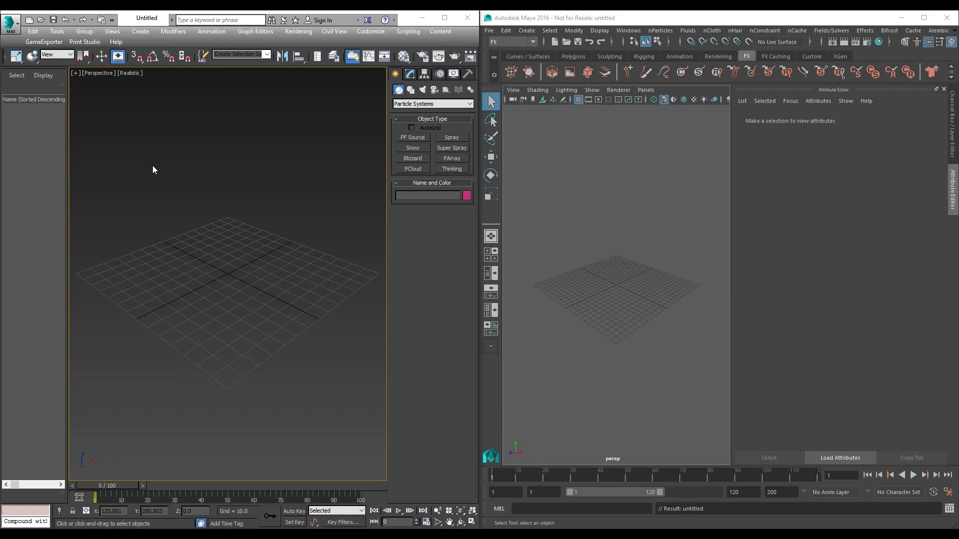
- Create a Thinking particle system at the centre of the grid and open its properties window
left_click(451, 170)
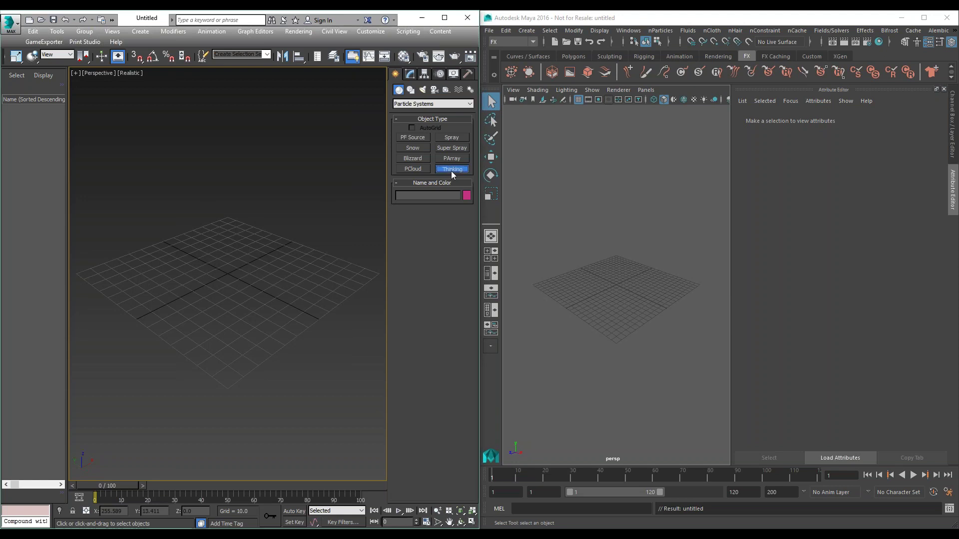
left_click(227, 271)
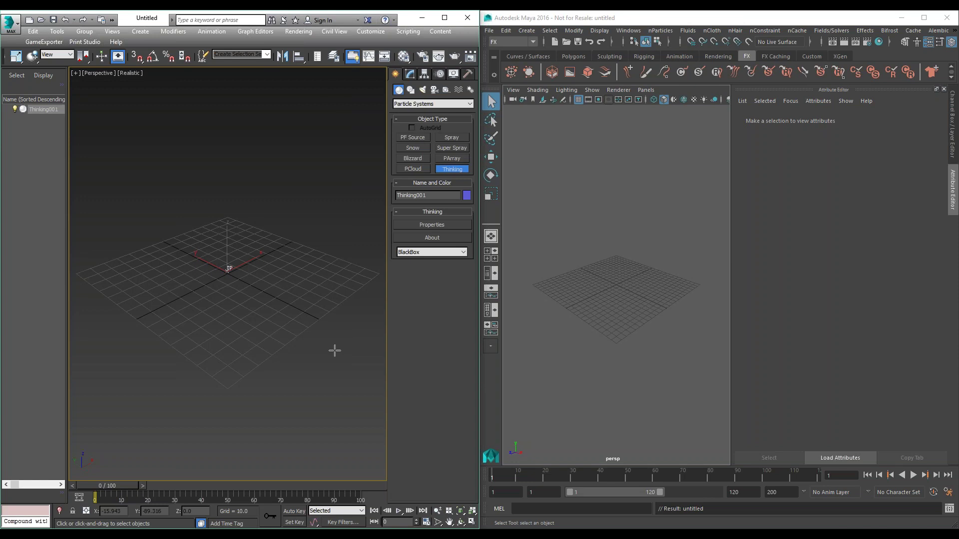
left_click(410, 74)
left_click(433, 215)
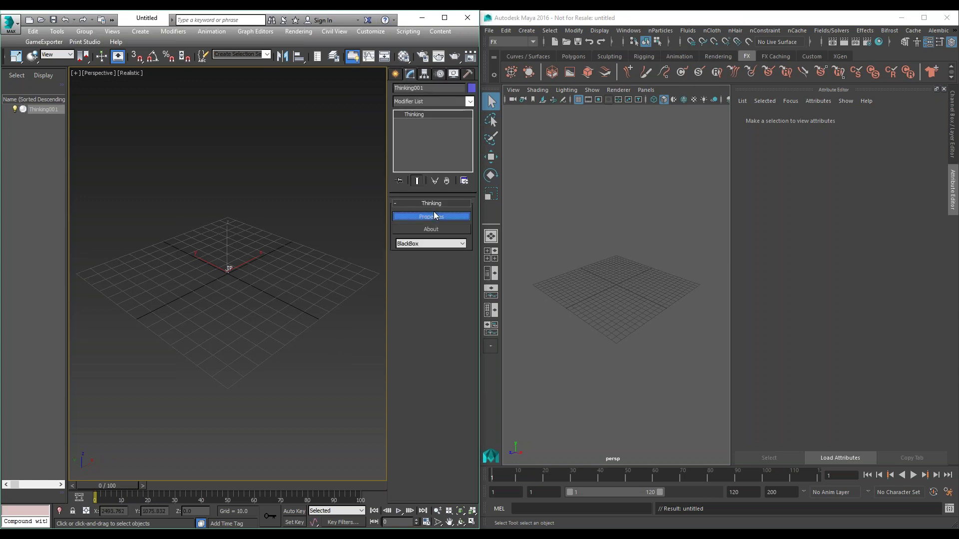
left_click_drag(75, 128, 503, 104)
left_click_drag(225, 102, 337, 126)
left_click_drag(510, 133, 466, 122)
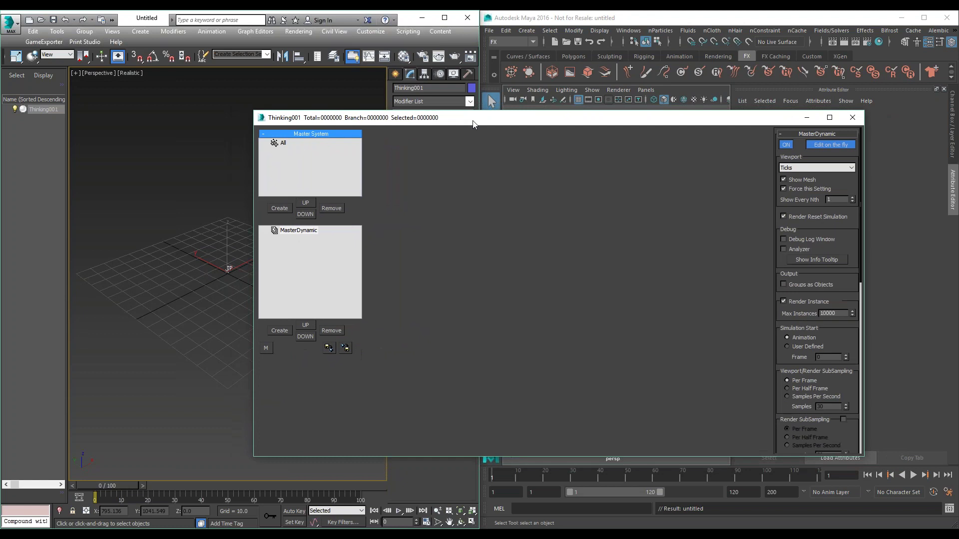
- Add a particle group under All and name it Particles
left_click(282, 143)
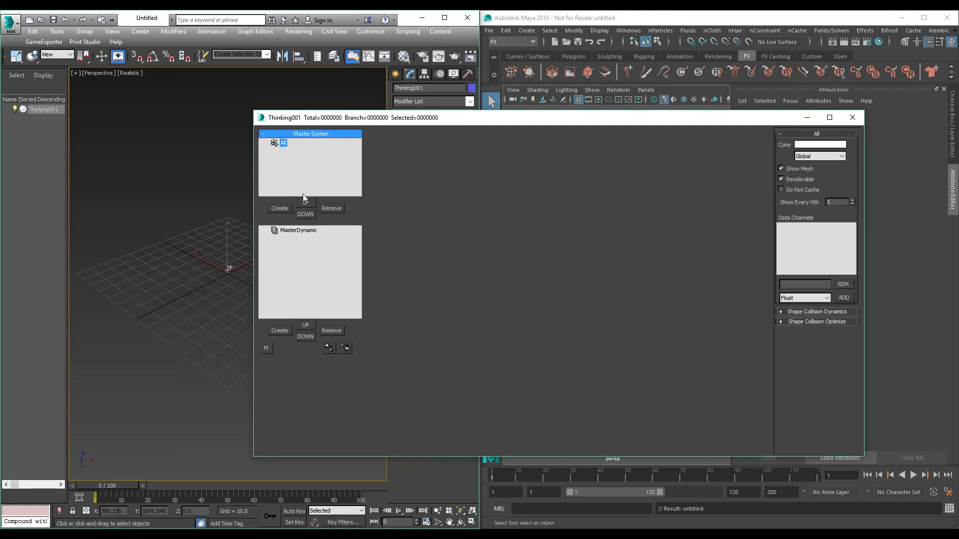
left_click(279, 209)
left_click(298, 151)
left_click(299, 151)
type("Particles")
key("Return")
- Add a subgroup named smoke under the Particles group
left_click(280, 209)
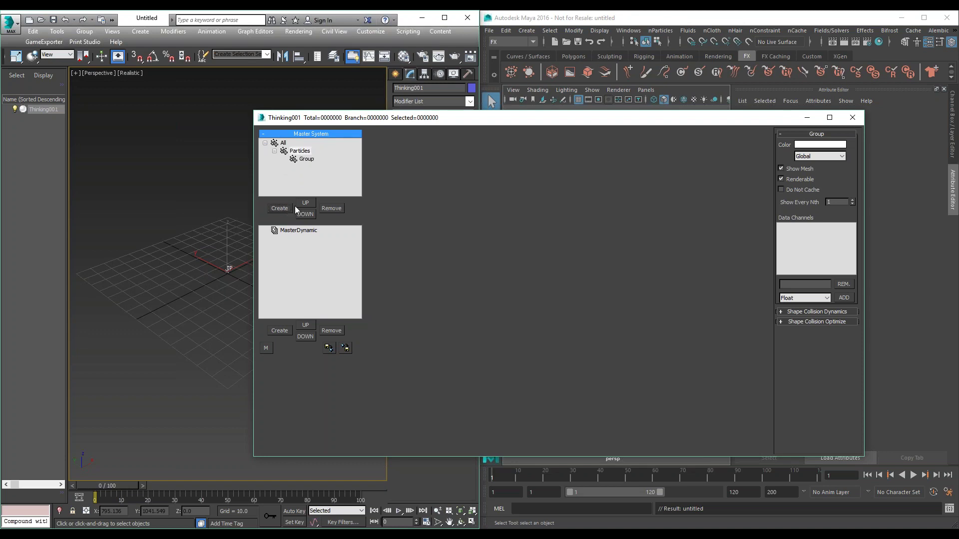
left_click(307, 160)
key("F2")
type("smoke")
key("Return")
- Rename the second subgroup under Particles as debris
left_click(299, 151)
left_click(307, 167)
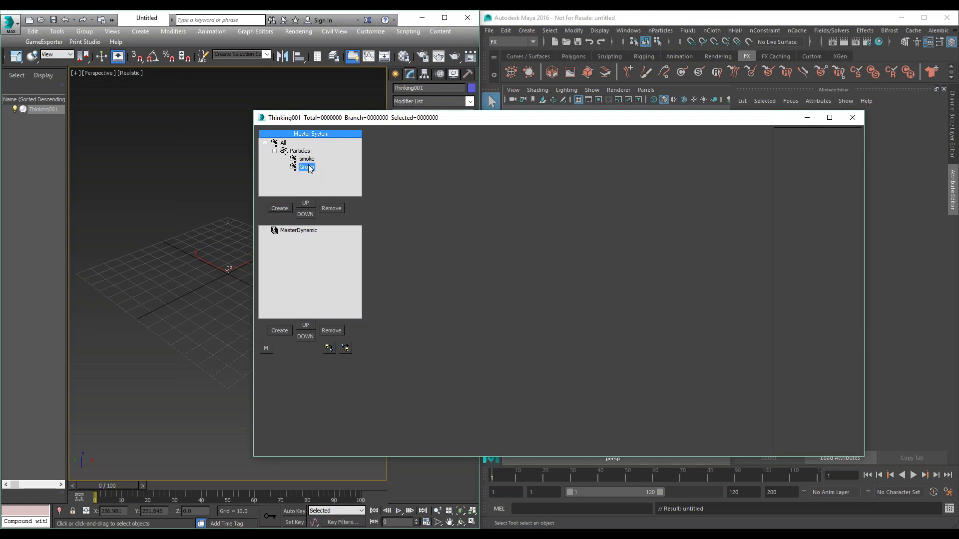
left_click(307, 167)
type("debris")
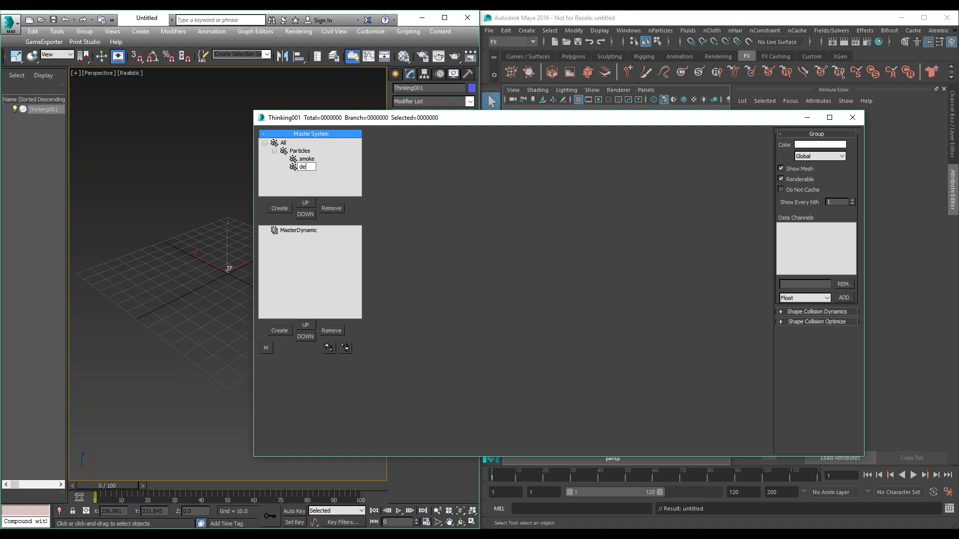
key("Return")
left_click(275, 152)
left_click(275, 152)
left_click(274, 151)
left_click(274, 151)
left_click(306, 166)
left_click(305, 151)
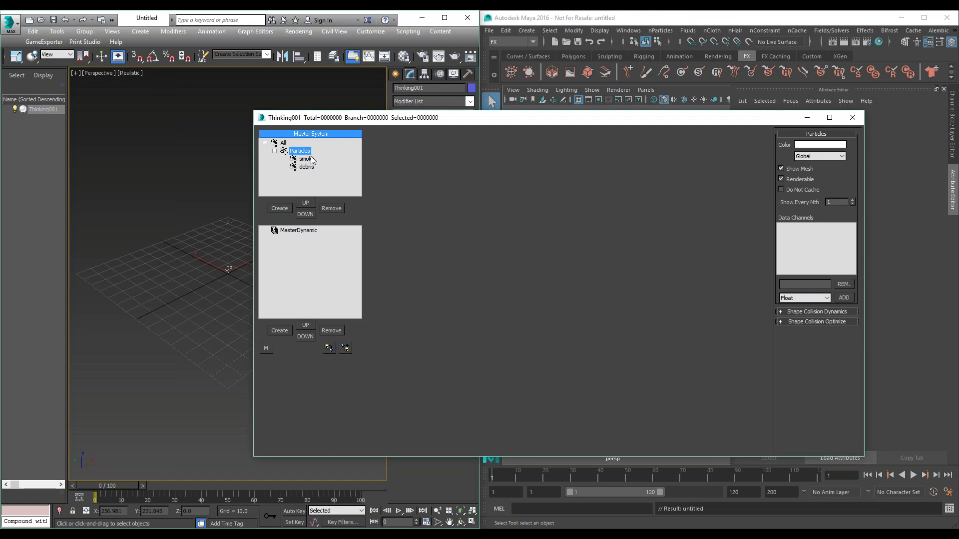
- Add two dynamic sets under MasterDynamic and nest a third one inside the first
left_click(302, 230)
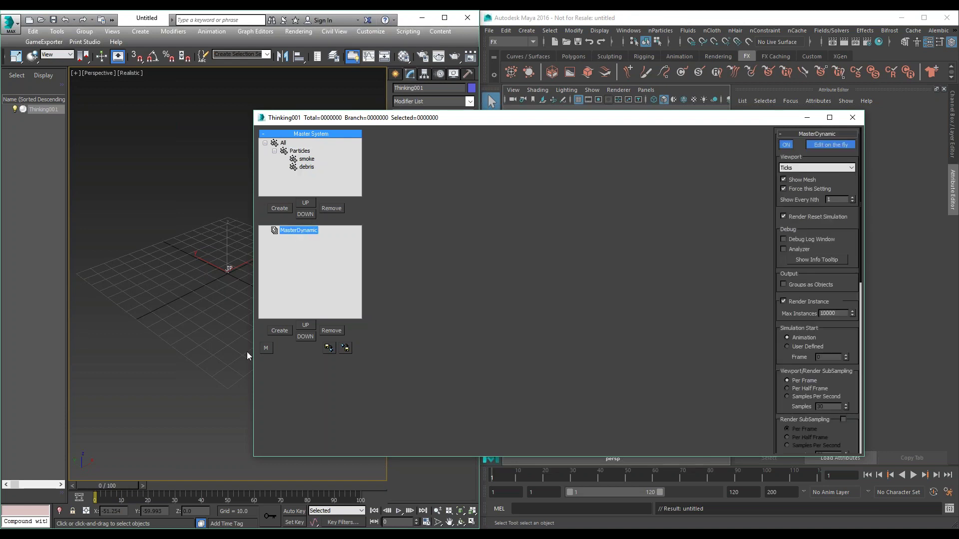
left_click(288, 330)
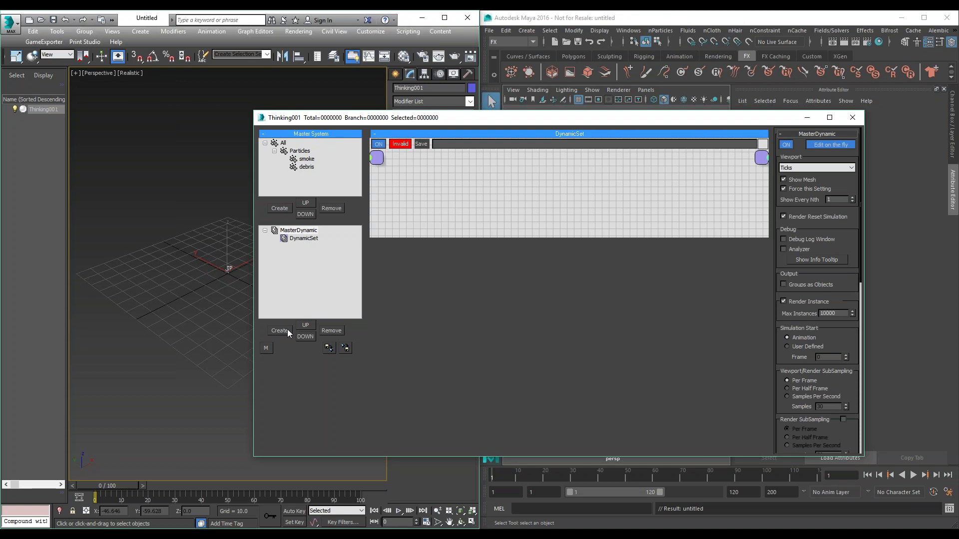
left_click(287, 332)
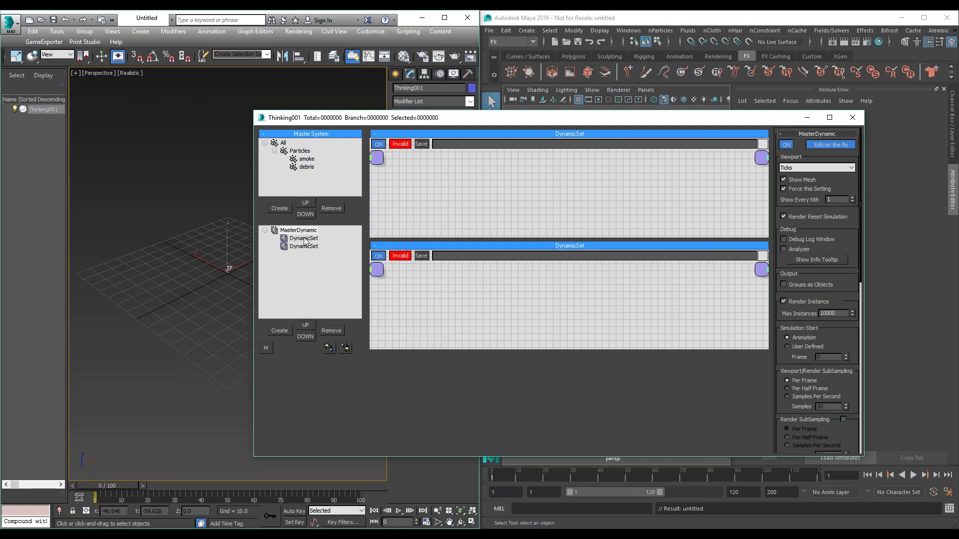
left_click(303, 239)
left_click(287, 329)
left_click(325, 247)
left_click(328, 244)
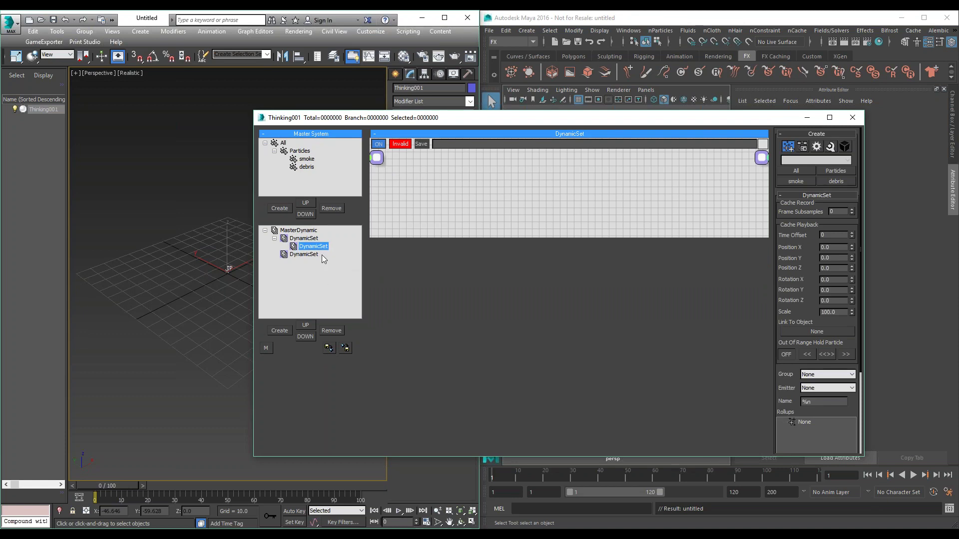
- Rename the first dynamic set as create and its nested dynamic set as secondary
left_click(309, 239)
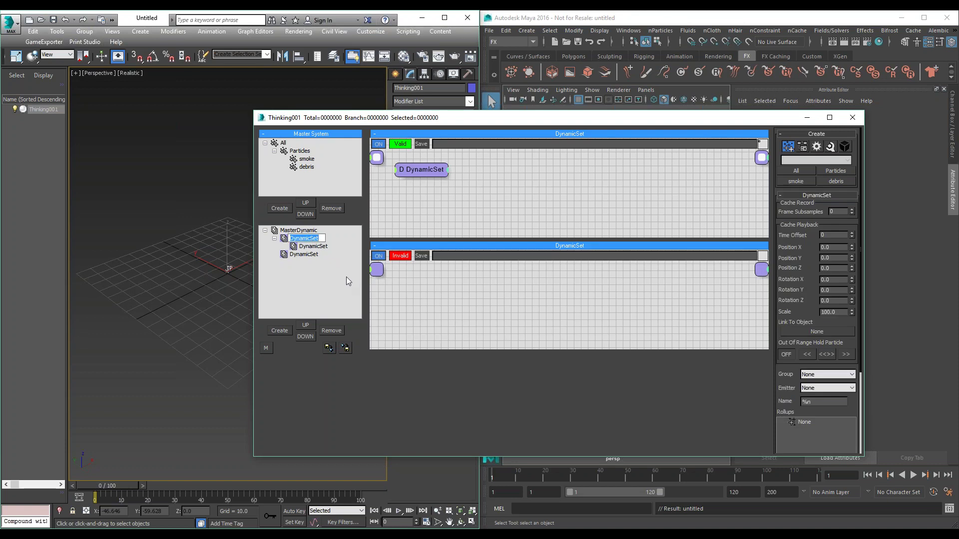
type("create")
key("Return")
left_click(312, 247)
left_click(312, 246)
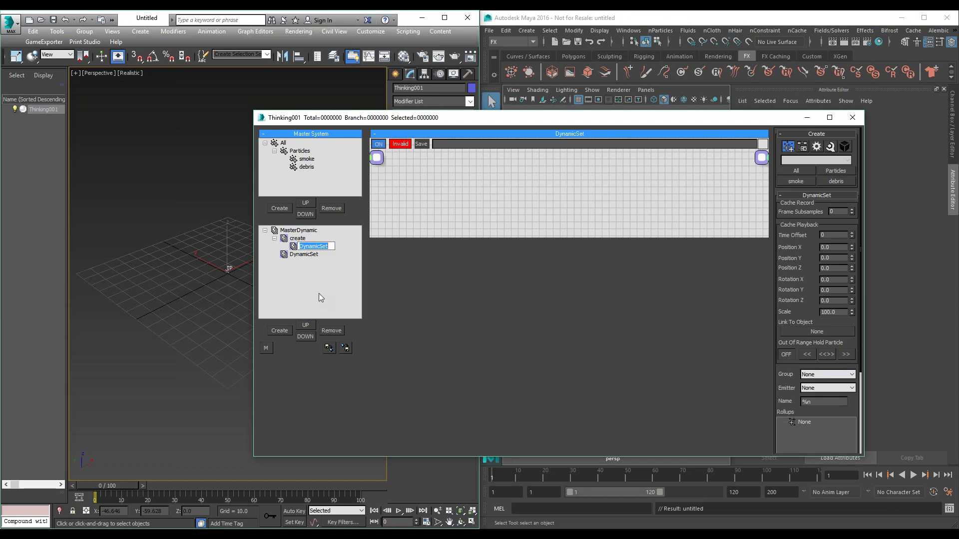
type("secondary")
key("Return")
- Rename the remaining top-level dynamic set as force
left_click(302, 255)
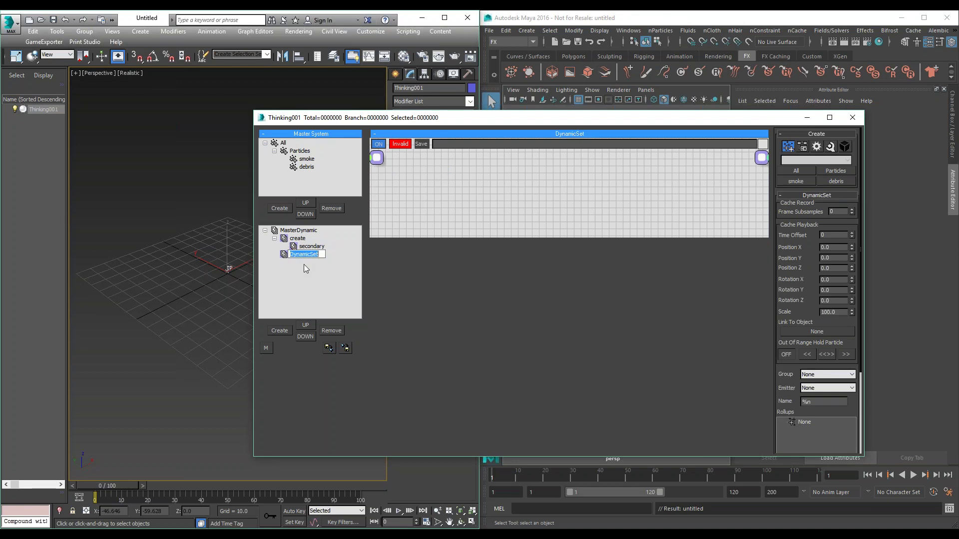
type("force")
key("Return")
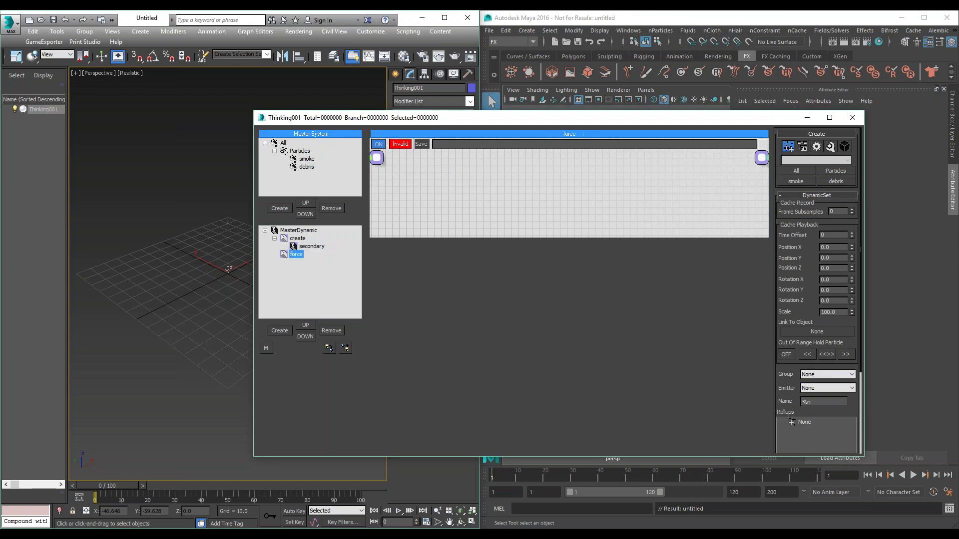
- Add another dynamic set directly under MasterDynamic and name it simulation
left_click(299, 231)
left_click(279, 330)
left_click(298, 263)
left_click(300, 263)
type("simulation")
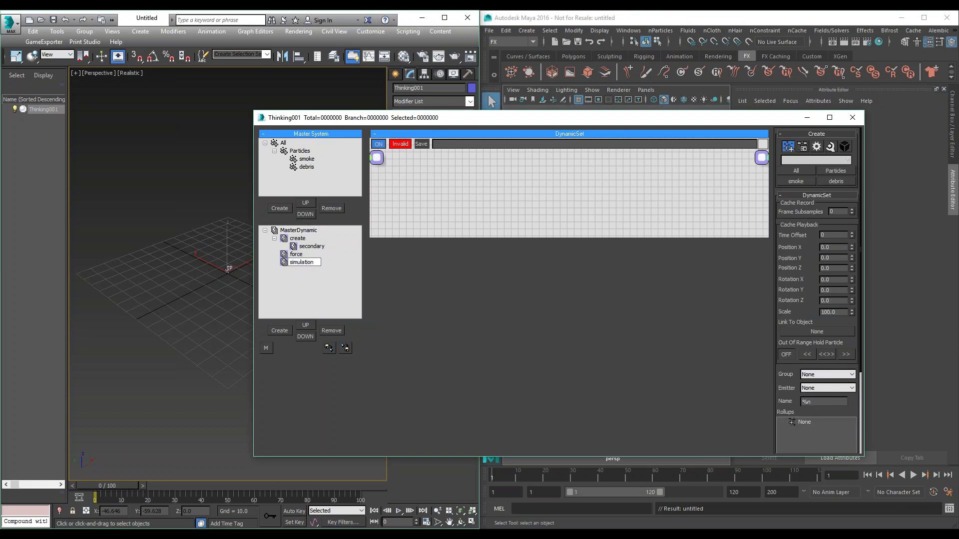
key("Return")
- Add a PositionBorn generator to the create dynamic set, placed beside the secondary node
mouse_move(475, 123)
left_mouse_down()
mouse_move(433, 133)
mouse_move(465, 125)
left_mouse_up()
left_click(287, 240)
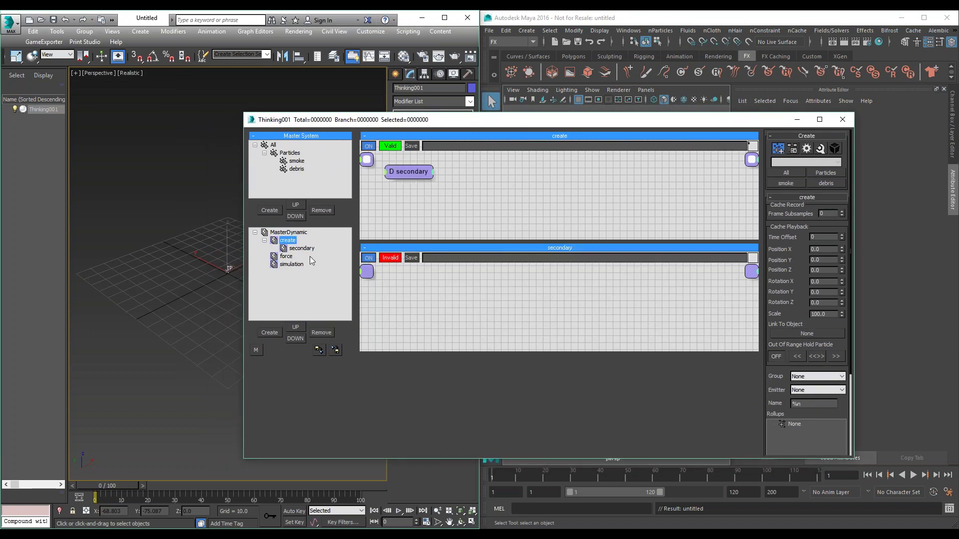
left_click_drag(578, 125, 468, 125)
left_click(698, 152)
left_click(689, 160)
left_click(685, 185)
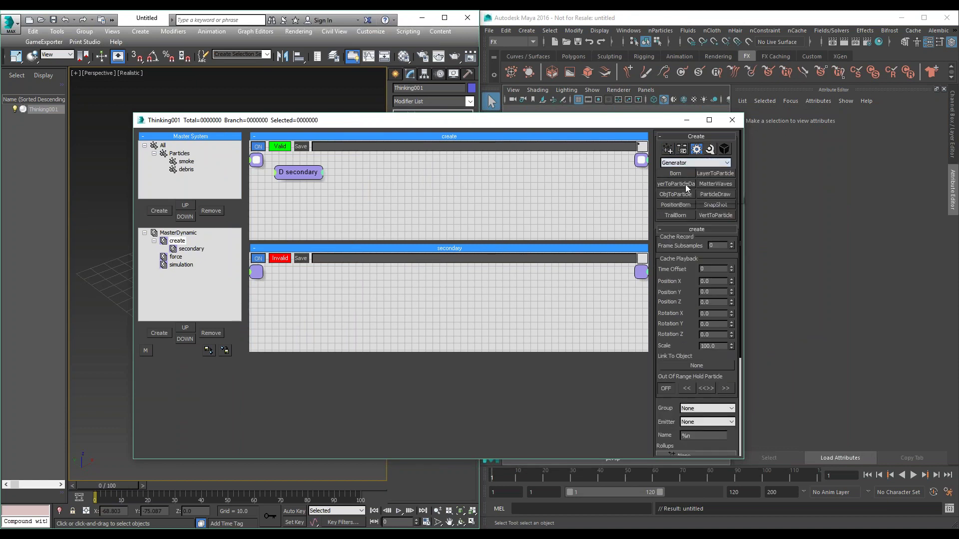
left_click(682, 205)
left_click(417, 167)
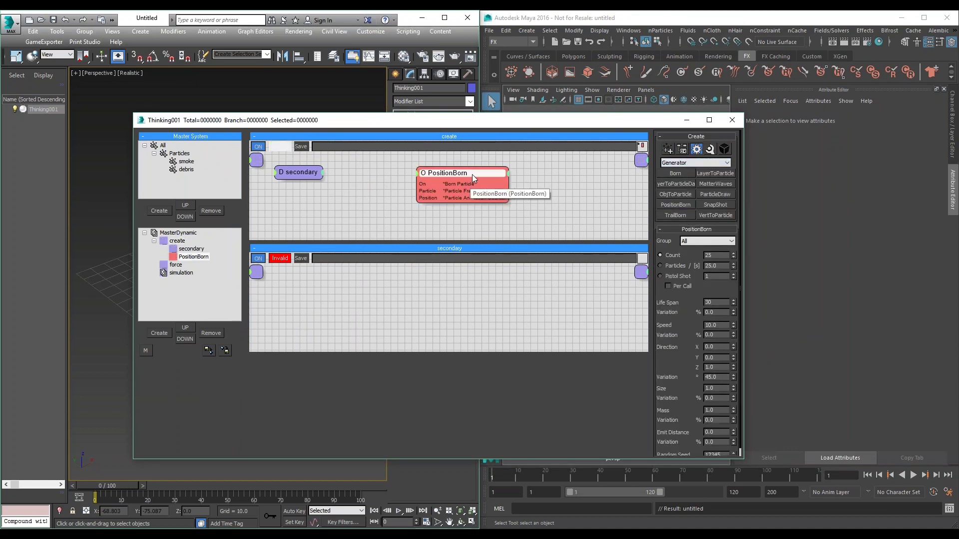
left_click_drag(472, 175, 466, 179)
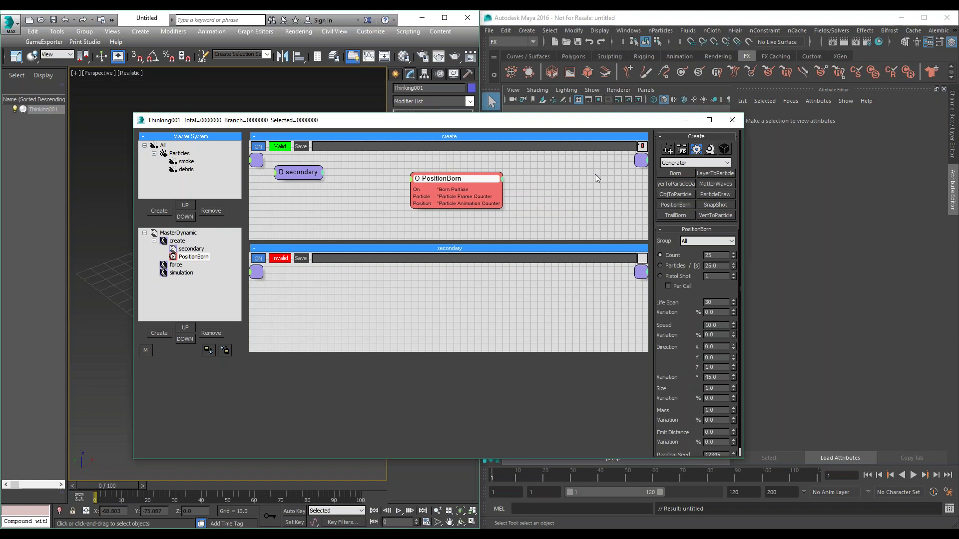
- Scrub the timeline to frame 57 to preview the emitted particles in the viewport
left_click_drag(533, 124, 801, 101)
left_click_drag(98, 486, 210, 487)
scroll(229, 268, "up", 4)
left_click_drag(210, 487, 245, 486)
- Set PositionBorn's particle speed to 50 and preview the emission at frame 21
left_click_drag(791, 104, 592, 89)
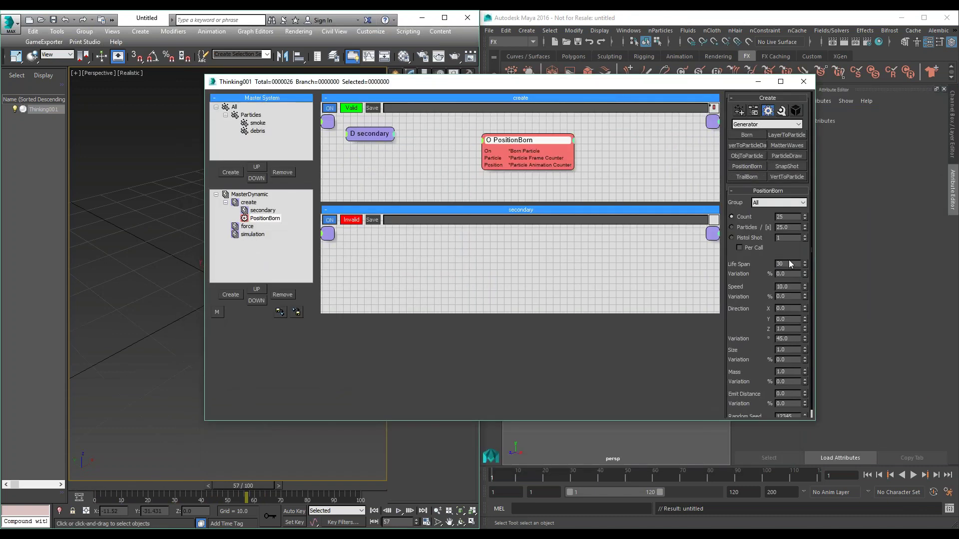
scroll(757, 312, "down", 1)
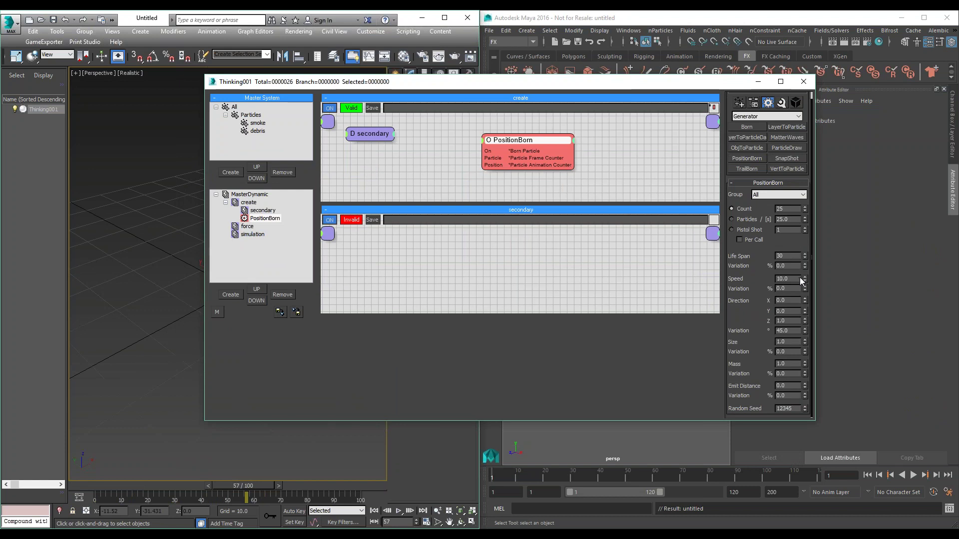
double_click(789, 279)
type("50")
key("Return")
left_click_drag(383, 84, 482, 86)
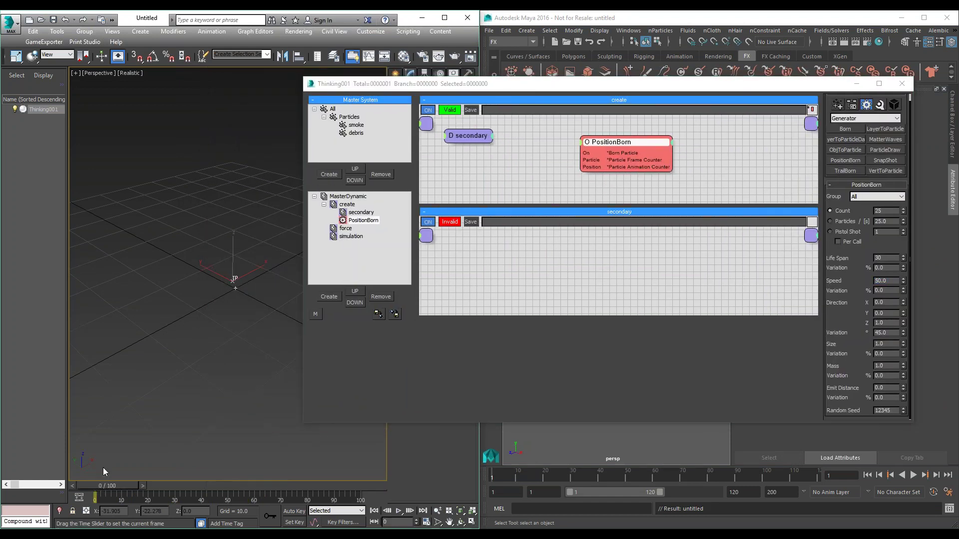
middle_click_drag(247, 269, 212, 333)
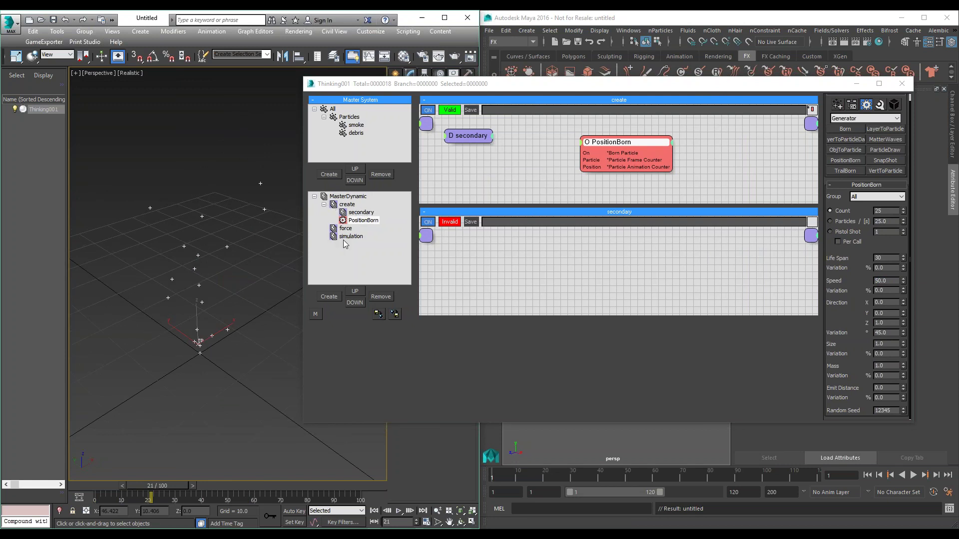
- Move the PositionBorn node closer to the secondary node and switch the operator category to Shape
left_click_drag(639, 140, 606, 140)
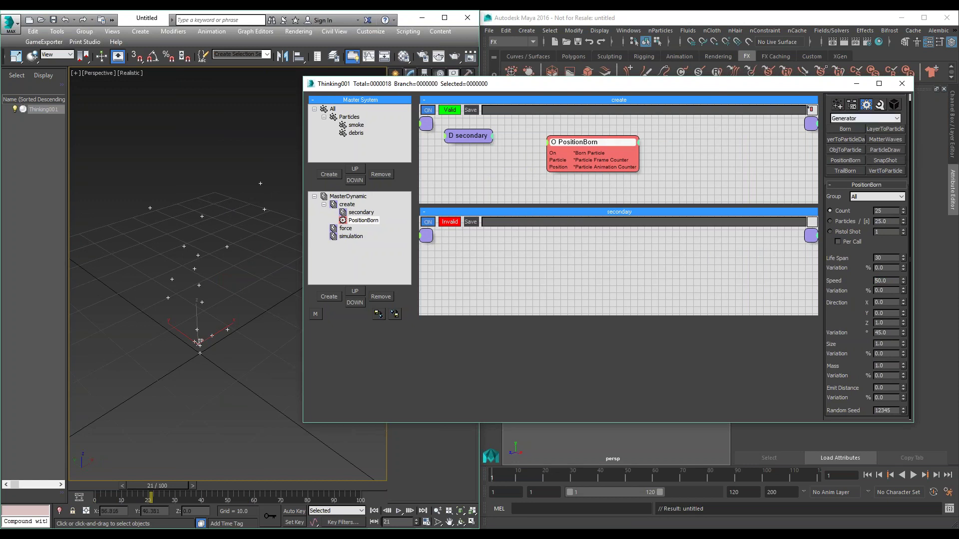
left_click(865, 119)
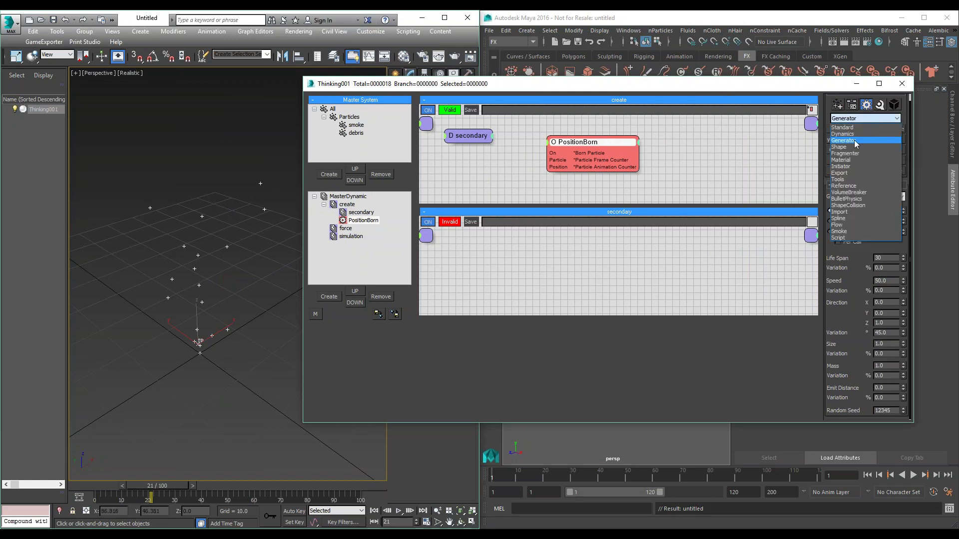
left_click(852, 146)
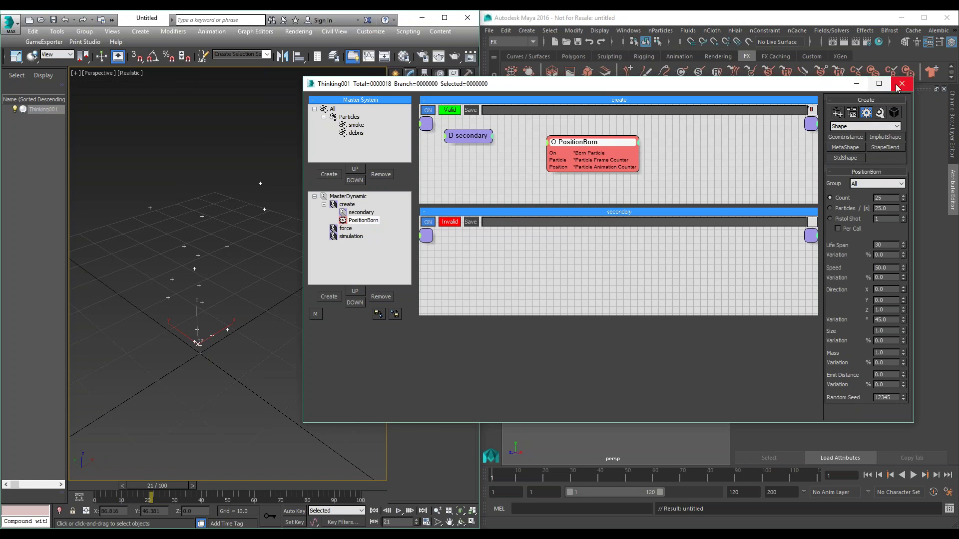
- Minimize the Thinking properties window and create a teapot with a radius of about 5.4 on the grid, beside the particles
left_click(857, 84)
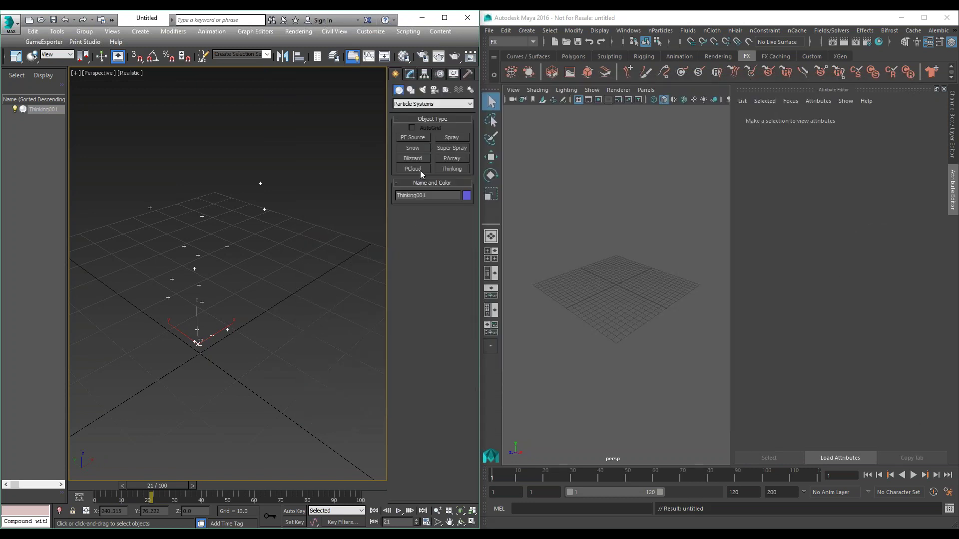
left_click(413, 105)
left_click(414, 114)
left_click(418, 181)
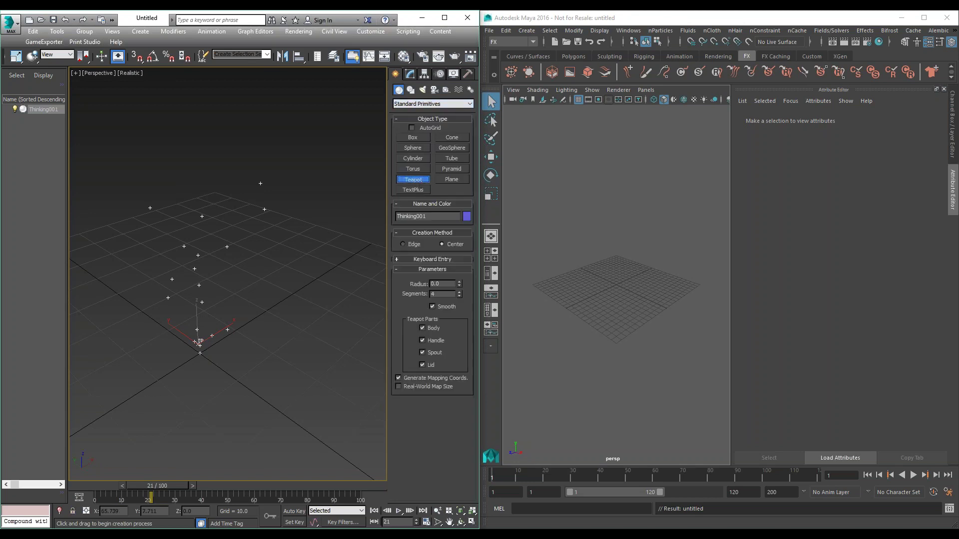
mouse_move(331, 274)
left_mouse_down()
mouse_move(345, 287)
mouse_move(337, 281)
left_mouse_up()
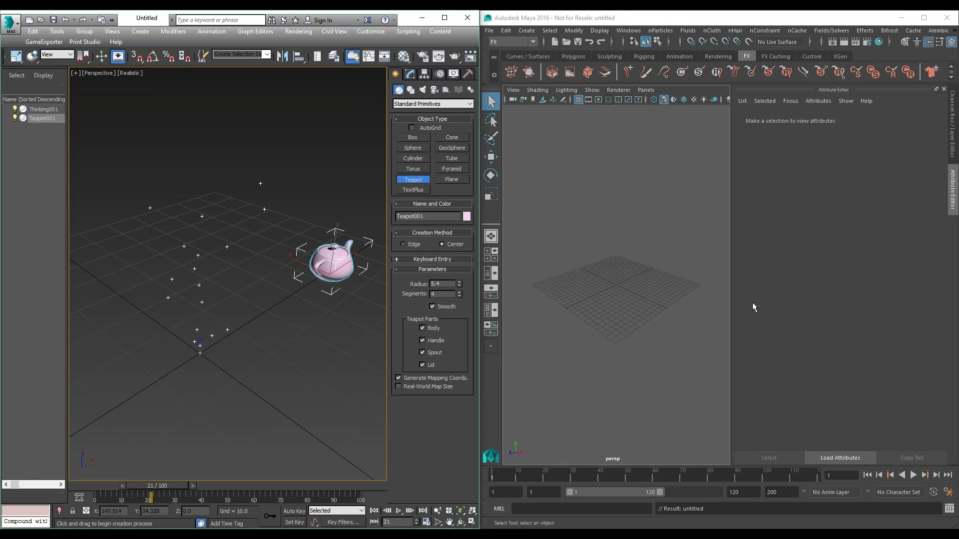
right_click(361, 188)
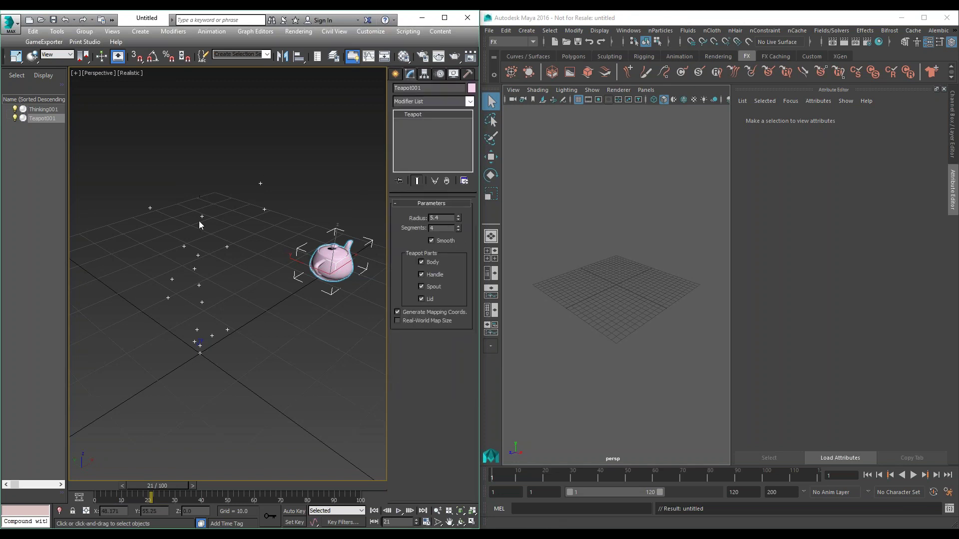
- Select the Thinking particle system again and reopen its properties window
left_click(199, 259)
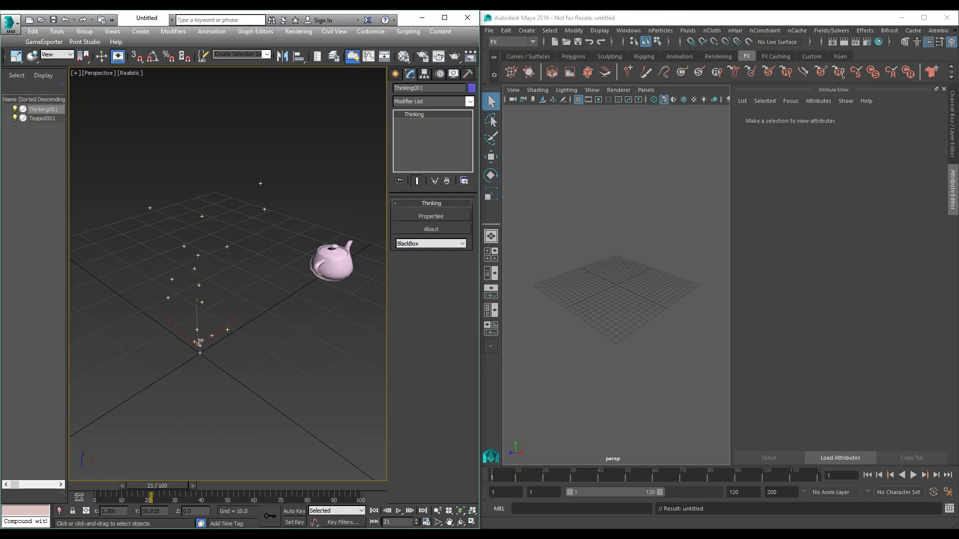
left_click(430, 215)
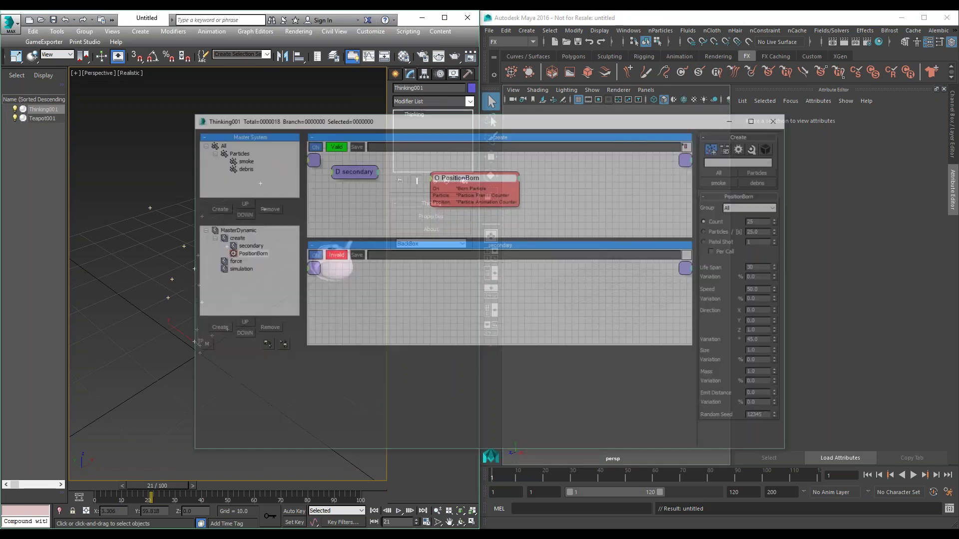
- Add a GeomInstance shape operator to the create set and connect PositionBorn's born particle output to its Particle input
left_click(861, 129)
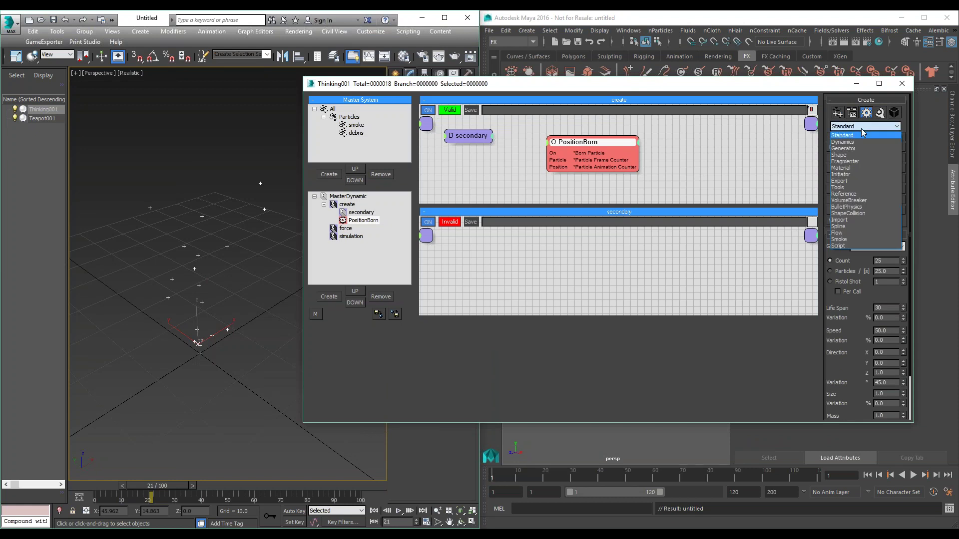
left_click_drag(845, 137, 678, 147)
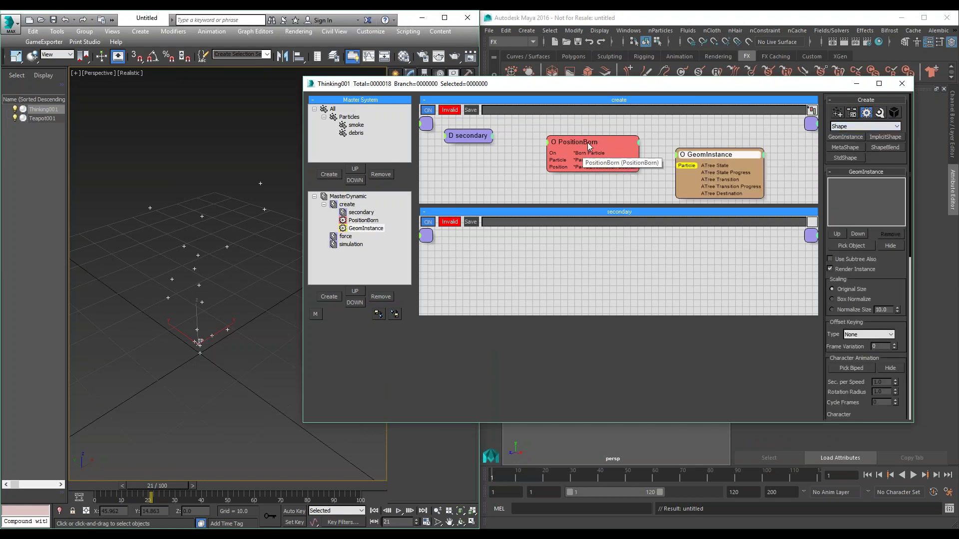
left_click_drag(594, 138, 583, 136)
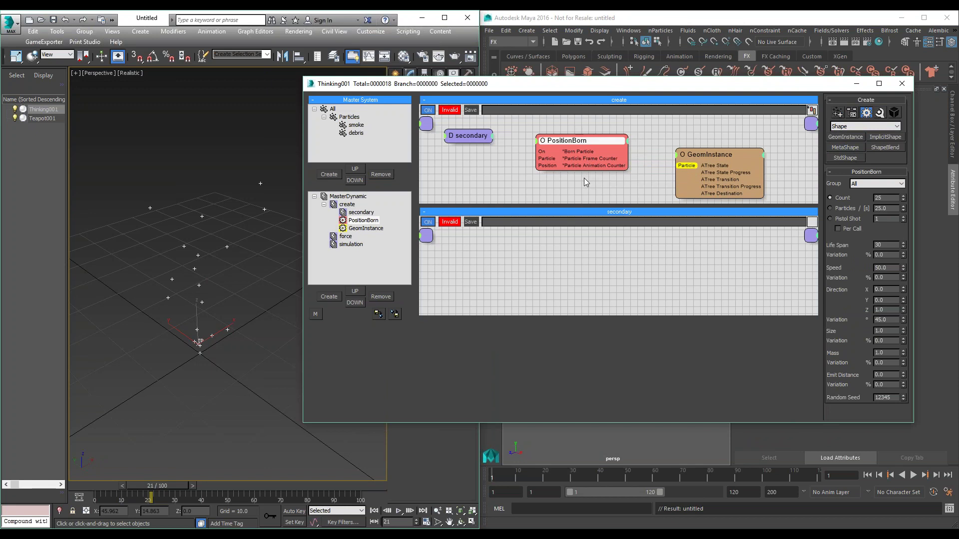
mouse_move(677, 165)
left_mouse_down()
mouse_move(591, 170)
mouse_move(577, 151)
mouse_move(659, 150)
mouse_move(682, 167)
left_mouse_up()
left_click_drag(589, 140, 582, 140)
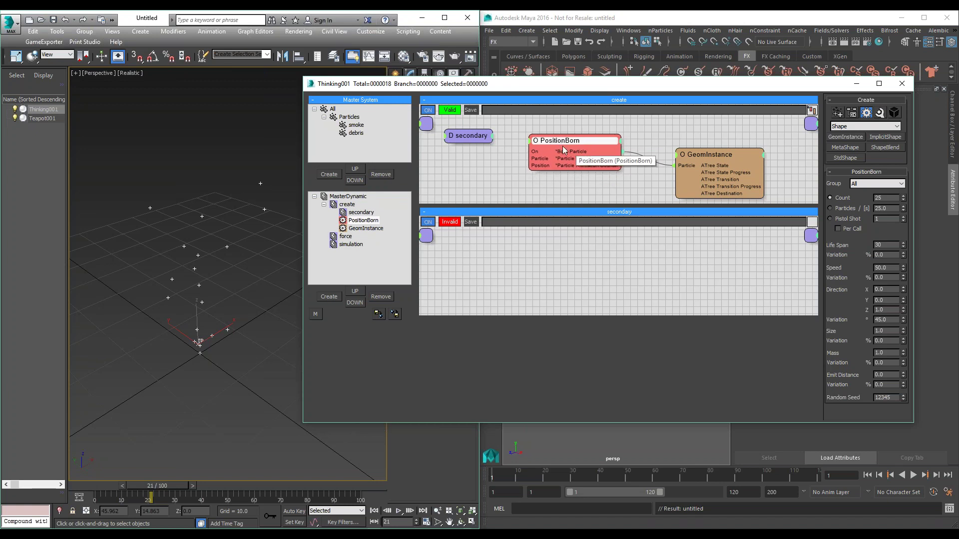
- Pick the teapot in the viewport as GeomInstance's object and preview the particles at frame 22
left_click_drag(719, 155, 715, 147)
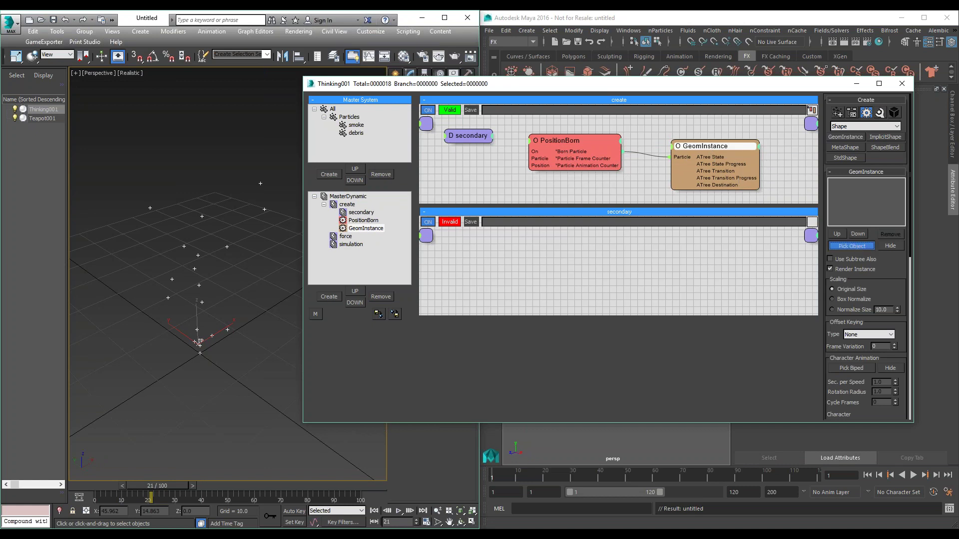
left_click_drag(429, 87, 497, 93)
left_click(324, 265)
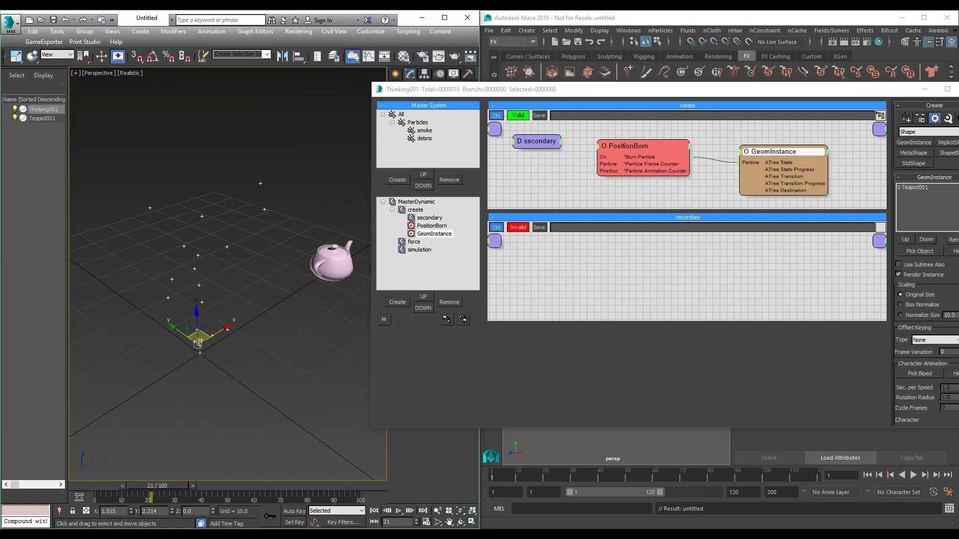
mouse_move(150, 488)
left_mouse_down()
mouse_move(125, 487)
mouse_move(159, 487)
left_mouse_up()
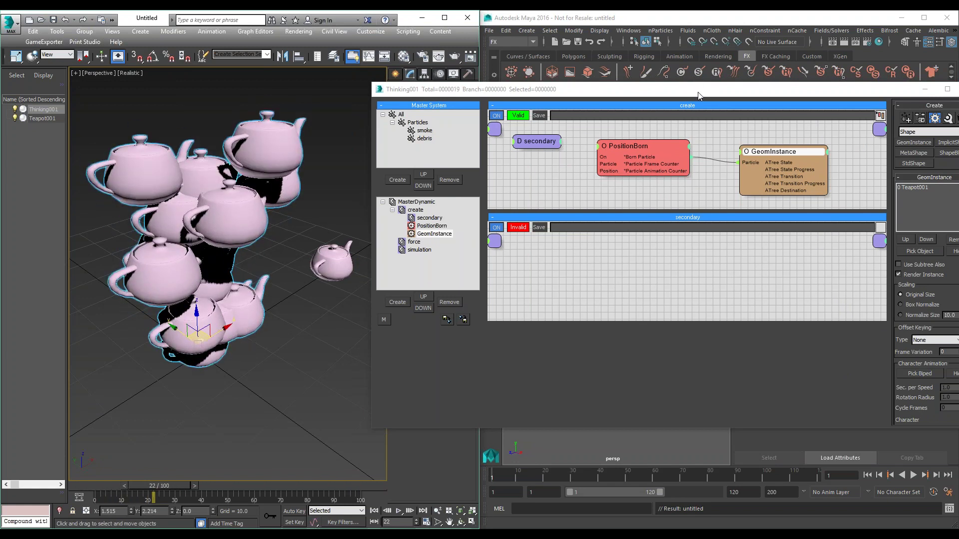
- Set GeomInstance's scaling to Box Normalize and preview the particles at frame 21
left_click_drag(700, 96, 631, 113)
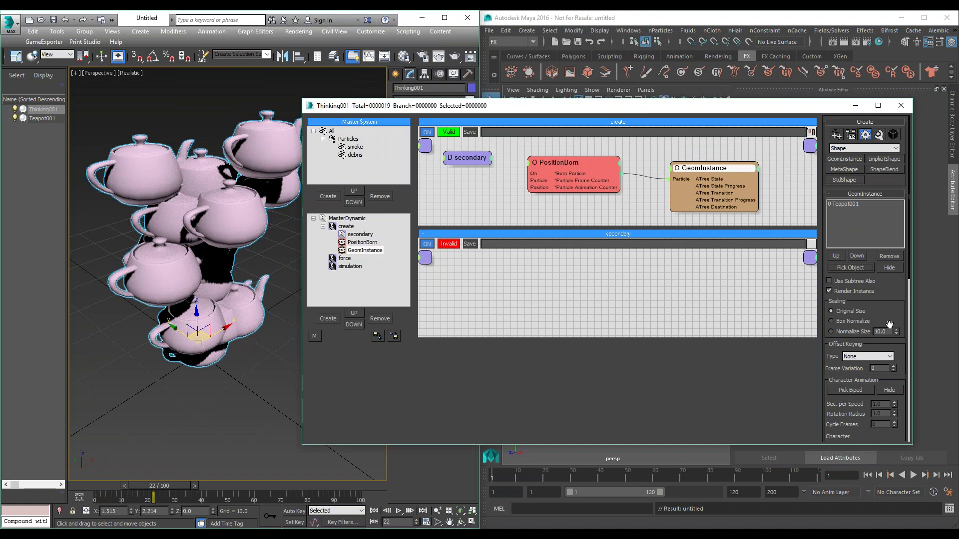
left_click(831, 321)
mouse_move(175, 483)
left_mouse_down()
mouse_move(157, 484)
mouse_move(175, 483)
left_mouse_up()
- Set PositionBorn's particle size to 5 and preview the teapots at frame 27
left_click(572, 167)
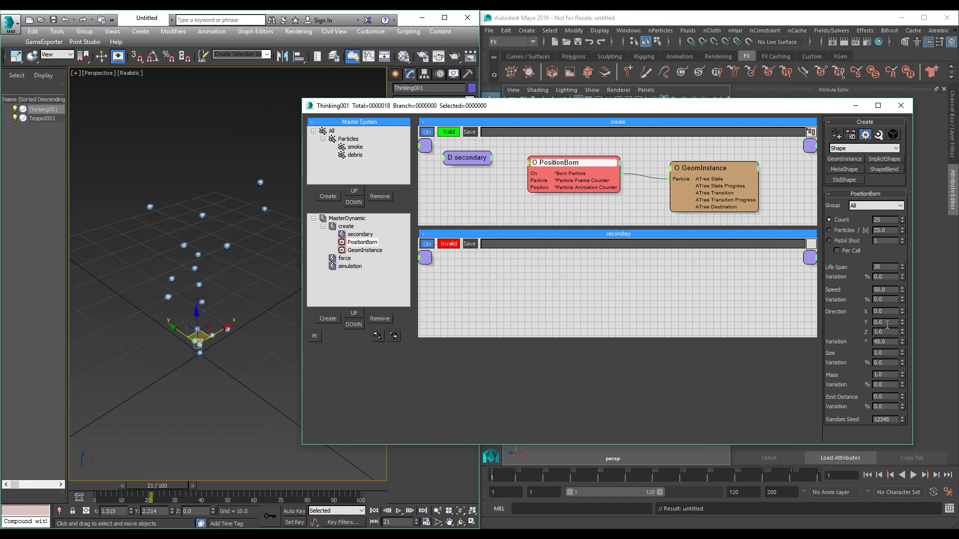
double_click(891, 352)
type("5")
key("Return")
mouse_move(161, 488)
left_mouse_down()
mouse_move(137, 484)
mouse_move(178, 481)
left_mouse_up()
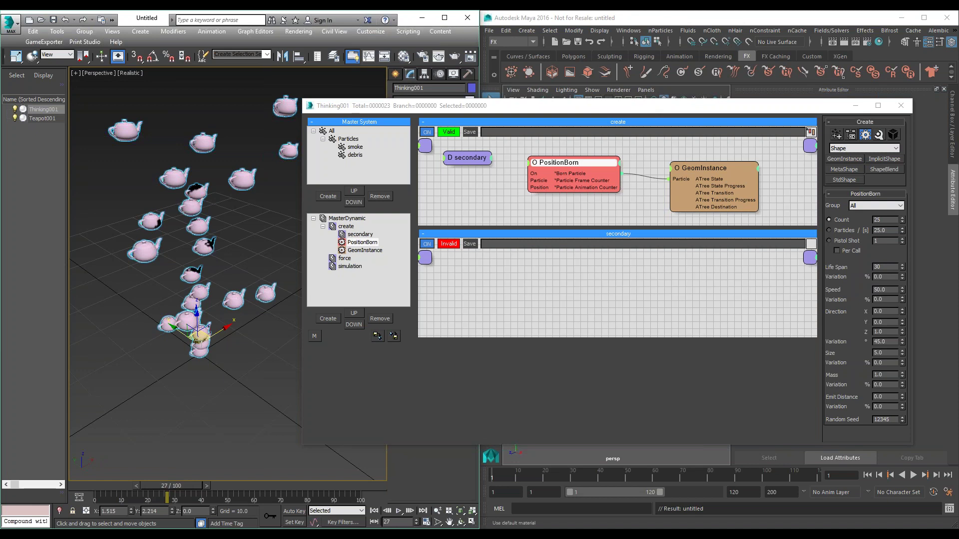
- Rearrange the PositionBorn and GeomInstance nodes and make the create set's node area taller
left_click_drag(703, 167, 701, 163)
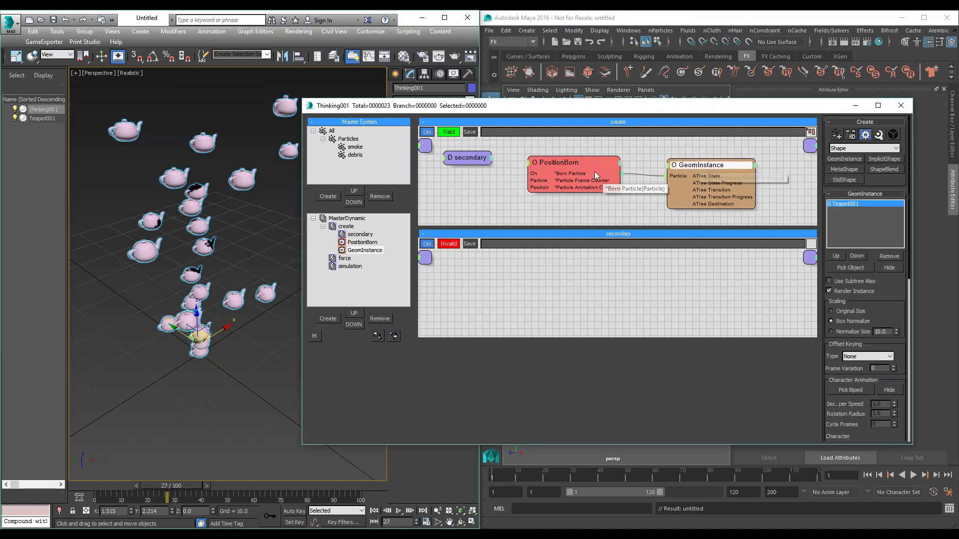
left_click_drag(584, 160, 576, 152)
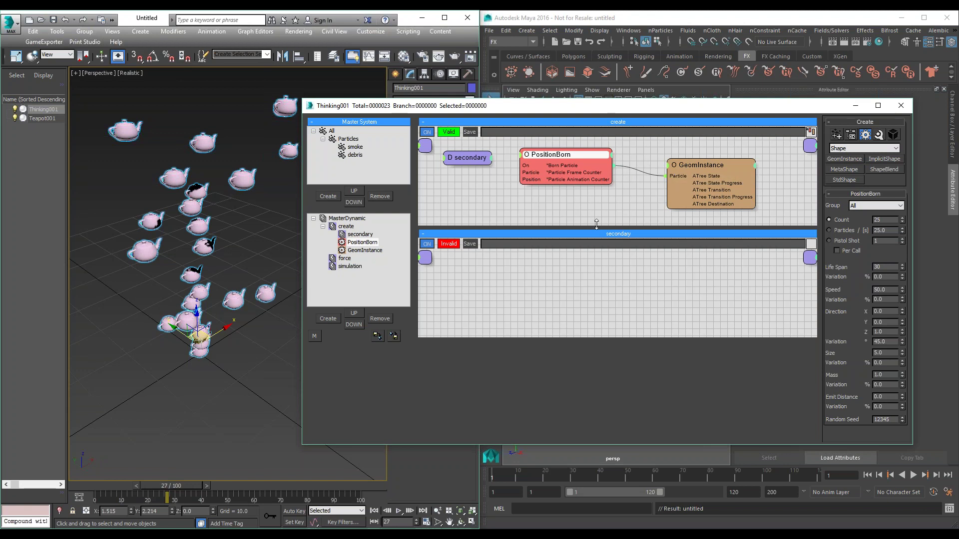
left_click_drag(597, 225, 597, 253)
left_click_drag(706, 181, 699, 192)
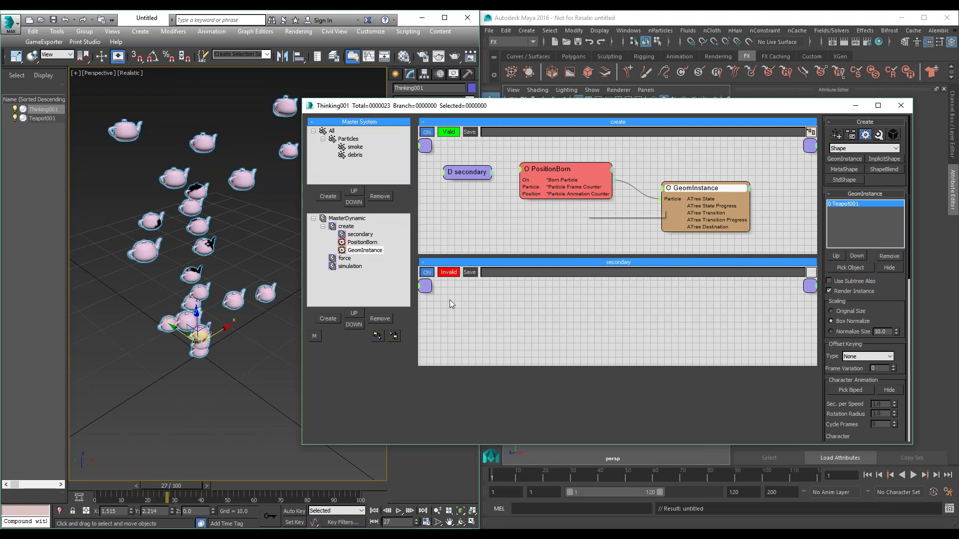
- Create a new dynamic set directly under MasterDynamic and name it export
left_click(345, 219)
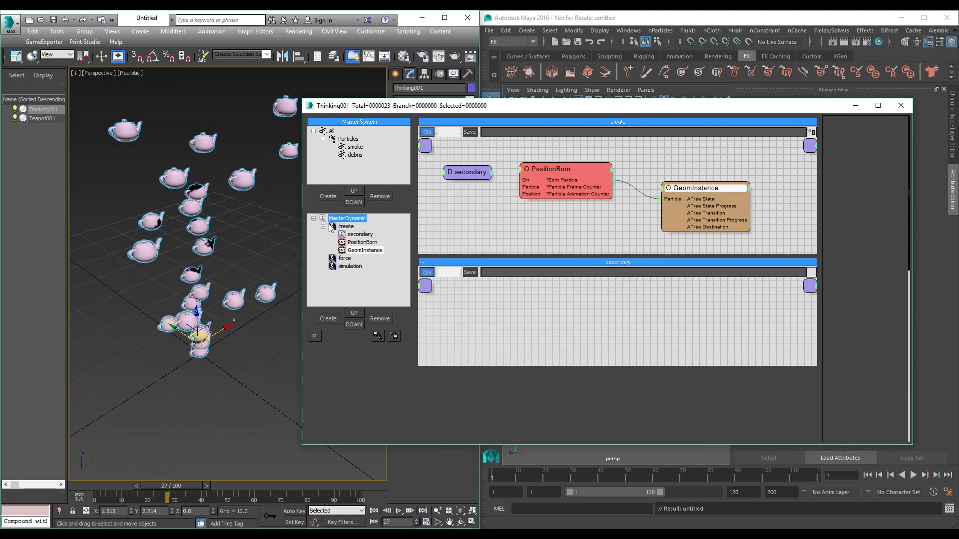
left_click(323, 226)
left_click(328, 318)
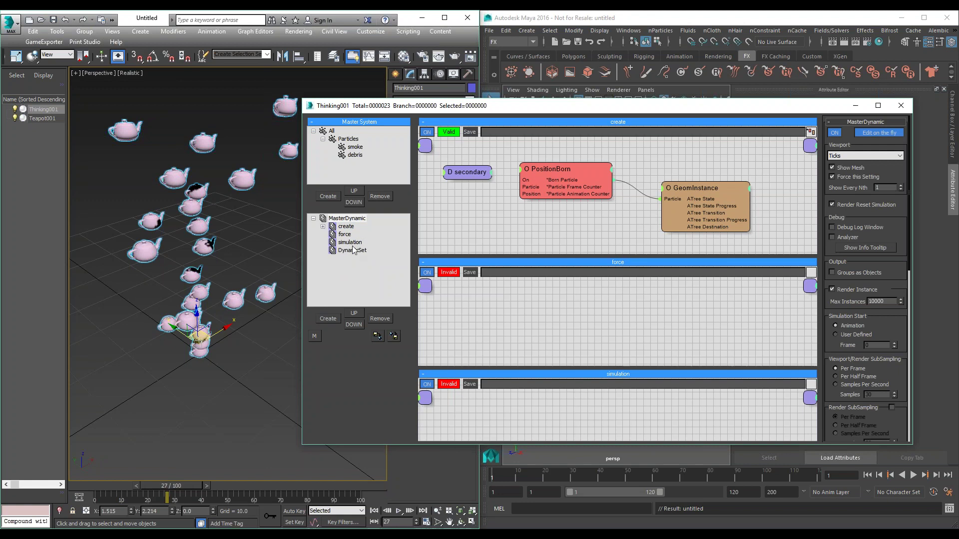
left_click(352, 251)
left_click(352, 252)
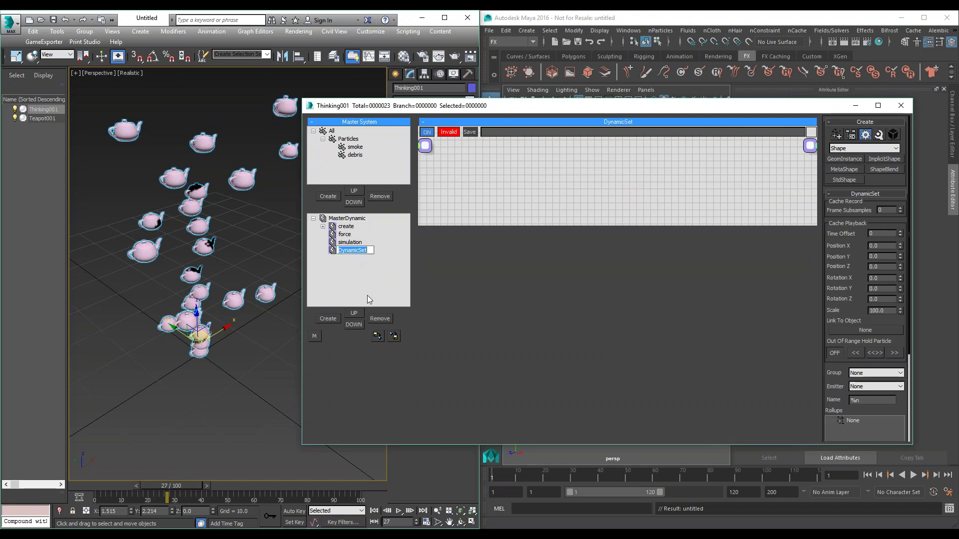
type("export")
key("Return")
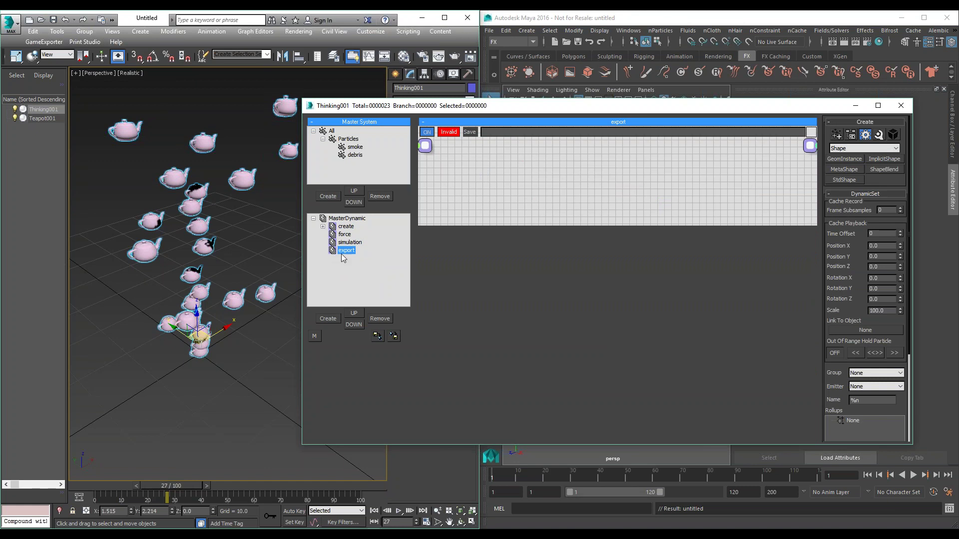
- Add an AlembicExport operator to the export set and enlarge the properties window to reveal more of its settings
left_click(593, 173)
left_click(861, 148)
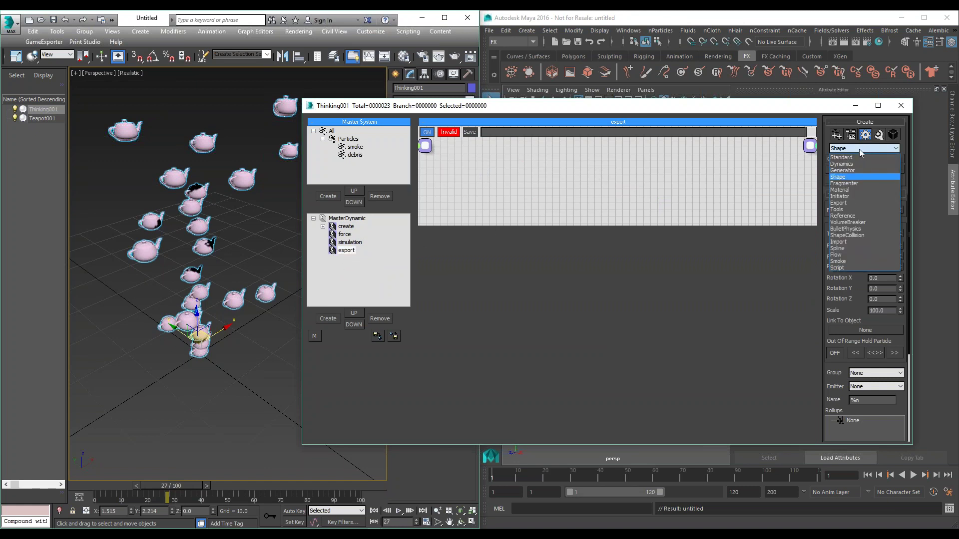
left_click(839, 203)
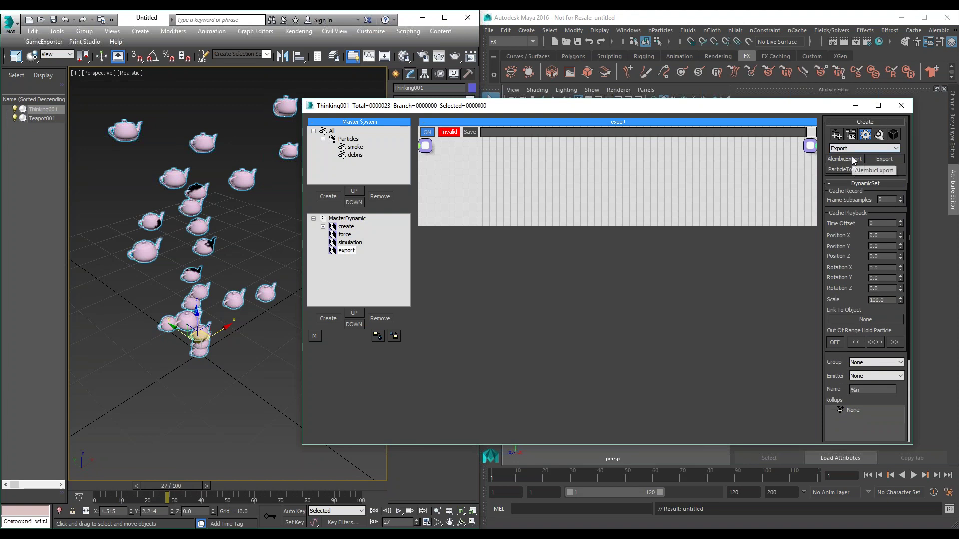
left_click(536, 171)
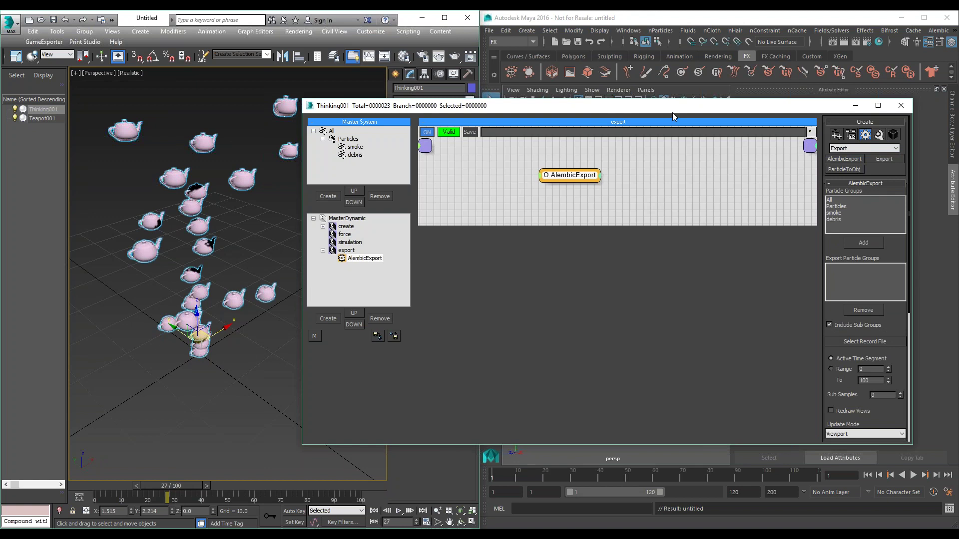
left_click_drag(672, 114, 398, 90)
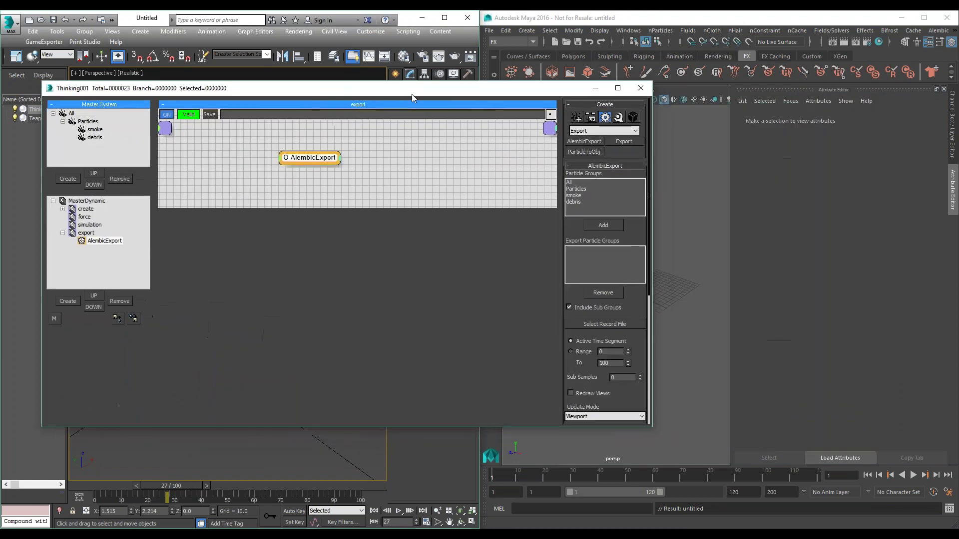
left_click_drag(499, 423, 501, 505)
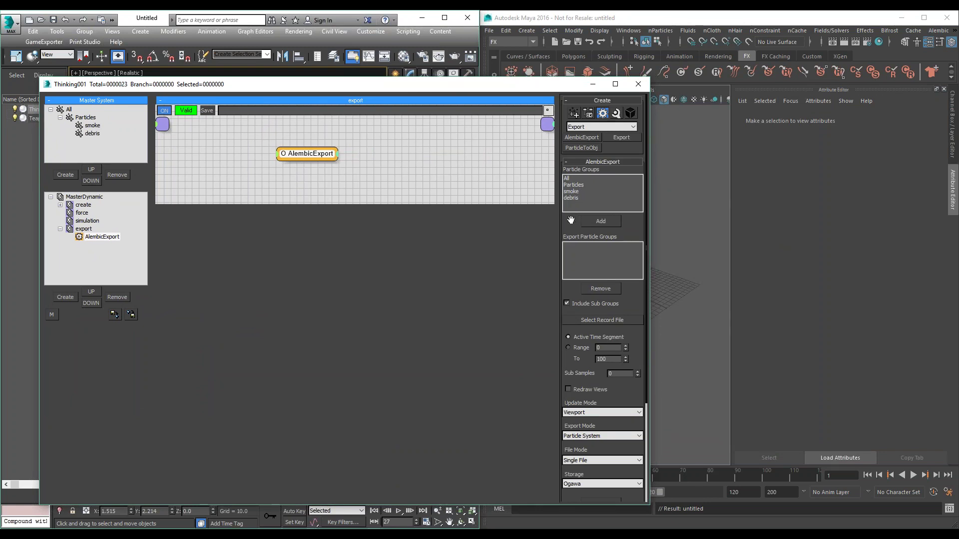
- Assign PositionBorn in the create set to the smoke particle group
left_click(83, 205)
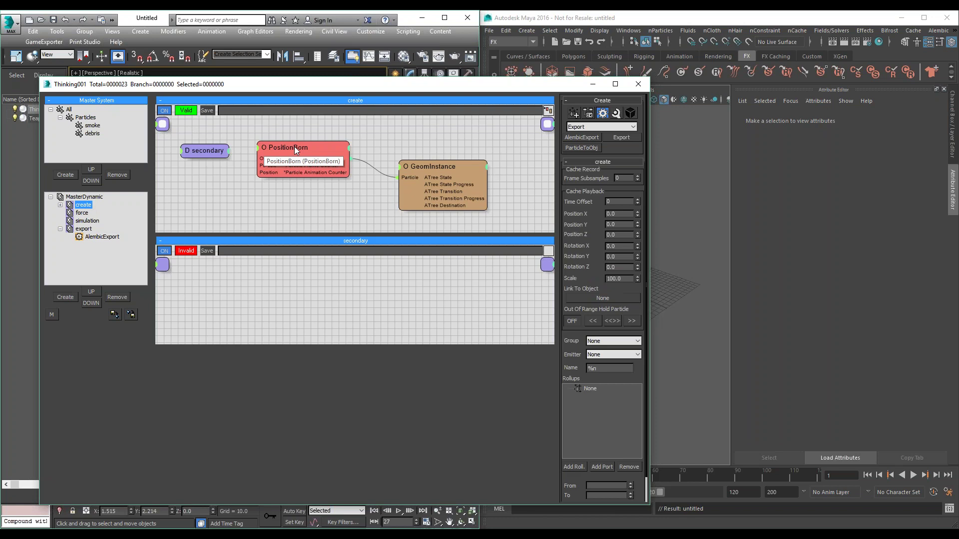
left_click(304, 144)
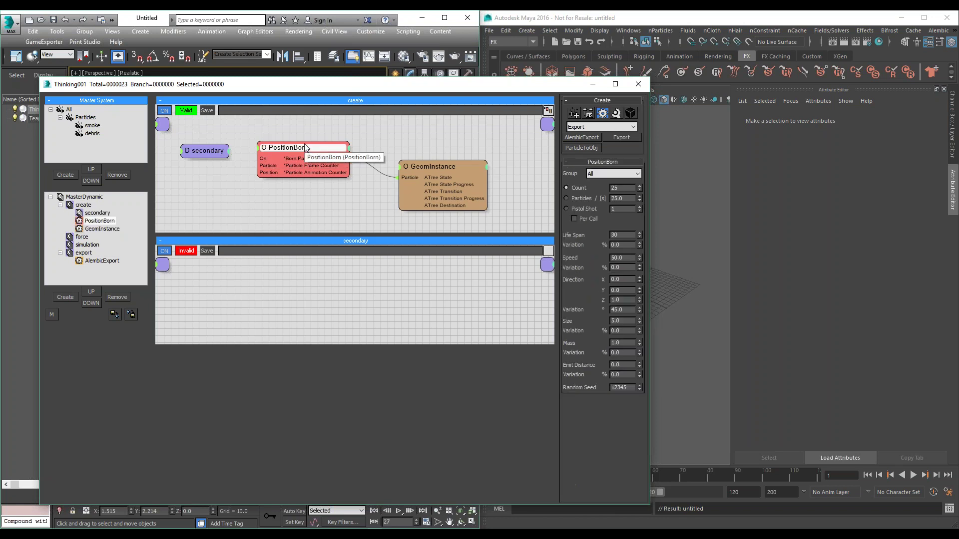
left_click(605, 174)
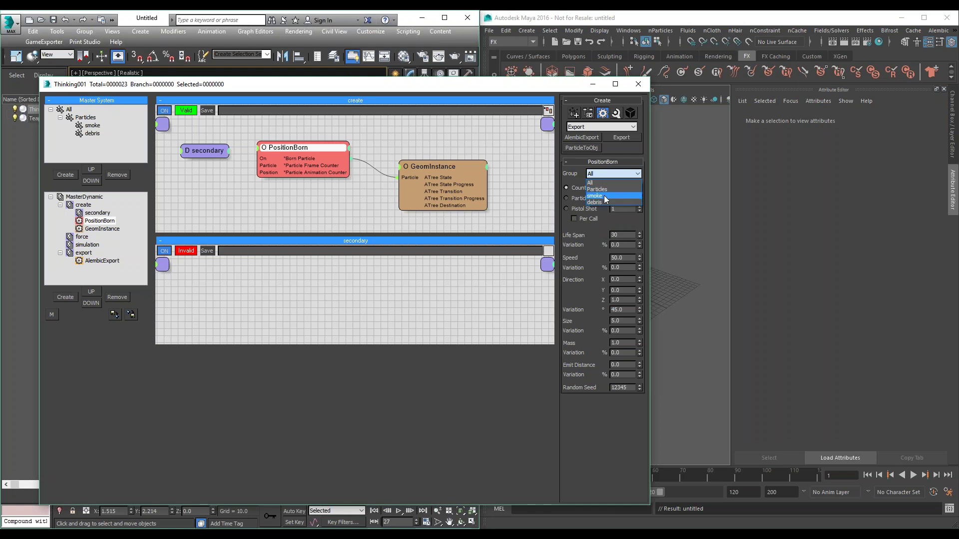
left_click(604, 197)
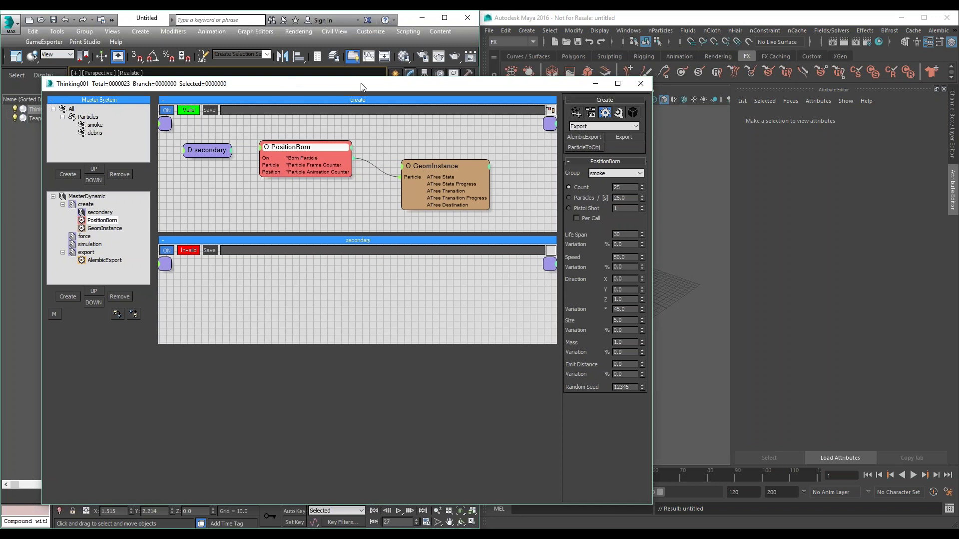
- Move the properties window aside, check the teapot particles at frame 20, and bring the window back
left_click_drag(287, 88, 430, 86)
left_click_drag(160, 487, 146, 487)
left_click_drag(377, 83, 532, 77)
left_click_drag(612, 69, 344, 75)
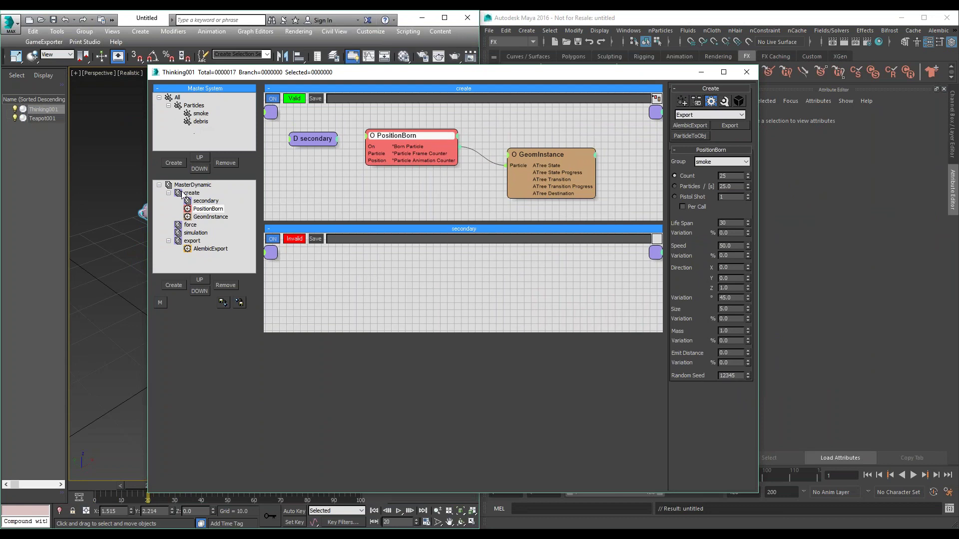
- Add the smoke group to AlembicExport's export particle groups
left_click(207, 250)
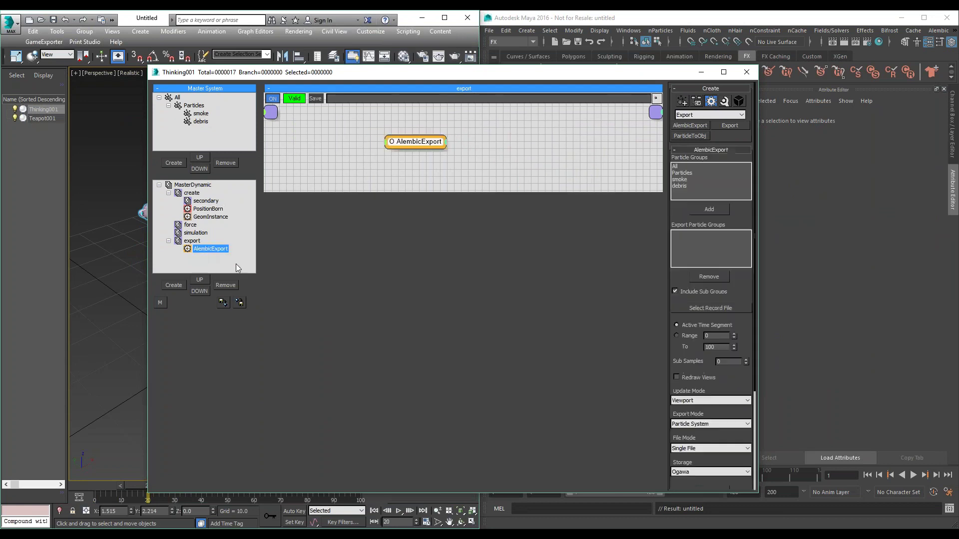
left_click(690, 179)
left_click(719, 210)
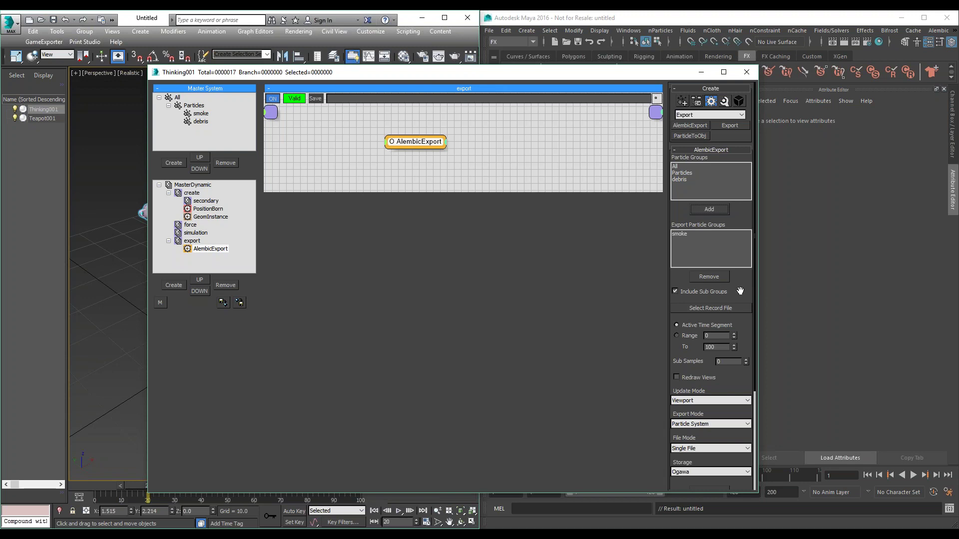
- Set AlembicExport's record file to an Alembic file named teapots in the scale_test folder
scroll(738, 246, "down", 3)
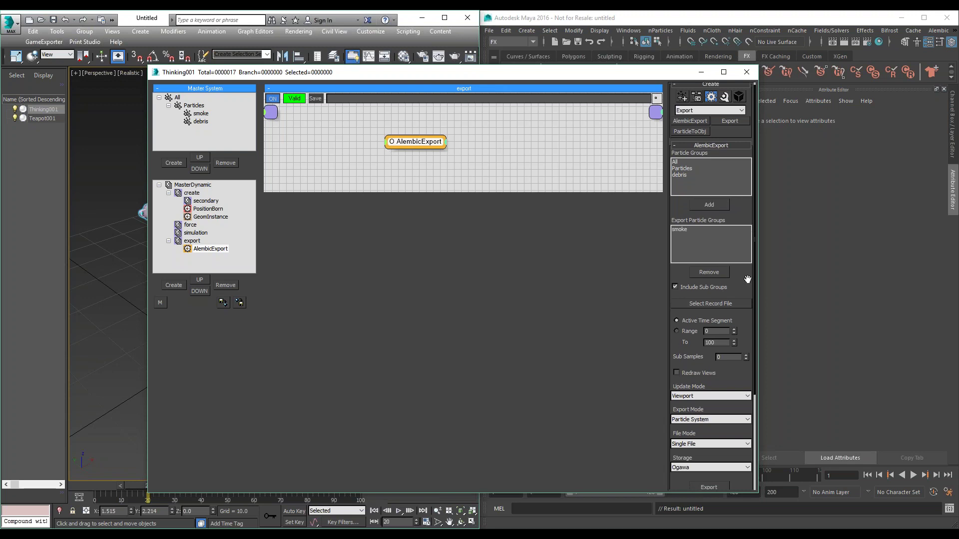
scroll(738, 246, "down", 1)
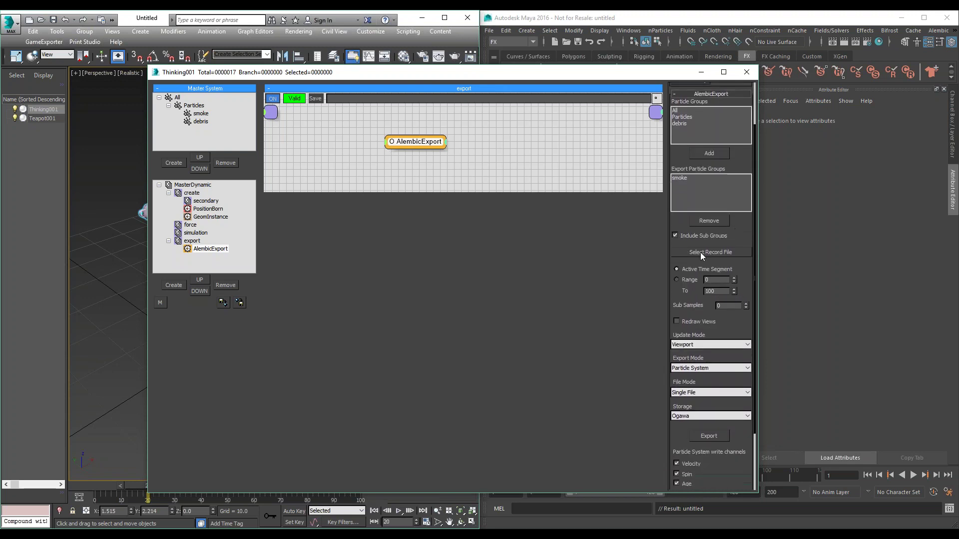
left_click(702, 251)
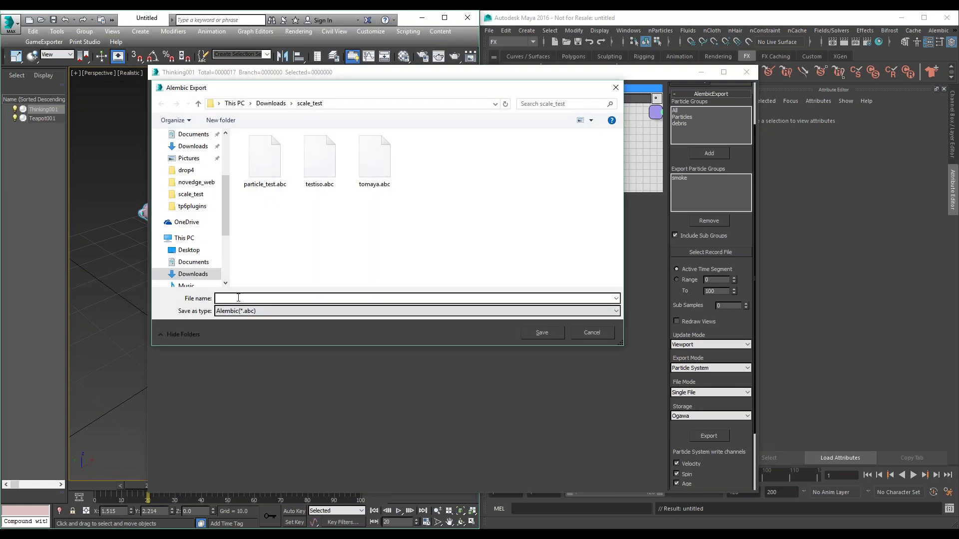
type("teapots")
left_click(542, 333)
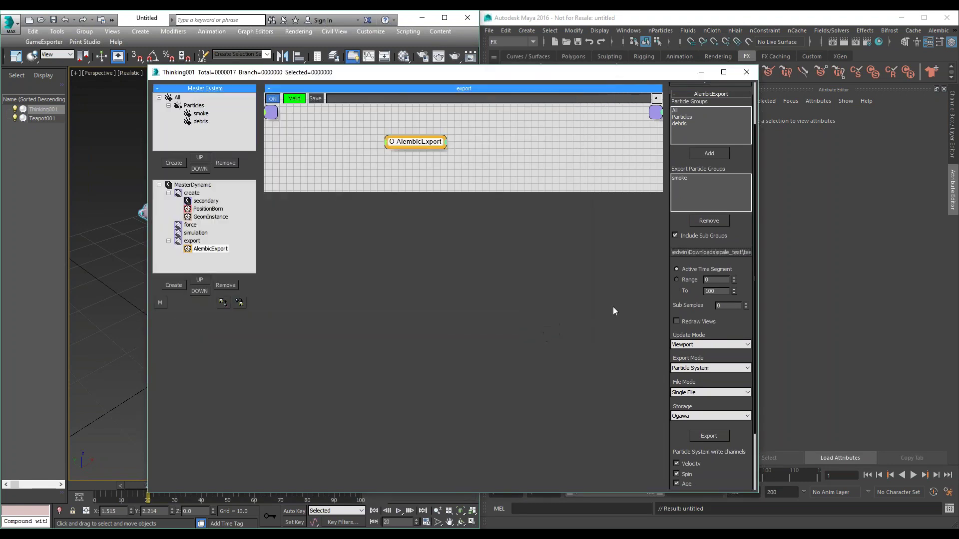
- Review AlembicExport's update mode choices and set its export mode to Object per Group
left_click_drag(737, 322, 662, 221)
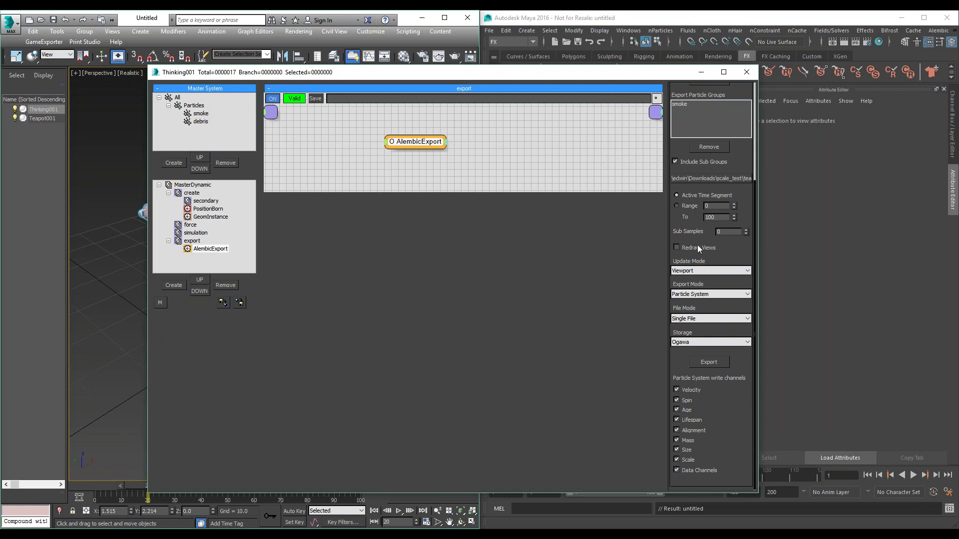
left_click(748, 270)
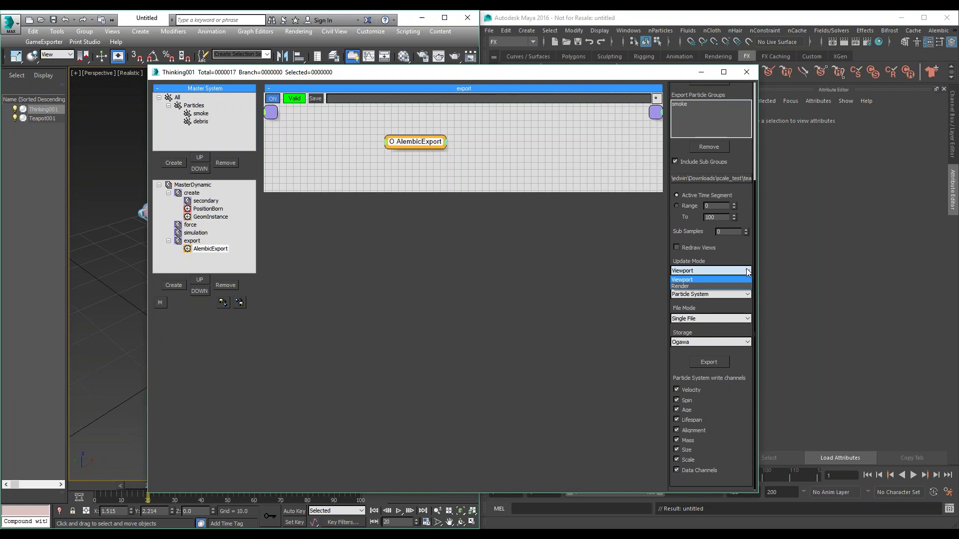
left_click(744, 250)
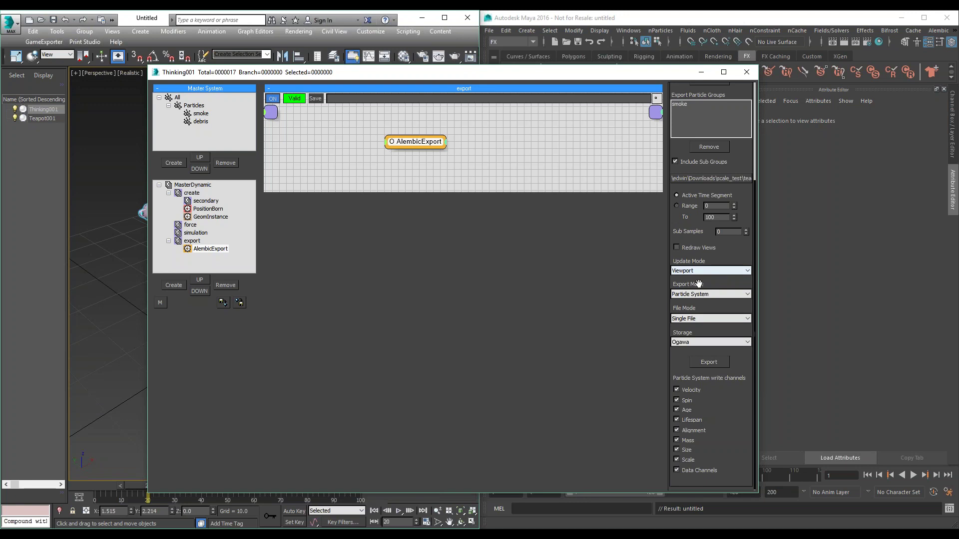
left_click(748, 294)
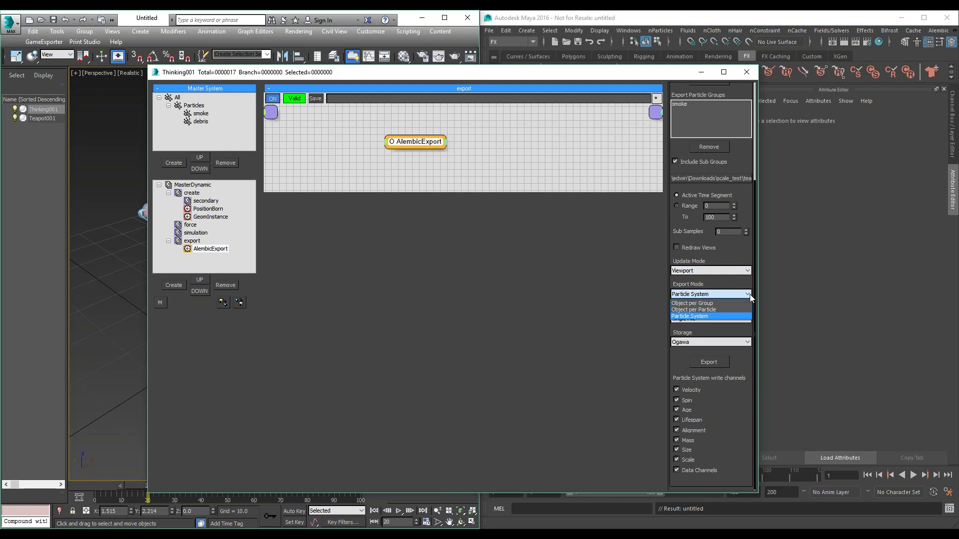
left_click(696, 303)
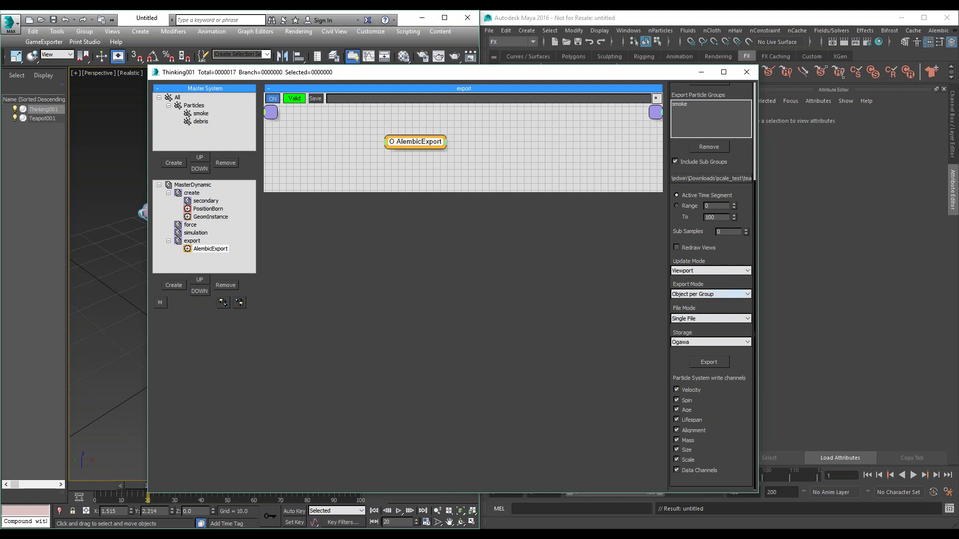
- Review the available export mode, file mode and storage options of AlembicExport
left_click(748, 294)
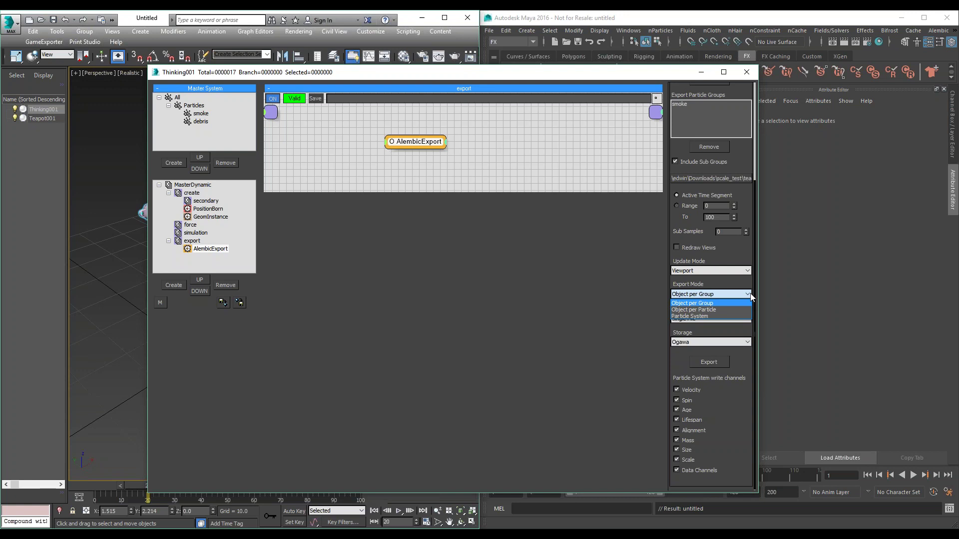
left_click(750, 294)
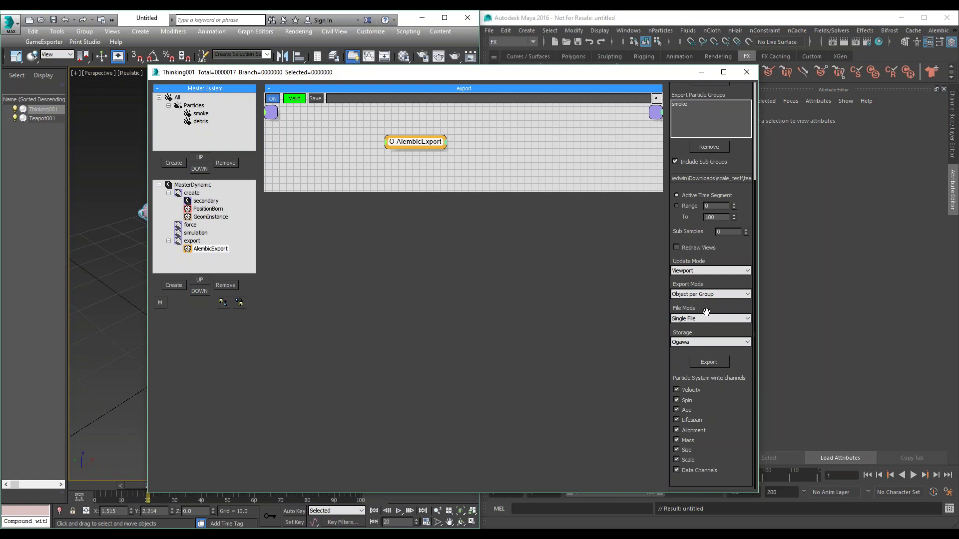
left_click(749, 318)
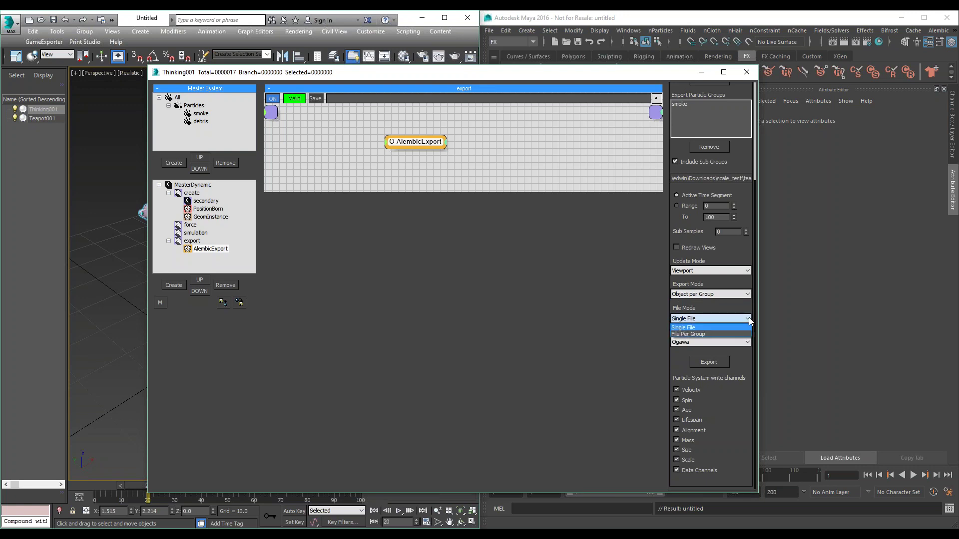
left_click(749, 318)
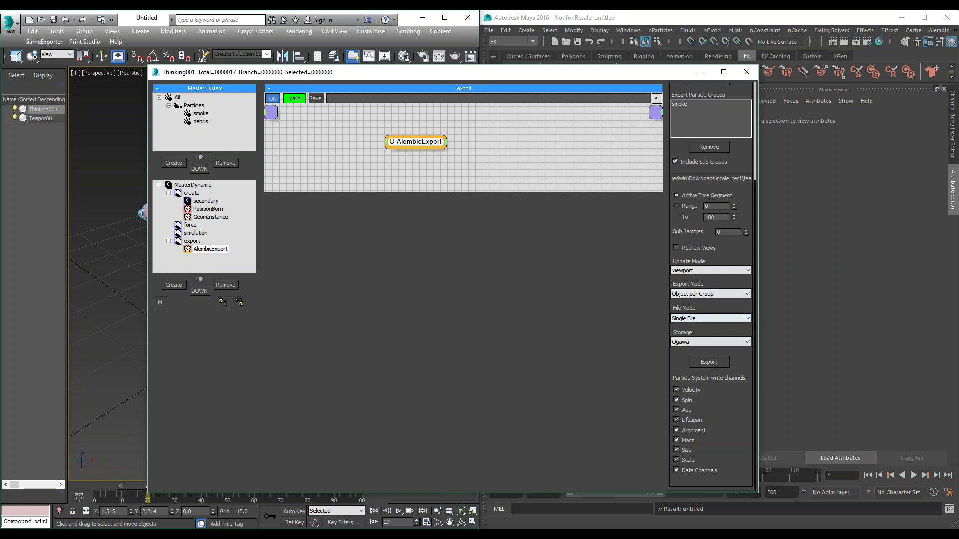
left_click(750, 342)
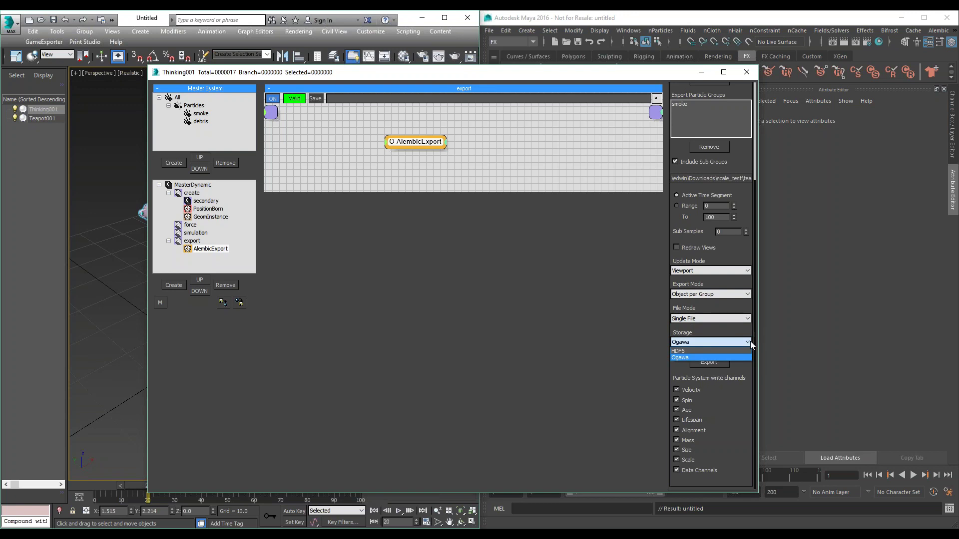
left_click(743, 333)
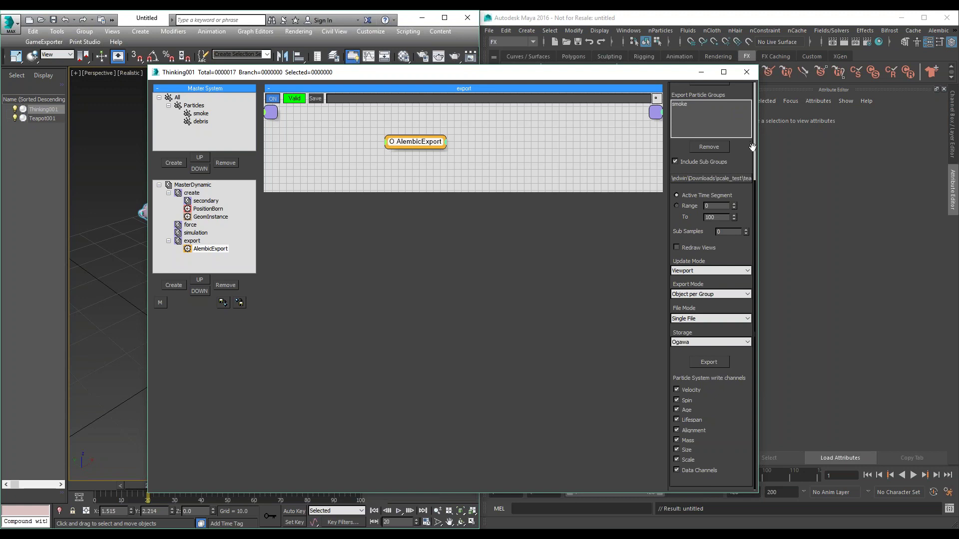
- Export the smoke group to the Alembic file and close the Thinking Particles properties window
left_click_drag(749, 148, 749, 228)
scroll(703, 250, "down", 1)
scroll(709, 393, "down", 2)
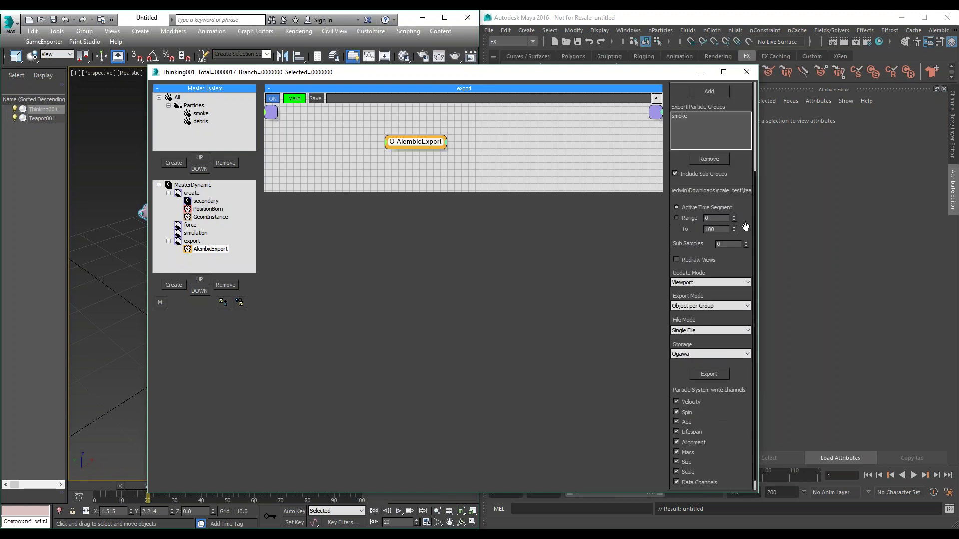
left_click(711, 375)
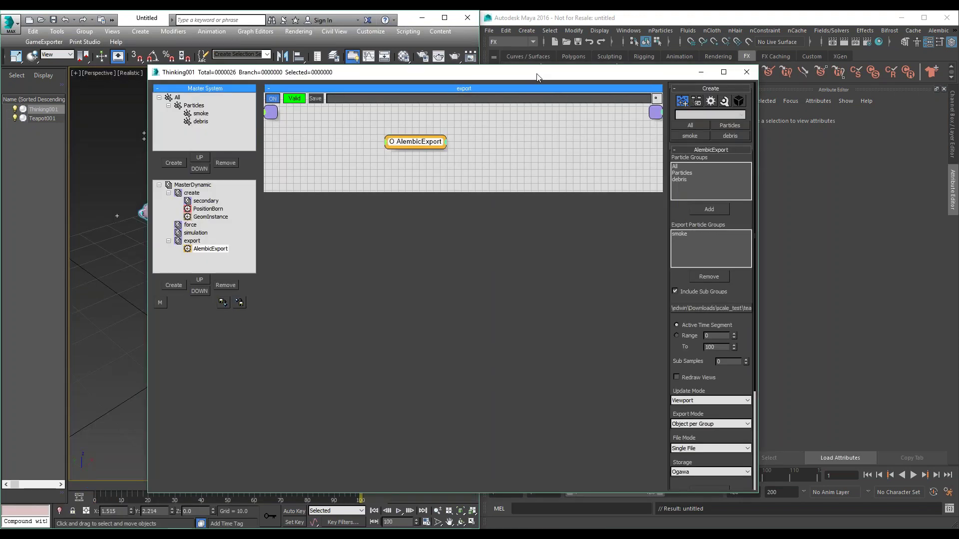
left_click_drag(540, 76, 198, 66)
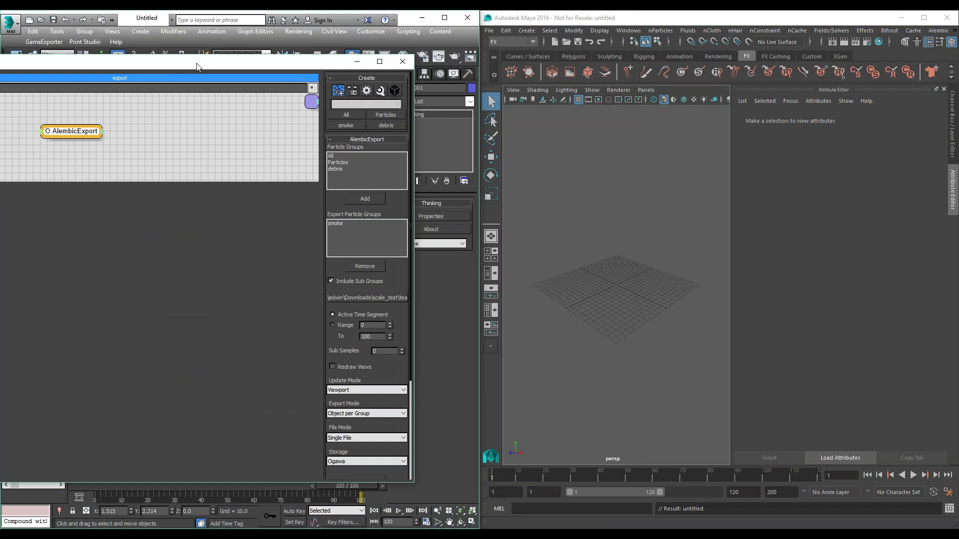
left_click(403, 61)
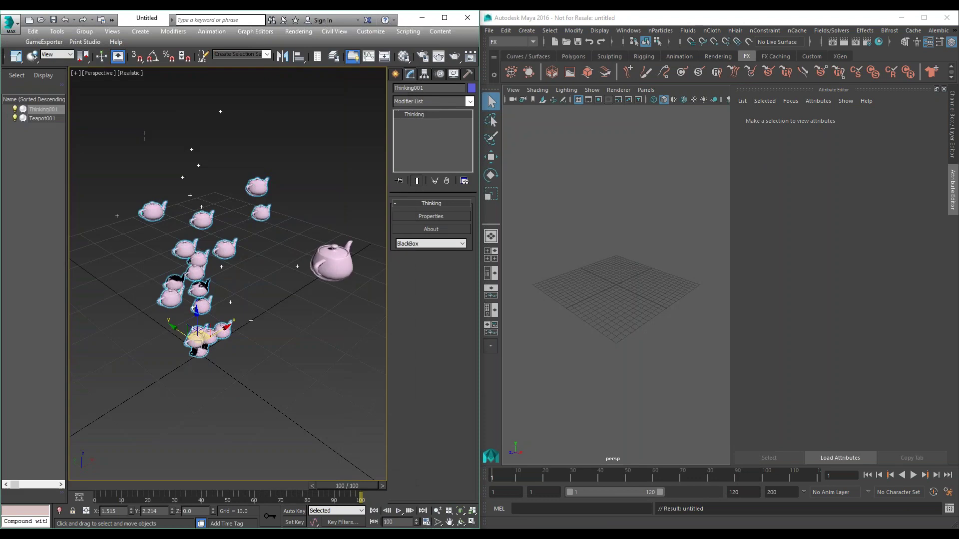
- Switch to Maya and import teapots.abc from the scale_test folder using the Alembic import with its default settings
left_click(650, 22)
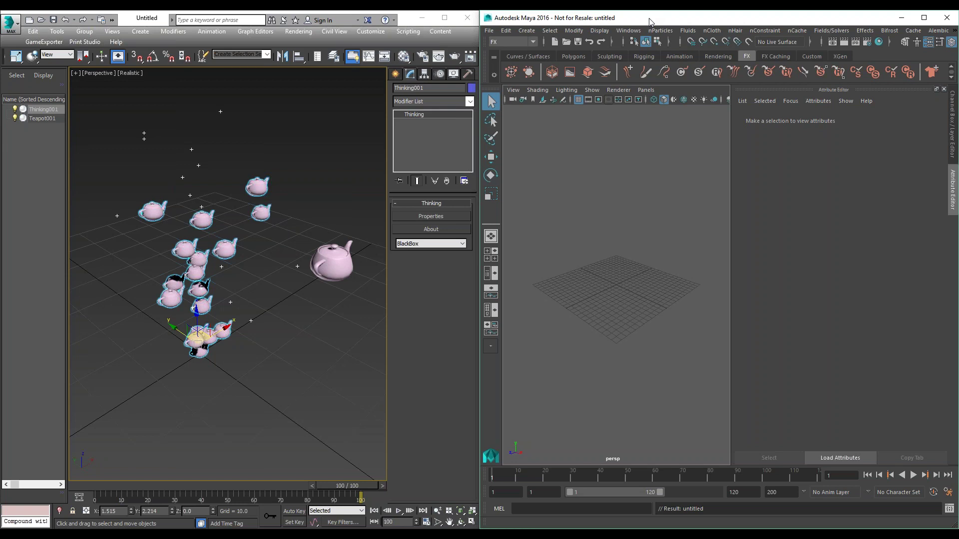
left_click(939, 31)
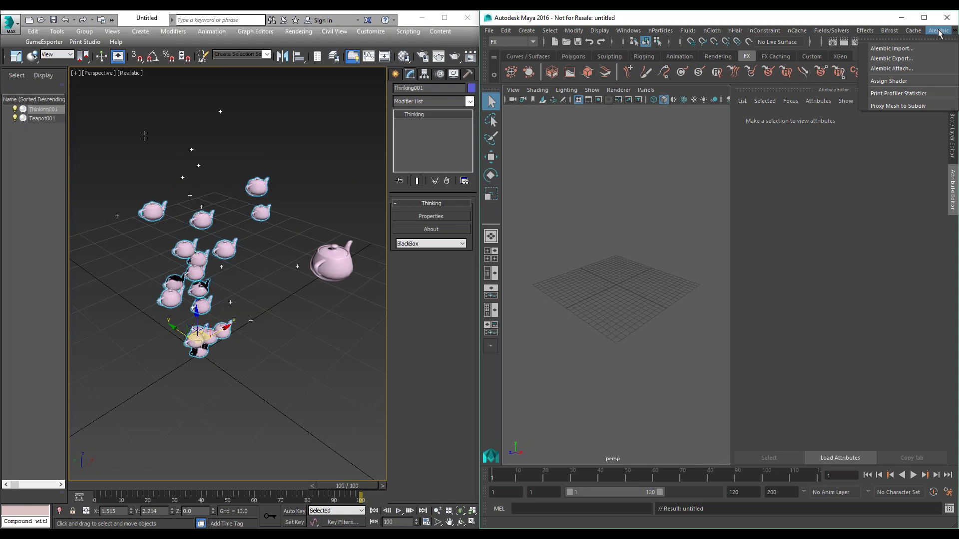
left_click(892, 49)
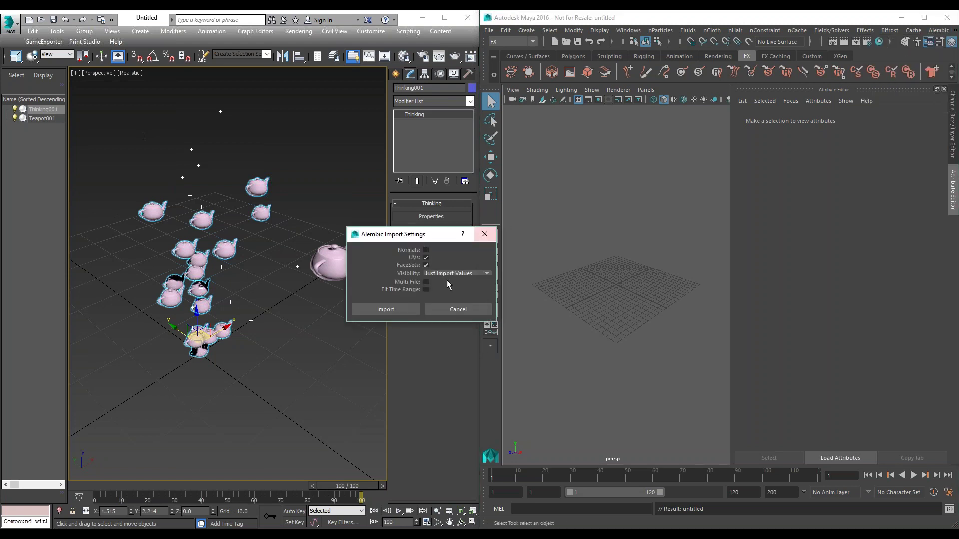
left_click(400, 309)
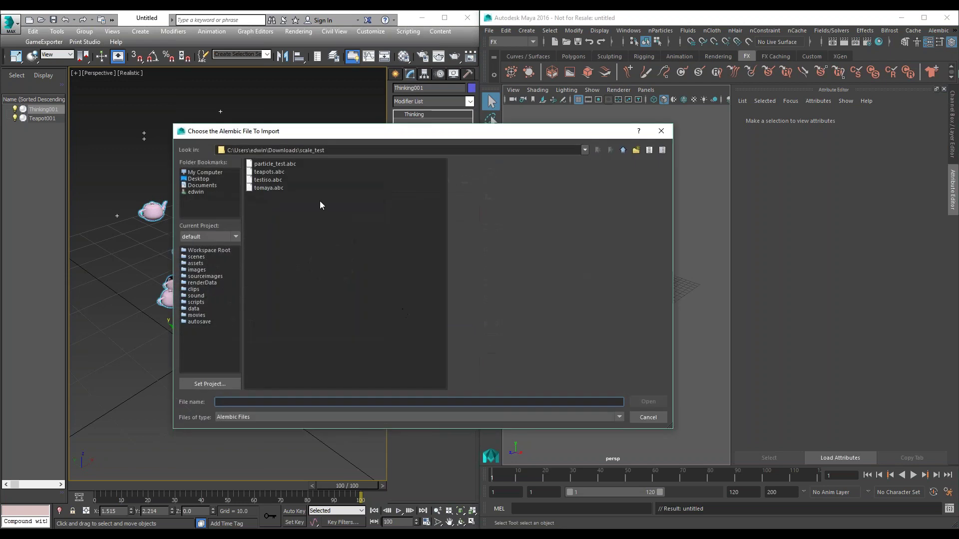
left_click(282, 172)
left_click(648, 401)
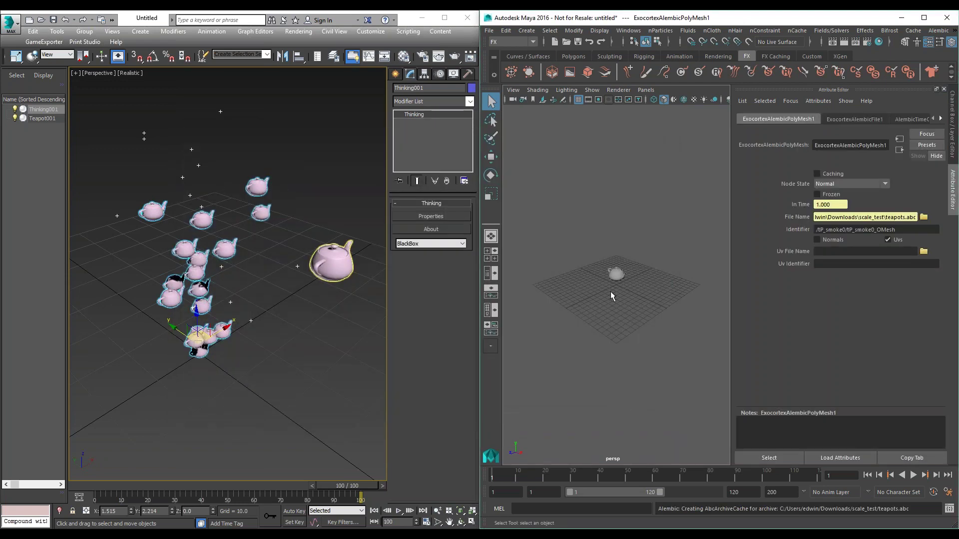
- Compare the imported teapots at frame 14 in Maya with the original particles at frame 19 in 3ds Max
left_click_drag(619, 289, 613, 319, "alt")
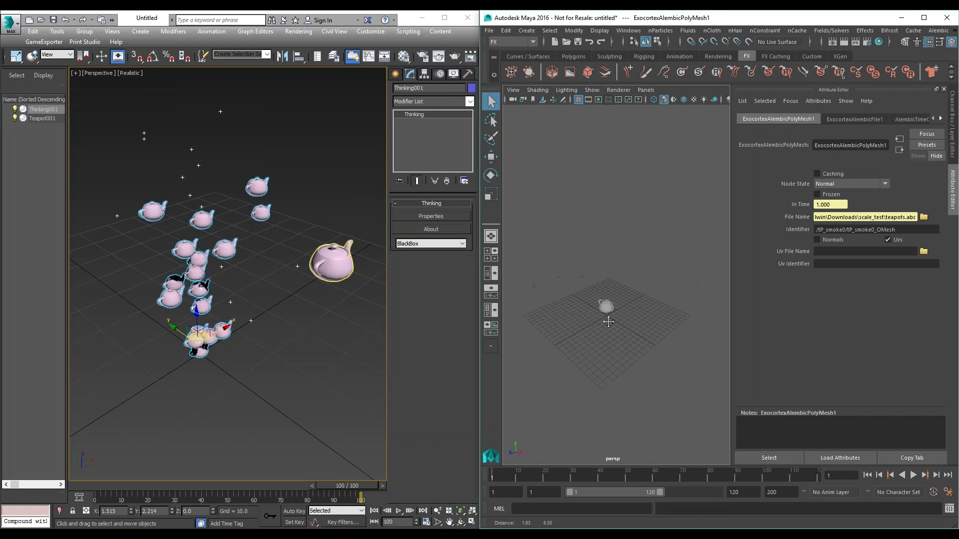
left_click_drag(493, 476, 529, 475)
left_click_drag(95, 487, 149, 492)
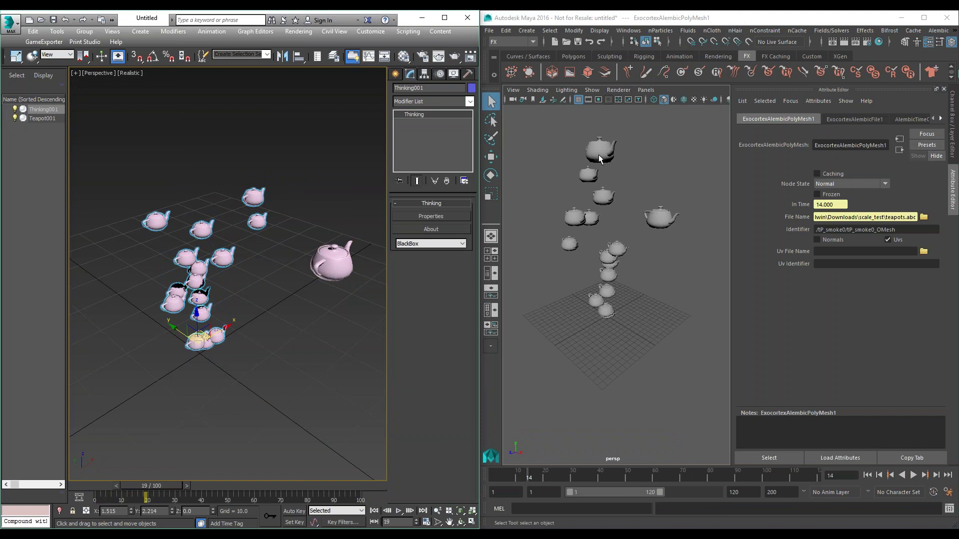
left_click_drag(610, 270, 617, 304, "alt")
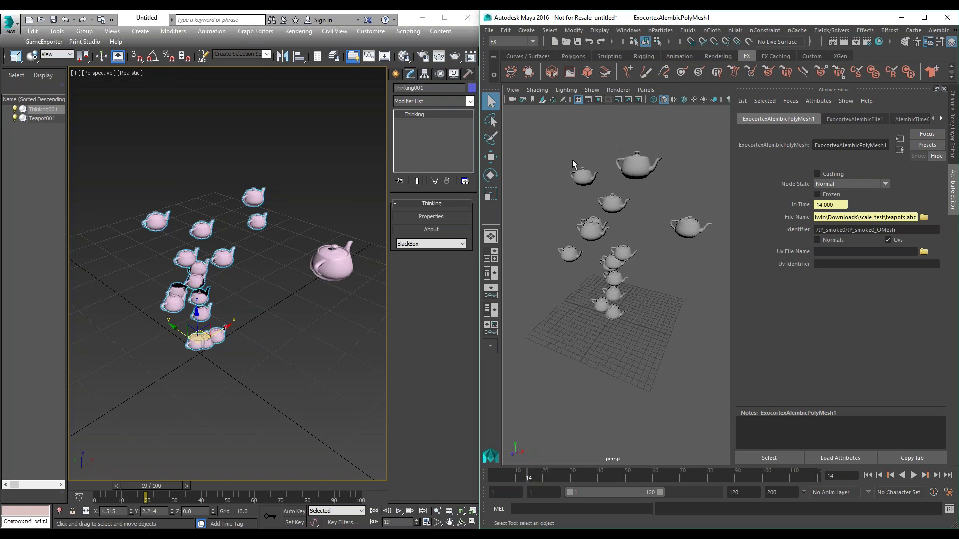
- Play and pause the imported teapot animation in Maya to check it, and return to frame 1
key("alt+v")
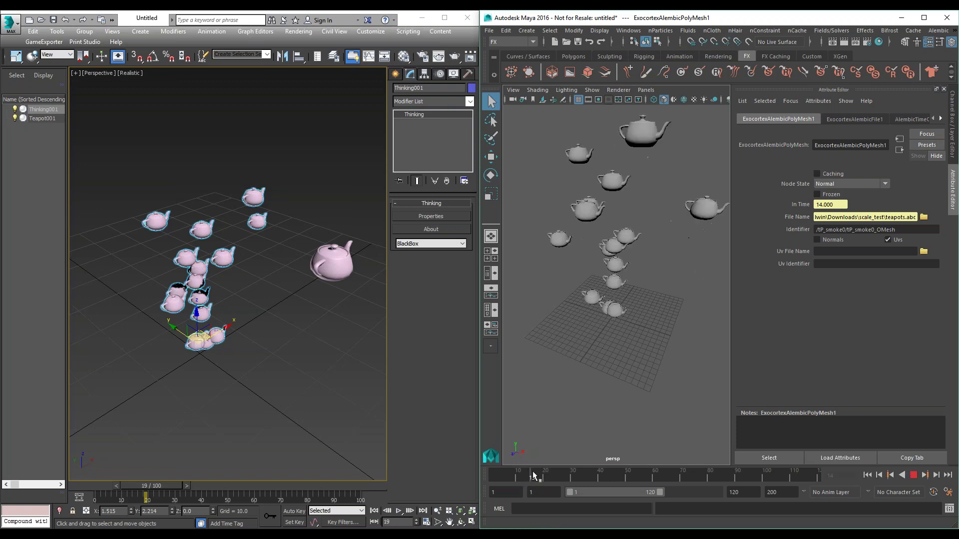
key("alt+v")
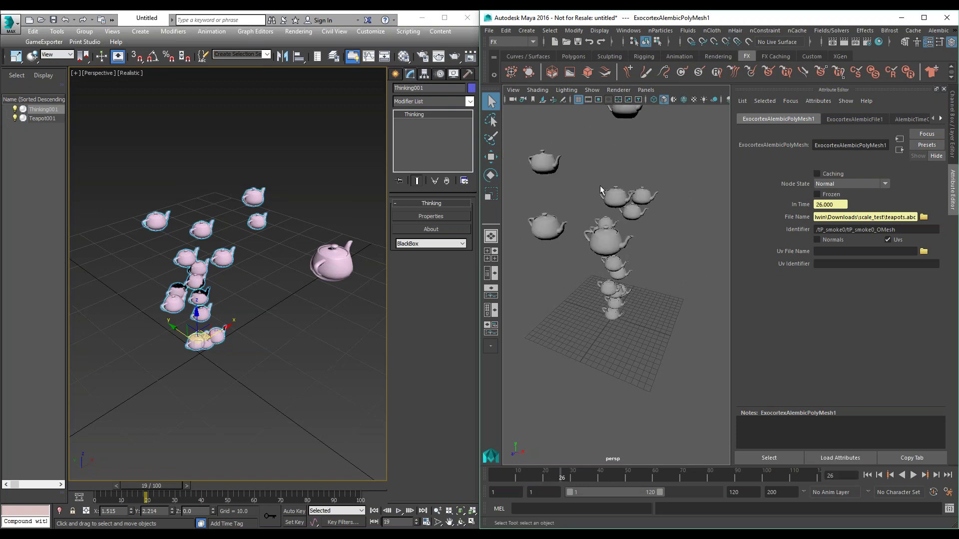
key("alt+v")
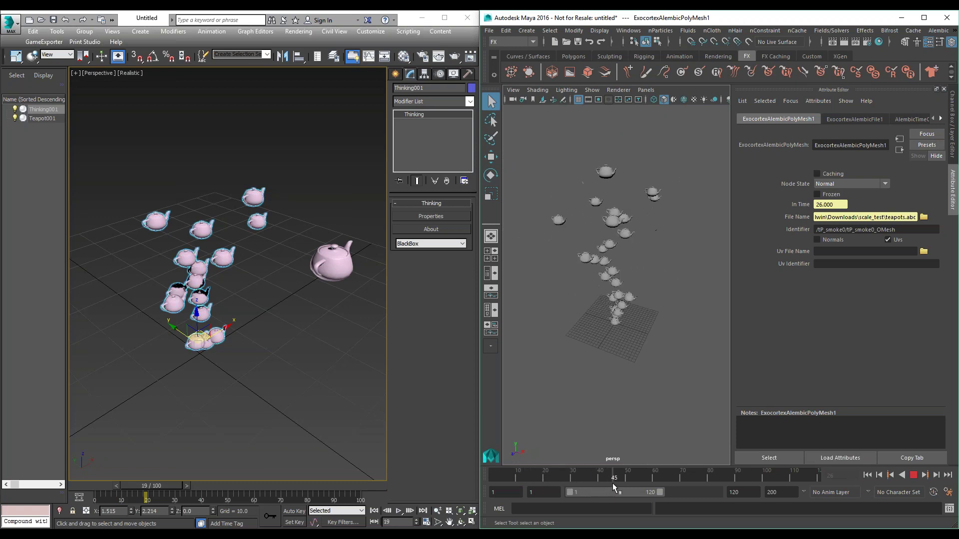
left_click_drag(612, 483, 482, 479)
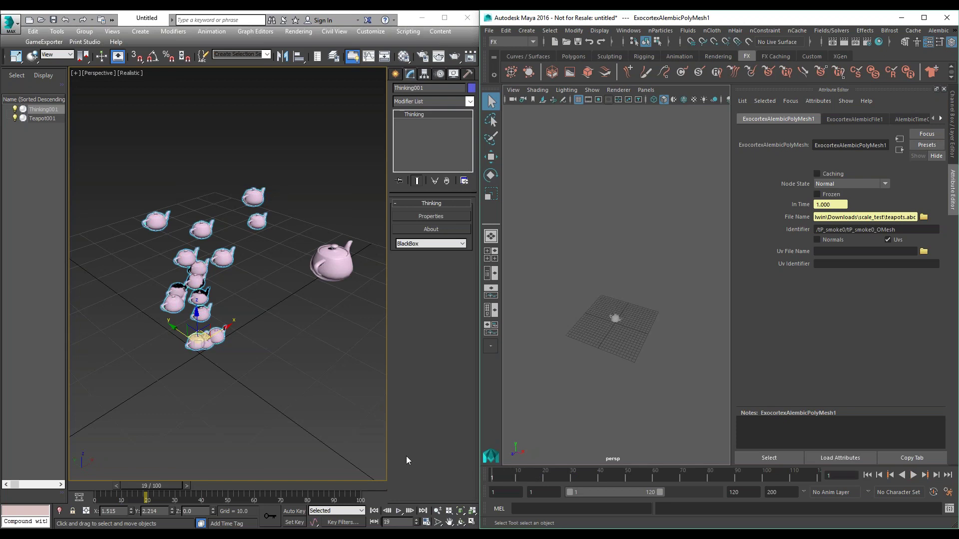
scroll(613, 345, "up", 2)
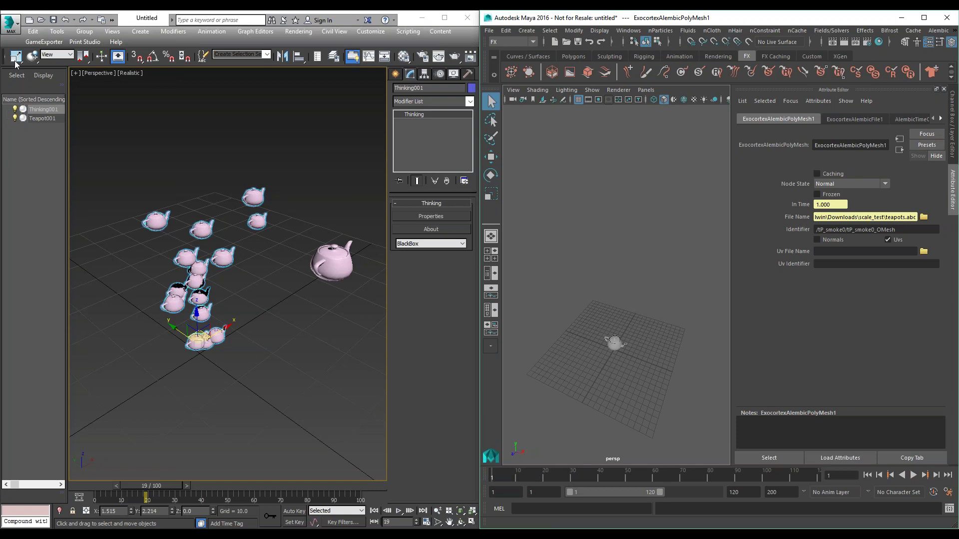
- Switch to 3ds Max and open the recent scene temp_export.max without saving the current scene
left_click(10, 22)
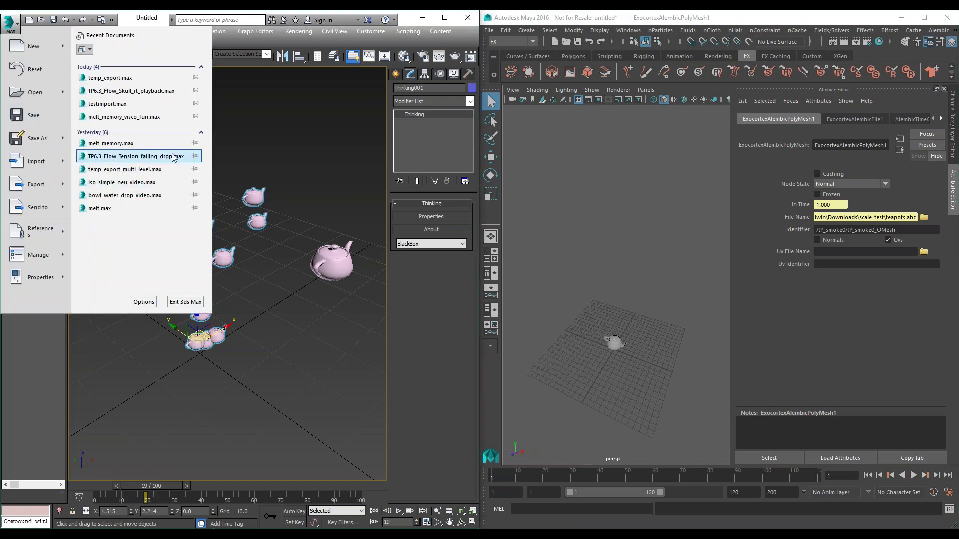
left_click(125, 77)
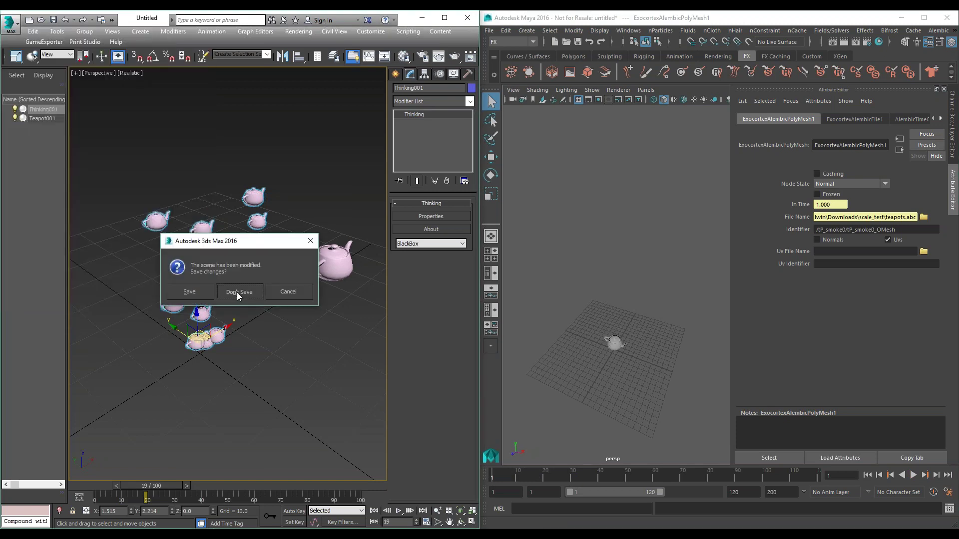
left_click(240, 291)
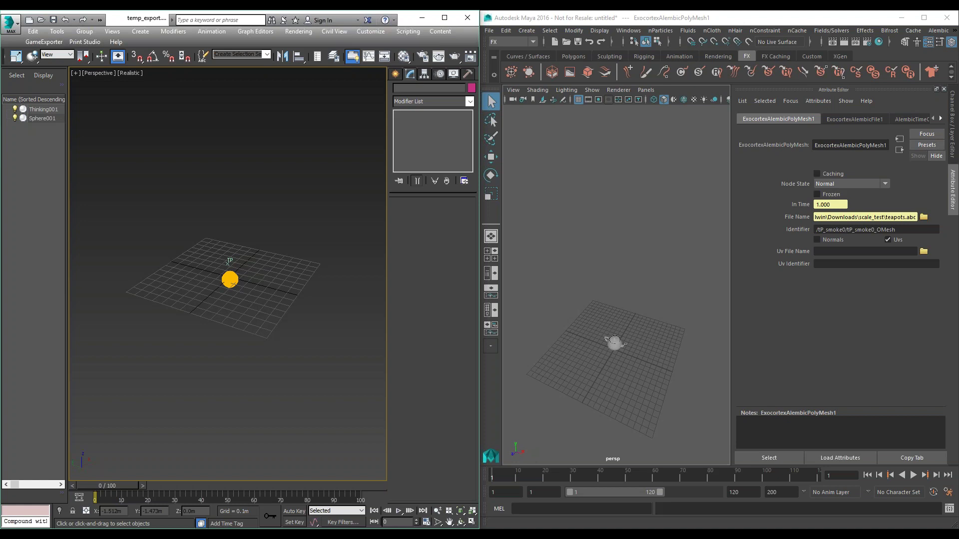
- Play the temp_export scene's particle animation, stop it, and return to frame 0
left_click(399, 511)
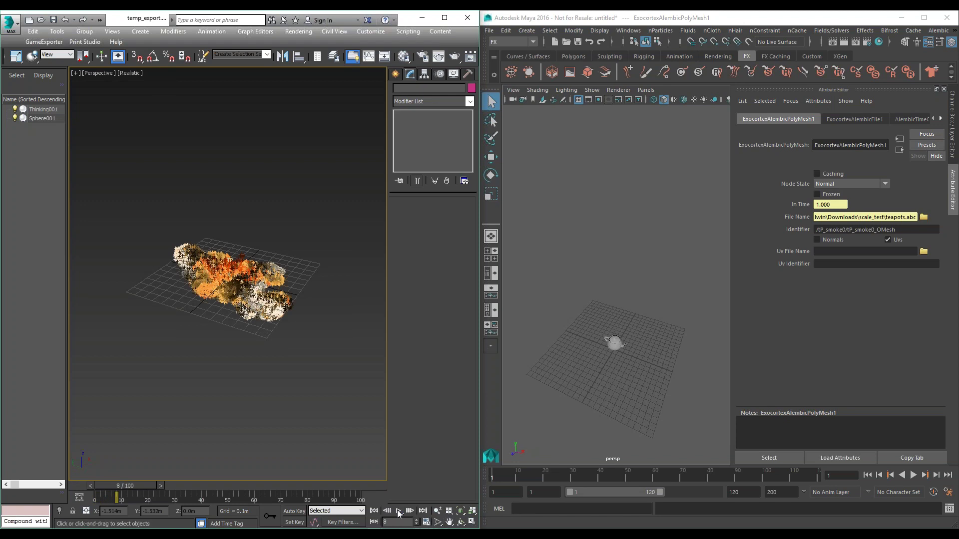
left_click(398, 512)
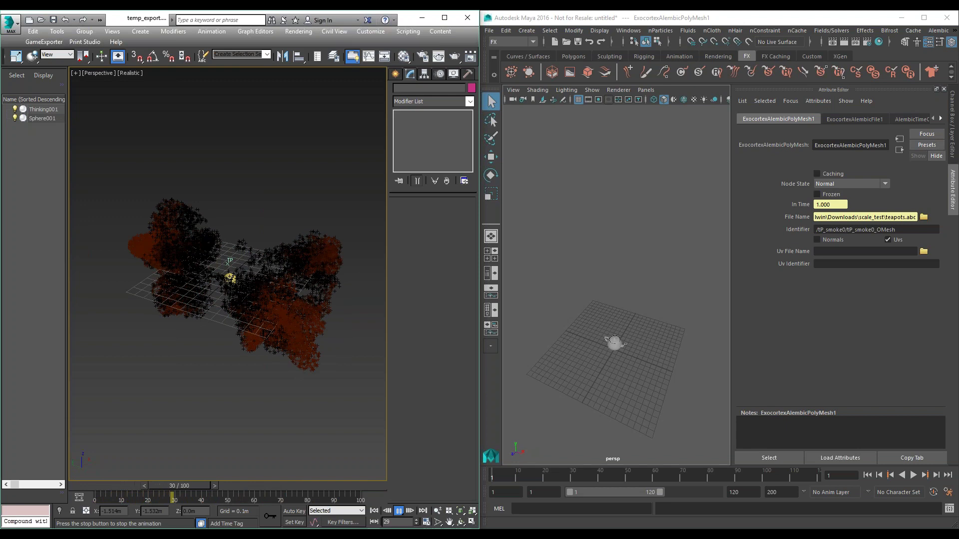
key("/")
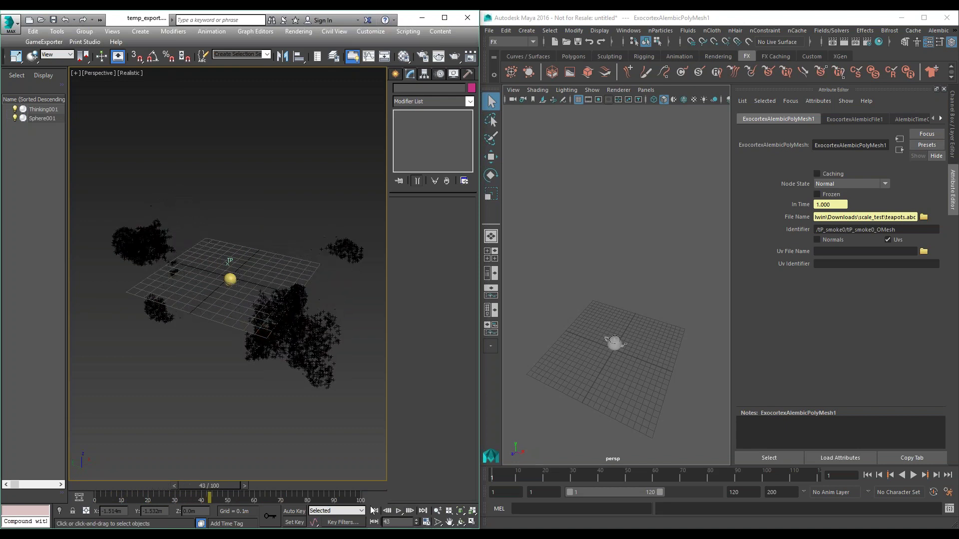
left_click(373, 510)
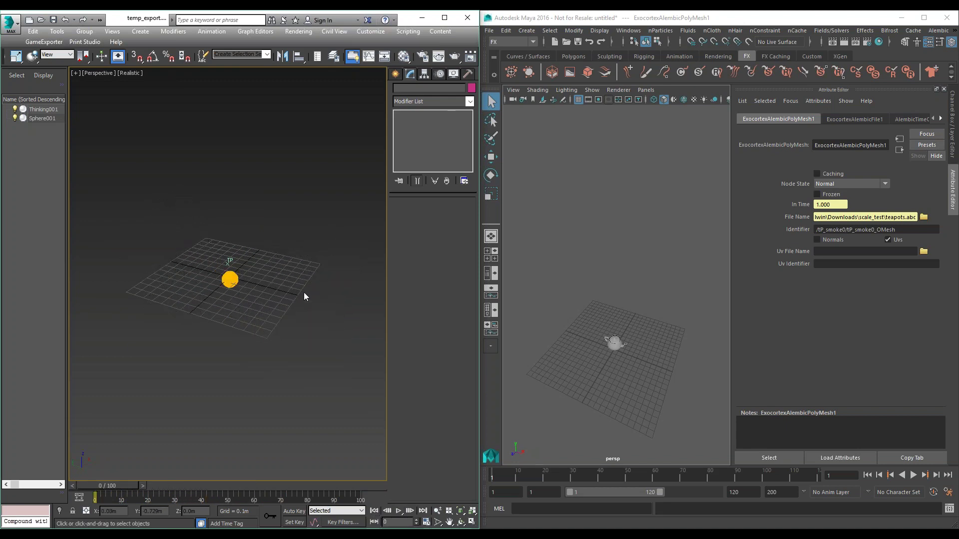
- Start a new scene in Maya without saving the current one
left_click(489, 30)
left_click(511, 49)
left_click(479, 277)
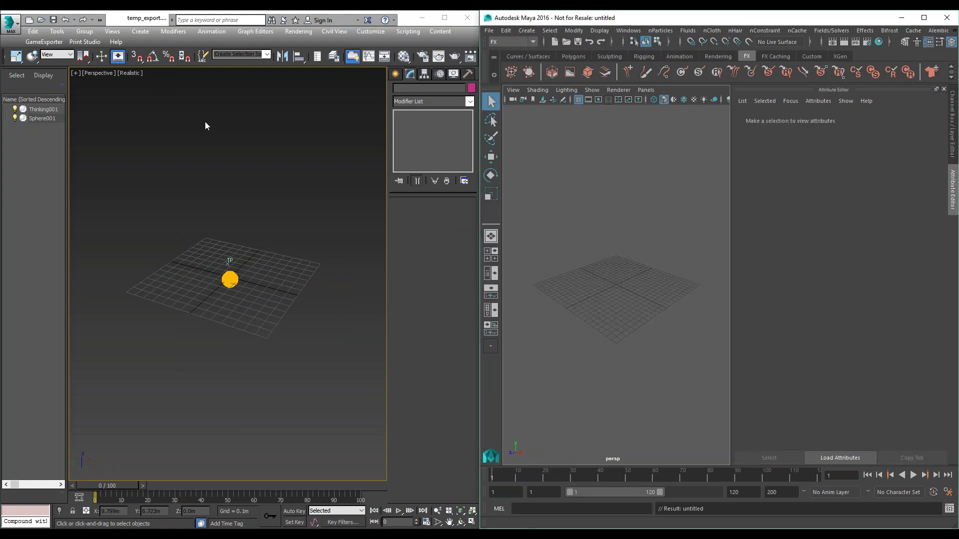
- In 3ds Max, open the Thinking001 properties and examine the Smoke group's data channels and the available channel types
left_click(228, 263)
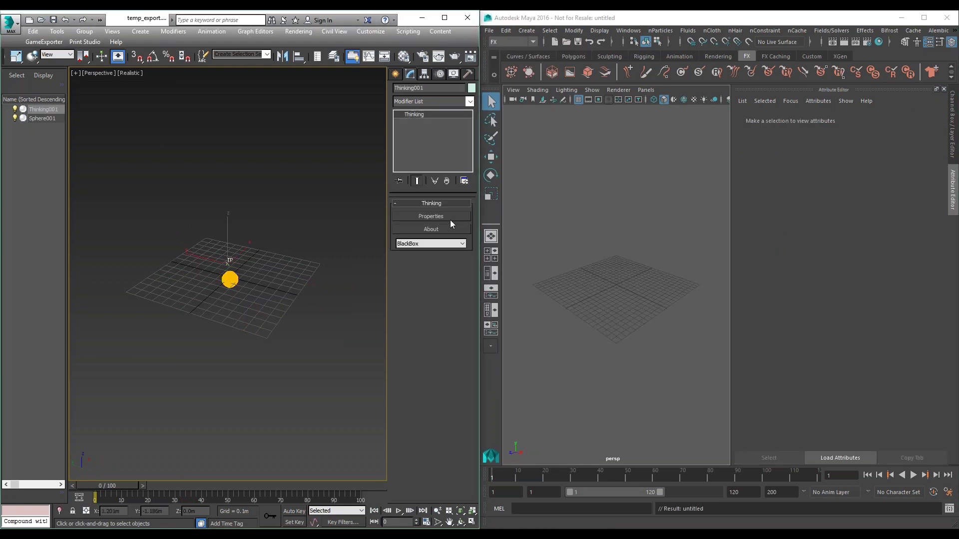
left_click(431, 216)
left_click_drag(30, 107, 558, 72)
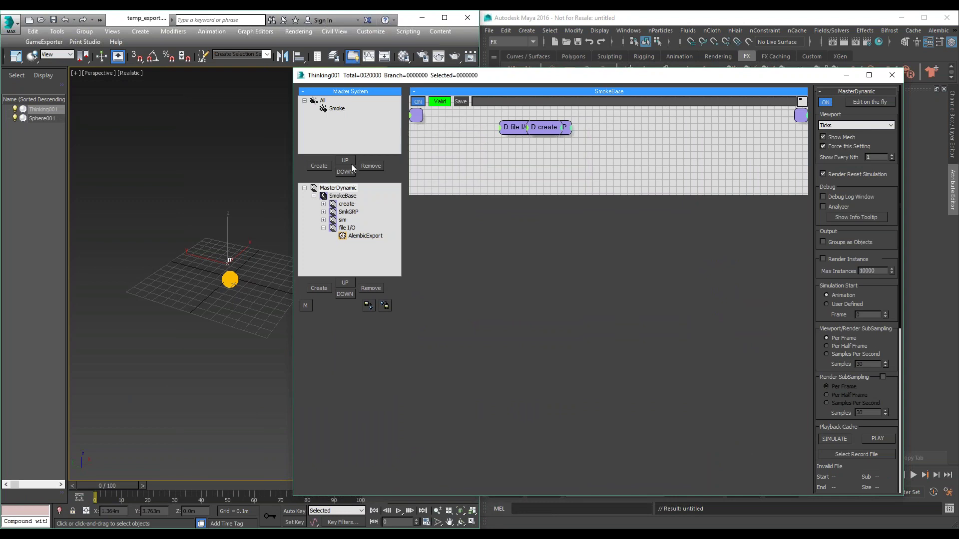
left_click(338, 109)
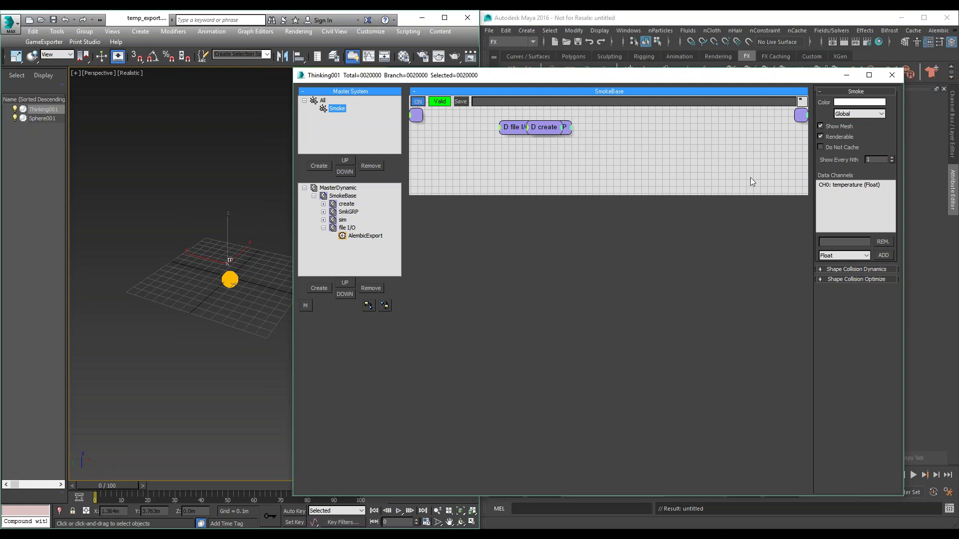
left_click(868, 255)
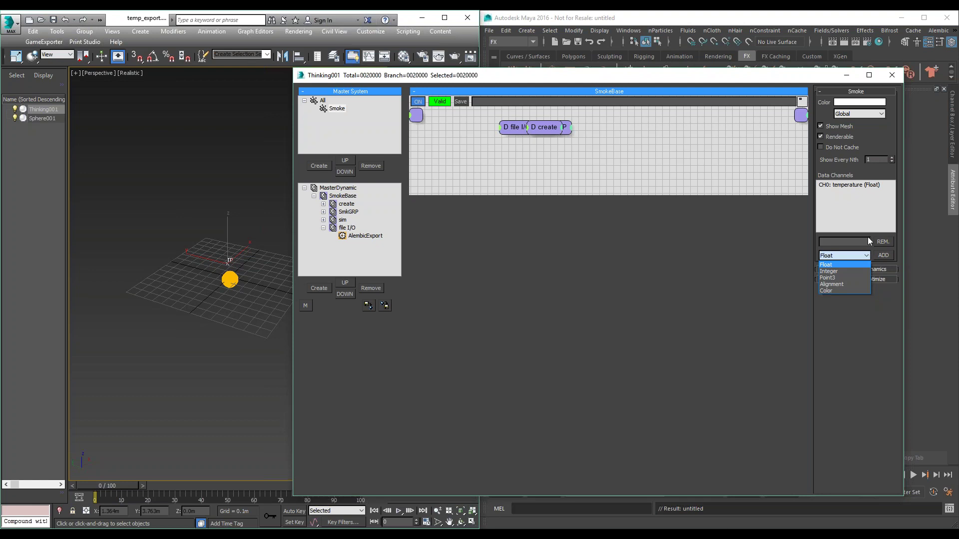
left_click(866, 347)
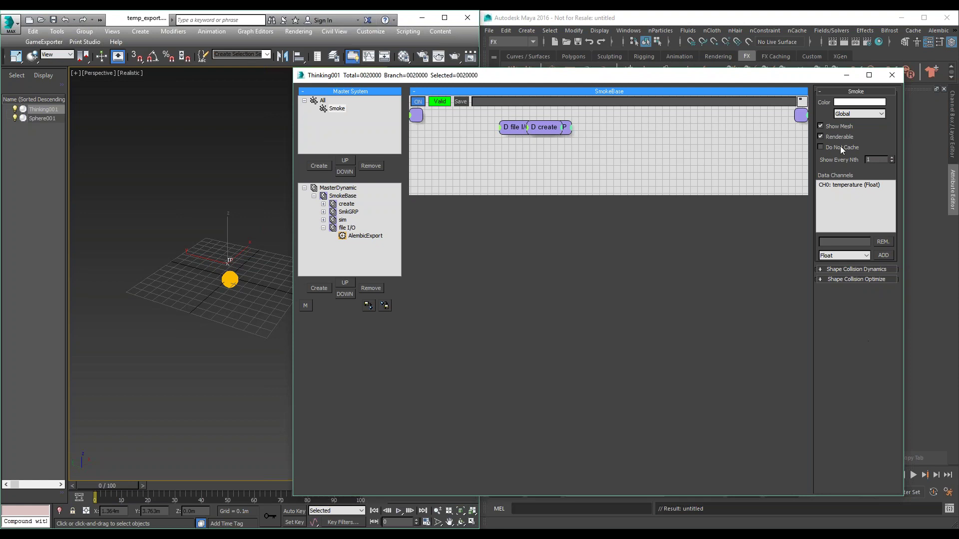
- Review the create, SmkGRP, sim and file I/O dynamic sets, including the Position Born and AlembicExport operator settings
left_click(347, 205)
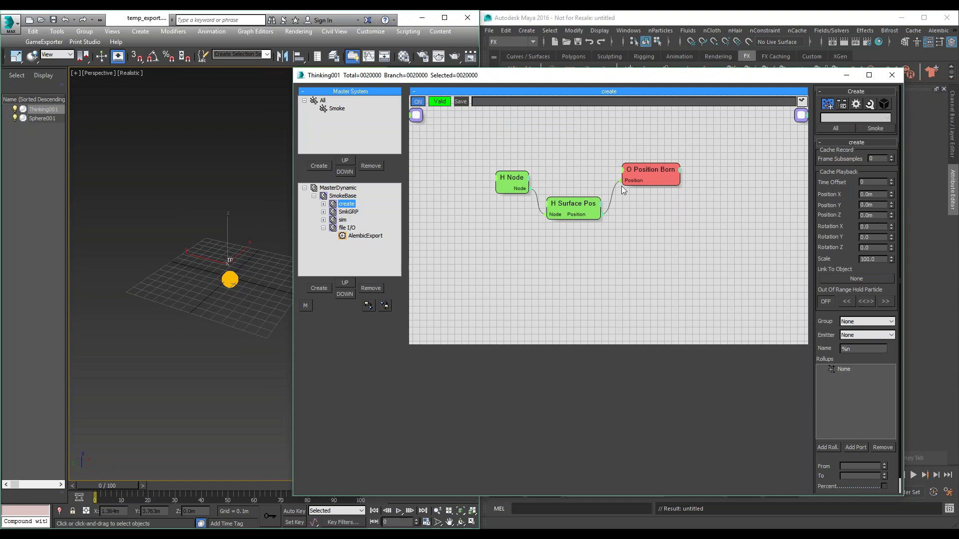
left_click(656, 170)
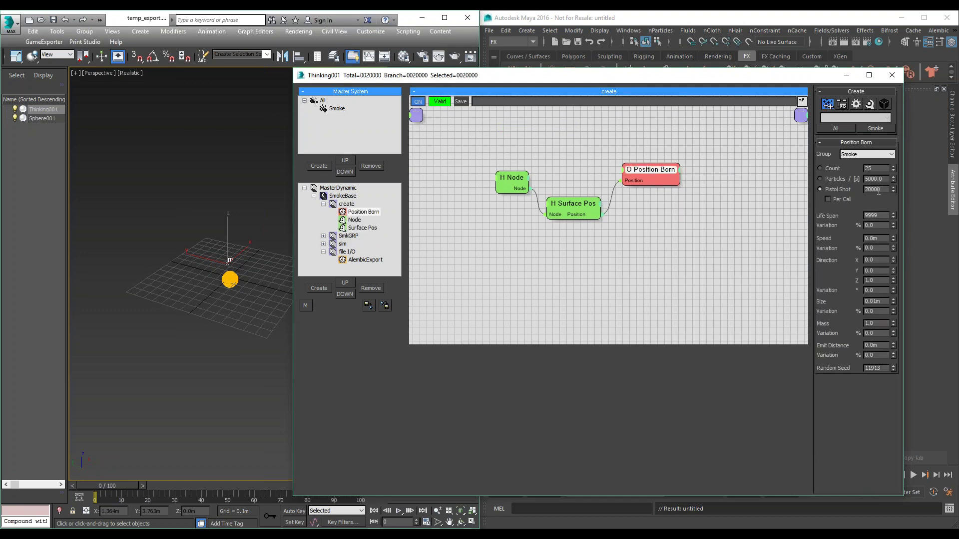
left_click(324, 203)
left_click(349, 212)
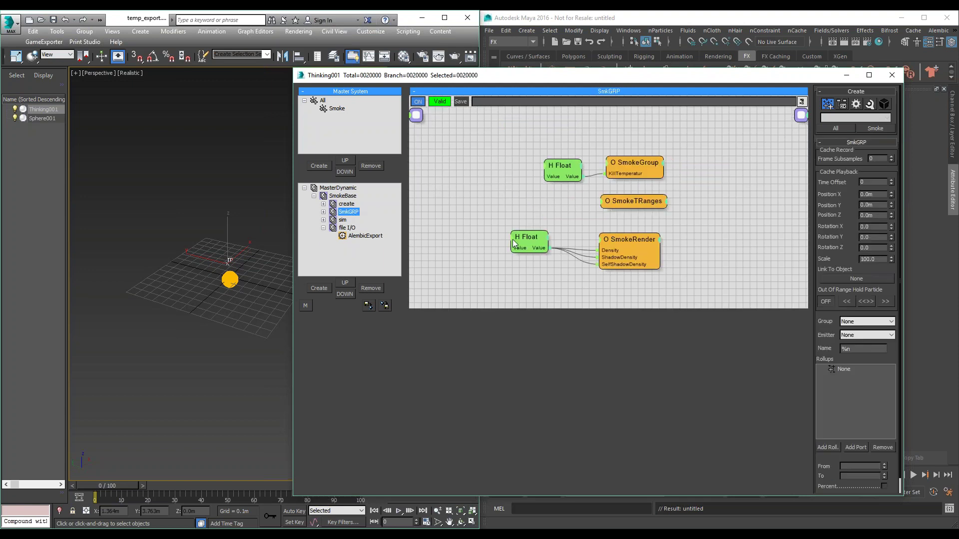
left_click(343, 220)
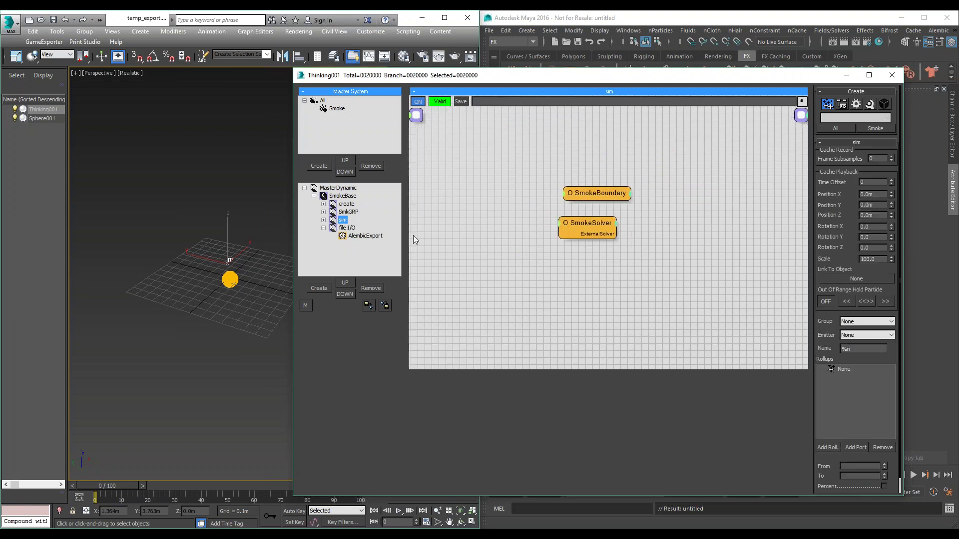
left_click(364, 237)
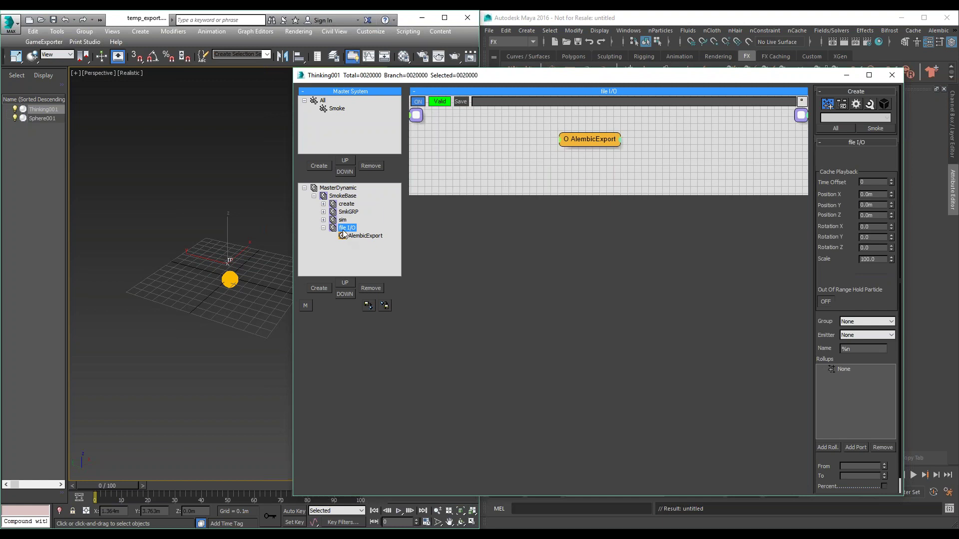
left_click(365, 237)
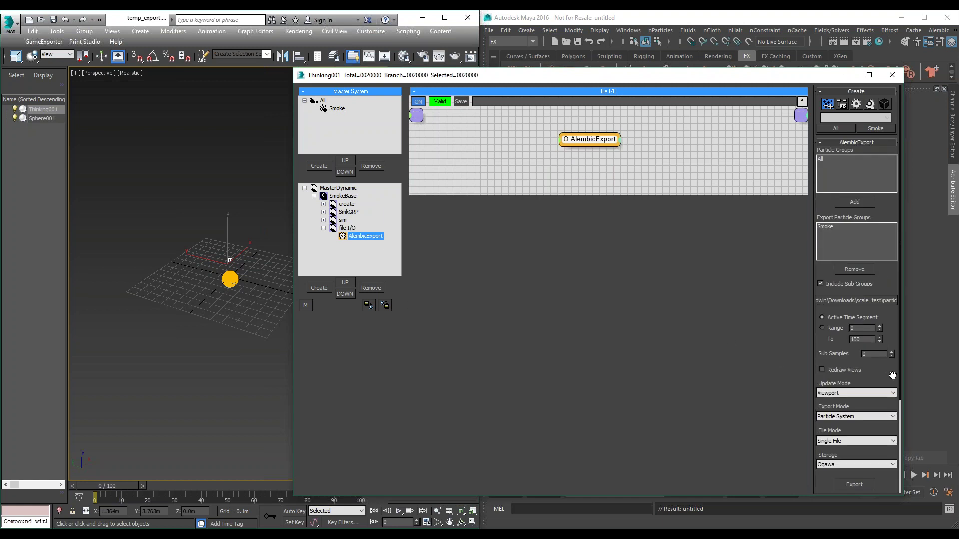
- Enable all particle write channels in AlembicExport, export the Smoke group as a particle system, and close the Thinking Particles window
left_click_drag(891, 376, 876, 198)
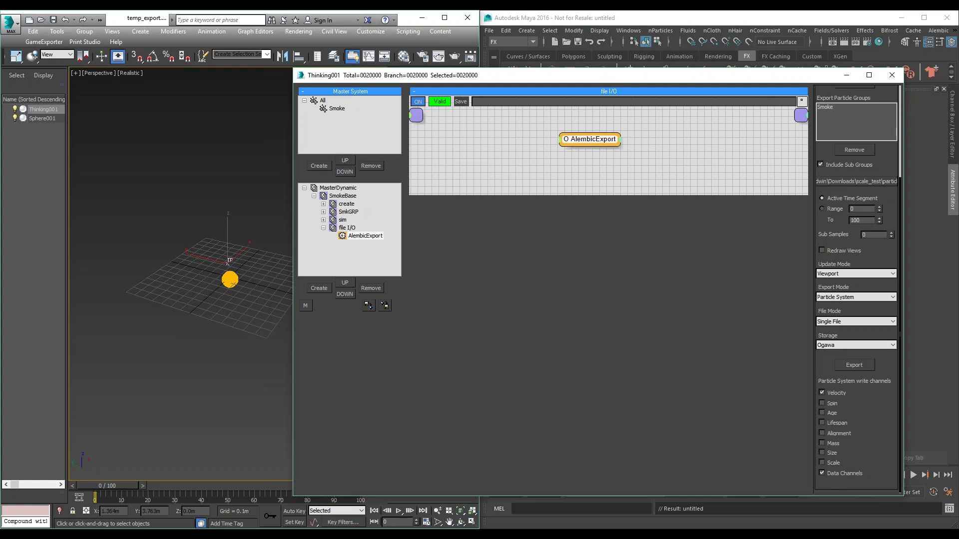
left_click(825, 423)
left_click(830, 463)
left_click(853, 372)
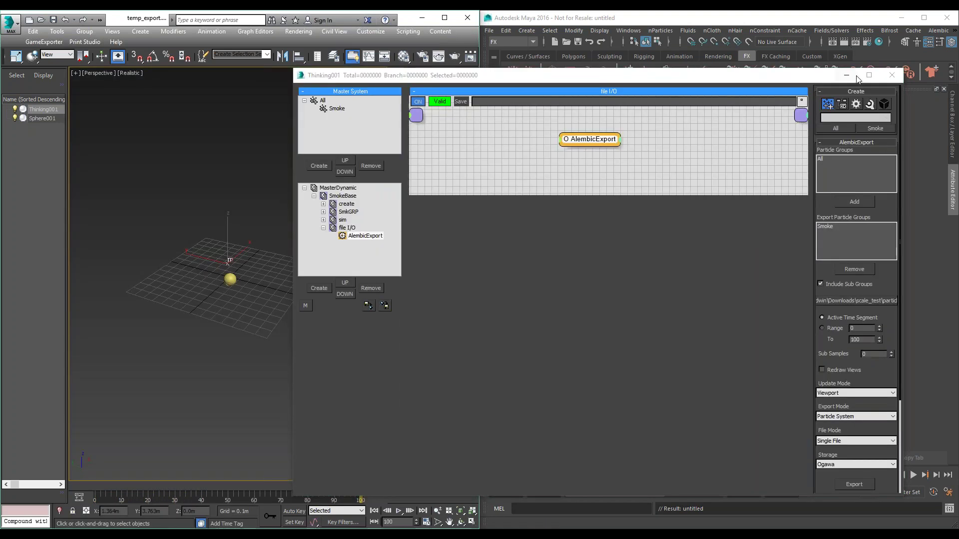
left_click(892, 75)
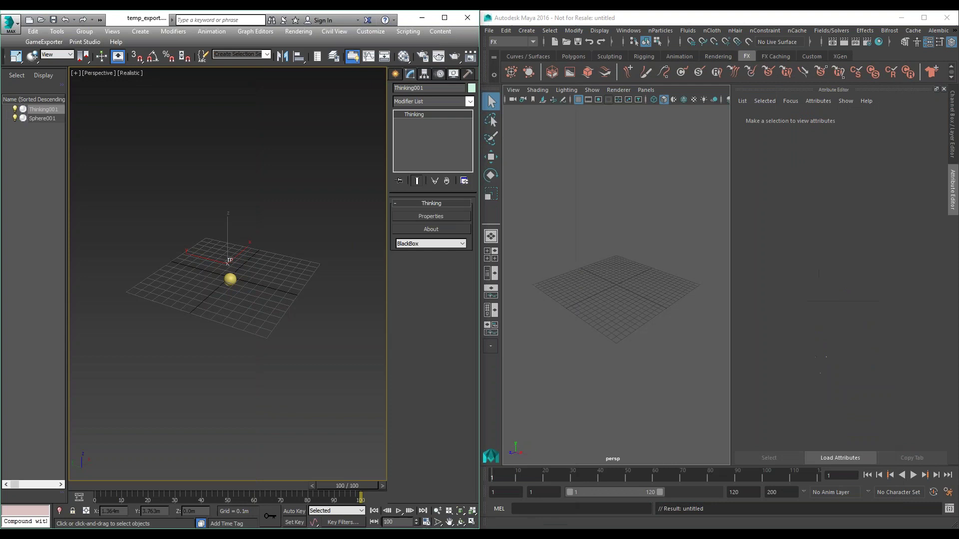
- In Maya, import the Alembic file particle_test.abc from the scale_test folder using the default import settings
left_click(939, 32)
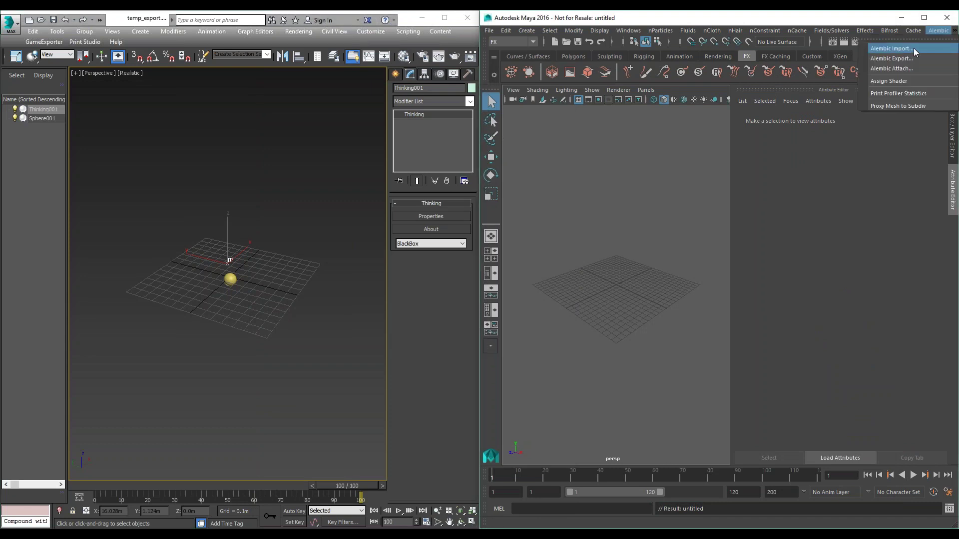
left_click(916, 50)
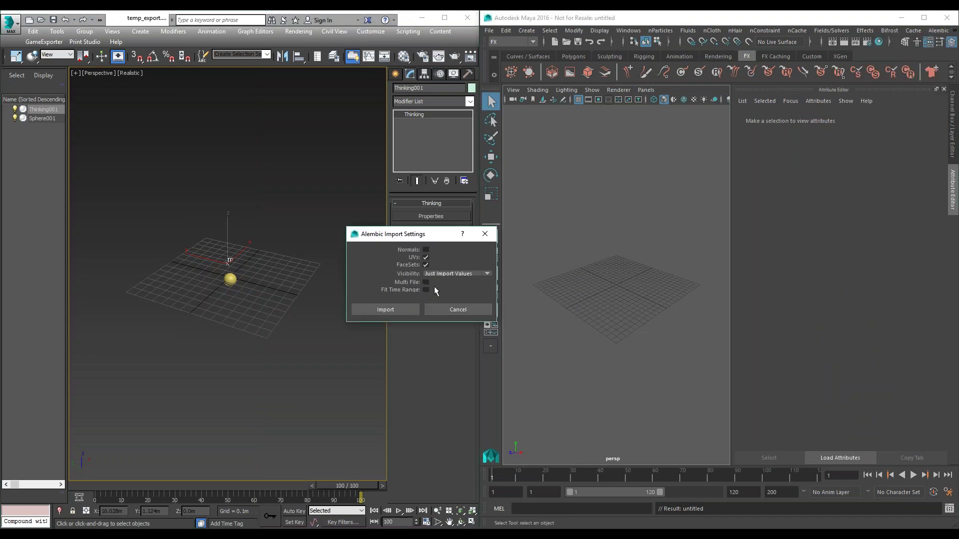
left_click(392, 310)
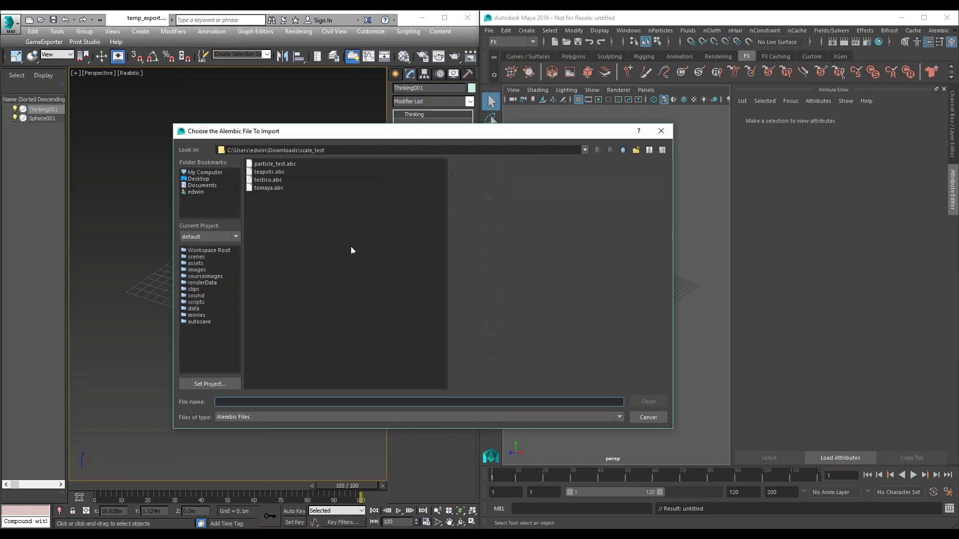
left_click(295, 164)
left_click(648, 402)
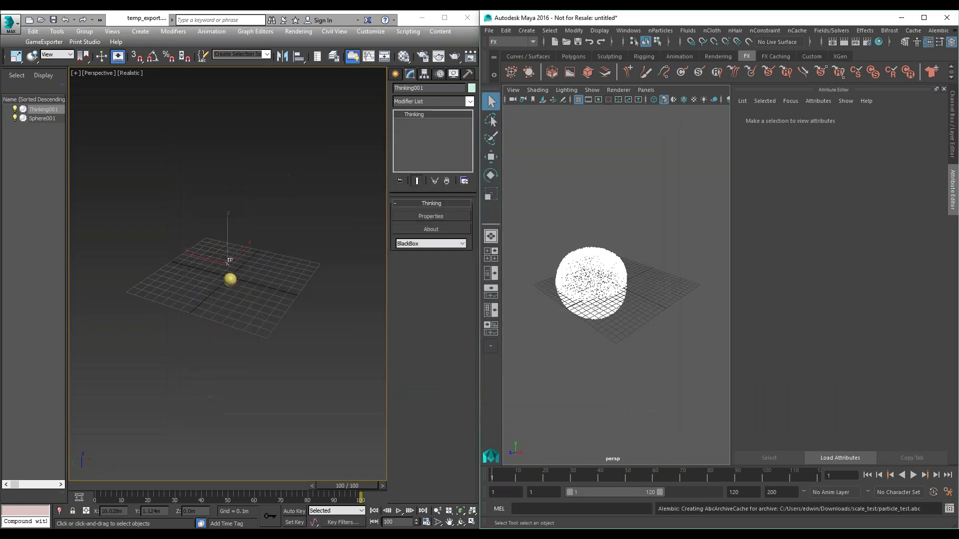
- Play the imported particle animation in Maya and stop it at frame 8
scroll(536, 275, "down", 10)
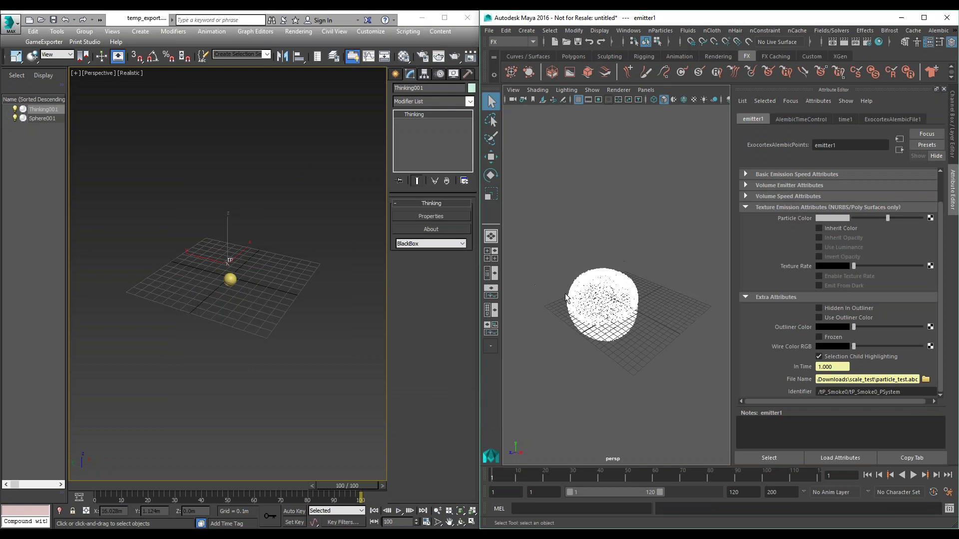
left_click(913, 475)
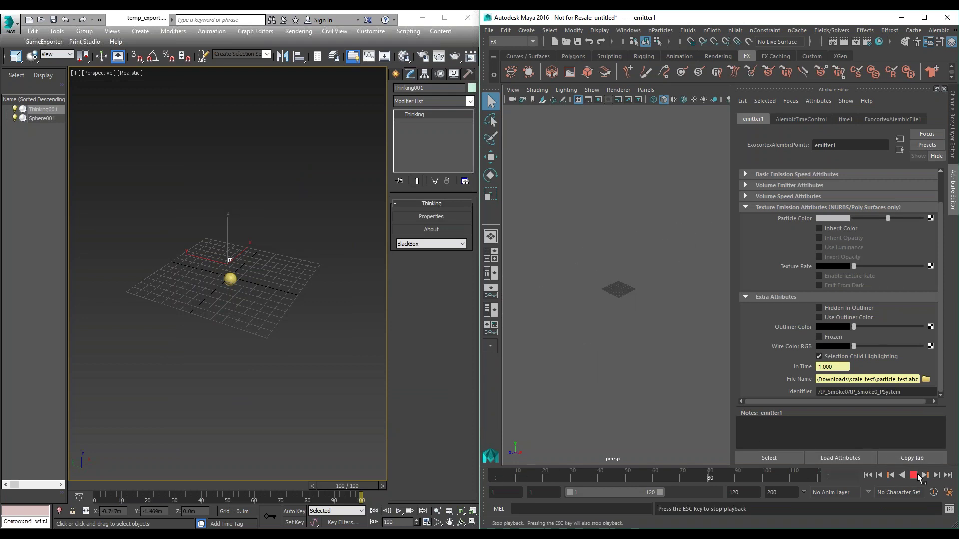
left_click(913, 475)
- Reopen the Thinking001 properties in 3ds Max, review the AlembicExport write channels, and close the window
left_click(431, 215)
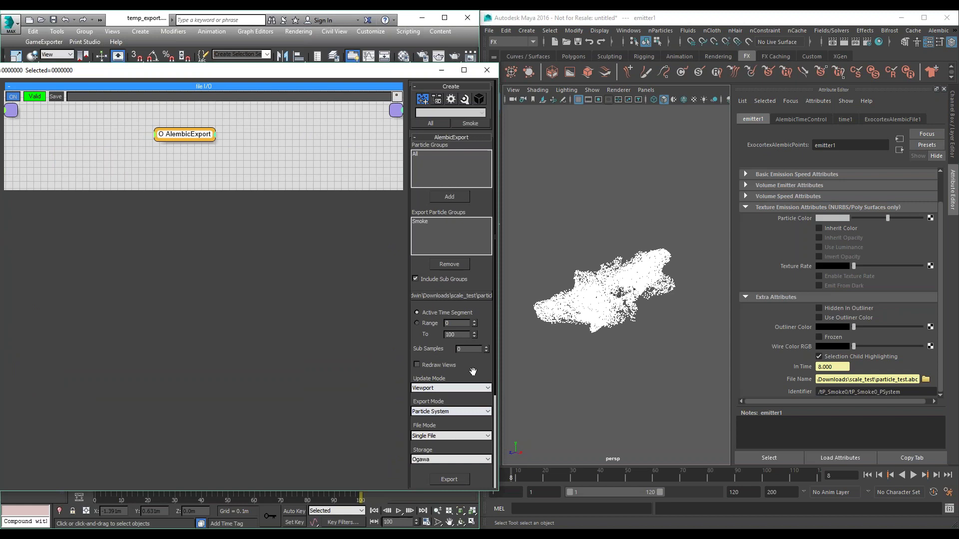
scroll(473, 372, "down", 4)
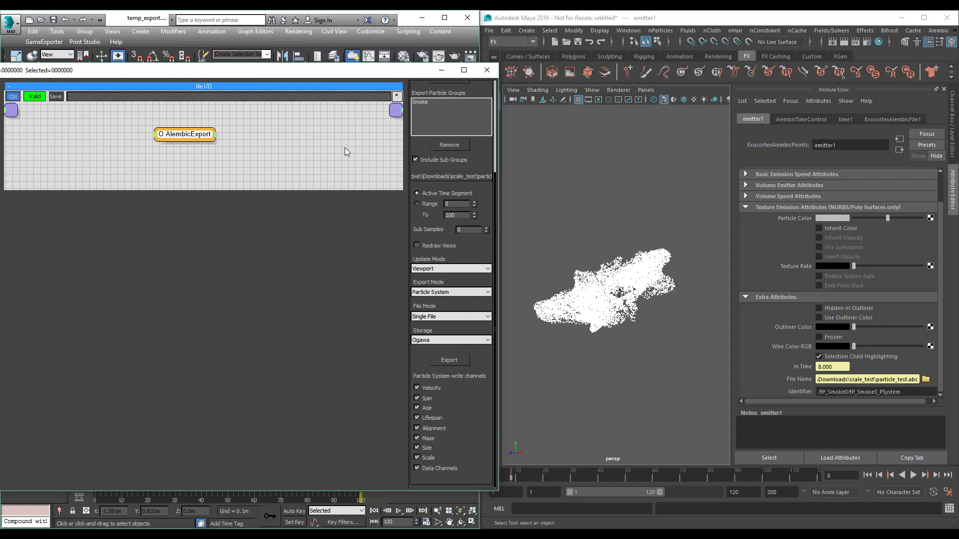
left_click(487, 70)
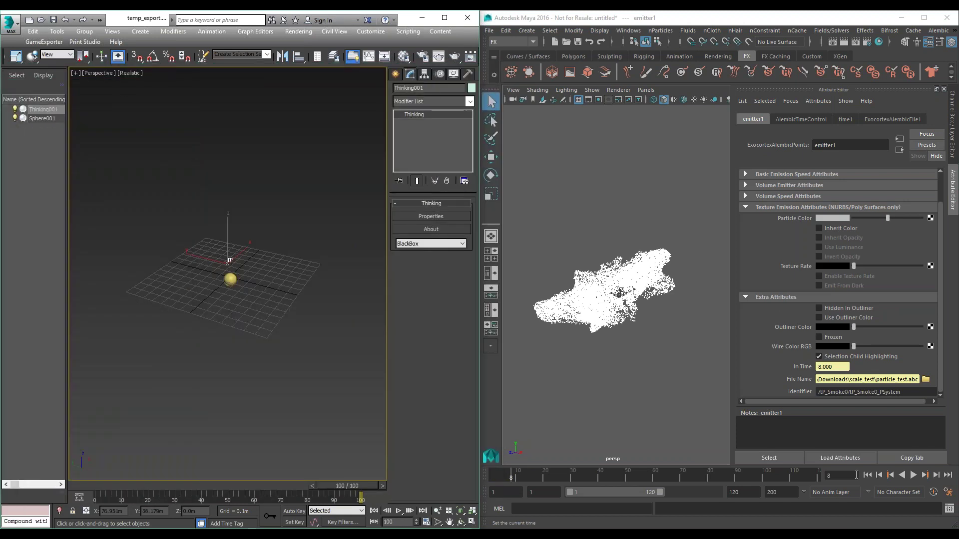
- Resume playback of the imported particles in Maya and stop it at frame 13
left_click(912, 475)
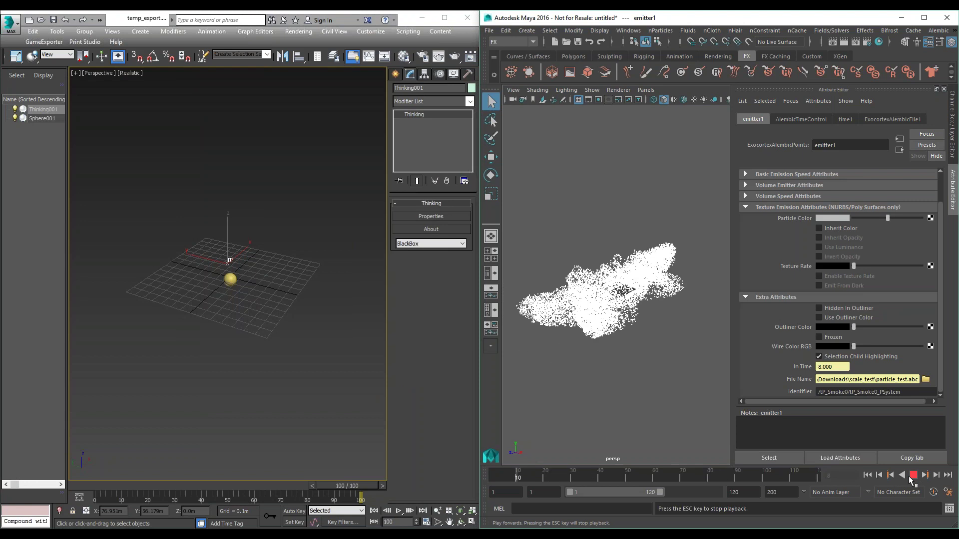
left_click(914, 476)
left_click(914, 476)
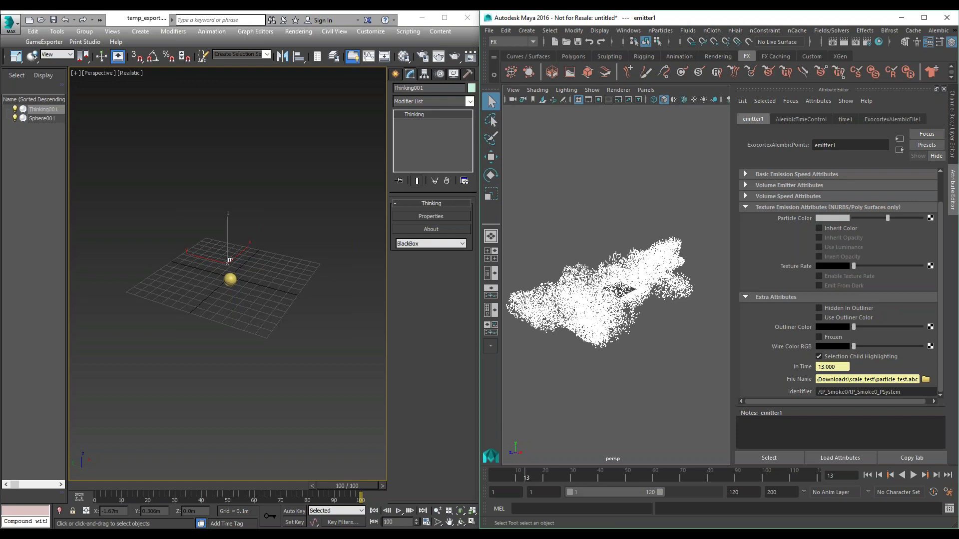
- Reopen the Thinking001 properties in 3ds Max and start a new Maya scene without saving the imported particles
left_click(431, 215)
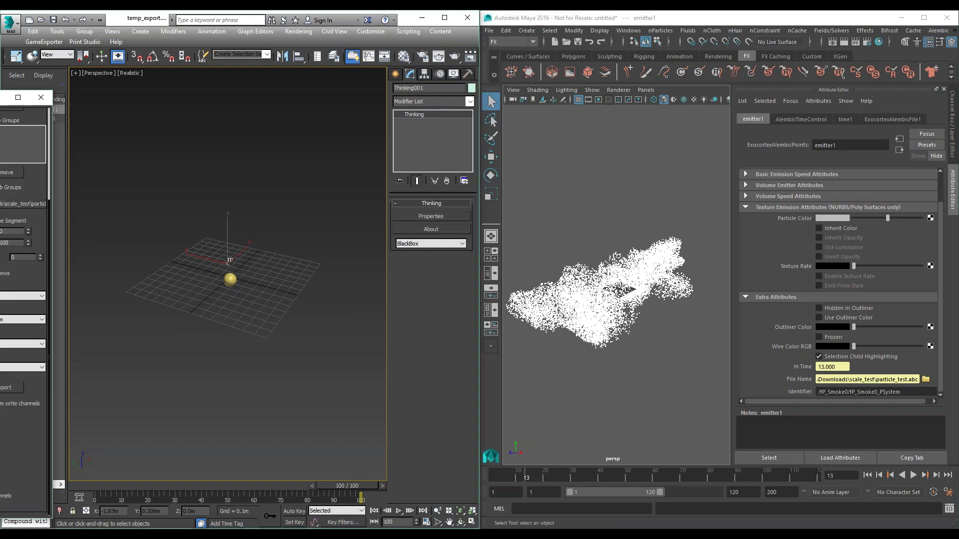
left_click(489, 30)
left_click(503, 43)
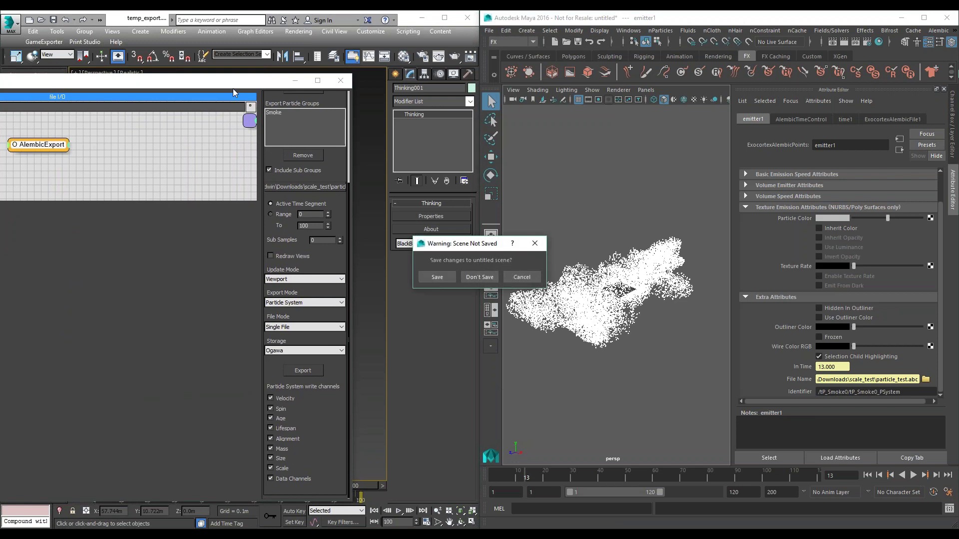
left_click(485, 277)
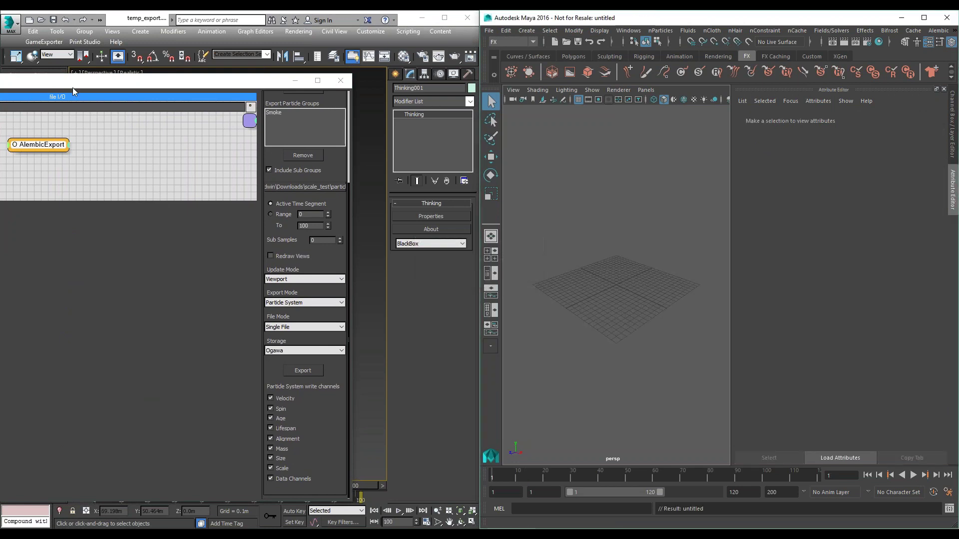
left_click_drag(77, 86, 113, 88)
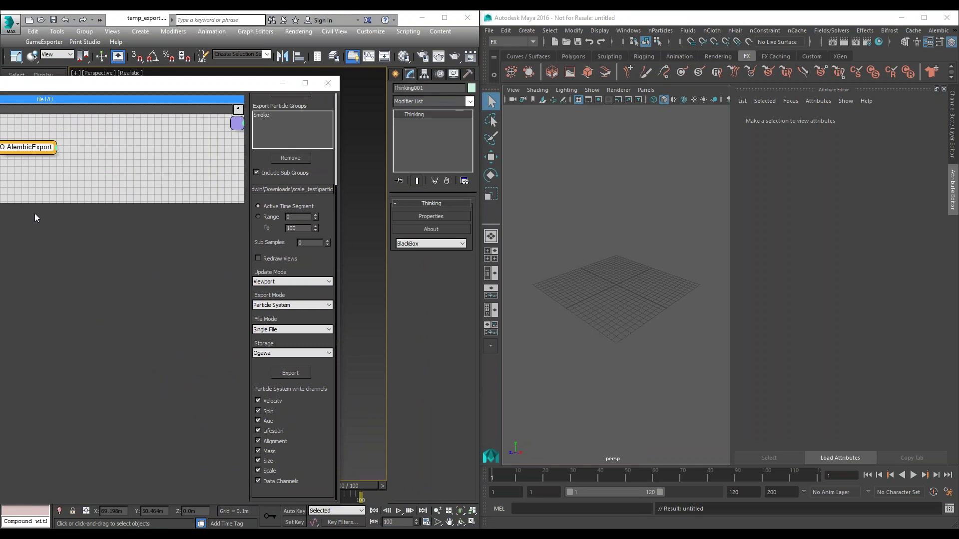
- Check the file size of particle_test.abc in its file properties and close them
left_click_drag(313, 202, 511, 146)
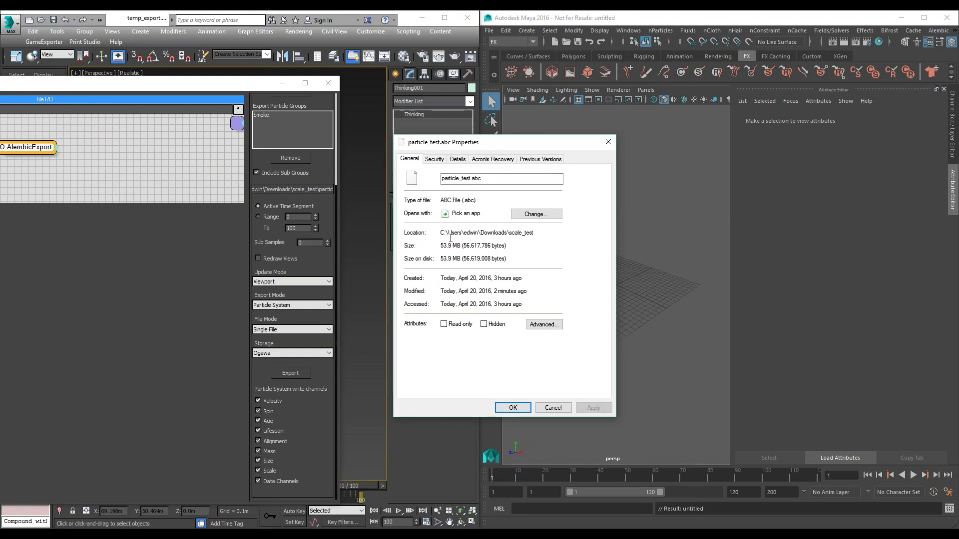
left_click(481, 183)
left_click_drag(440, 245, 461, 247)
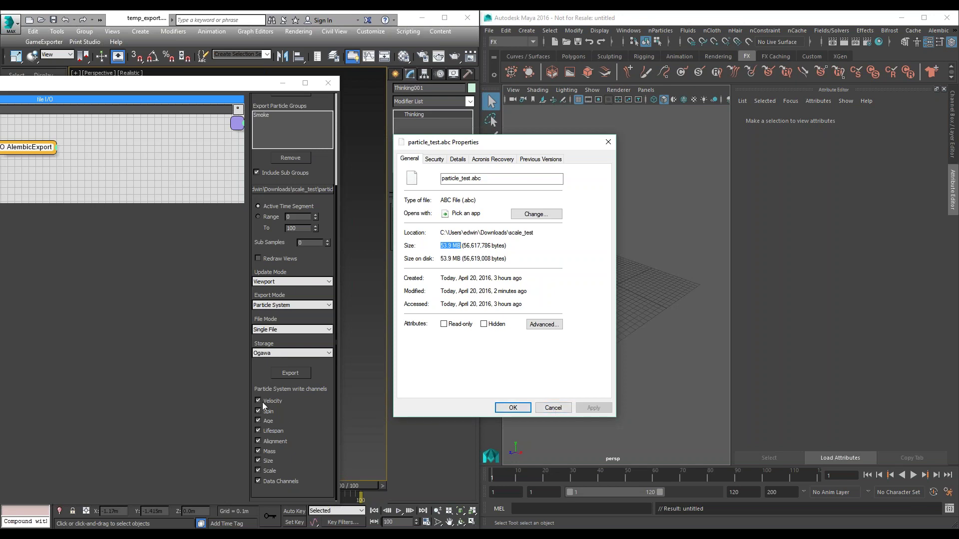
left_click(553, 408)
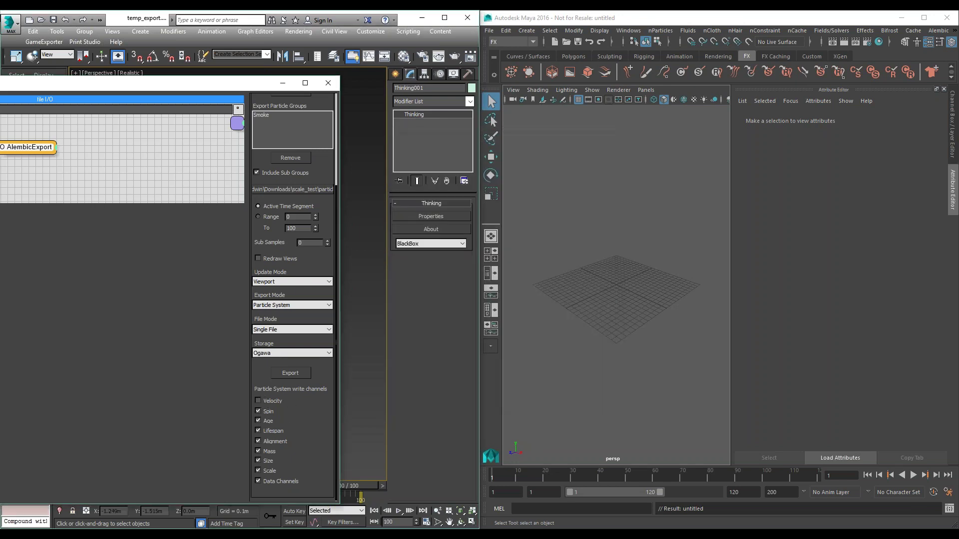
- Turn off AlembicExport write channels including Velocity, Spin and Scale, and export the Smoke particles again
left_click(259, 400)
left_click(374, 510)
left_click(270, 412)
left_click(258, 471)
left_click(292, 373)
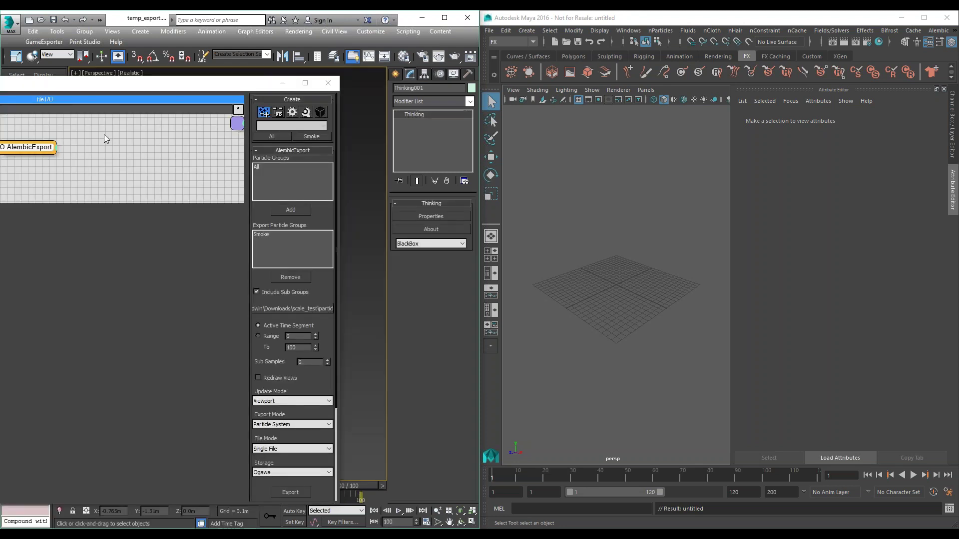
key("alt+Tab")
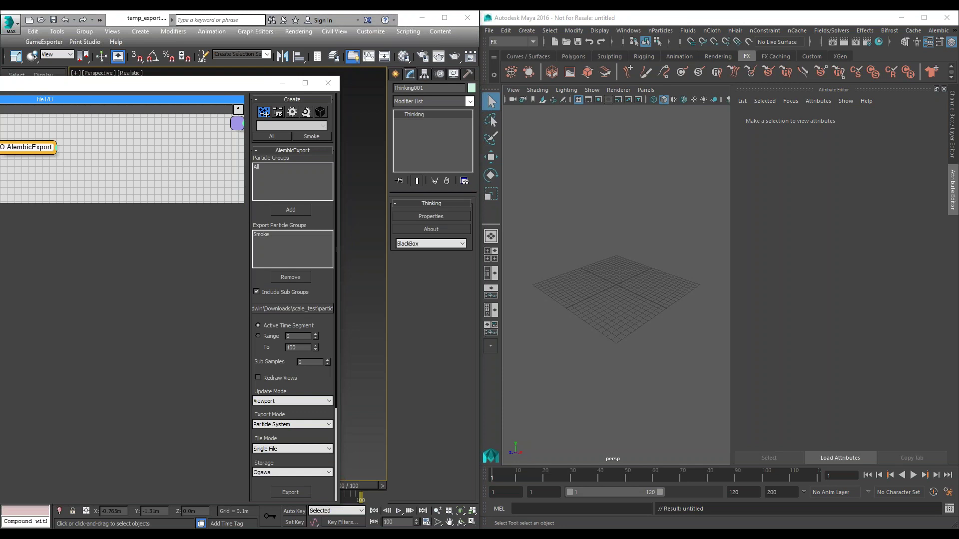
- Check the re-exported particle_test.abc's file size in its file properties and close them
right_click(41, 184)
key("r")
left_click_drag(492, 150, 546, 154)
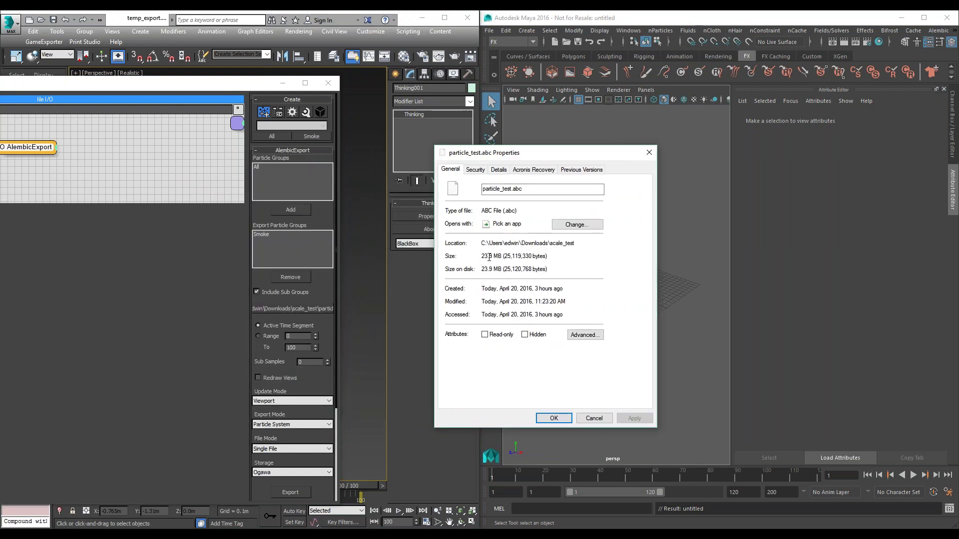
left_click_drag(548, 257, 481, 257)
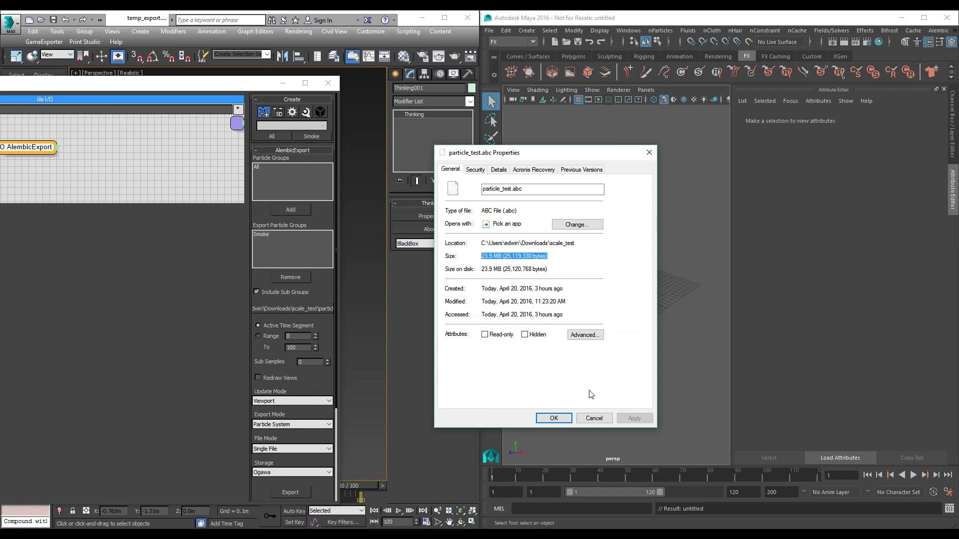
left_click(595, 419)
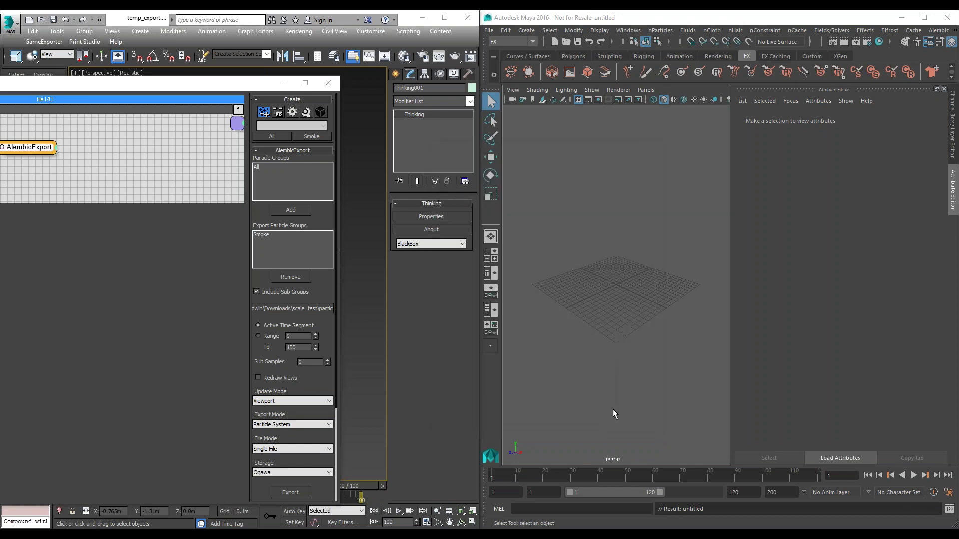
- Import particle_test.abc into the empty Maya scene as Alembic with the default import settings
left_click(491, 31)
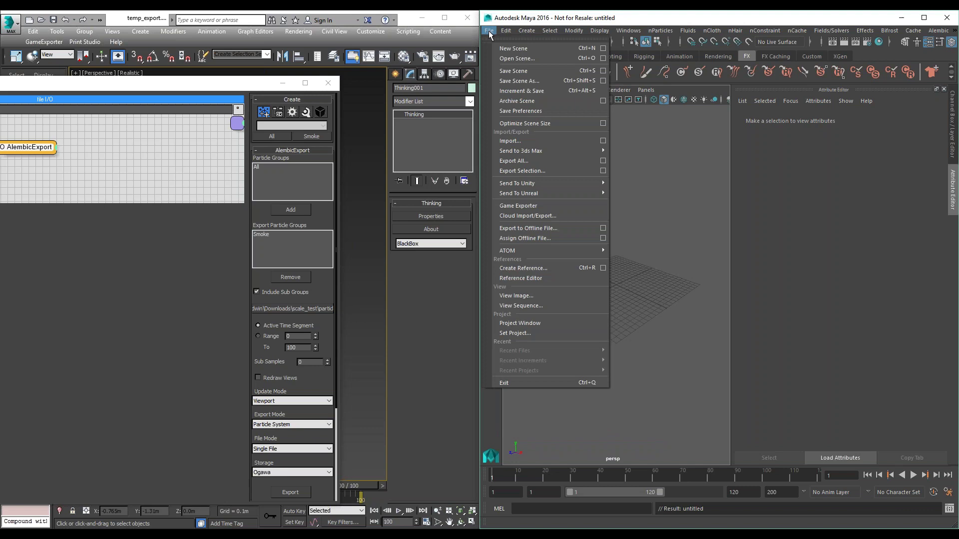
left_click(938, 30)
left_click(891, 49)
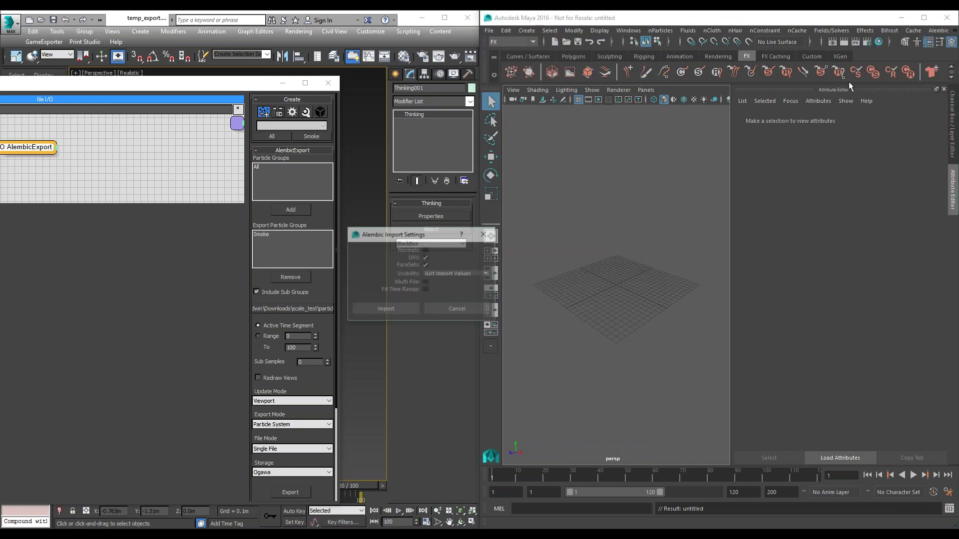
left_click(394, 310)
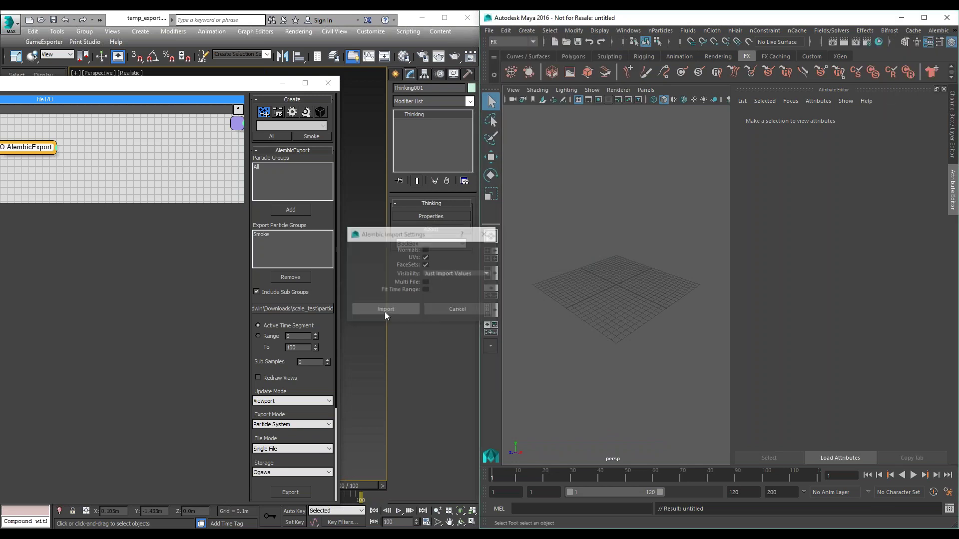
left_click(275, 164)
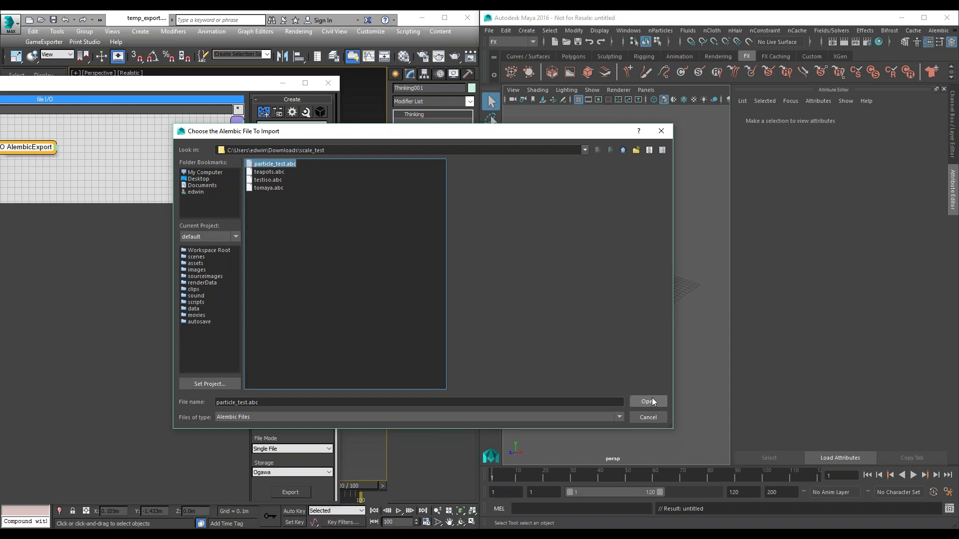
left_click(652, 398)
- Play the imported particles in Maya and stop the playback at frame 37
middle_click_drag(579, 295, 588, 304, "alt")
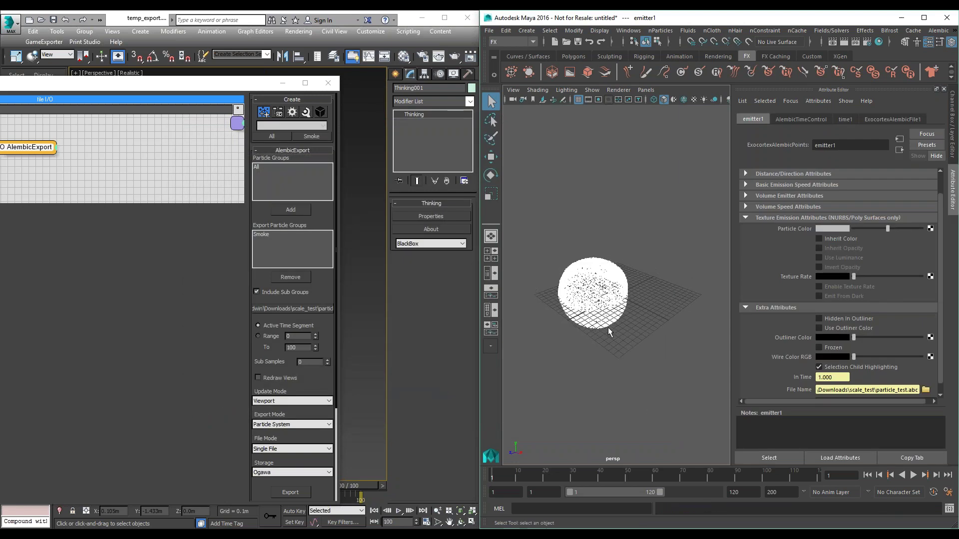
scroll(608, 328, "down", 5)
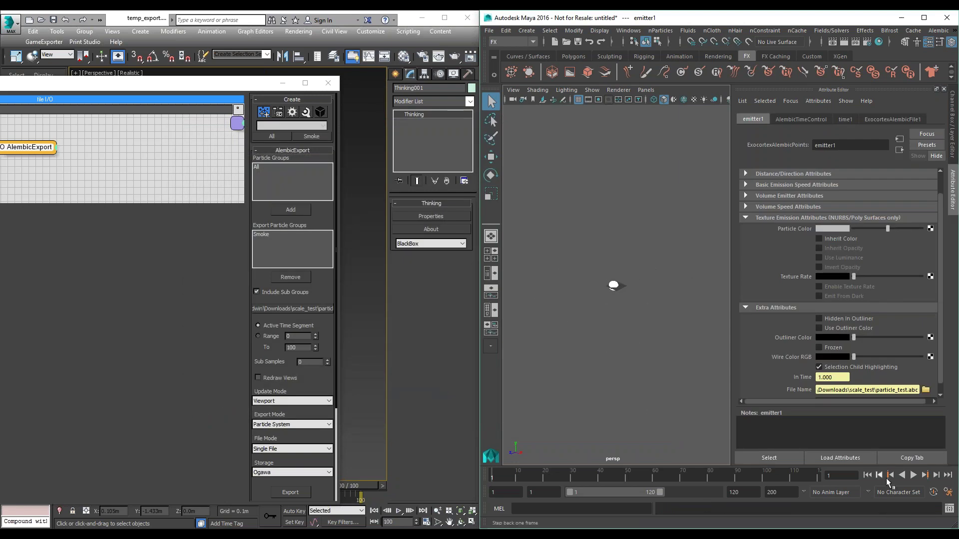
left_click(913, 476)
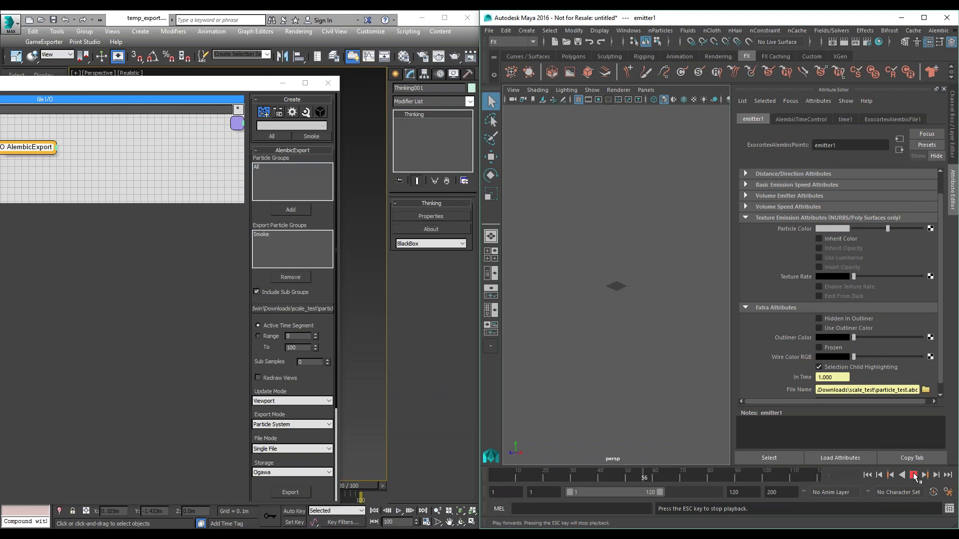
left_click(913, 475)
left_click(914, 476)
key("Escape")
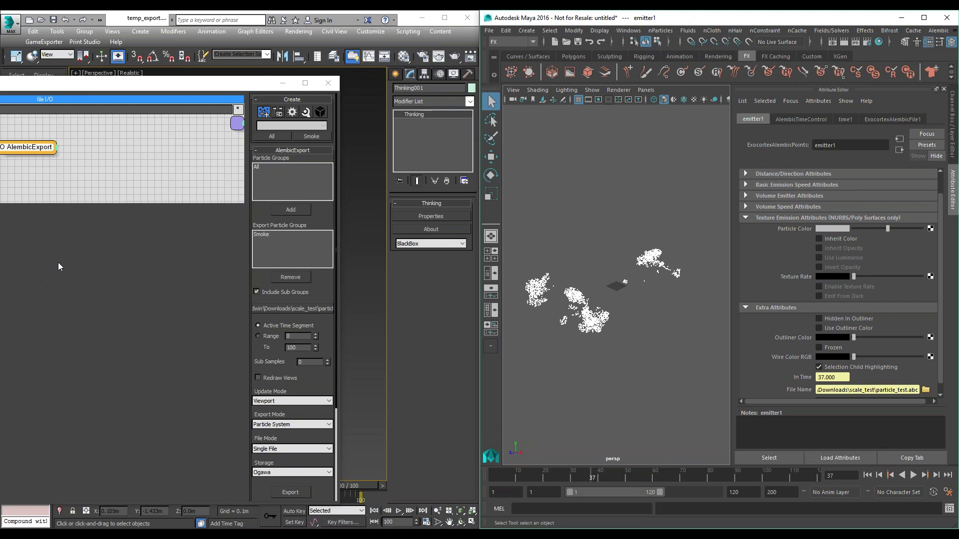
- Bring the AlembicExport write channels into view in 3ds Max and start a new Maya scene without saving the current one
scroll(300, 404, "down", 3)
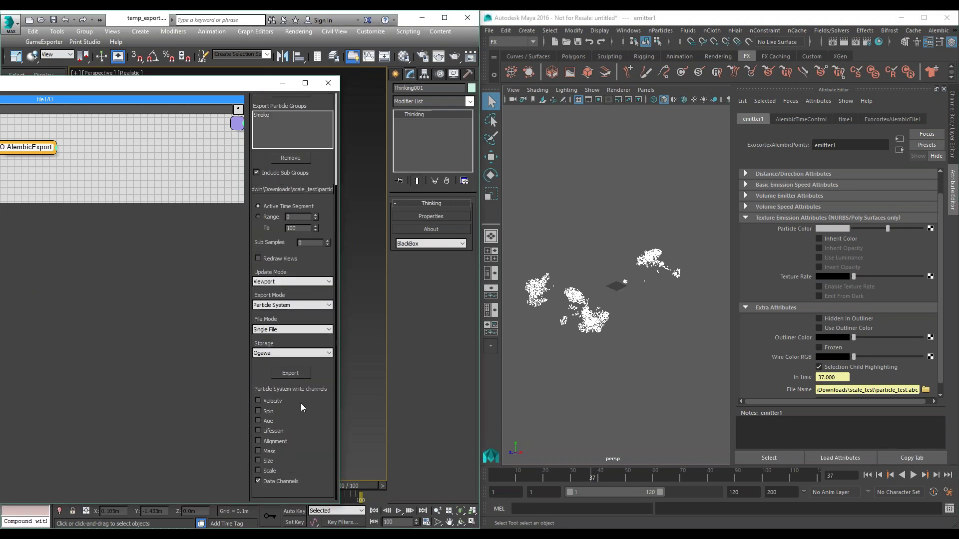
left_click_drag(125, 91, 178, 93)
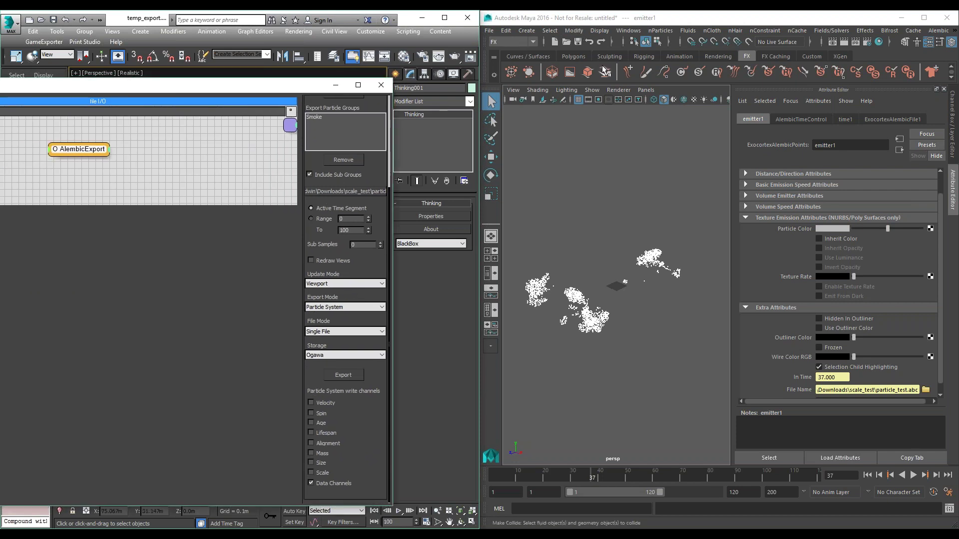
left_click(492, 32)
key("ctrl+n")
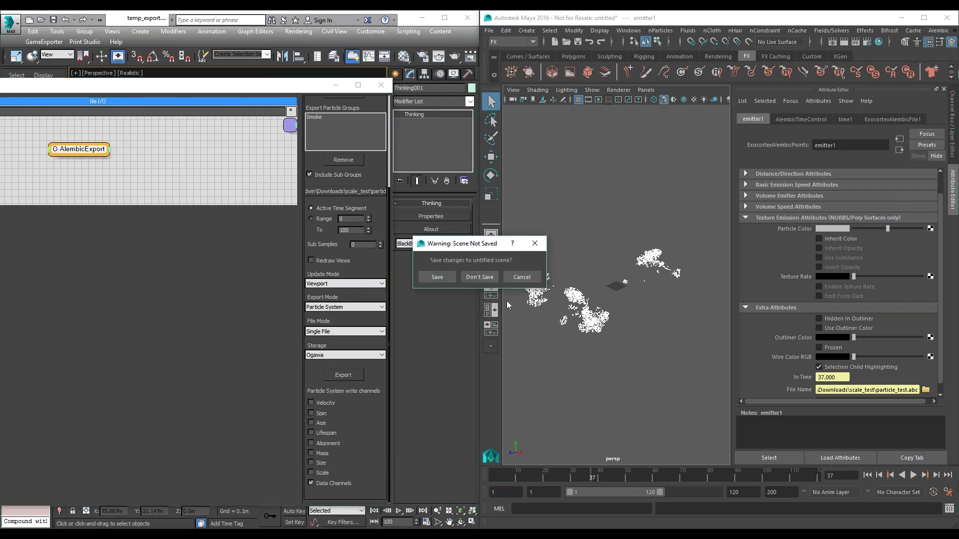
left_click(479, 277)
- Move the Thinking001 window fully into view, turn off the Data Channels write channel and export the Smoke particles again
left_click(73, 89)
left_click_drag(73, 89, 520, 88)
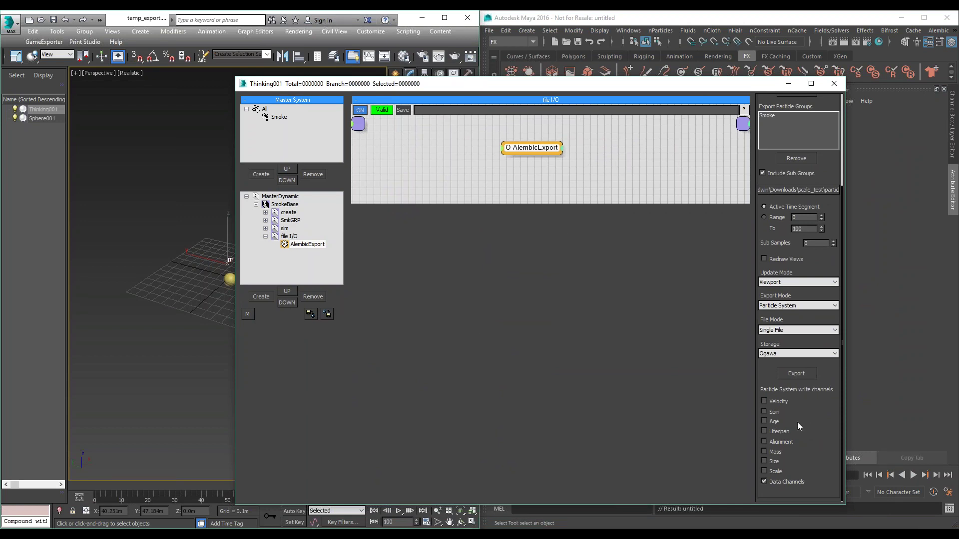
left_click(764, 482)
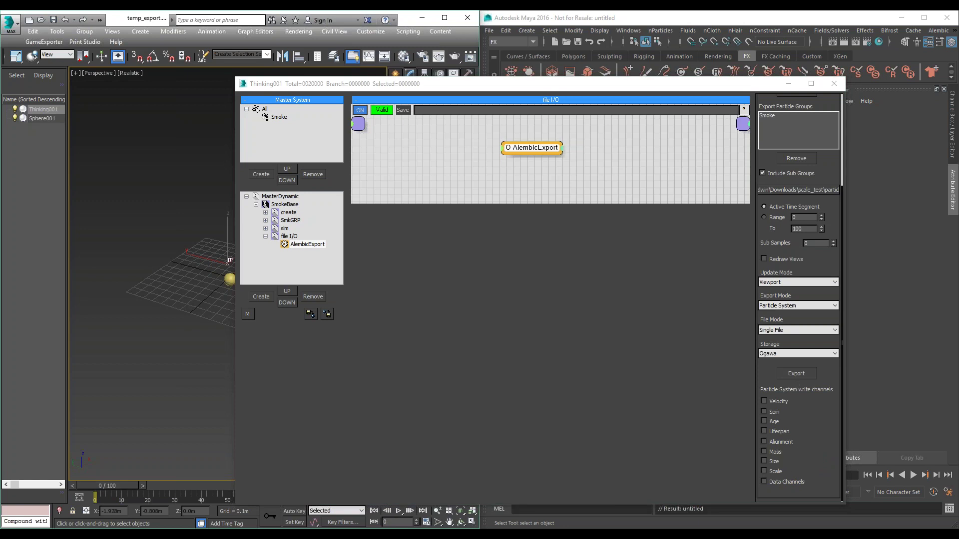
left_click(797, 374)
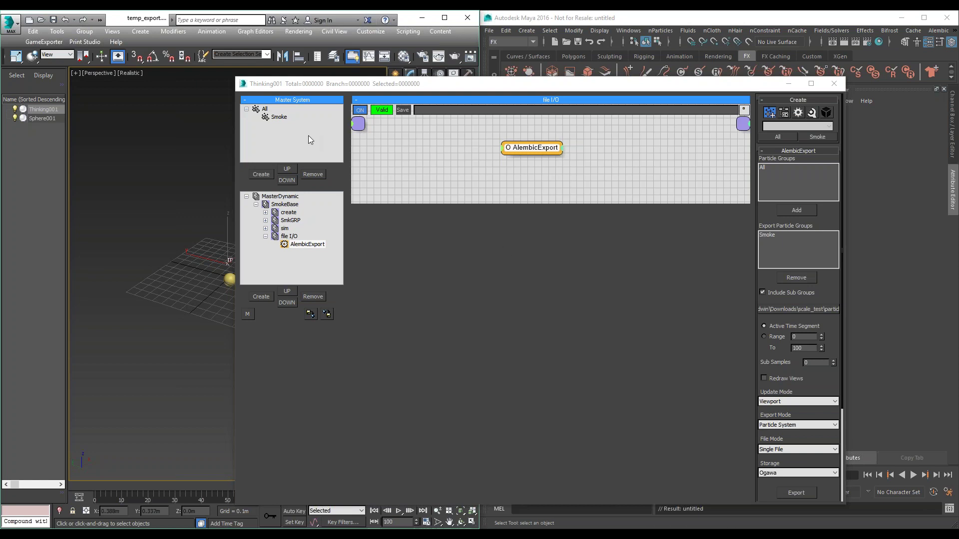
- Open the recent scene testimport.max in 3ds Max without saving the current scene
left_click(7, 23)
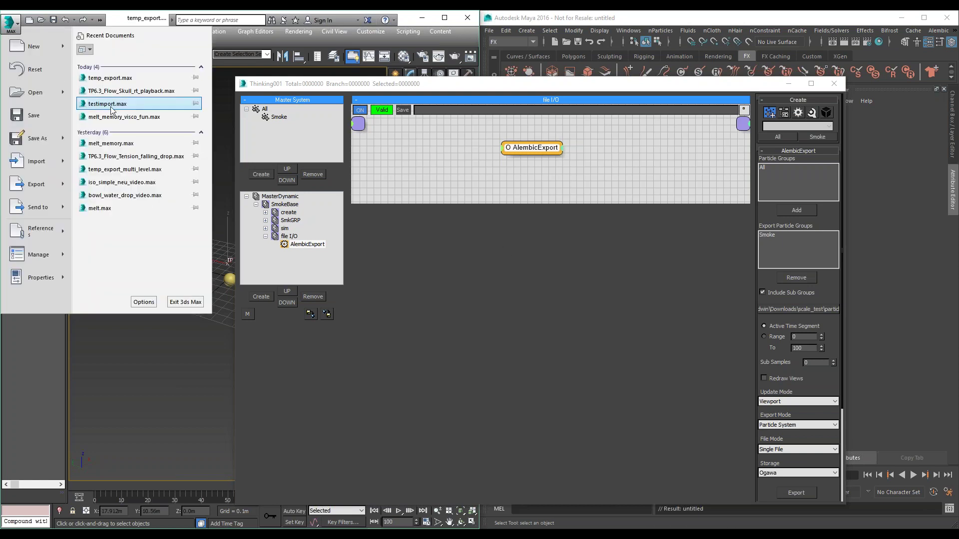
left_click(128, 105)
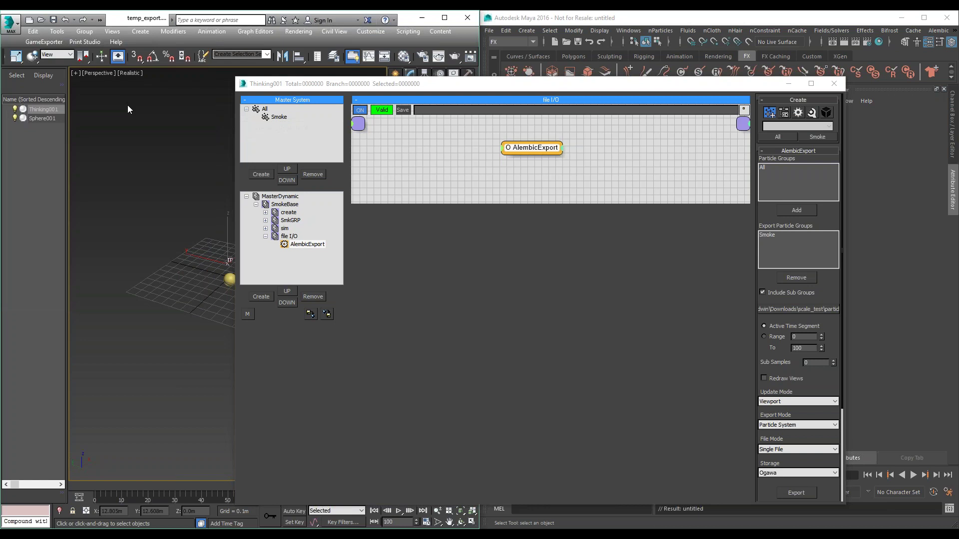
left_click(239, 294)
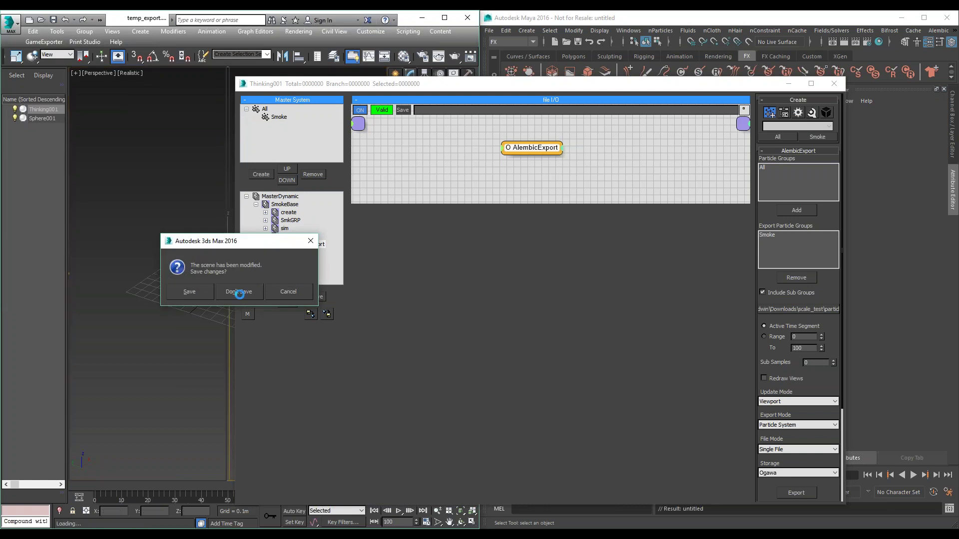
left_click(472, 522)
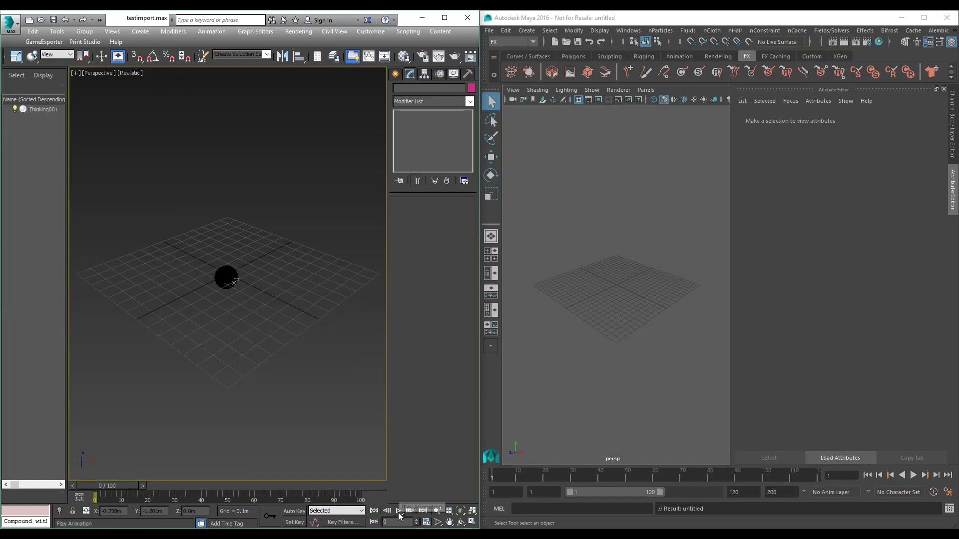
- Open the Thinking001 properties and check the path of the Alembic file loaded in the ImportFile operator
left_click(234, 280)
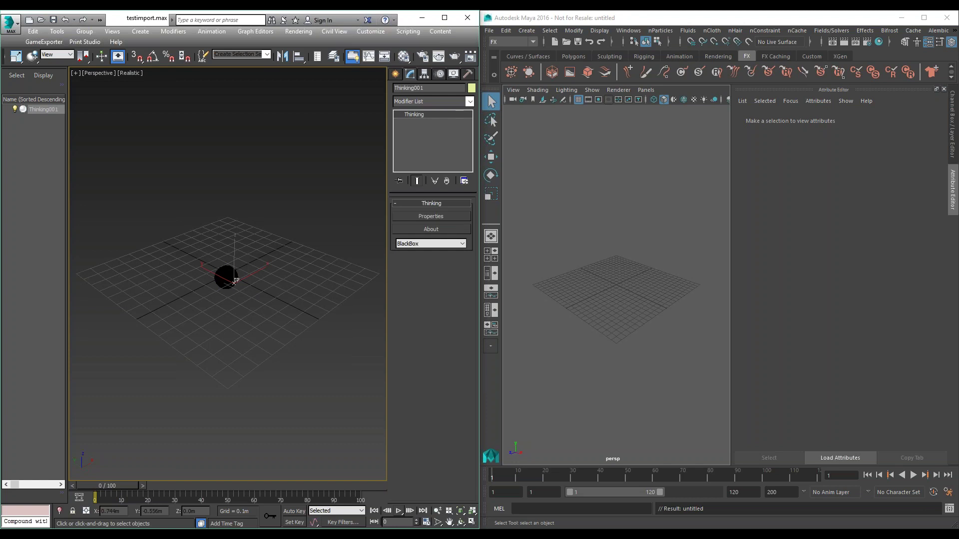
left_click(441, 215)
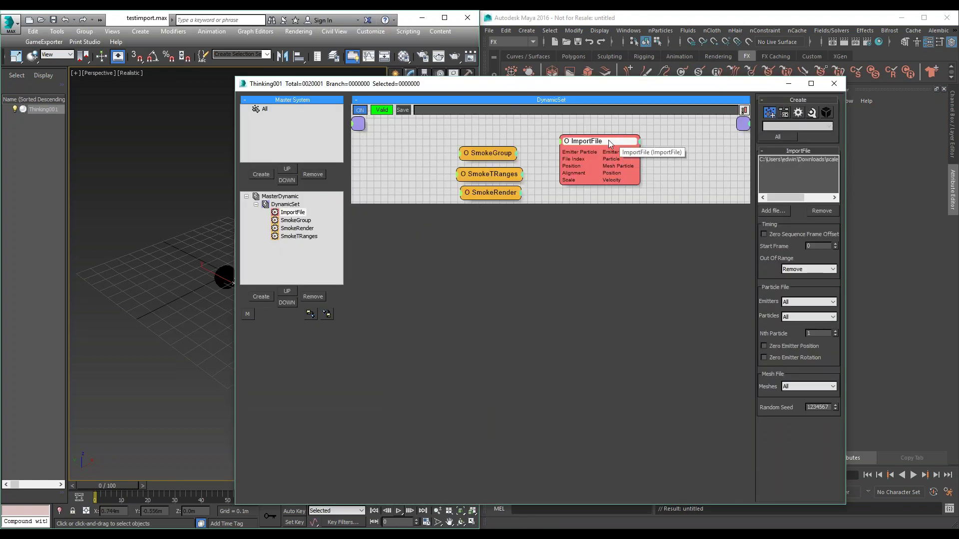
left_click(807, 159)
left_click_drag(802, 198, 837, 199)
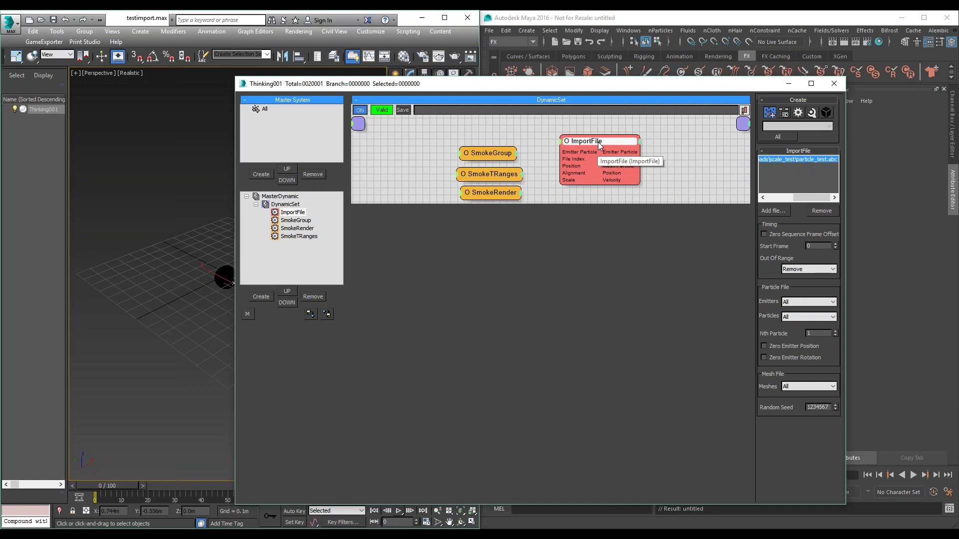
- Minimize the Thinking001 properties and play the imported particles twice in 3ds Max, stopping at frame 30 and at frame 19
left_click(787, 83)
left_click(398, 511)
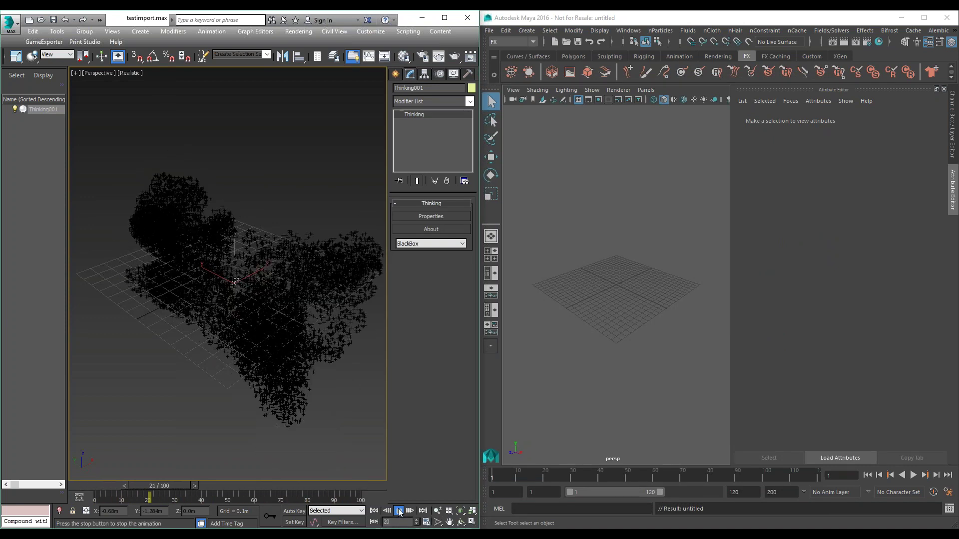
key("slash")
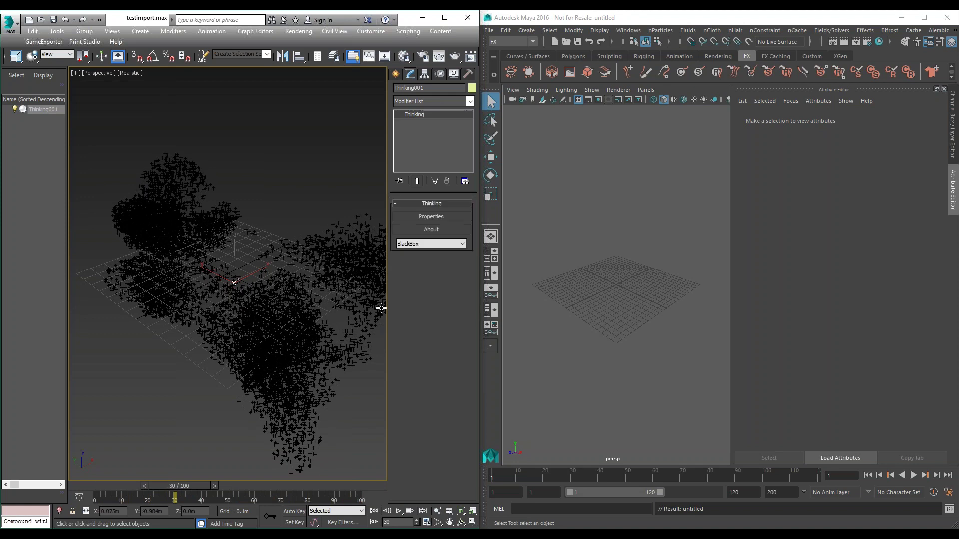
left_click(373, 511)
left_click(398, 511)
key("slash")
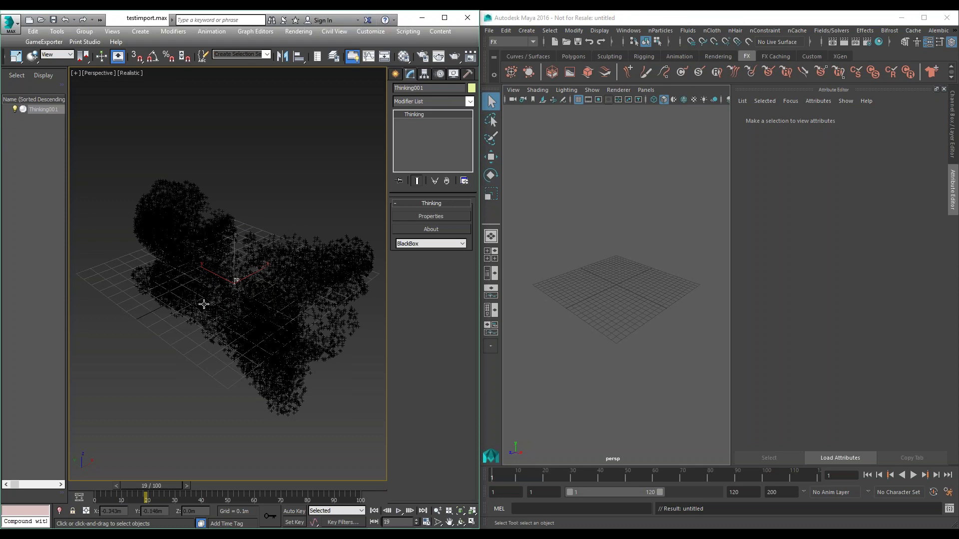
- Reopen the recent scene temp_export.max in 3ds Max without saving testimport.max
left_click(9, 32)
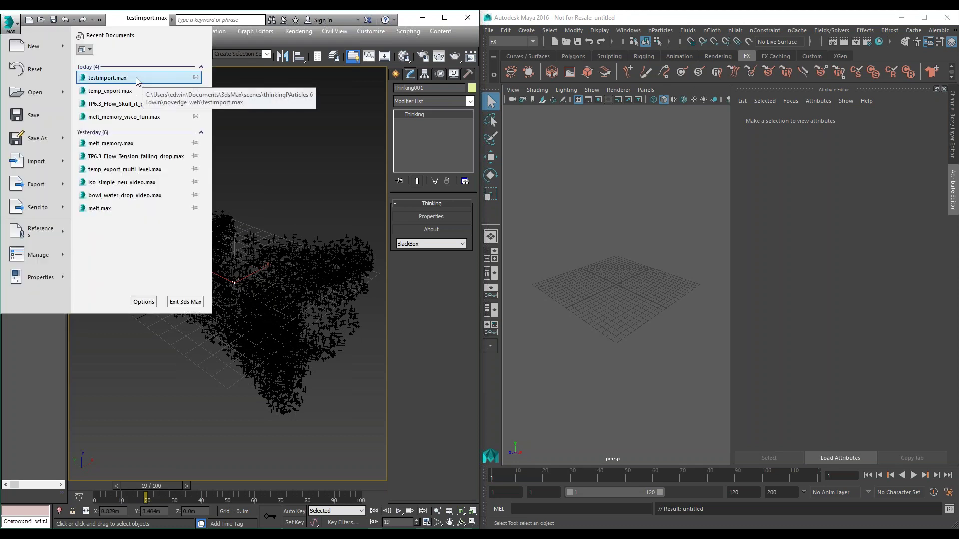
left_click(136, 90)
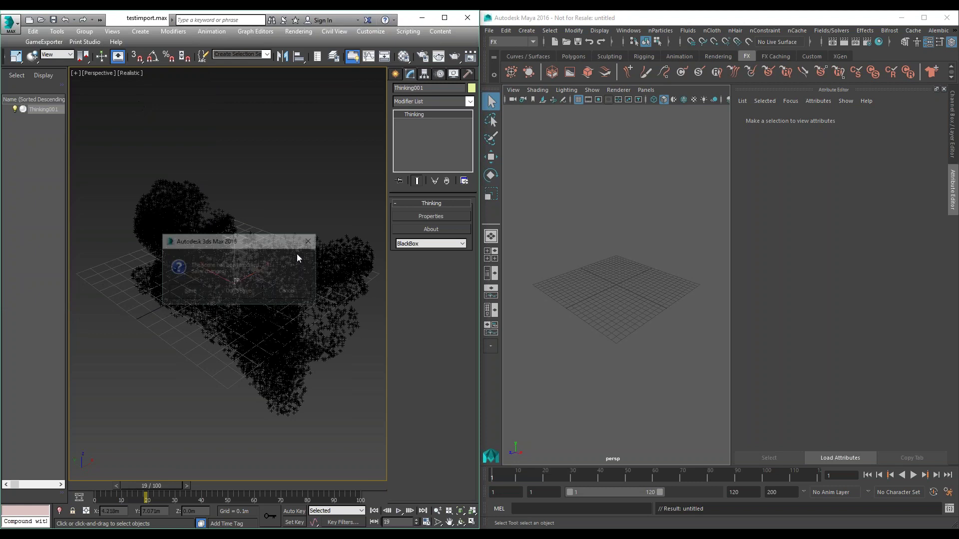
left_click(244, 292)
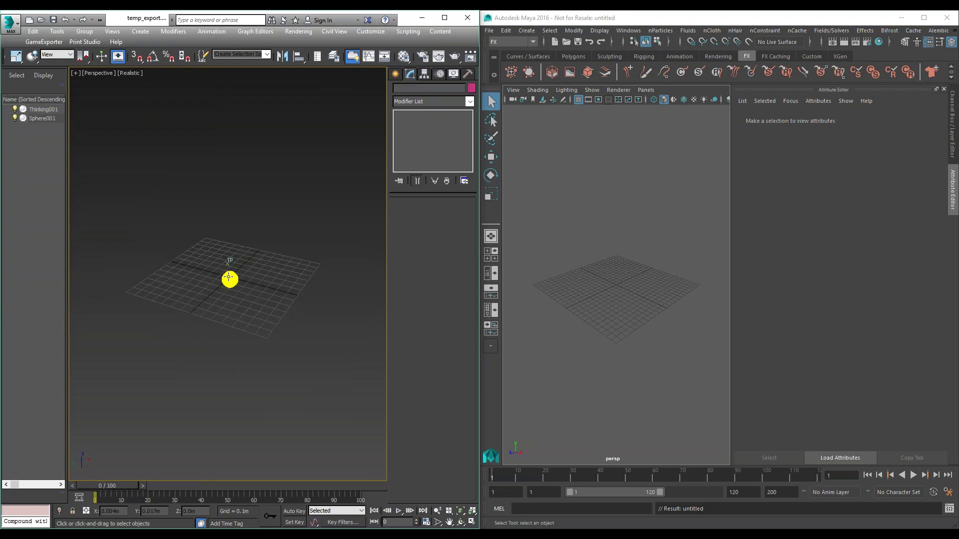
- Open the Thinking001 properties and examine the AlembicExport write channels and the Smoke group's temperature data channel
left_click(428, 218)
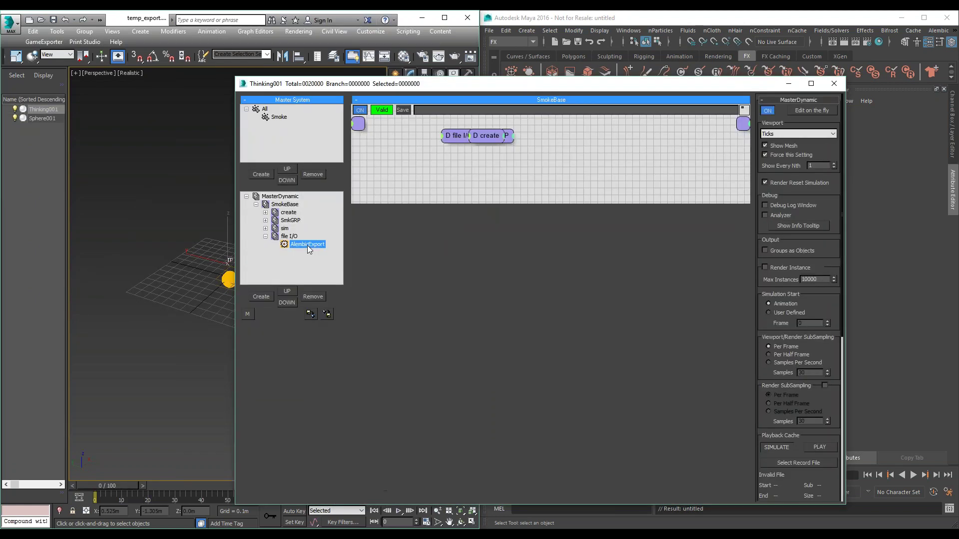
left_click(465, 148)
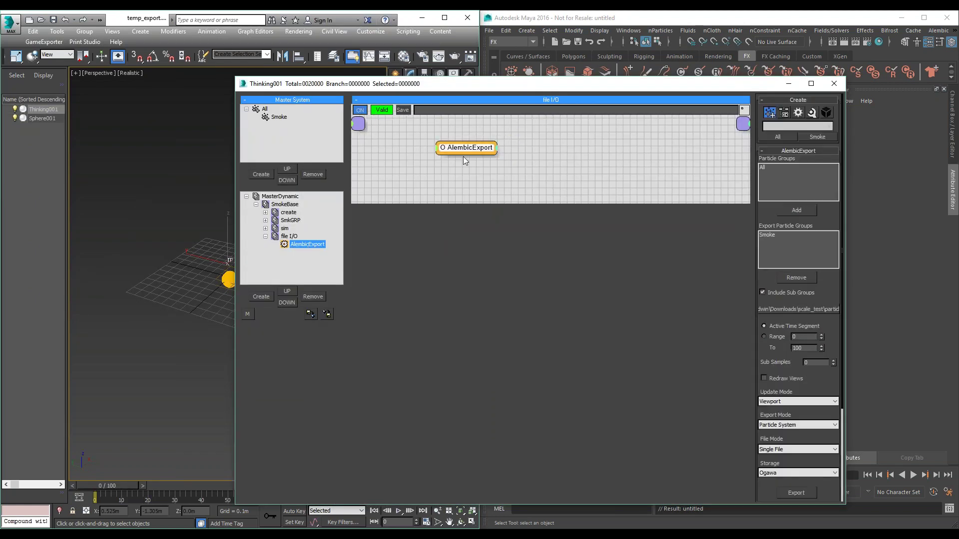
scroll(794, 425, "down", 5)
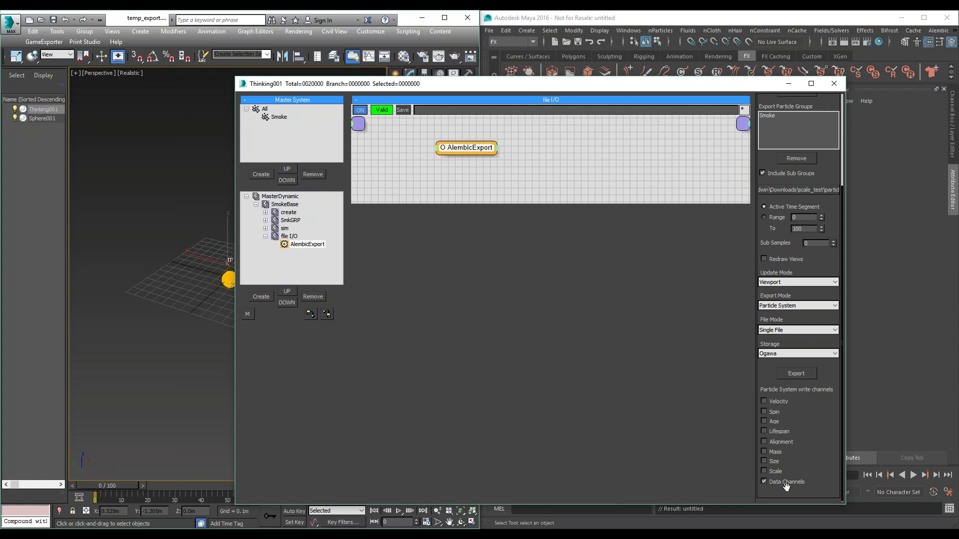
left_click(279, 117)
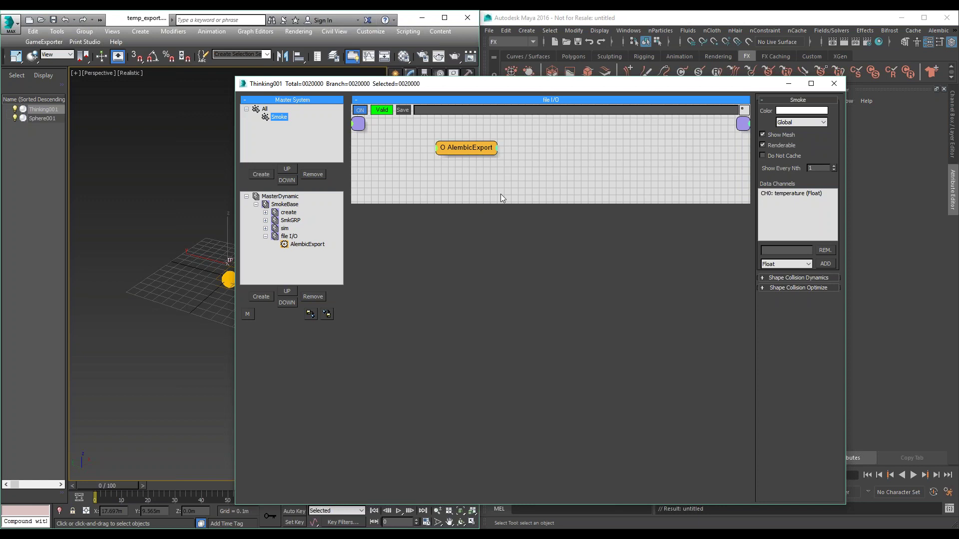
left_click(792, 195)
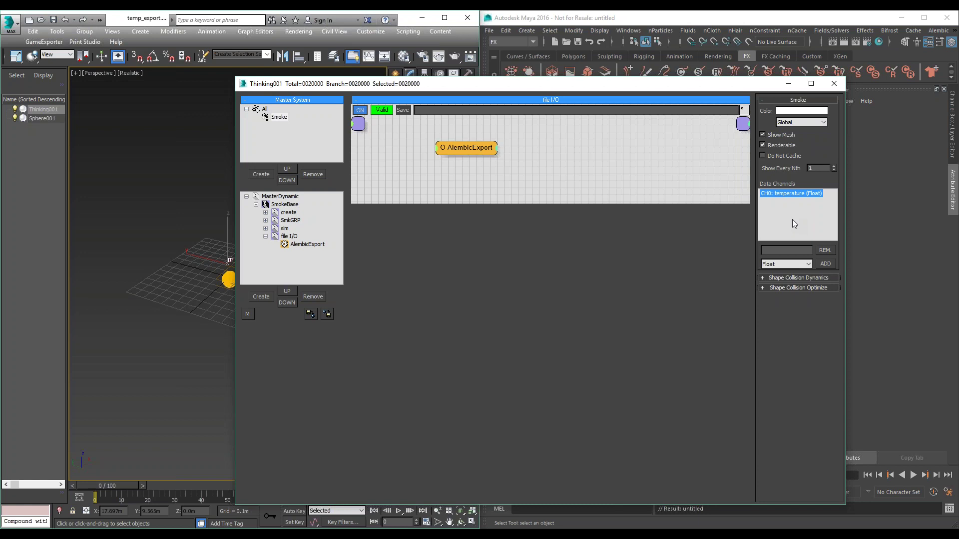
- Export the Smoke group through AlembicExport with only the Data Channels write channel enabled, and close the Thinking001 properties
left_click(321, 248)
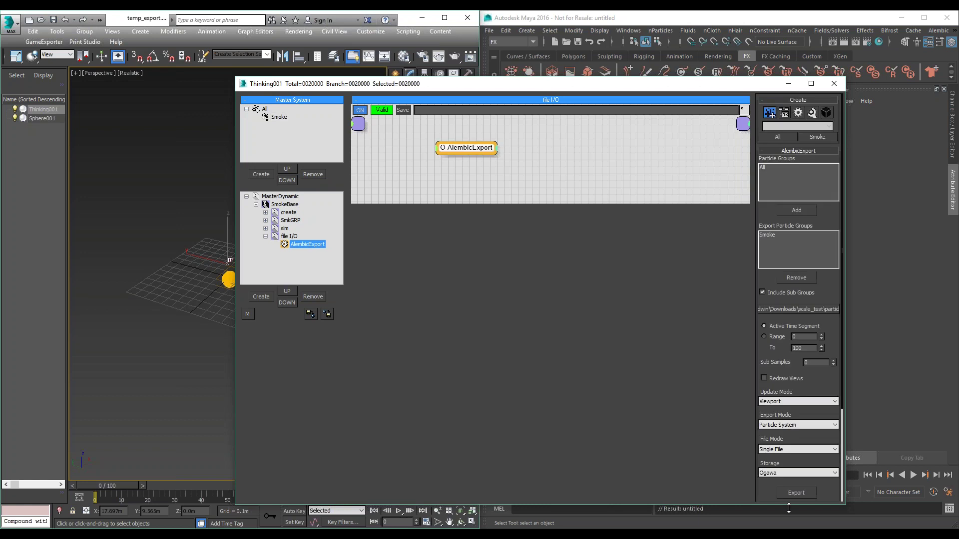
scroll(786, 450, "down", 3)
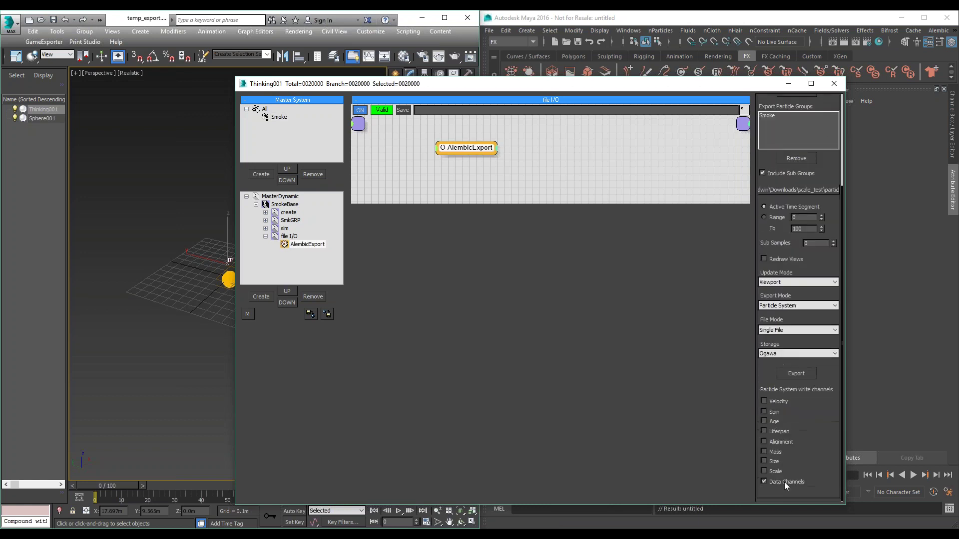
left_click(792, 373)
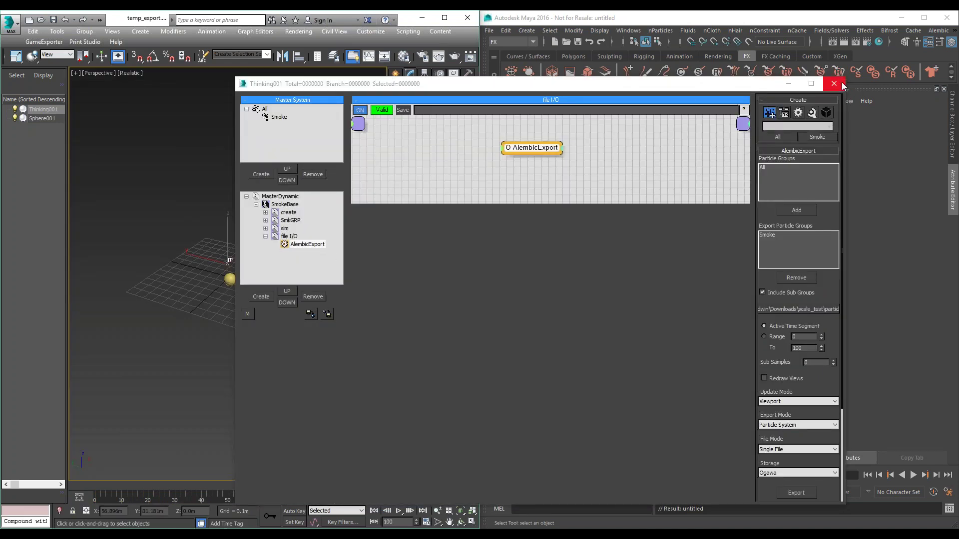
left_click(843, 86)
- Open the recent scene testimport.max without saving the changes to temp_export.max
left_click(10, 22)
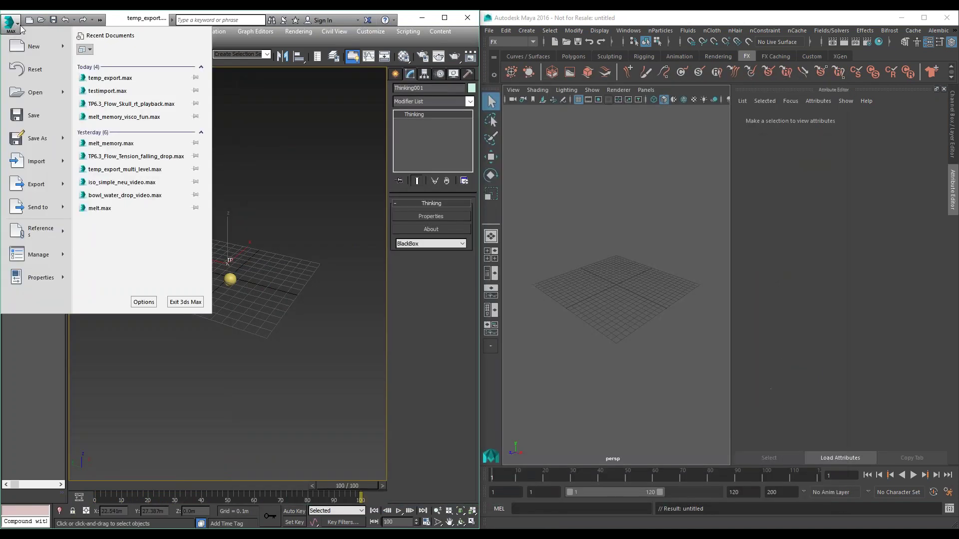
left_click(135, 95)
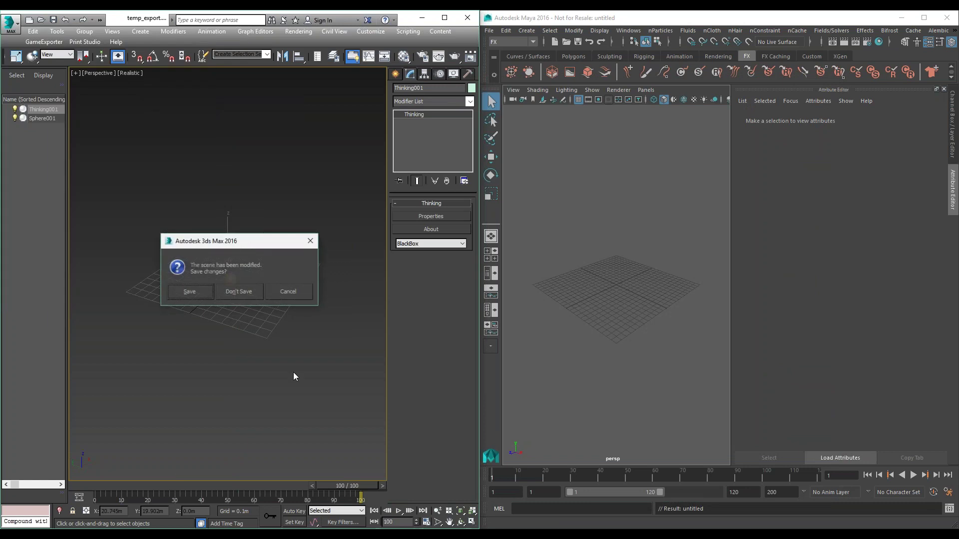
left_click(247, 296)
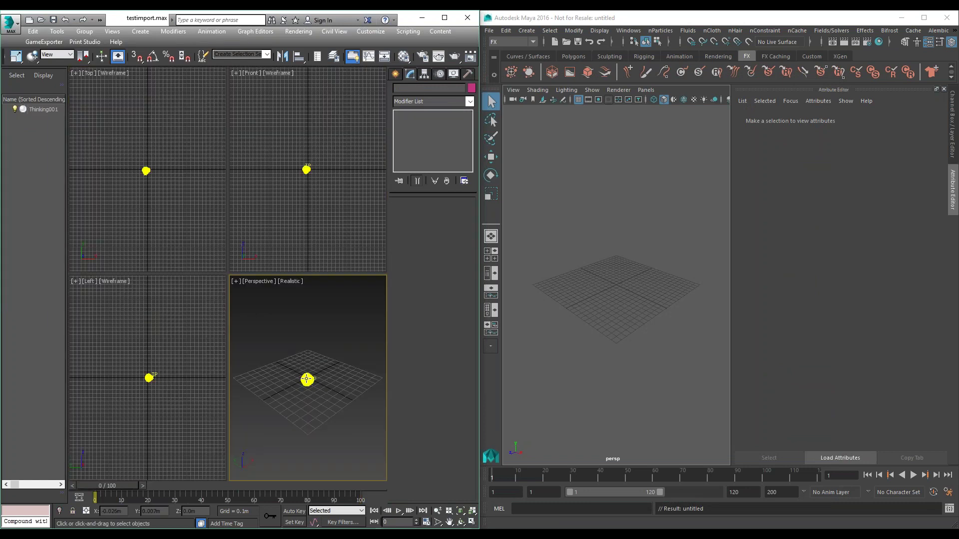
- Maximize the Perspective viewport, play the imported particles, and scrub the timeline from frame 12 to frame 16
left_click(472, 522)
left_click(398, 511)
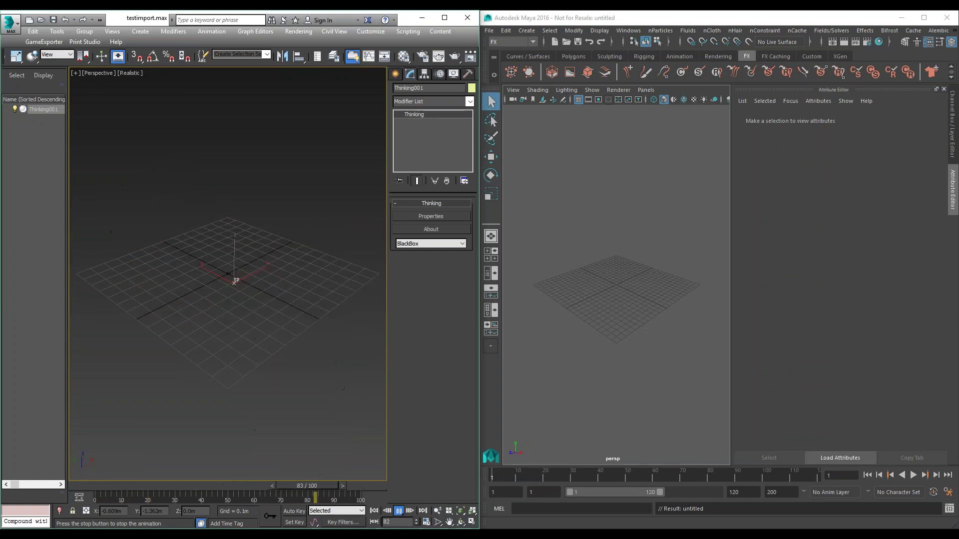
left_click(124, 492)
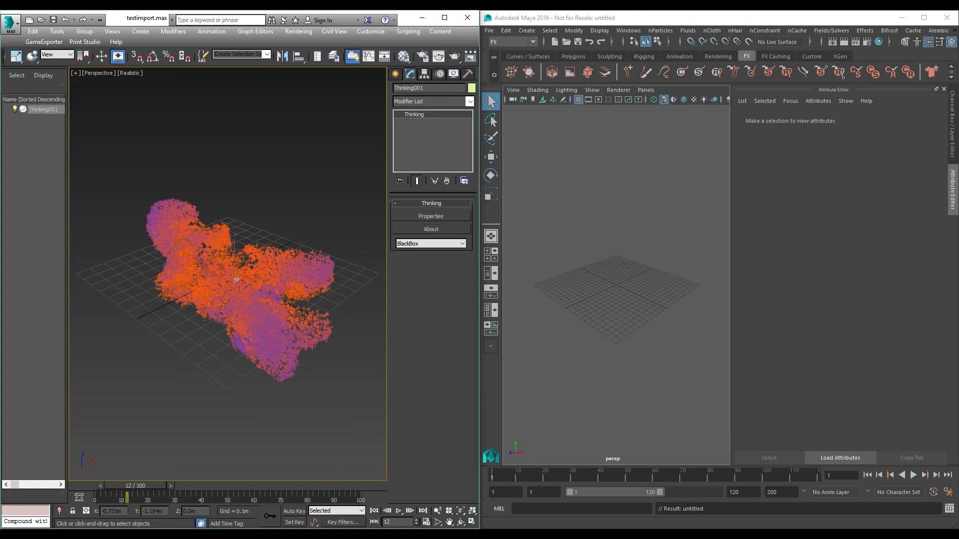
mouse_move(123, 485)
left_mouse_down()
mouse_move(95, 484)
mouse_move(136, 481)
left_mouse_up()
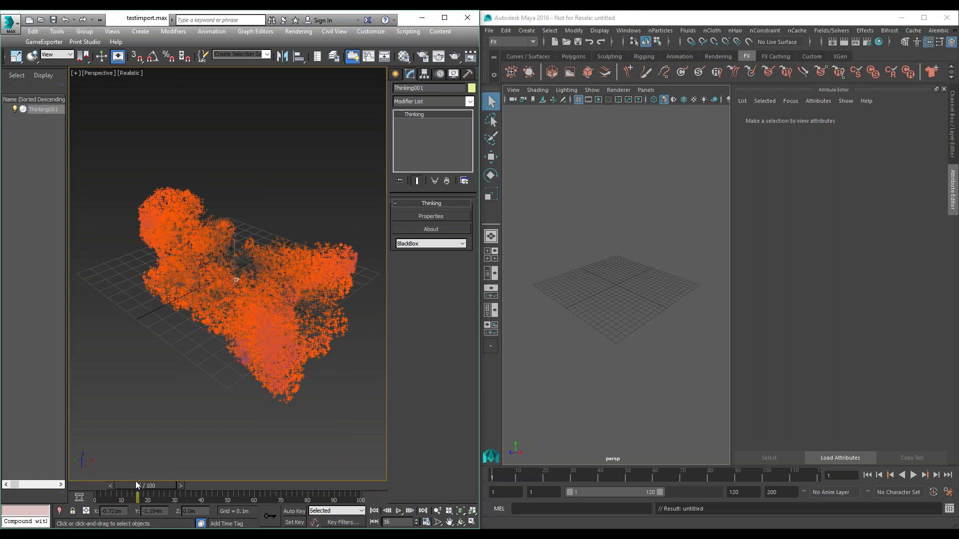
- Load a saved gradient from file into the SmokeTRanges color gradient of Thinking001, and minimize the properties window
left_click(430, 216)
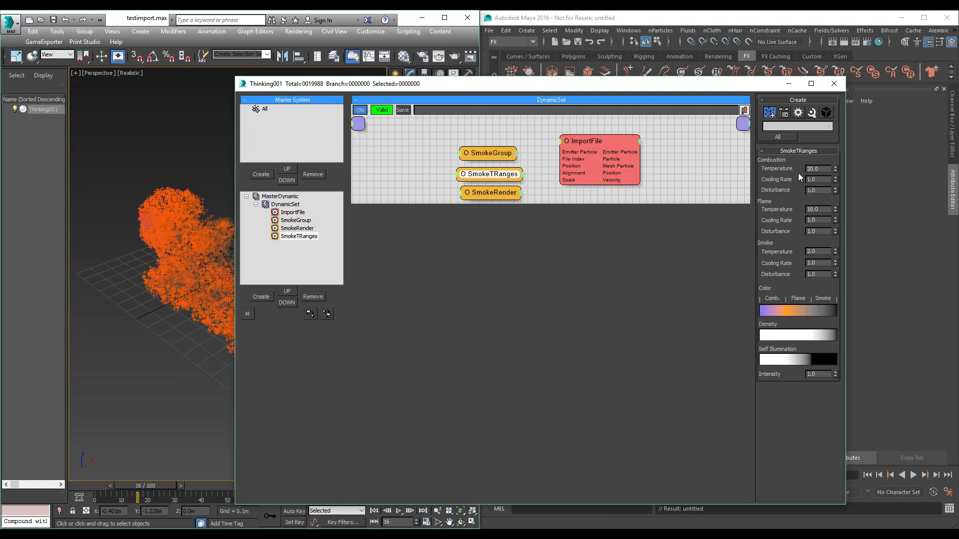
left_click(802, 312)
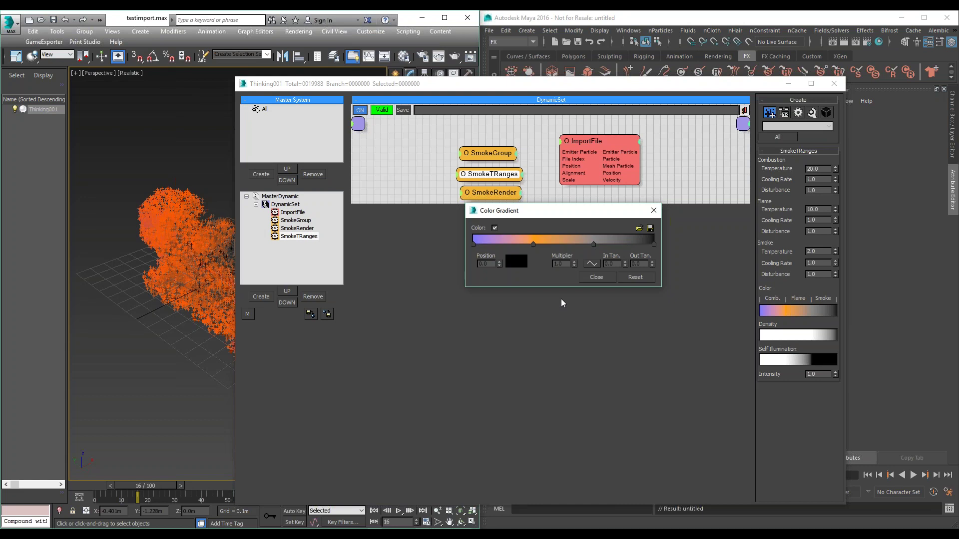
left_click(638, 228)
left_click(594, 352)
left_click(854, 472)
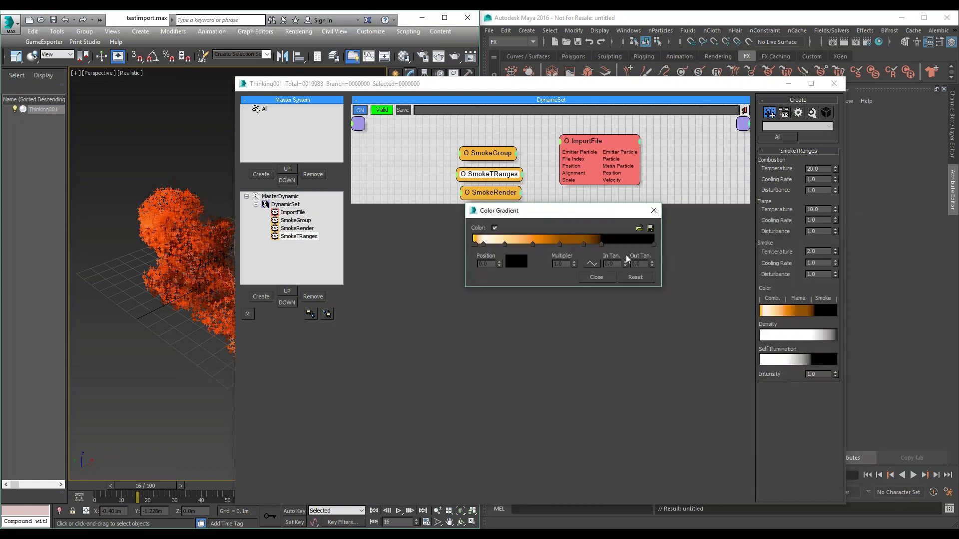
left_click(591, 279)
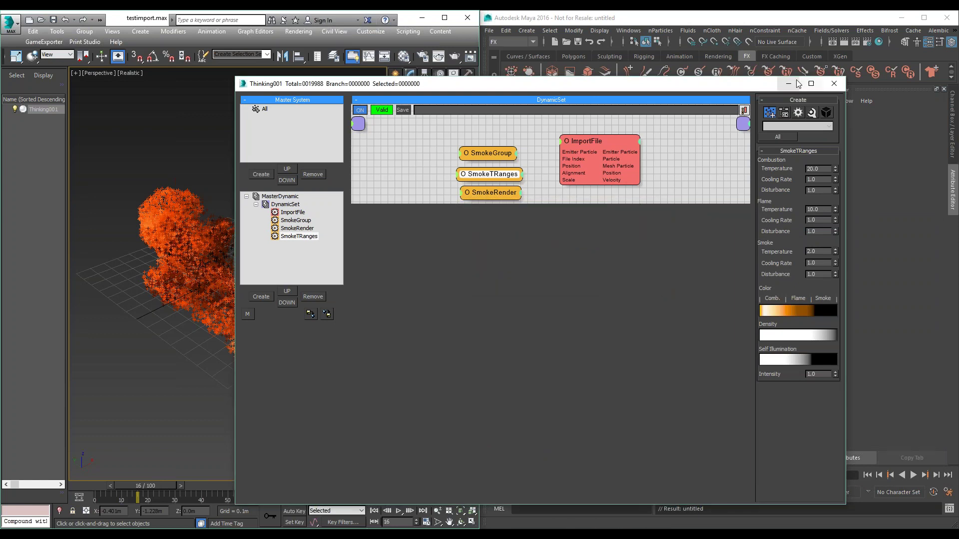
left_click(788, 84)
- Replay the recolored smoke particles from the first frame and scrub back to frame 13
left_click(374, 511)
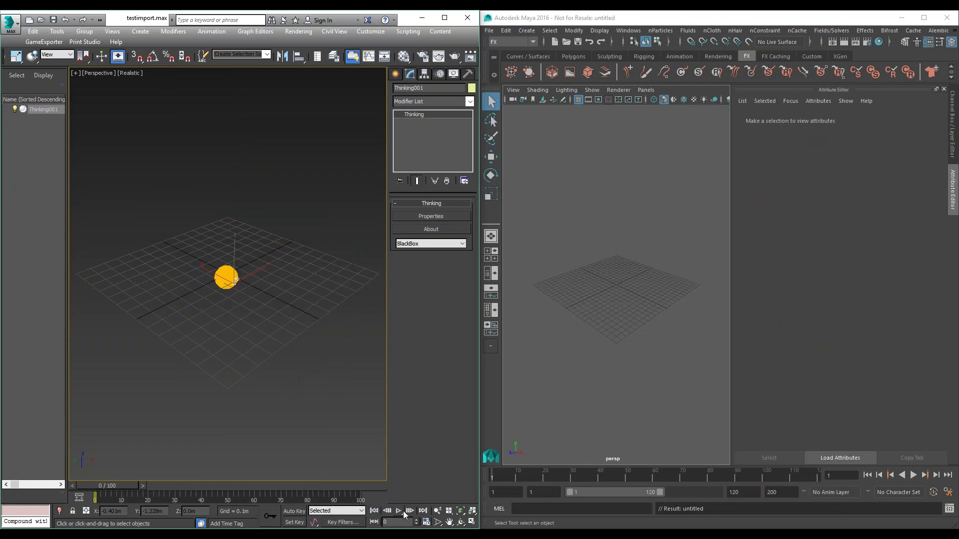
left_click(400, 510)
left_click(192, 488)
left_click_drag(193, 487, 154, 487)
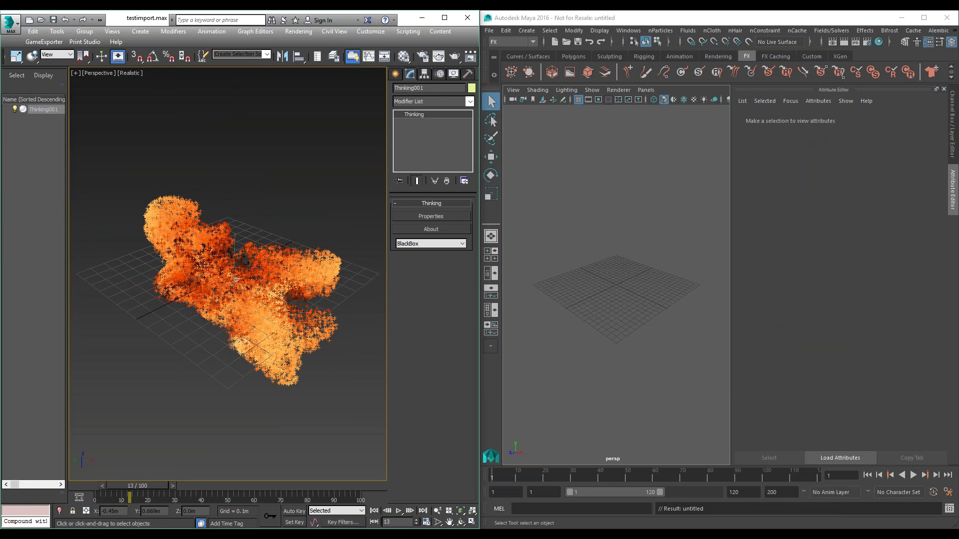
- Check the full path of the Alembic file in the ImportFile operator of Thinking001, and minimize the properties window
left_click(431, 216)
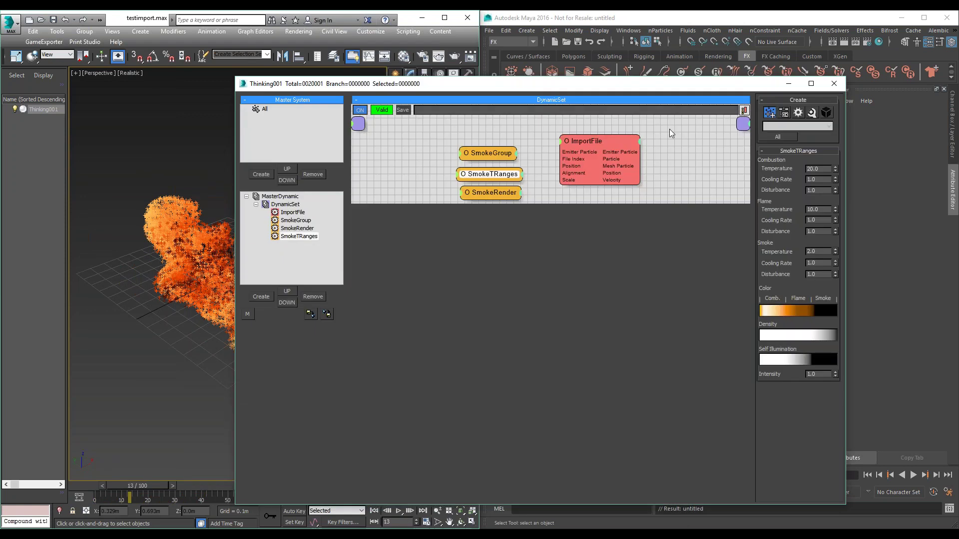
left_click(598, 134)
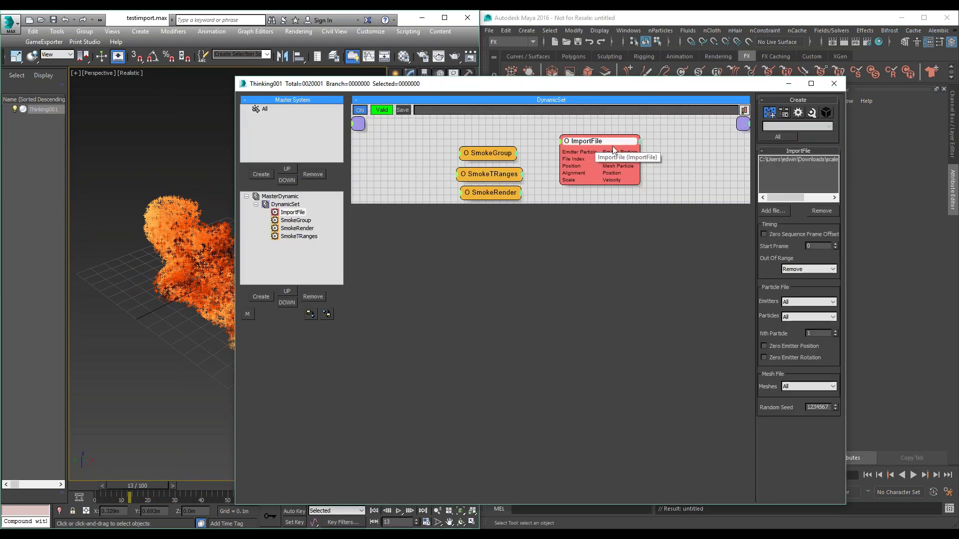
left_click_drag(786, 197, 843, 194)
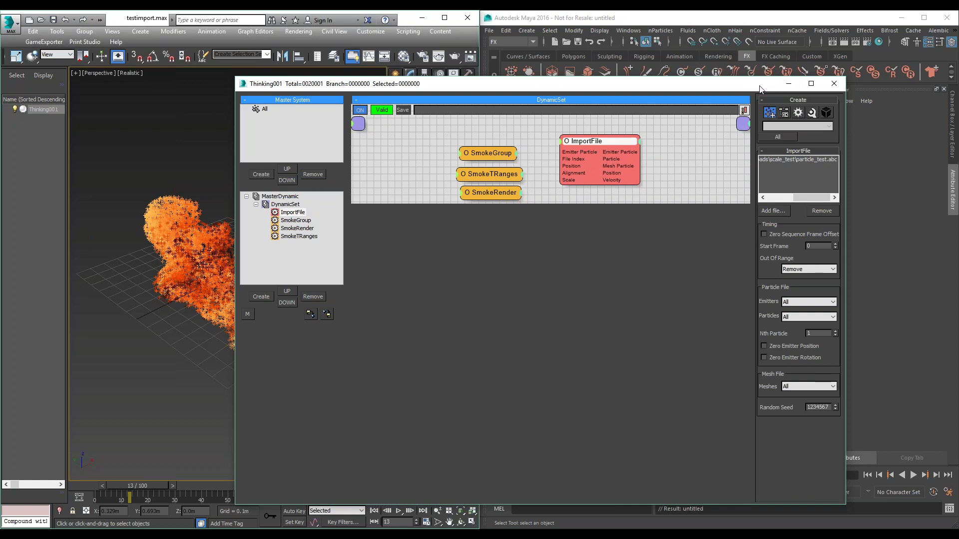
left_click(792, 84)
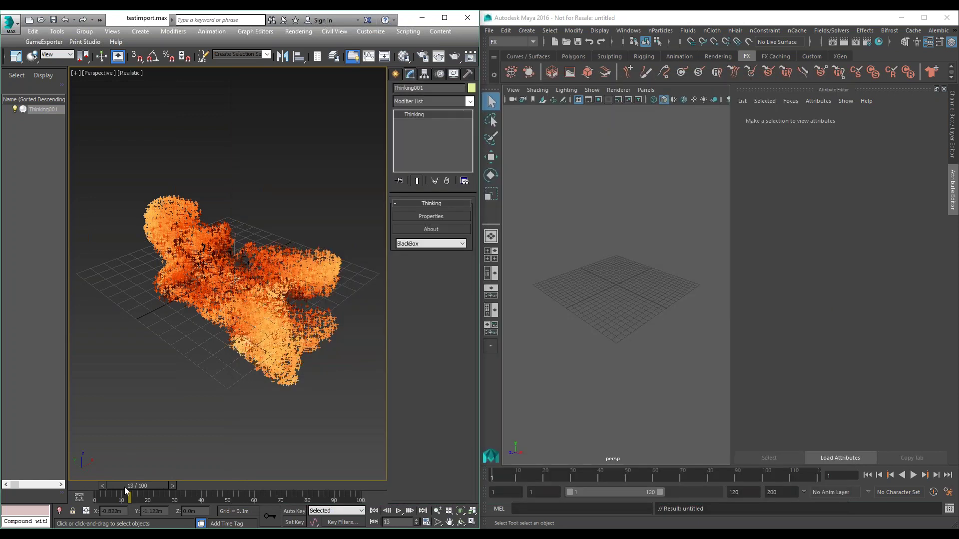
- Scrub the imported smoke from the start to frame 19 and return to frame 0
left_click_drag(130, 487, 92, 494)
left_click_drag(101, 483, 145, 485)
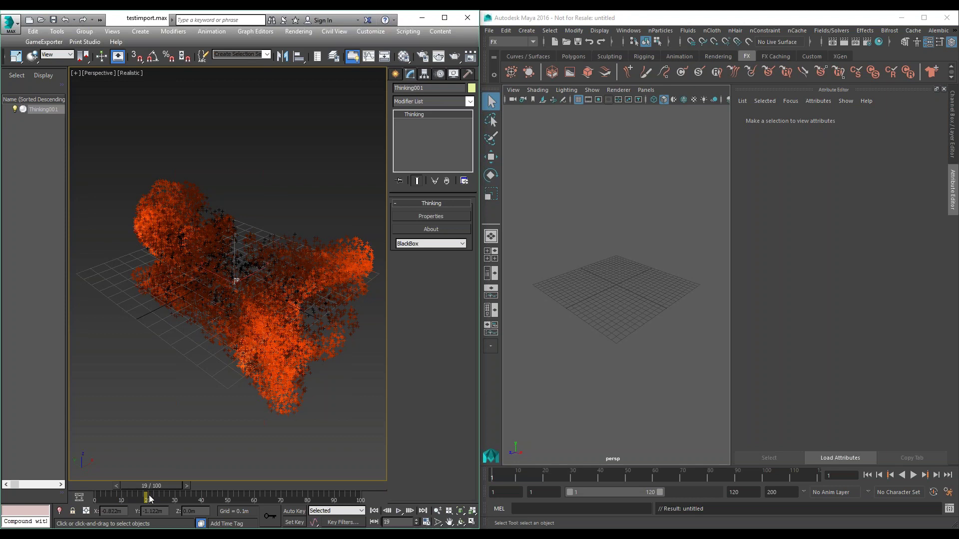
left_click(374, 510)
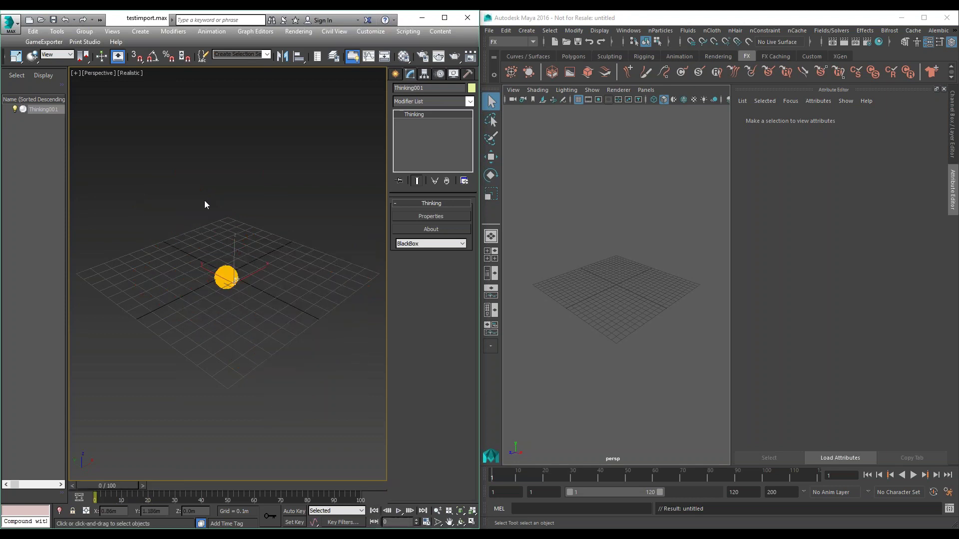
- Reset the 3ds Max session without saving testimport.max
left_click(10, 22)
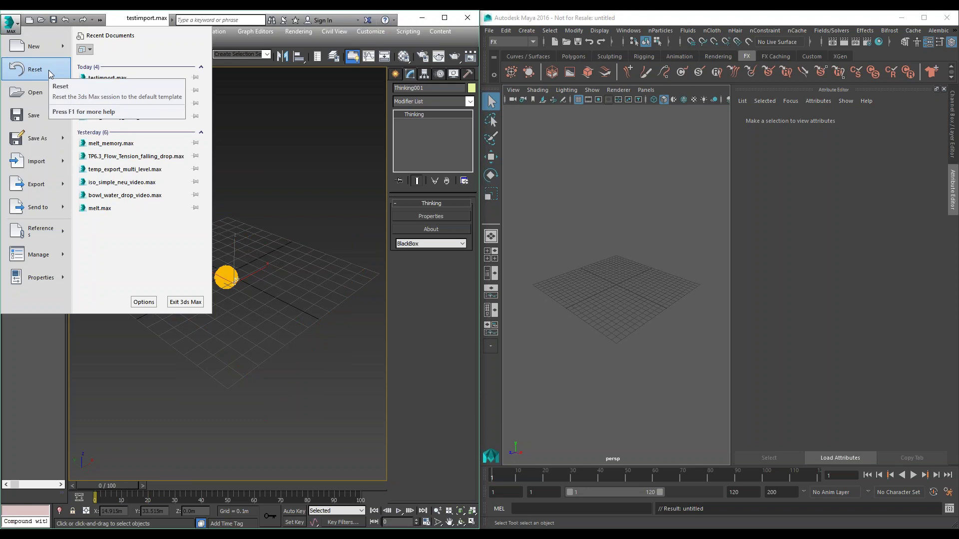
left_click(49, 70)
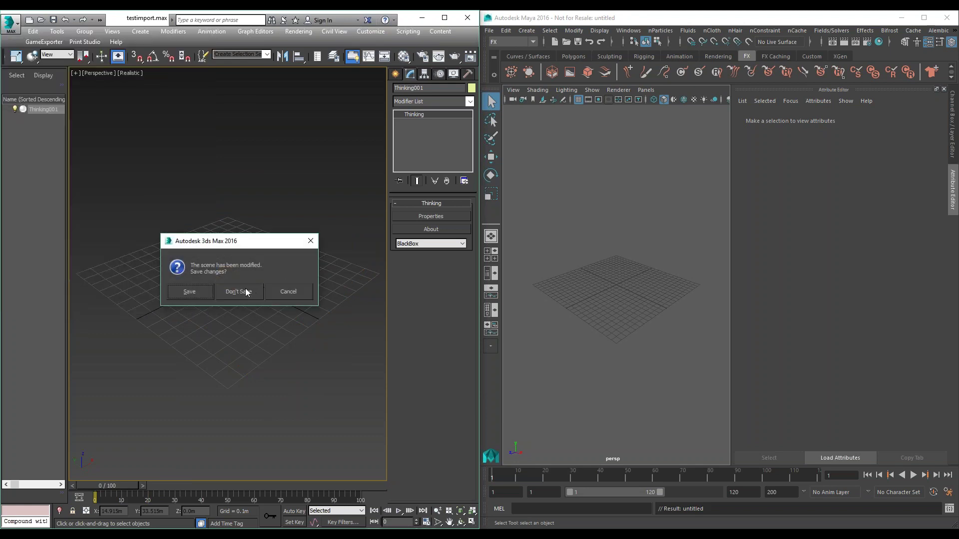
left_click(245, 292)
left_click(208, 293)
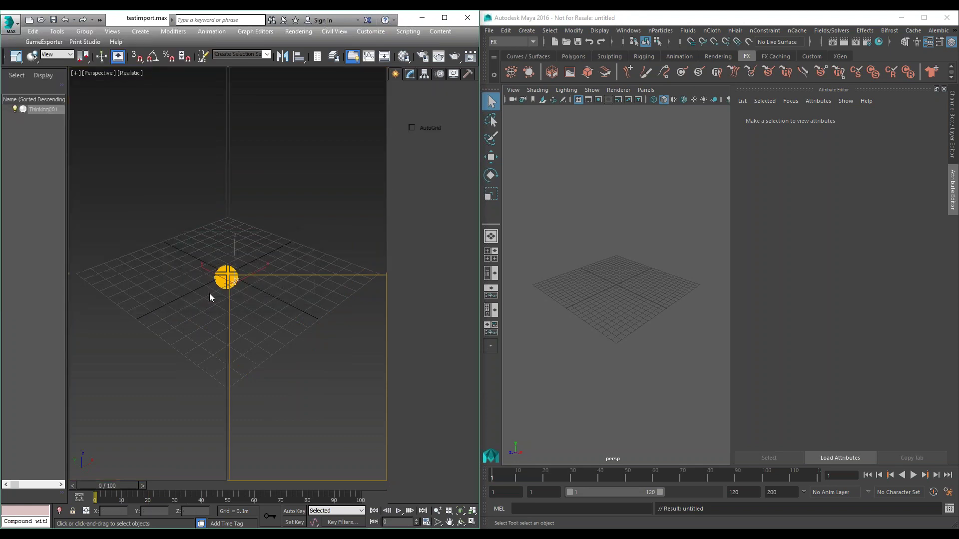
- Open the recent scene TP6.3_Flow_Skull_rt_playback.max, adopting the file's unit scale
left_click(9, 23)
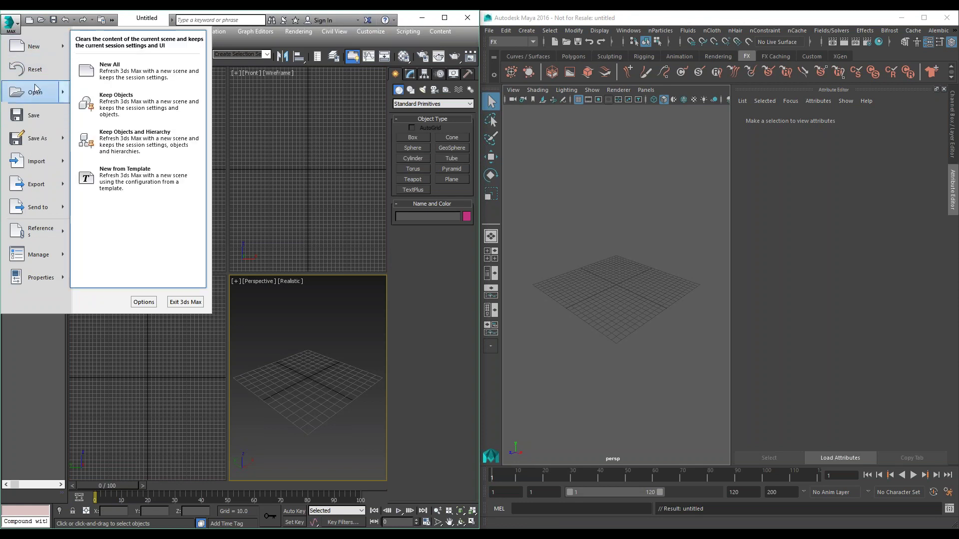
left_click(9, 24)
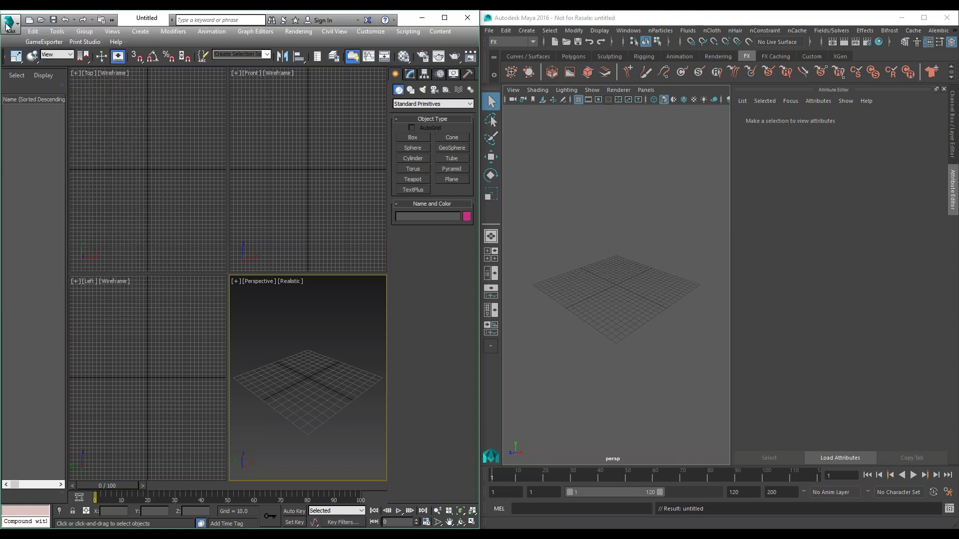
left_click(9, 24)
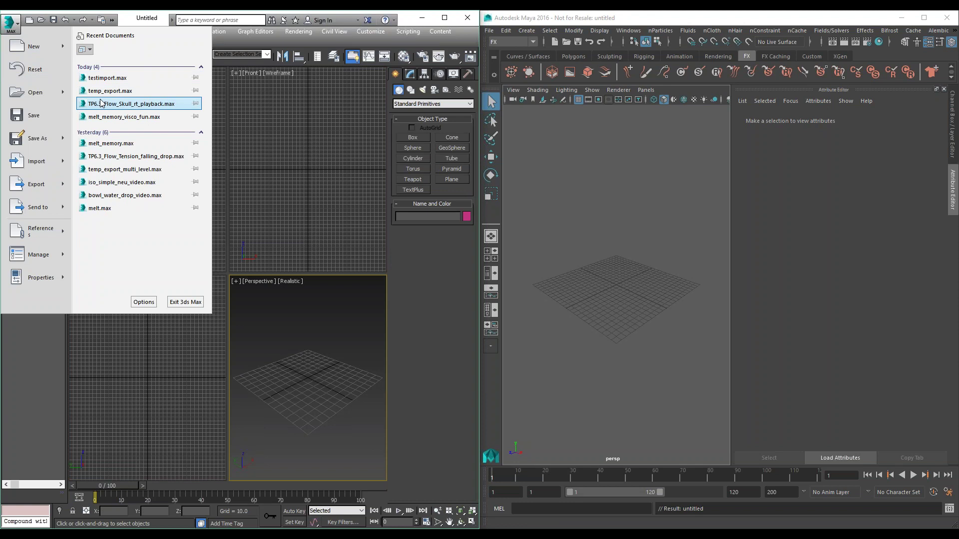
left_click(132, 104)
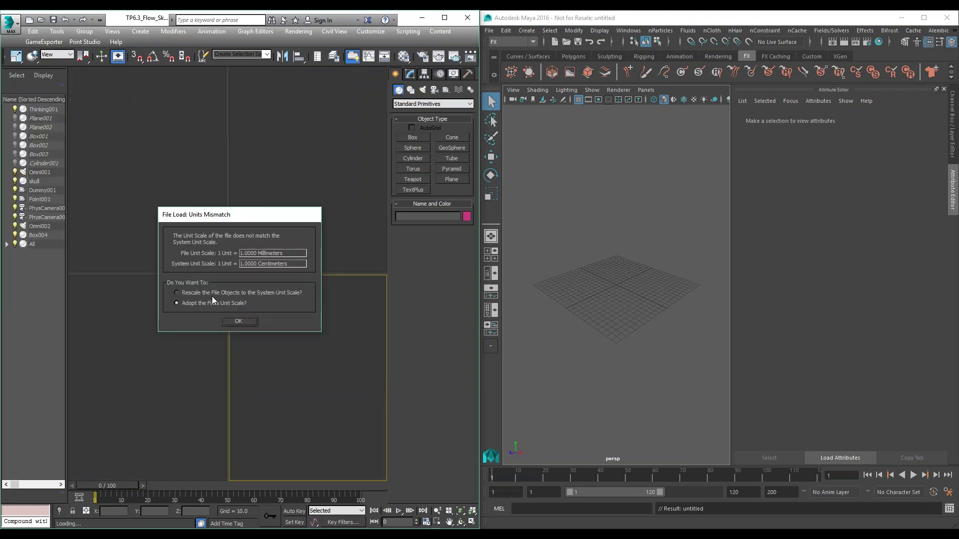
left_click(238, 322)
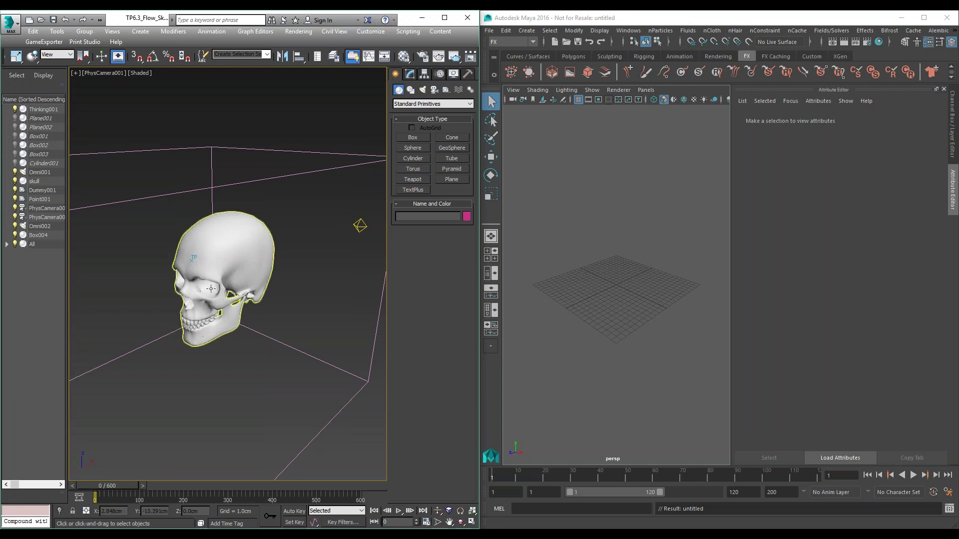
- Play the skull fluid animation, stop at frame 69, and view the modifier stack of the Fluid1 mesh
left_click(400, 513)
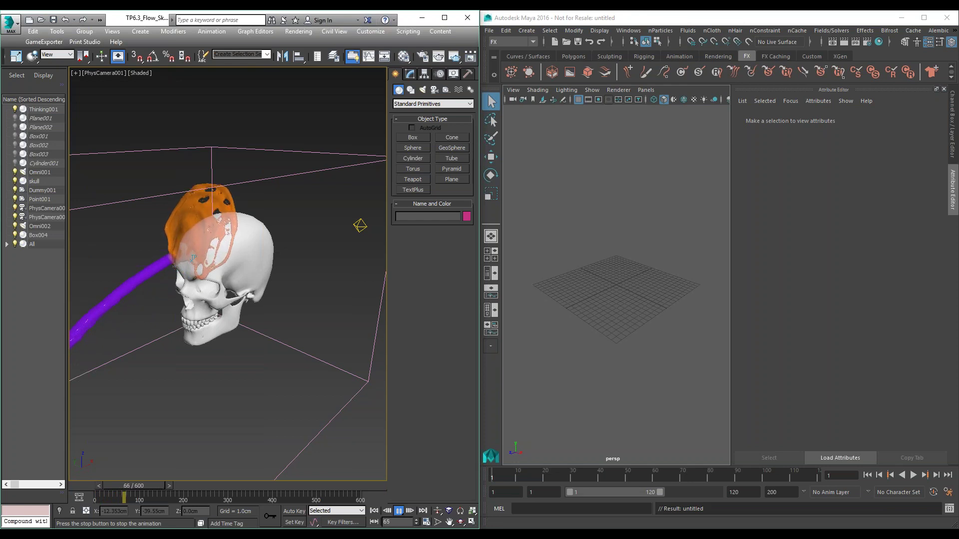
key("slash")
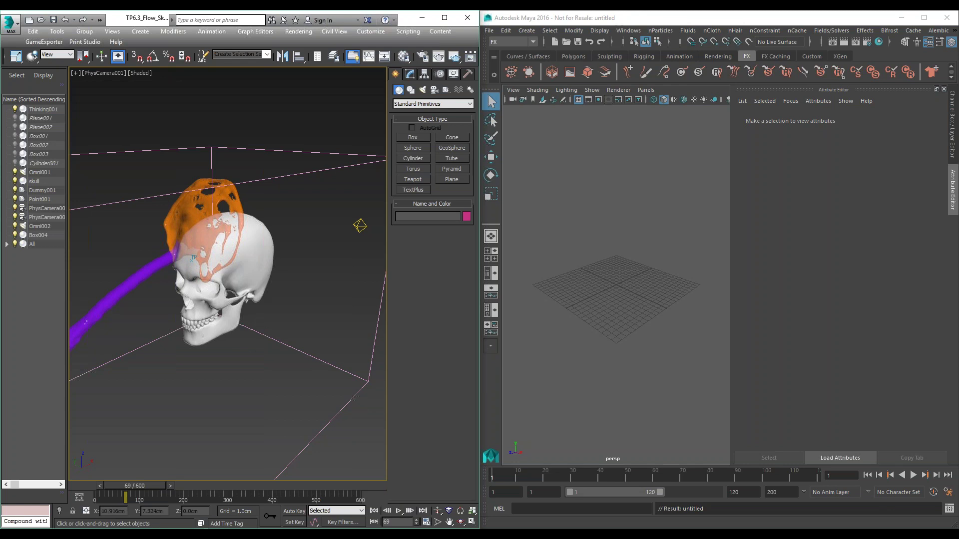
left_click(191, 187)
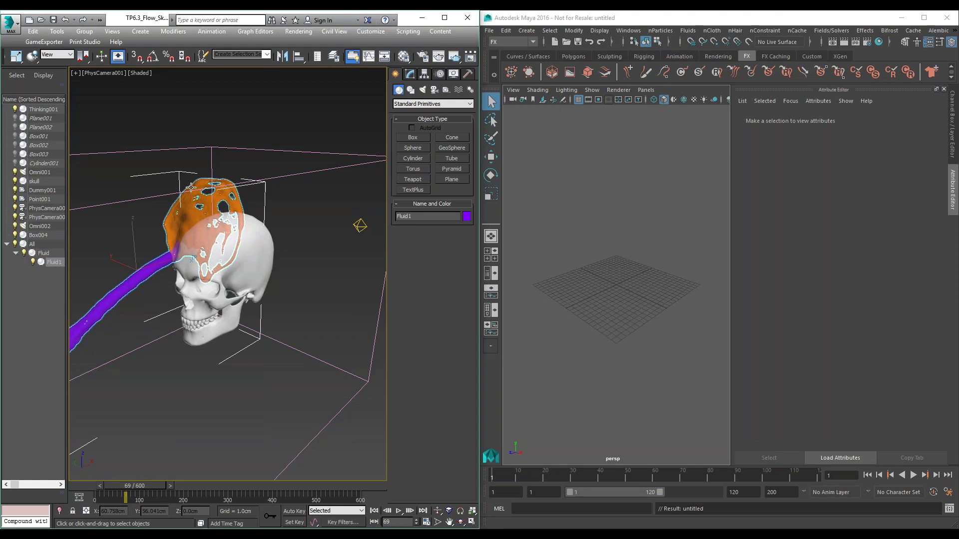
left_click(410, 75)
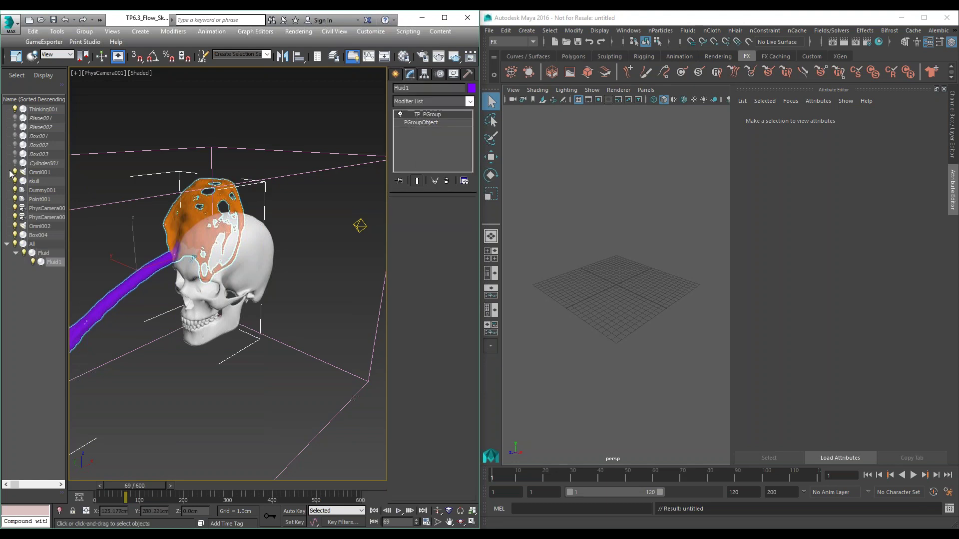
- Open the particle network of Thinking001 and examine how its PositionBorn node feeds the DataChannel nodes
left_click(37, 109)
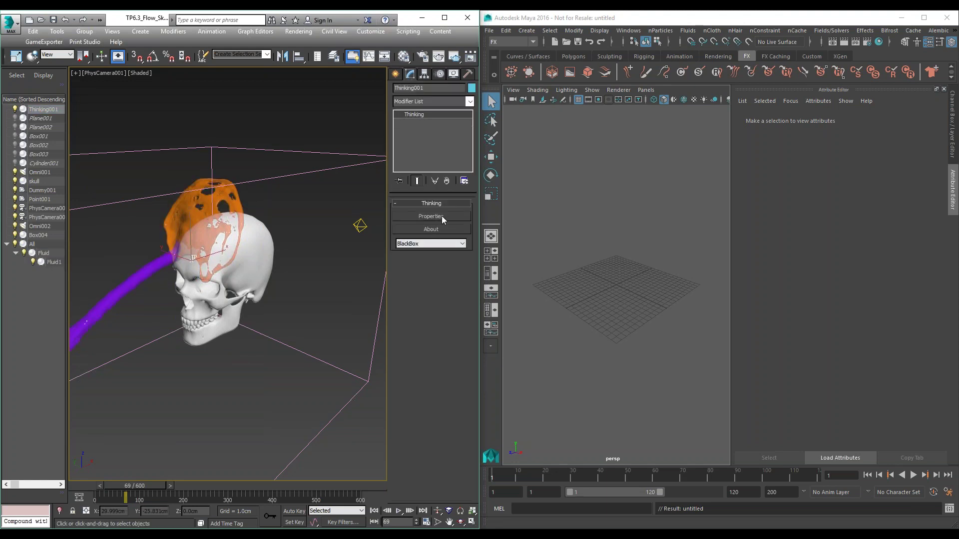
left_click(431, 217)
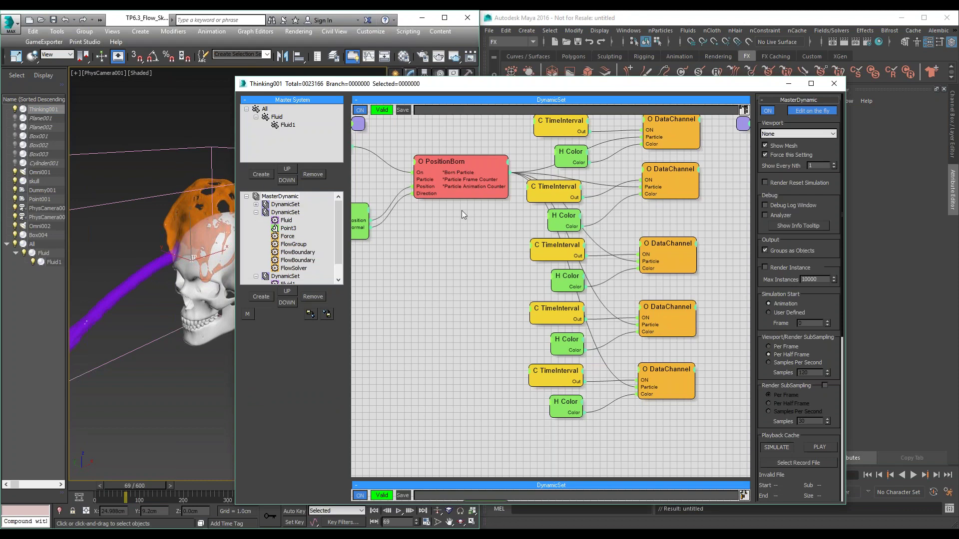
middle_click_drag(463, 223, 522, 293)
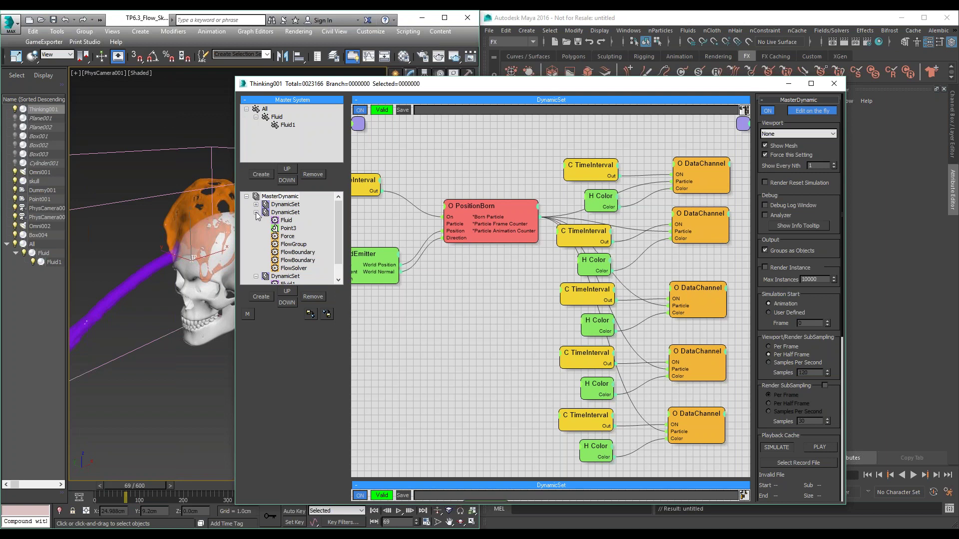
- Collapse the existing dynamic sets and create a new dynamic set named export under MasterDynamic
left_click(256, 213)
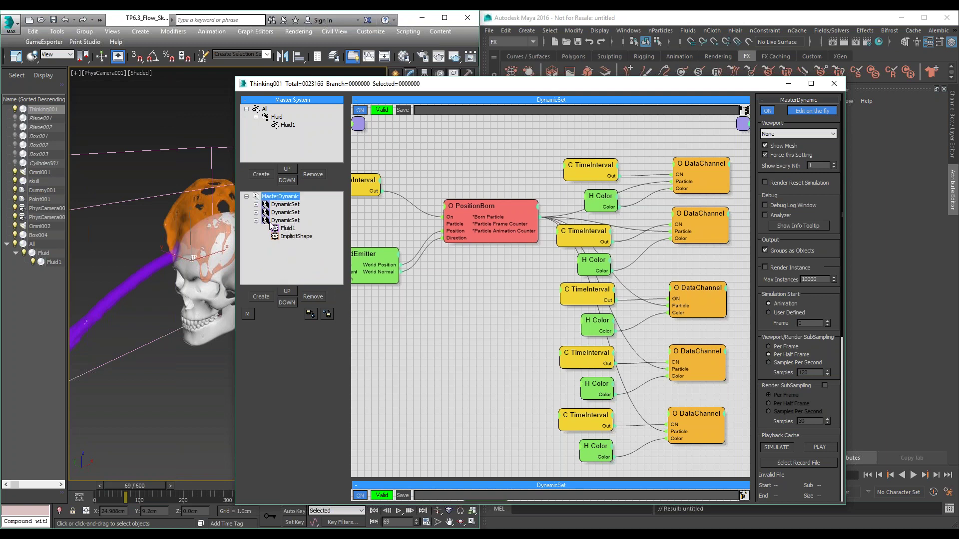
left_click(263, 222)
left_click(277, 199)
left_click(260, 297)
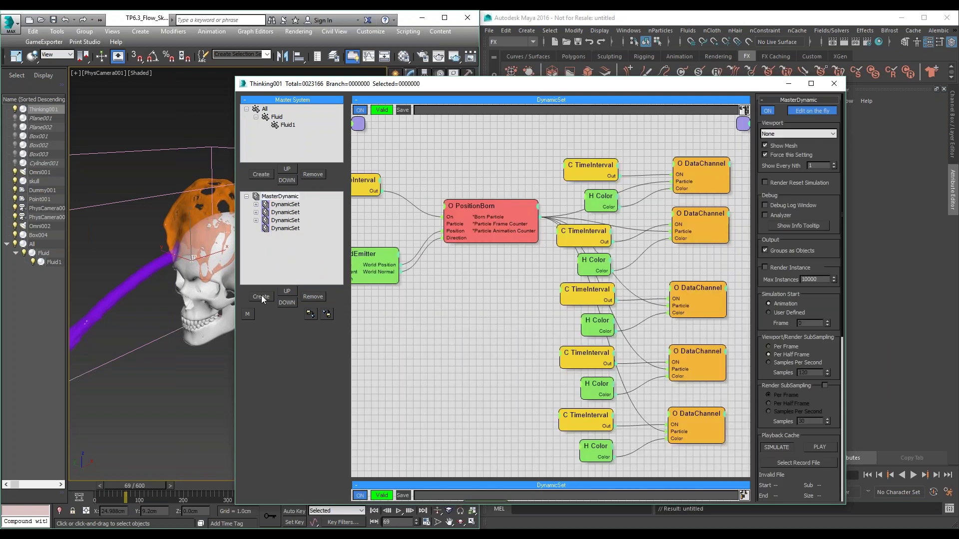
left_click(286, 228)
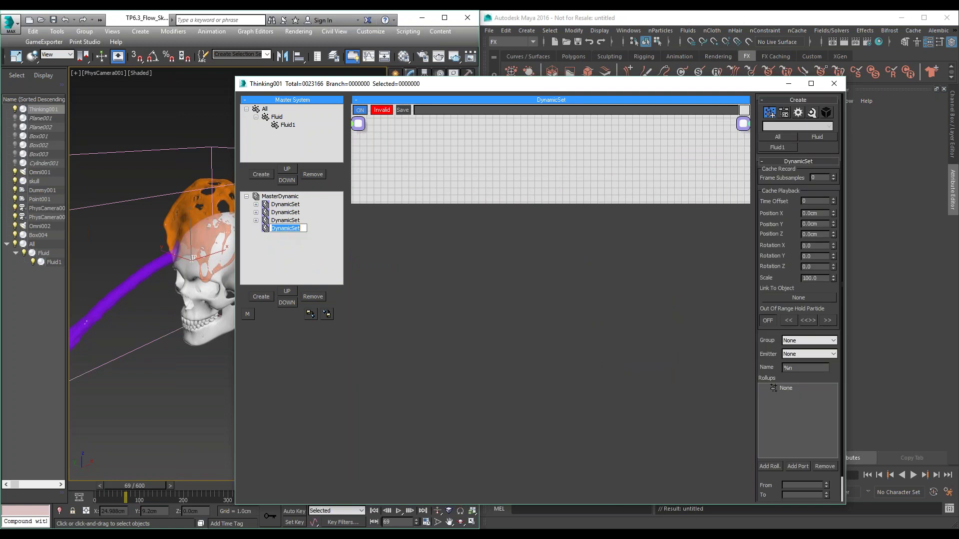
type("export")
key("Return")
- Add an AlembicExport operator to the empty export dynamic set
left_click(798, 113)
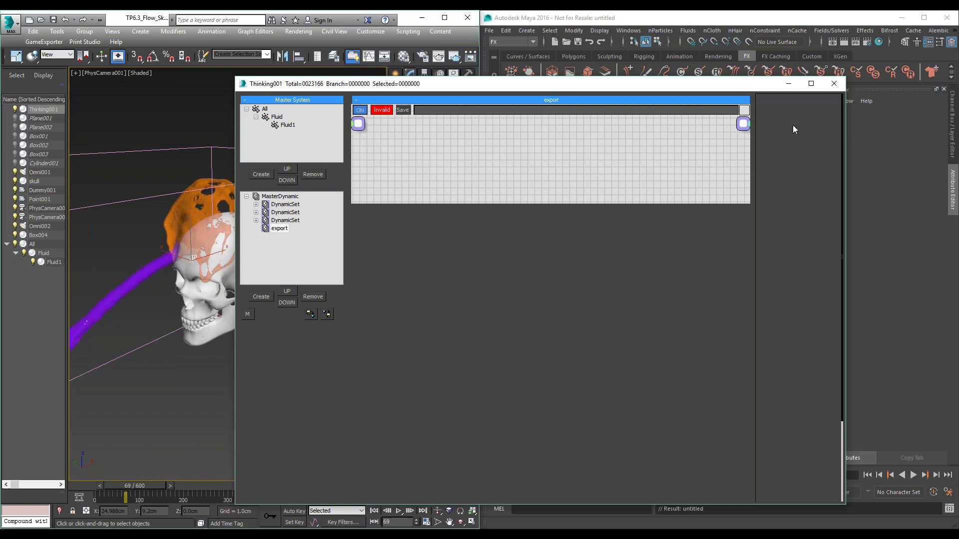
left_click(792, 124)
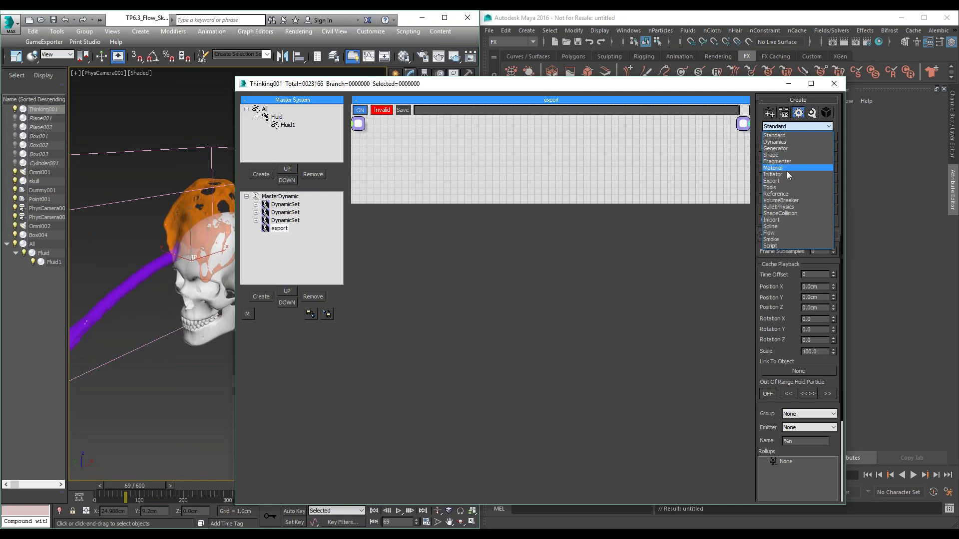
left_click(784, 181)
left_click(778, 138)
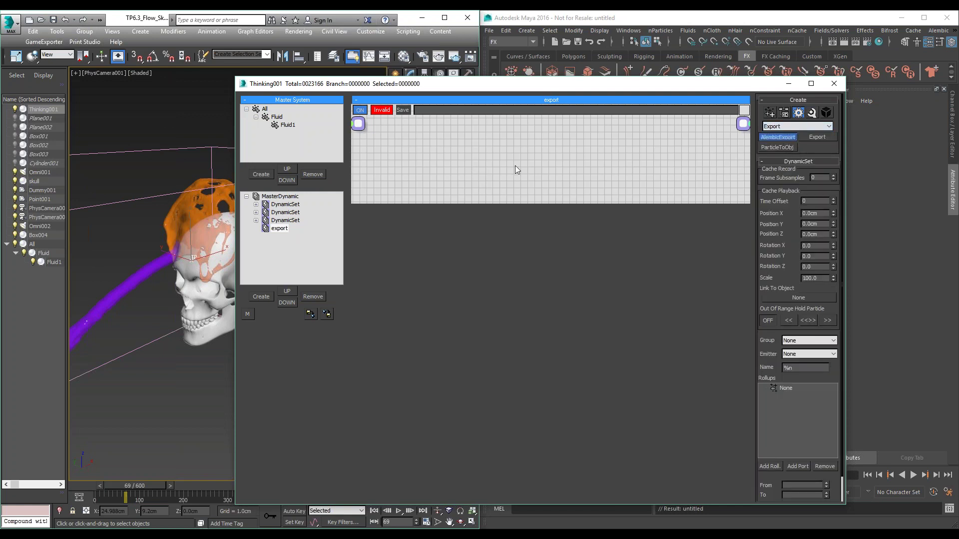
left_click(514, 166)
left_click_drag(547, 167, 514, 148)
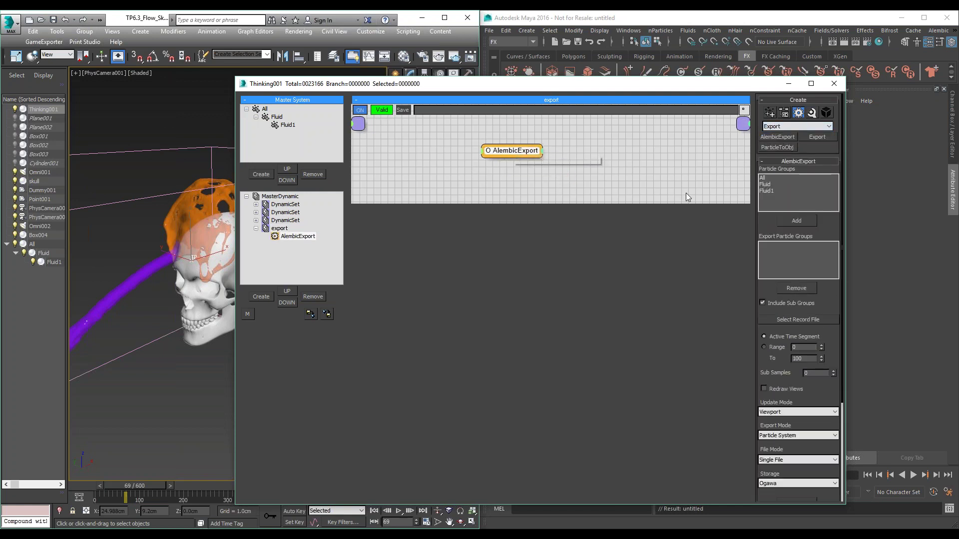
- Add the Fluid1 group to the Alembic export groups and set the export mode to Object per Group
left_click(772, 191)
left_click(798, 221)
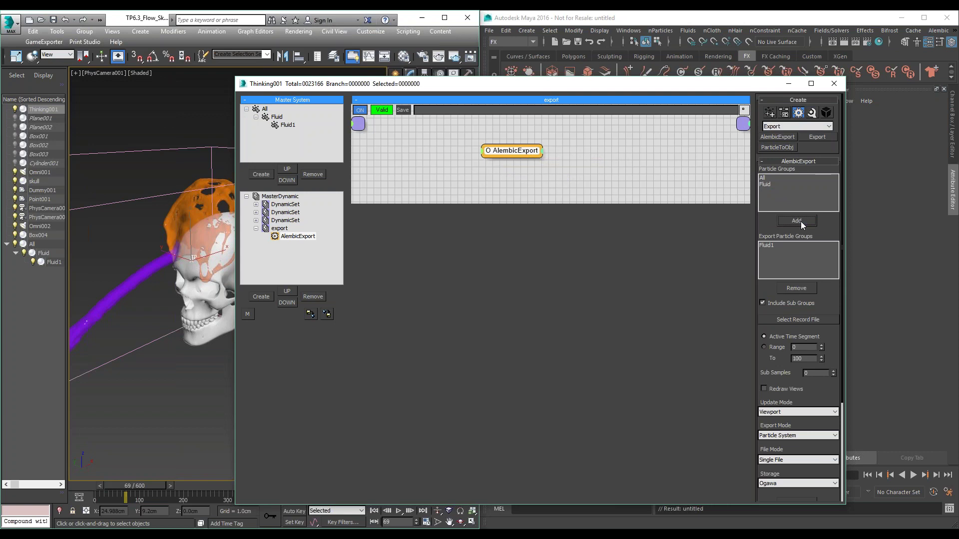
scroll(820, 307, "down", 5)
left_click(815, 306)
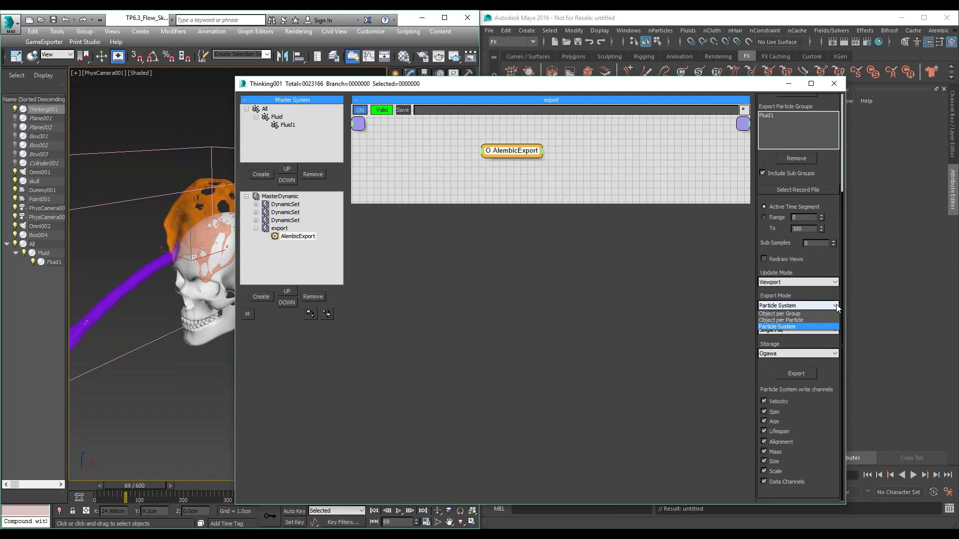
left_click(808, 313)
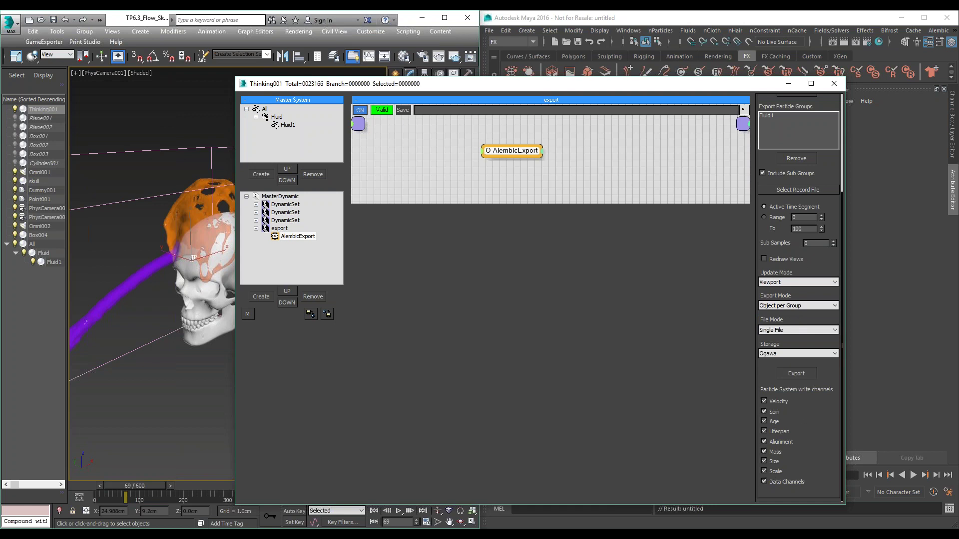
- Export the fluid mesh as an Alembic file named skull into the scale_test folder in Downloads
left_click(796, 374)
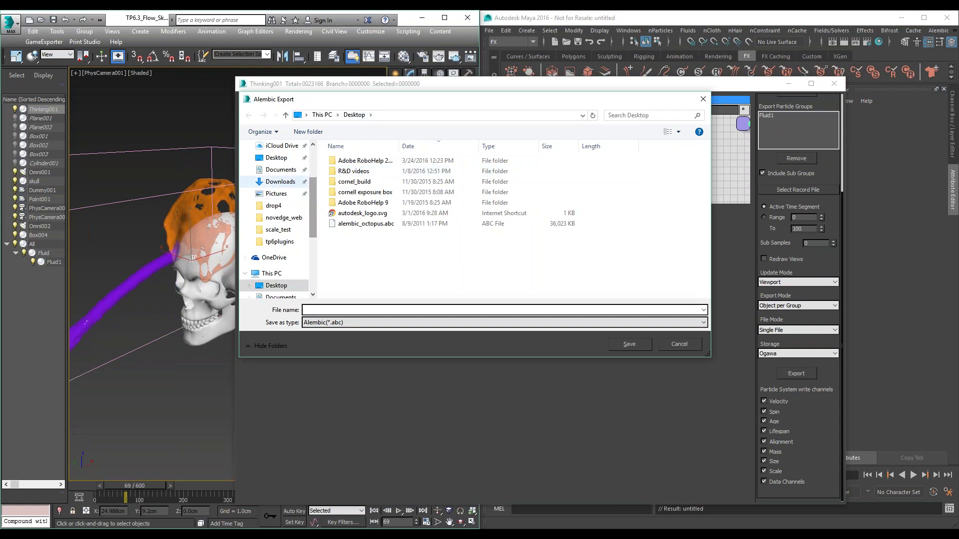
left_click(280, 181)
left_click(345, 170)
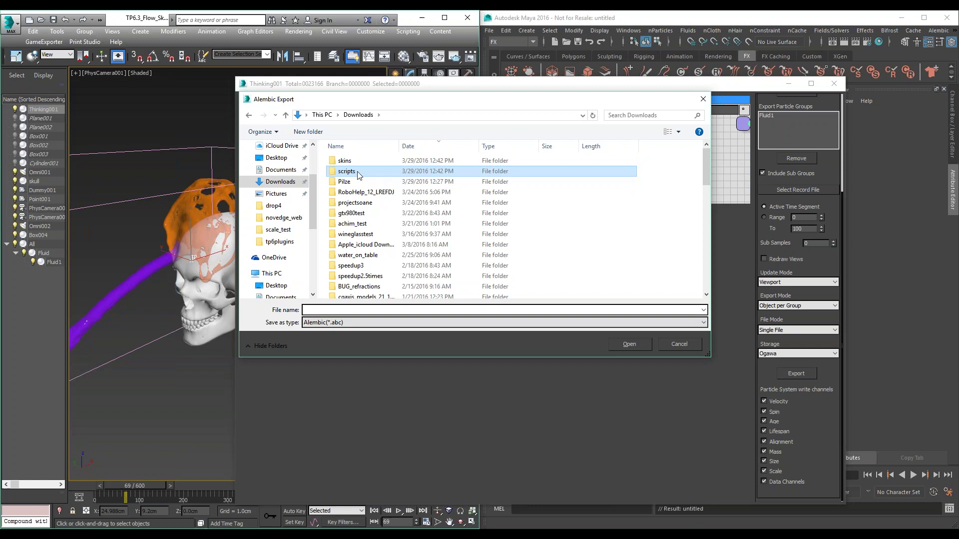
left_click(368, 148)
left_click(367, 147)
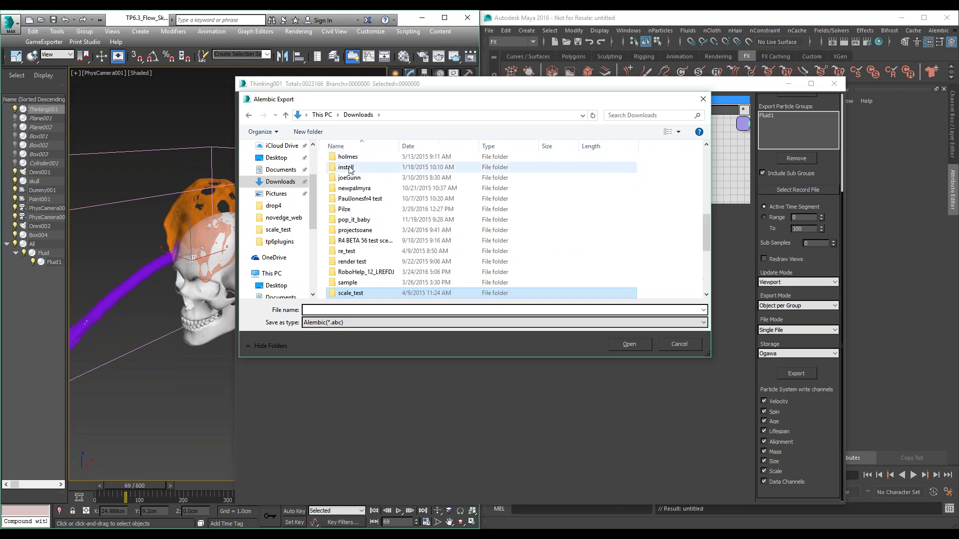
double_click(370, 293)
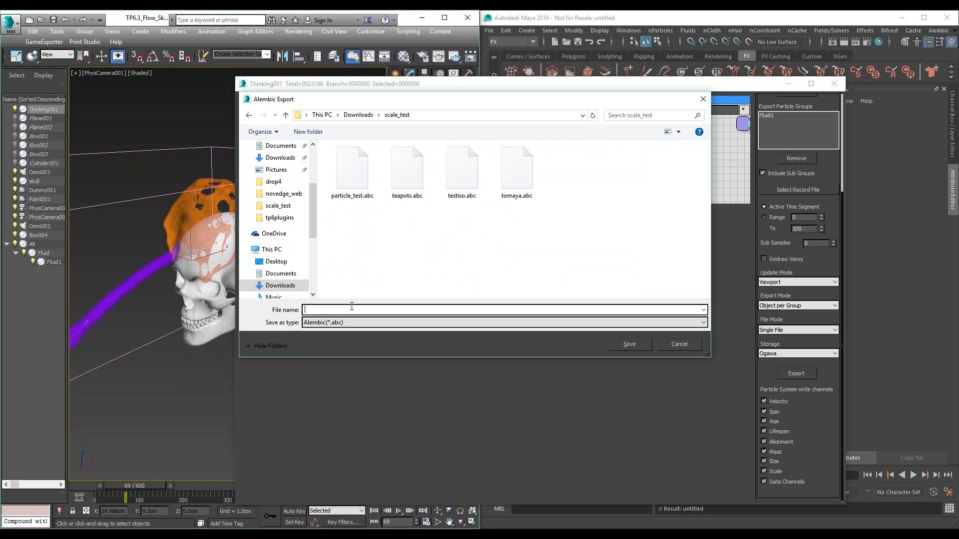
type("skull")
left_click(619, 343)
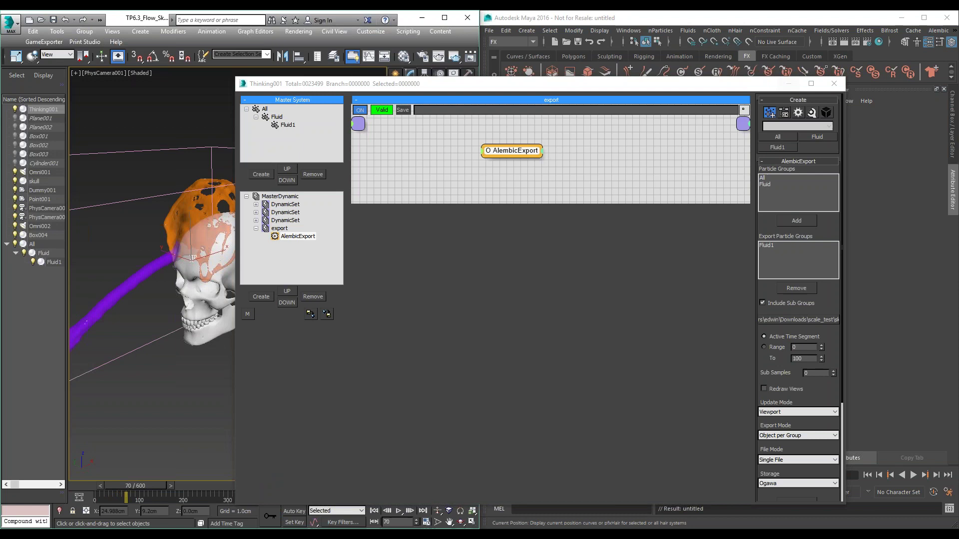
- Minimize the Thinking Particles window, switch to Maya and import skull.abc with the Alembic importer
left_click(791, 85)
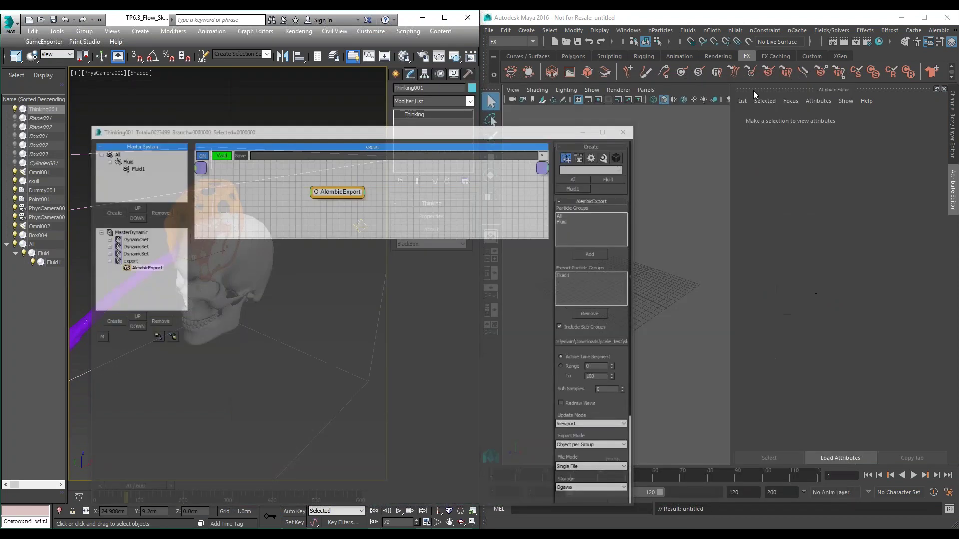
left_click(939, 31)
left_click(899, 65)
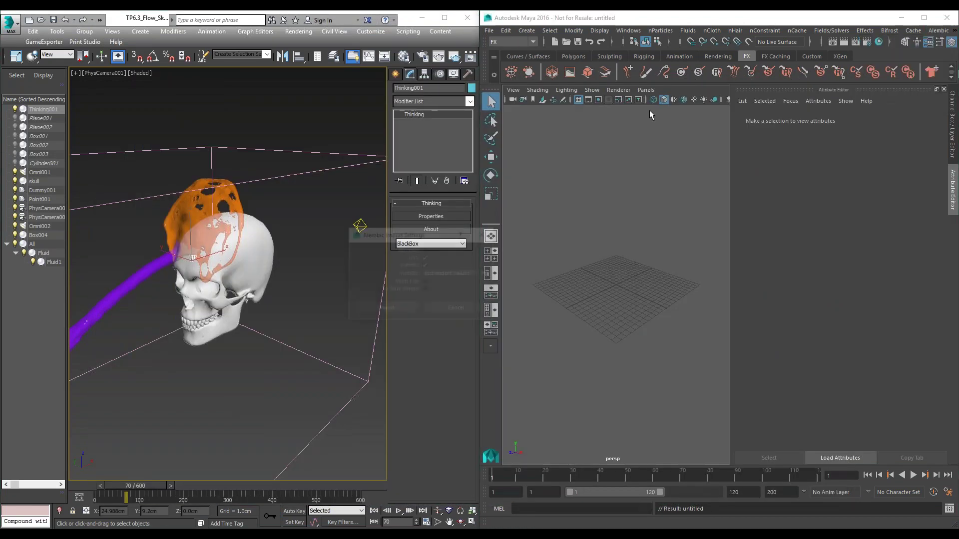
left_click(385, 309)
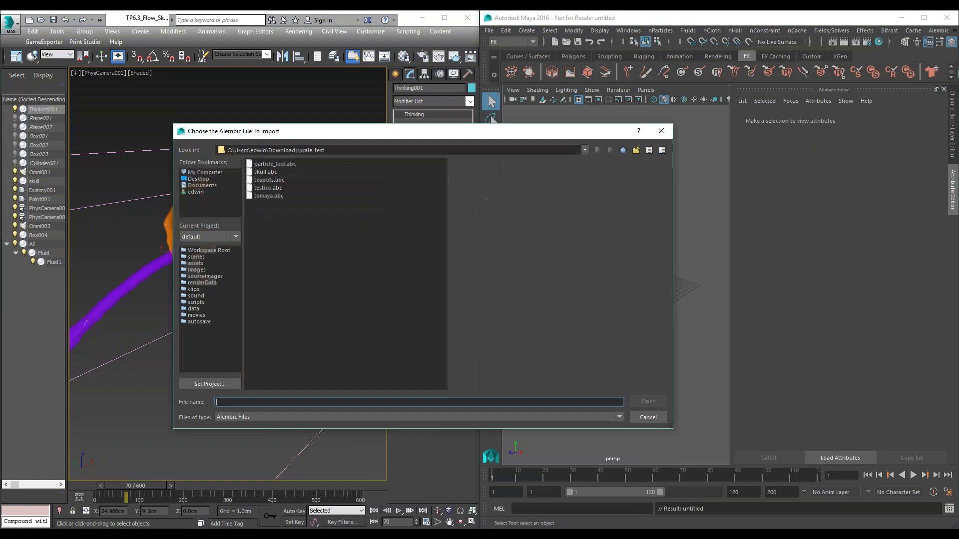
left_click(266, 171)
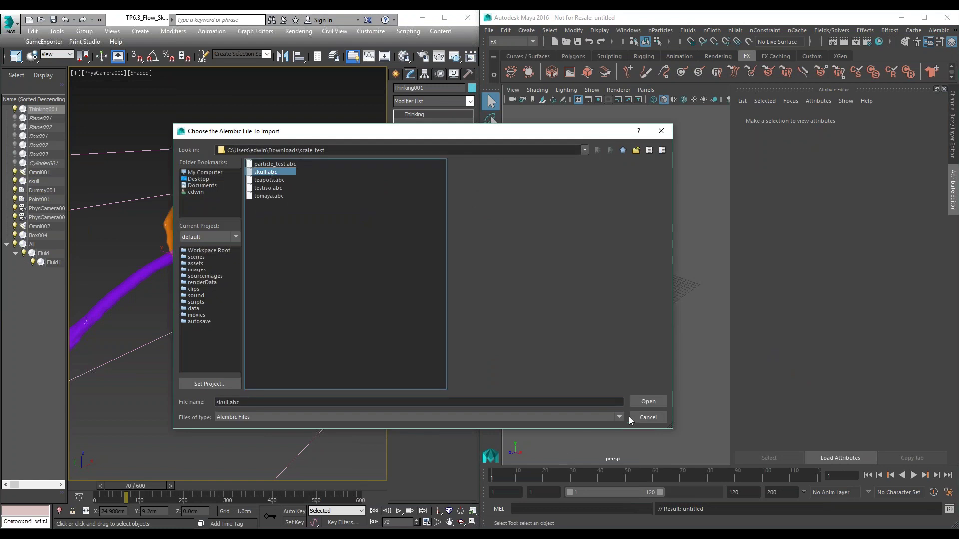
left_click(648, 402)
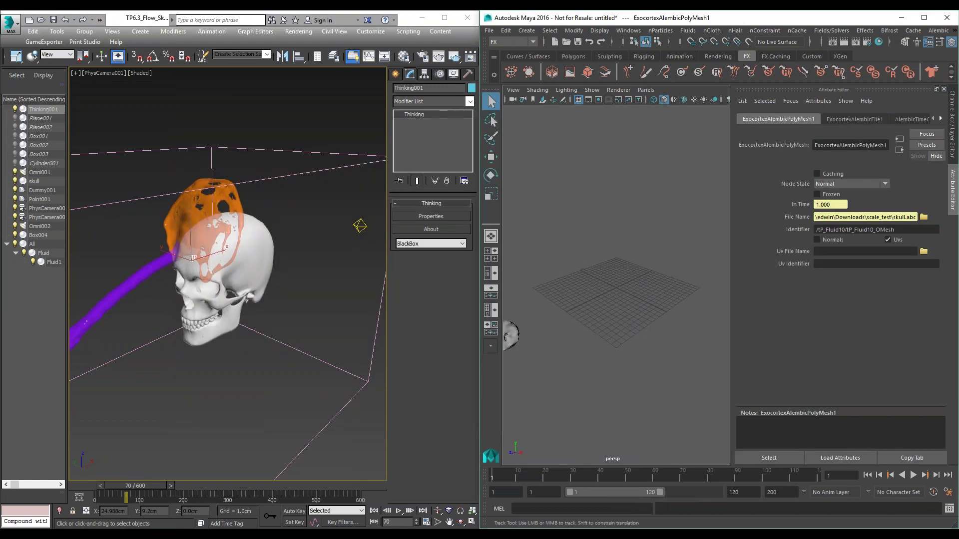
- Scrub the imported fluid mesh to frame 32 and on to frame 51, inspecting its shape from several angles
scroll(608, 312, "down", 10)
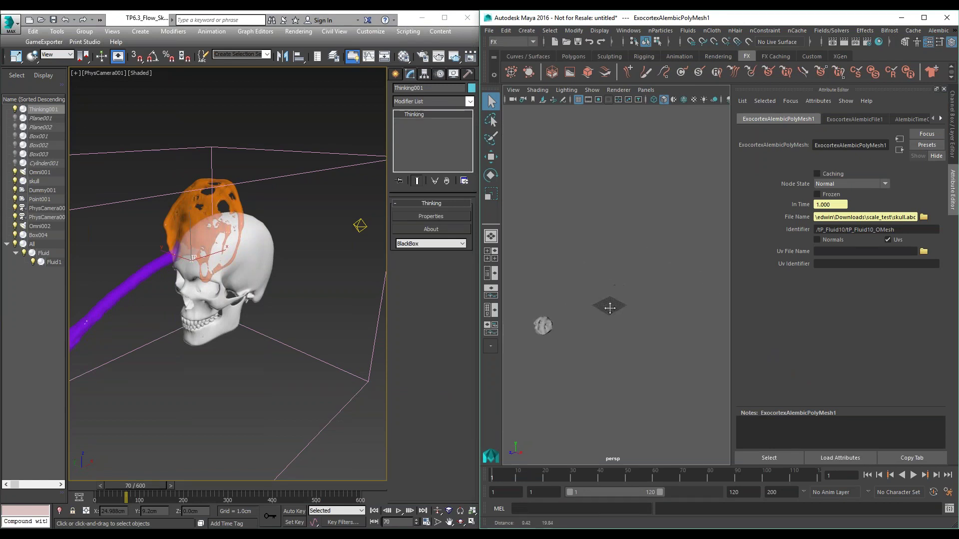
left_click_drag(631, 337, 648, 351, "alt")
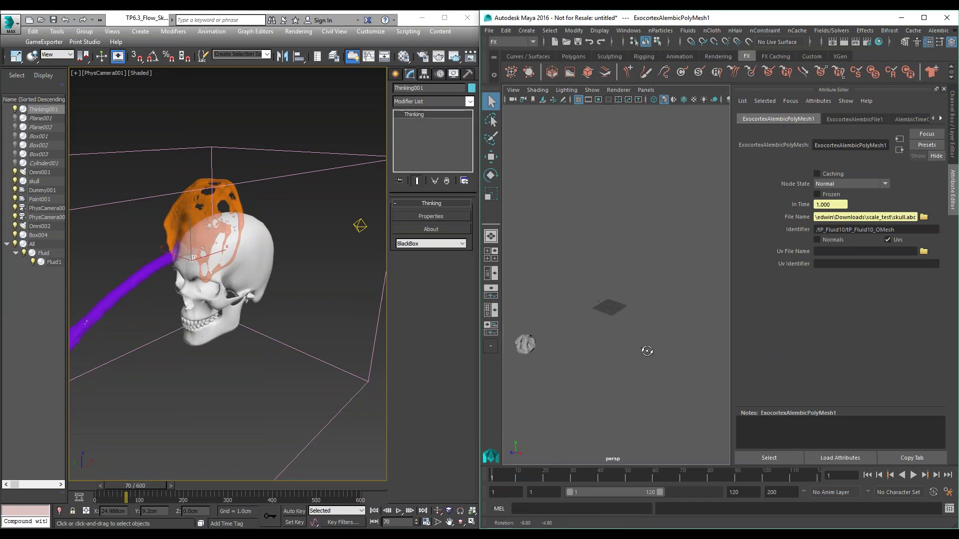
key("alt+v")
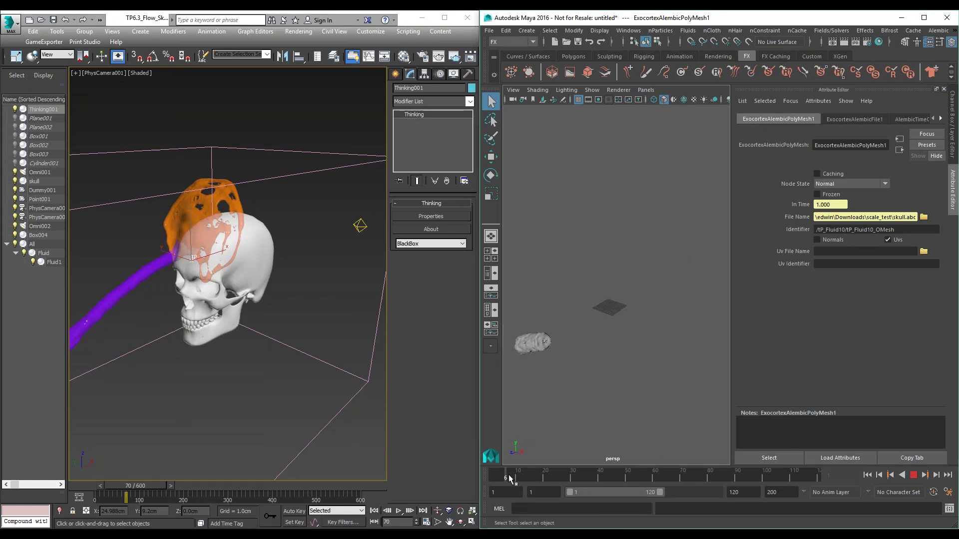
left_click(577, 478)
left_click_drag(650, 353, 590, 324, "alt")
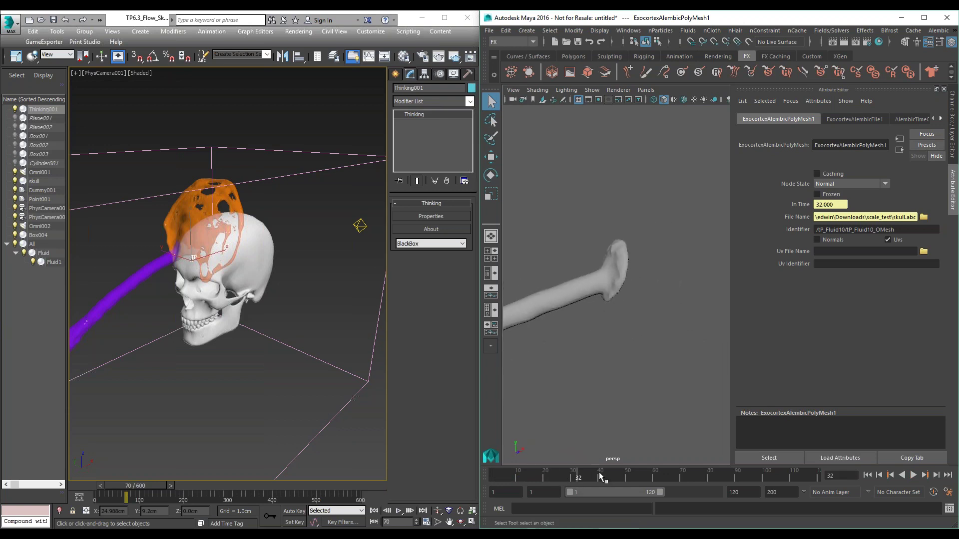
key("alt+v")
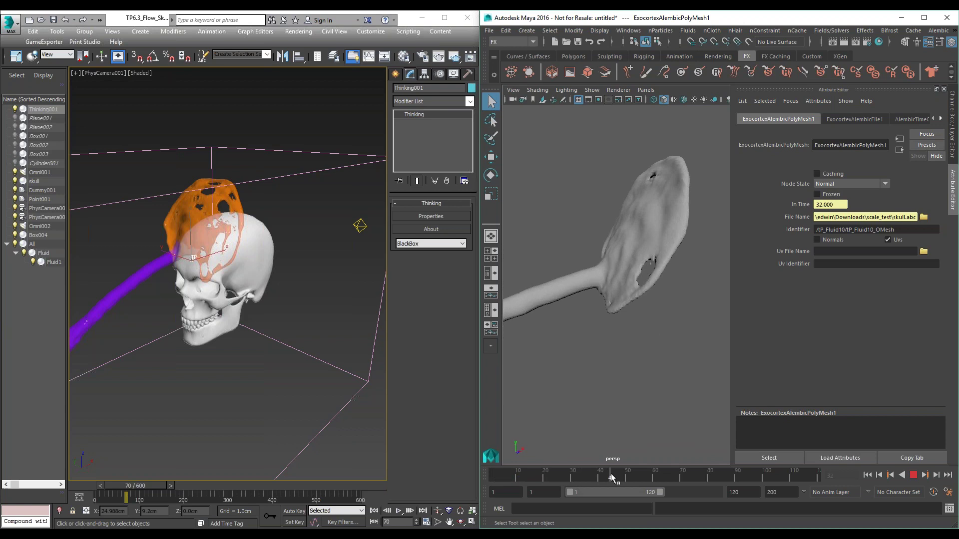
key("alt+v")
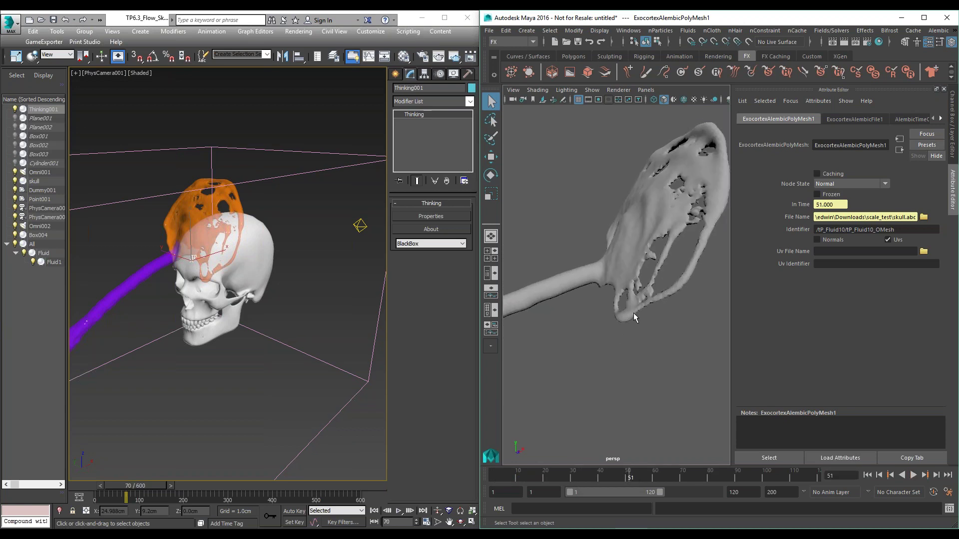
right_click_drag(657, 316, 578, 346, "alt")
left_click_drag(579, 345, 600, 359, "alt")
right_click_drag(612, 316, 646, 314, "alt")
middle_click_drag(647, 315, 622, 309, "alt")
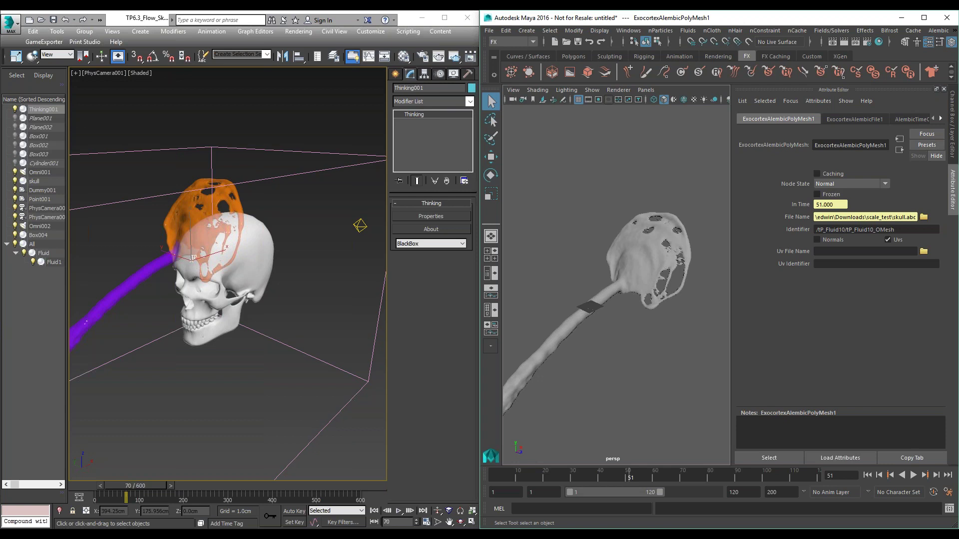
- Close Maya and widen the 3ds Max window across the whole screen
left_click(952, 17)
left_click(480, 278)
left_click(149, 23)
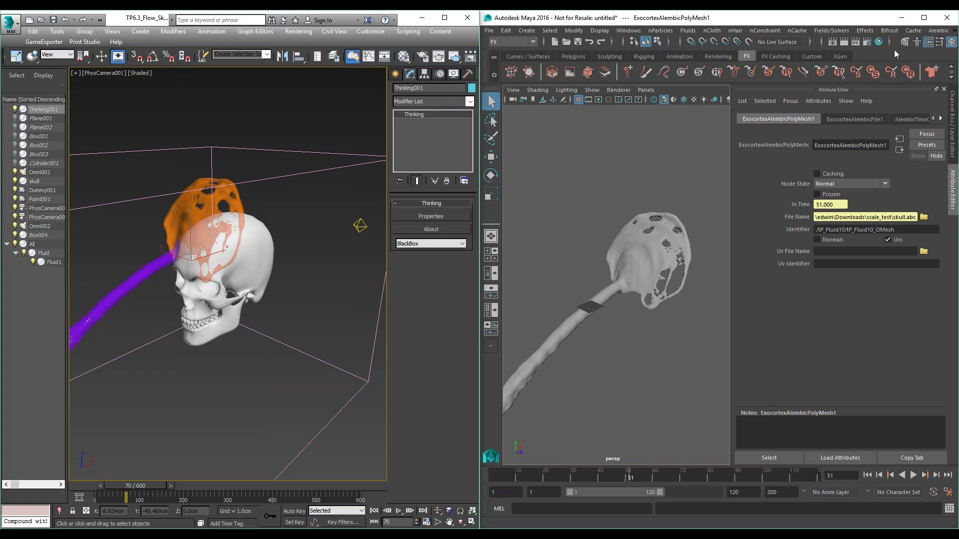
left_click(570, 475)
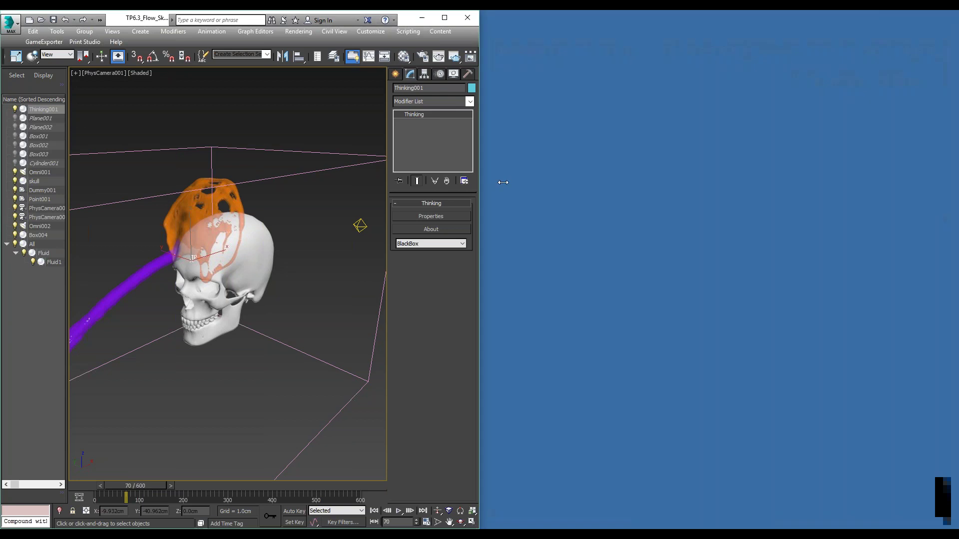
left_click_drag(869, 133, 955, 133)
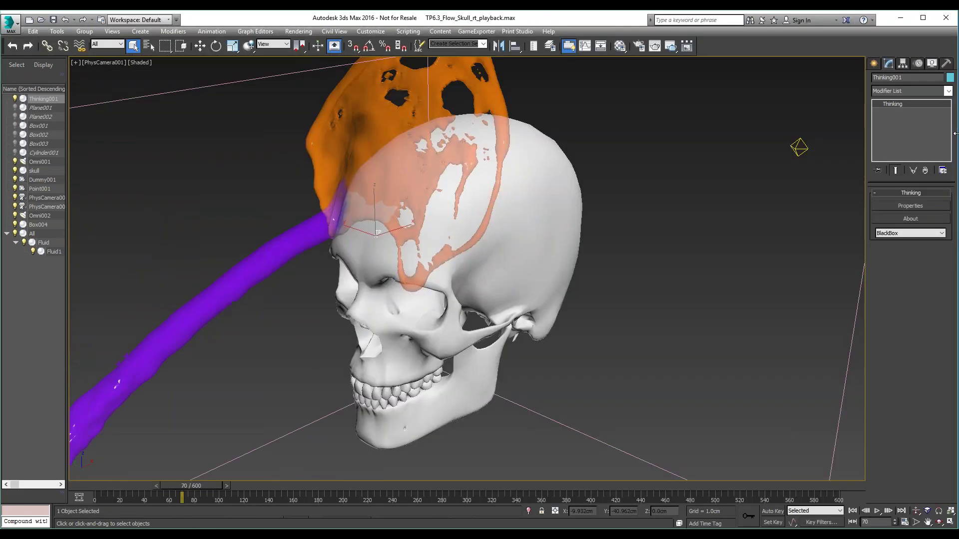
- Return to frame 0 and open temp_export_multi_level.max from the novedge_web folder, discarding scene changes and adopting the file's unit scale
key("Home")
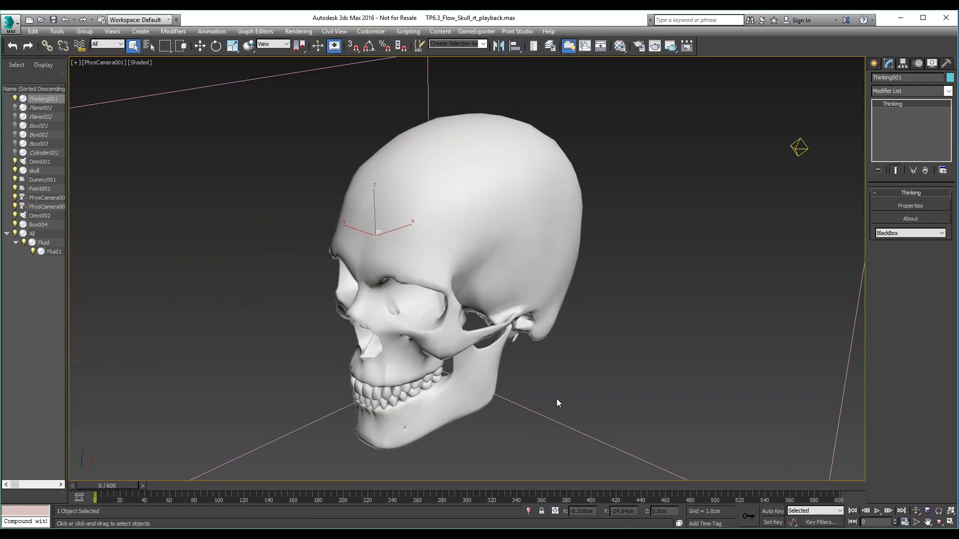
left_click(10, 22)
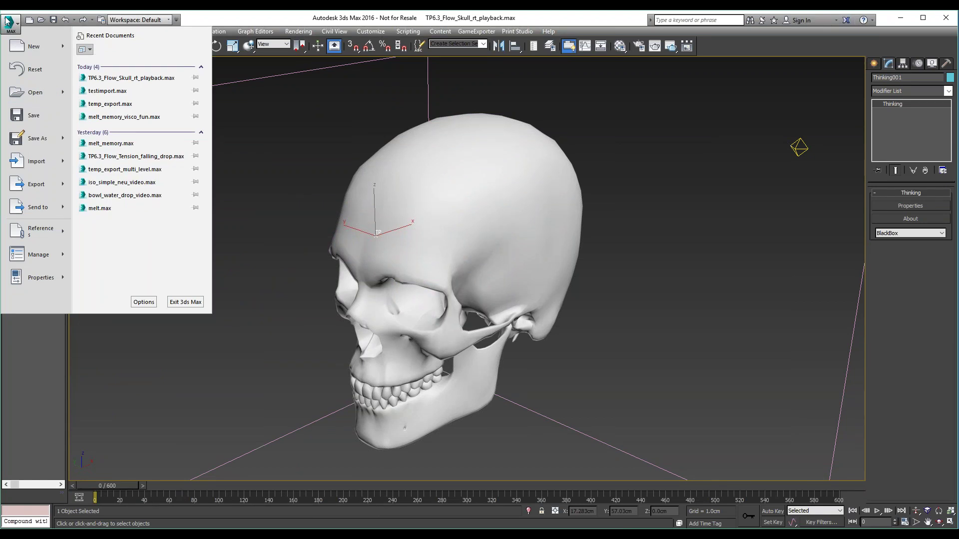
left_click(31, 93)
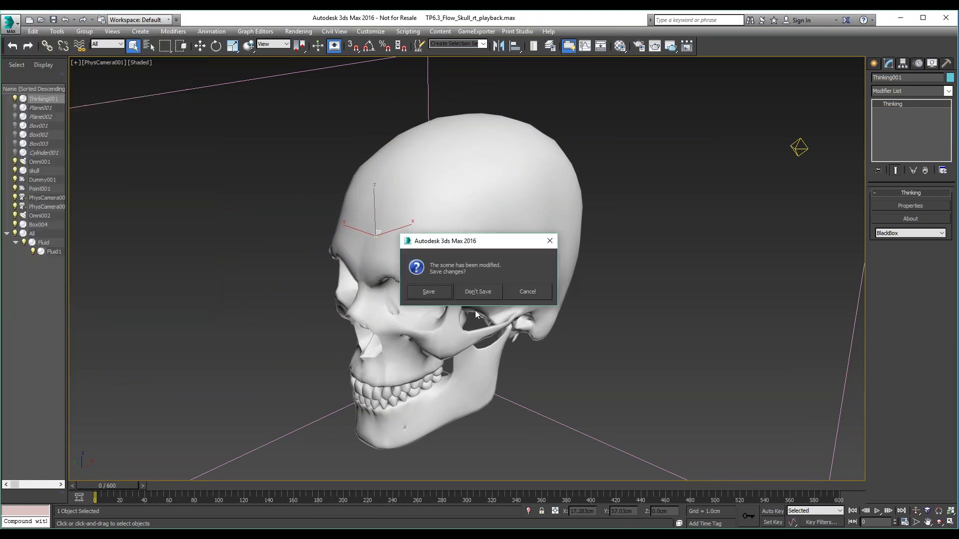
left_click(482, 293)
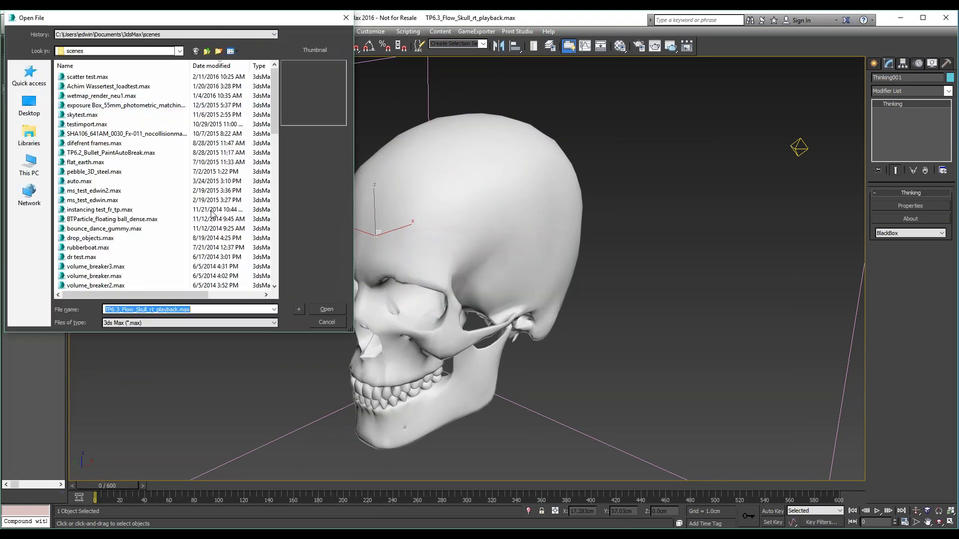
left_click_drag(274, 86, 283, 205)
double_click(120, 174)
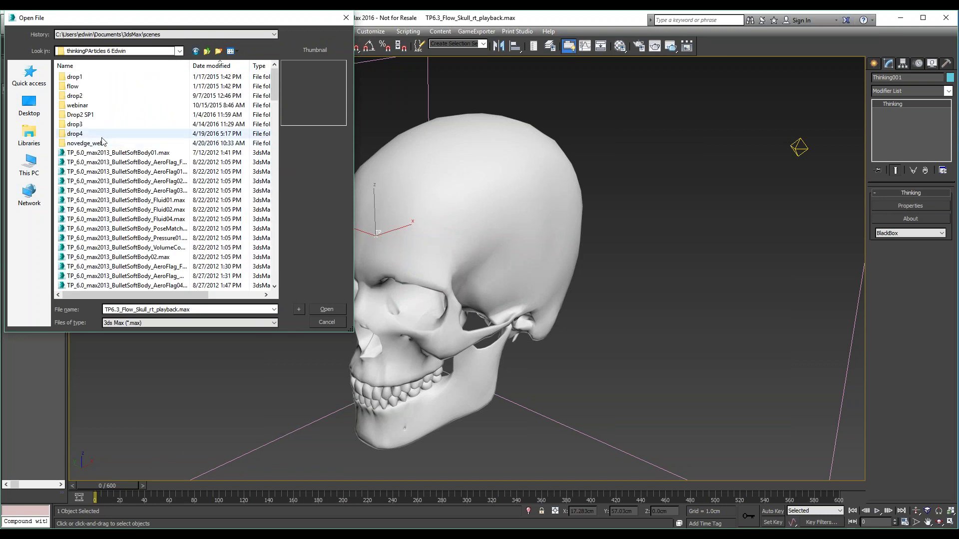
double_click(103, 144)
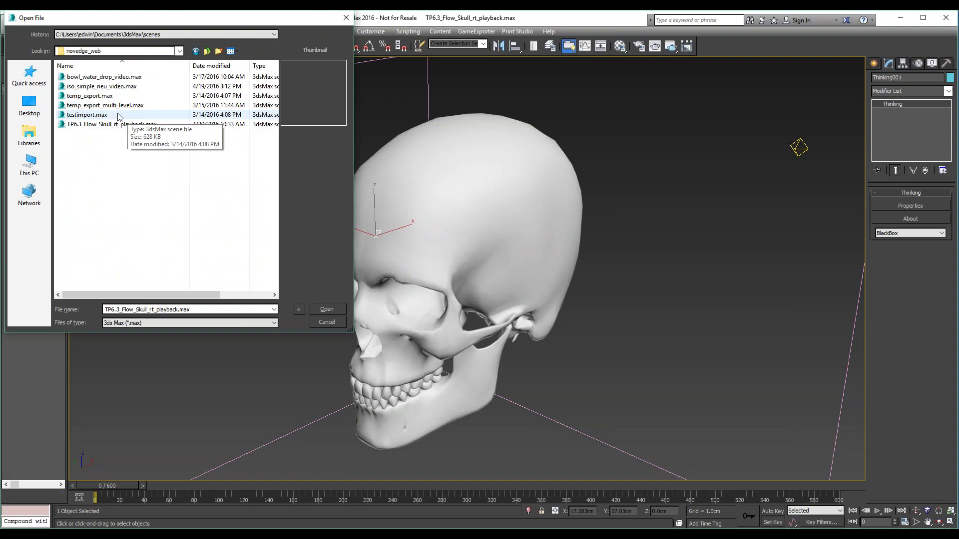
left_click(134, 105)
left_click(326, 310)
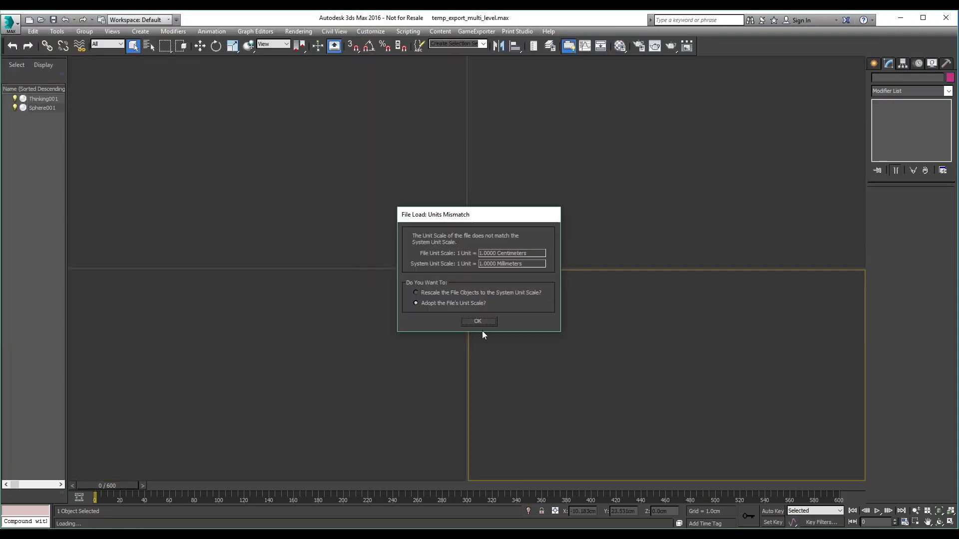
left_click(478, 321)
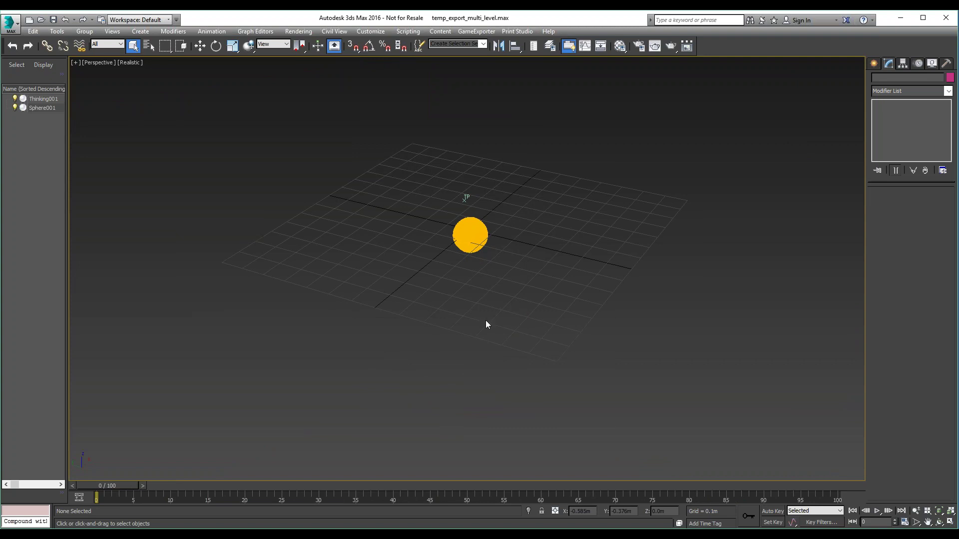
- Open the properties of the Thinking001 particle system, move its window aside and minimize it
left_click(465, 198)
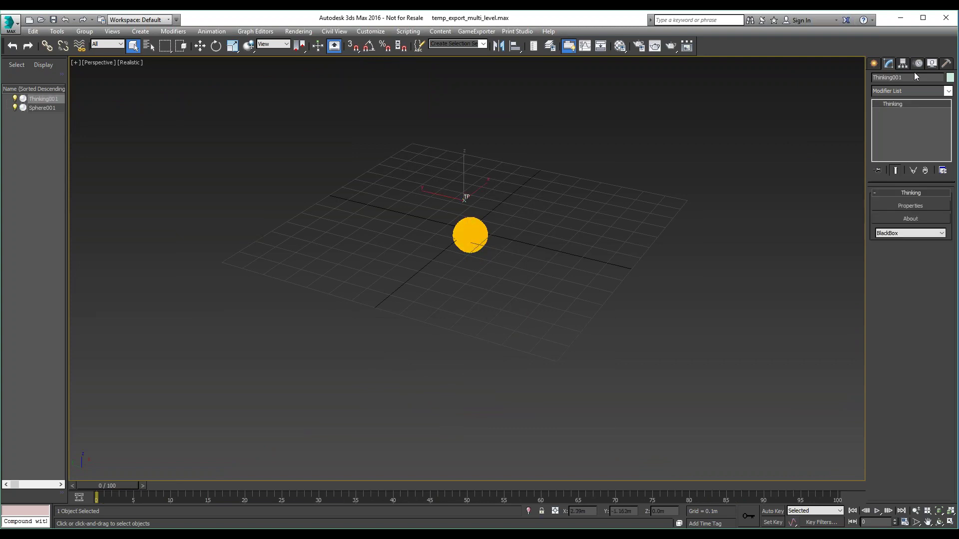
left_click(935, 206)
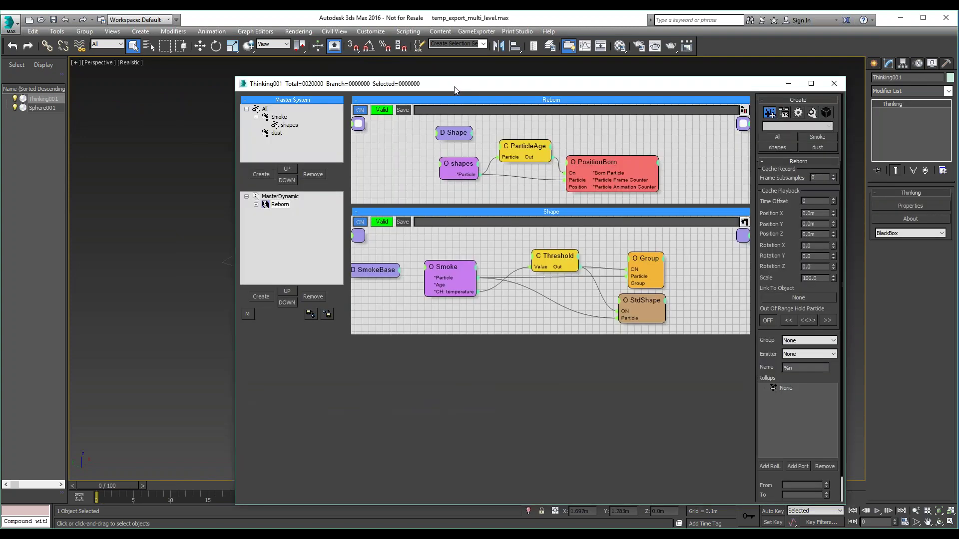
left_click_drag(454, 90, 251, 78)
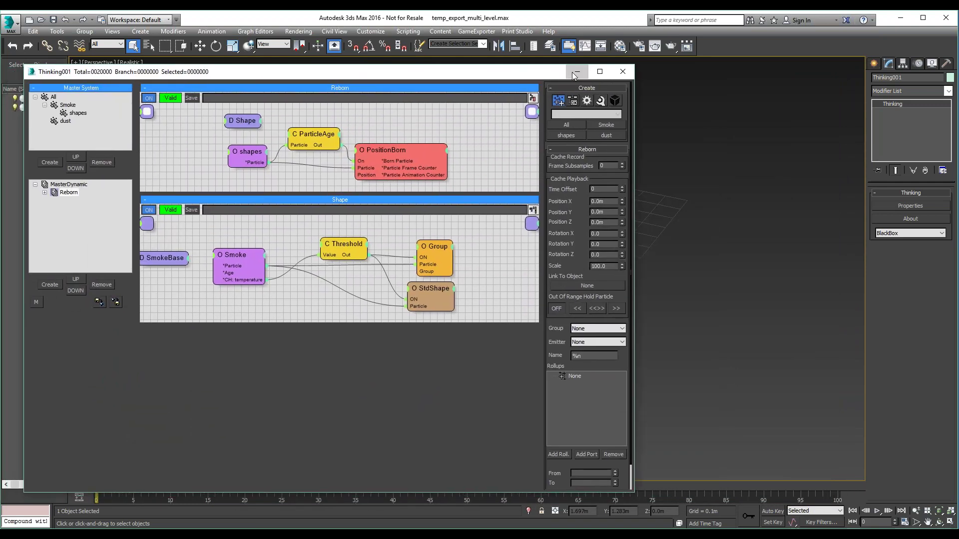
left_click(576, 73)
- Play the smoke simulation to frame 26 and inspect the sphere-shaped particles up close
left_click(877, 510)
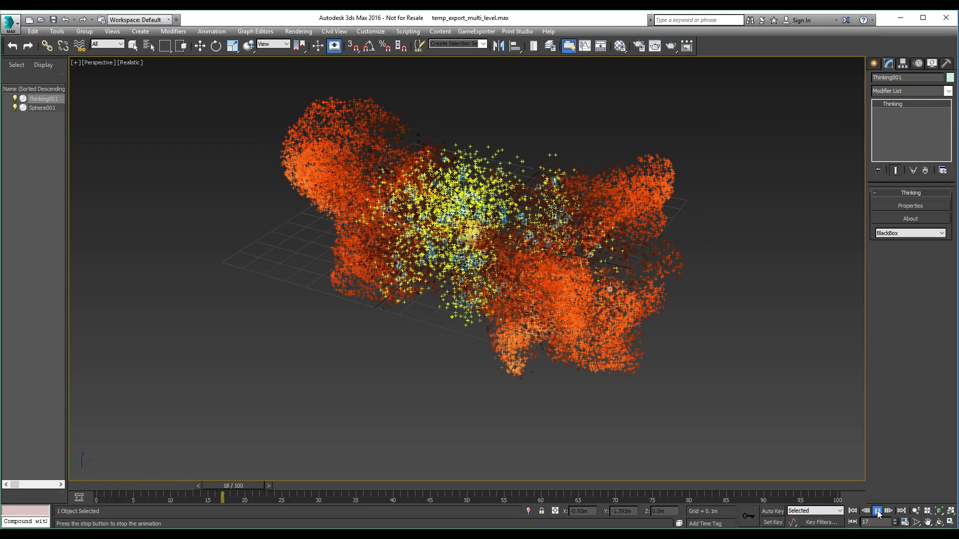
left_click(877, 511)
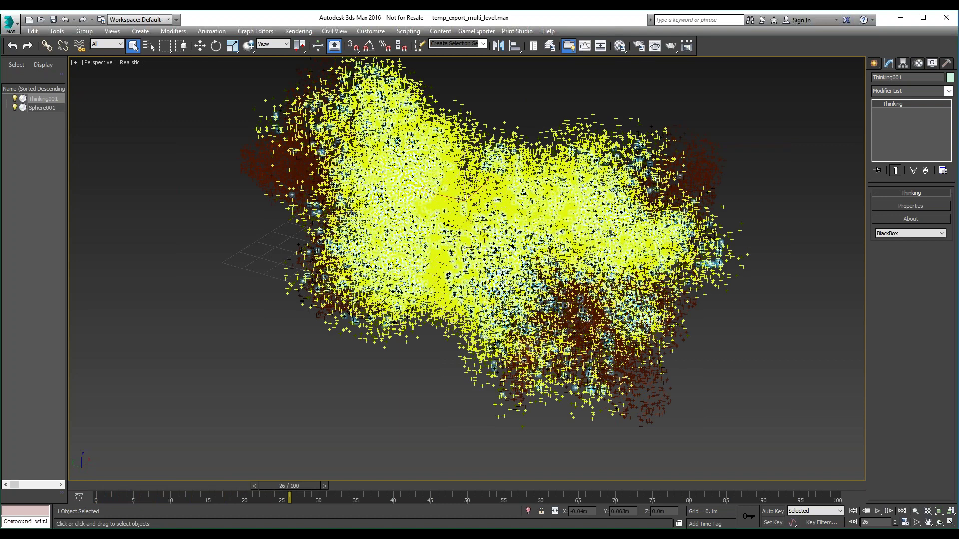
left_click(920, 513)
left_click_drag(493, 255, 493, 245)
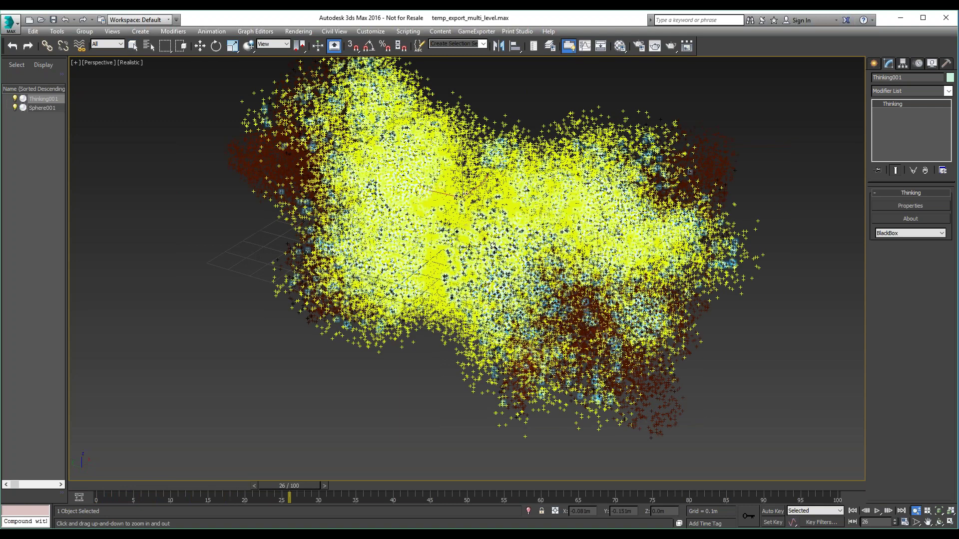
left_click_drag(494, 245, 481, 149)
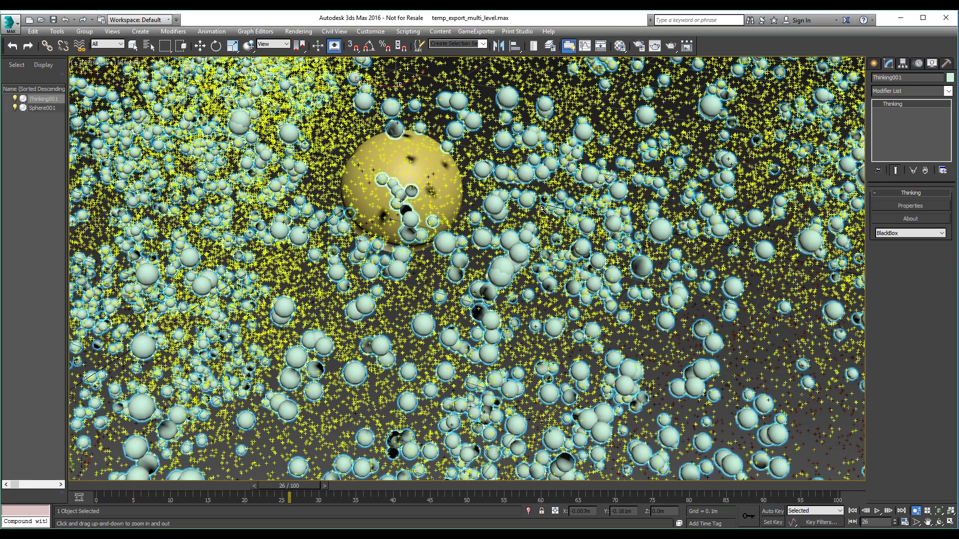
left_click_drag(542, 209, 553, 298)
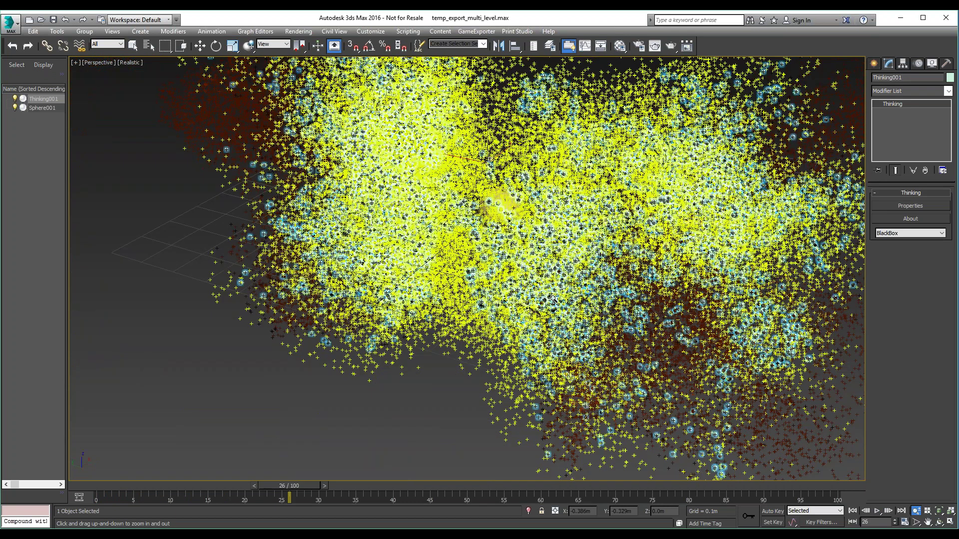
- Continue the simulation playback past frame 50, return to the first frame and bring back the Thinking Particles window
left_click(877, 511)
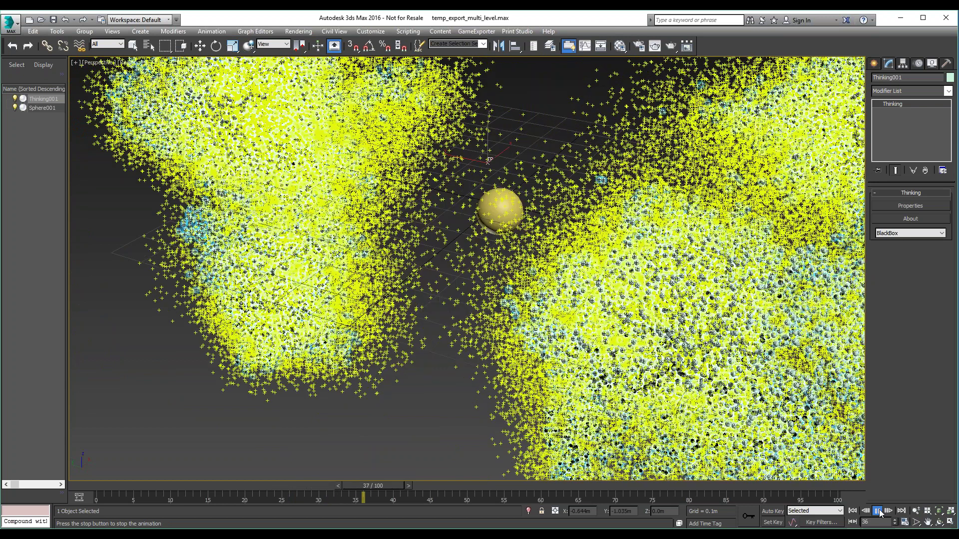
left_click(852, 511)
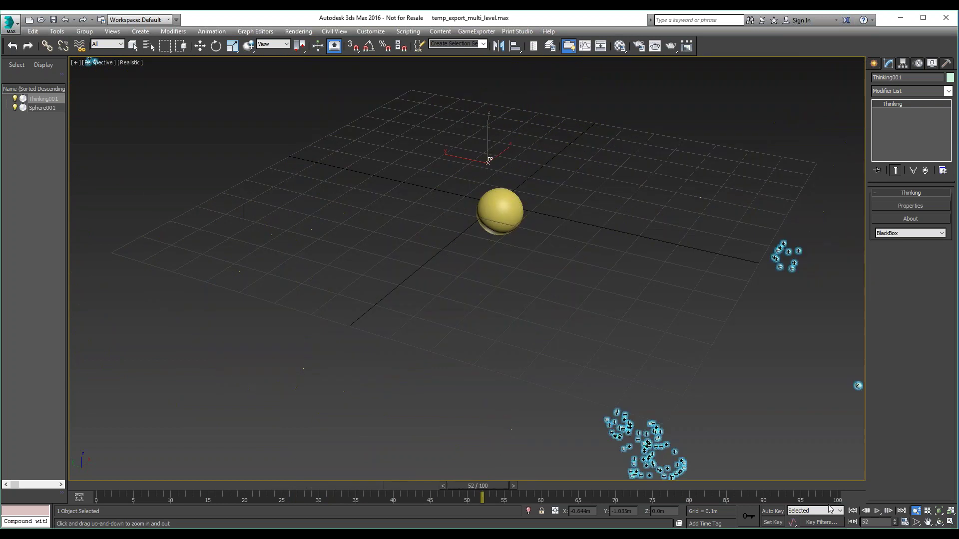
left_click(916, 511)
left_click_drag(449, 287, 428, 296)
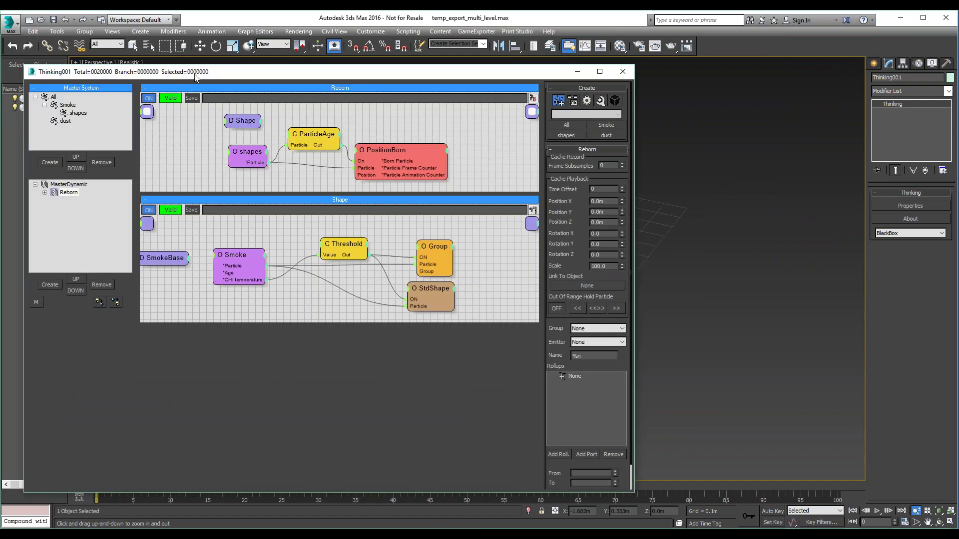
- Expand the Reborn, Shape and SmokeBase dynamic sets and enlarge the tree so their whole hierarchy fits
left_click_drag(195, 71, 346, 63)
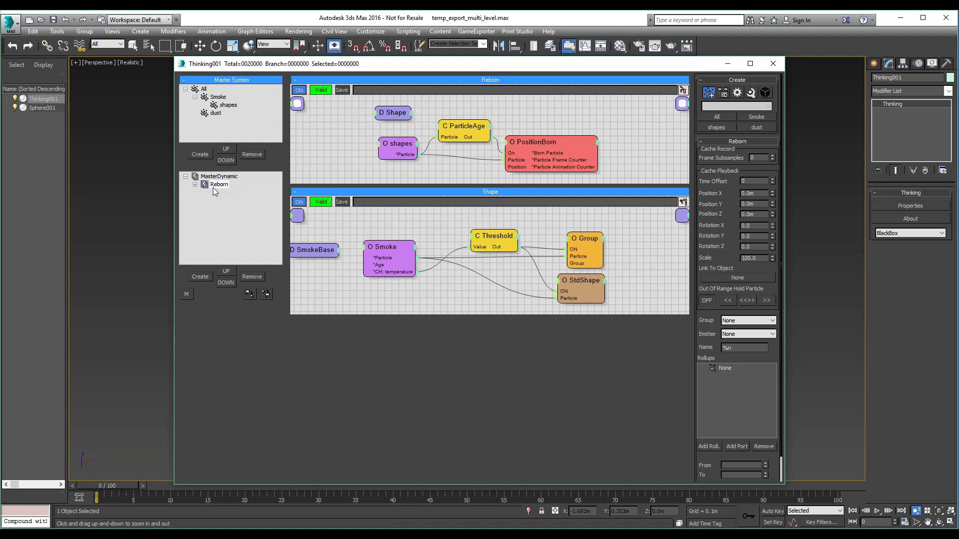
left_click(195, 185)
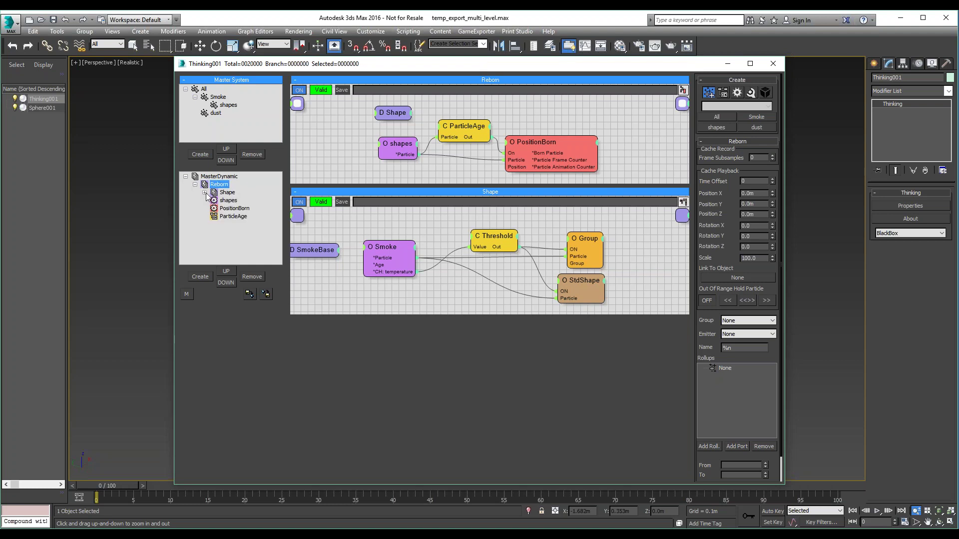
left_click(205, 193)
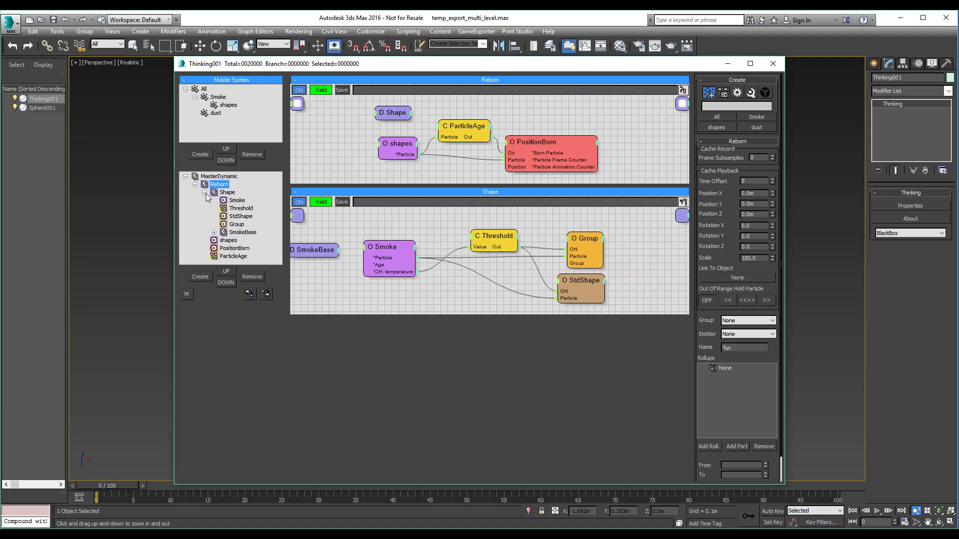
left_click(204, 193)
left_click(205, 193)
left_click(213, 232)
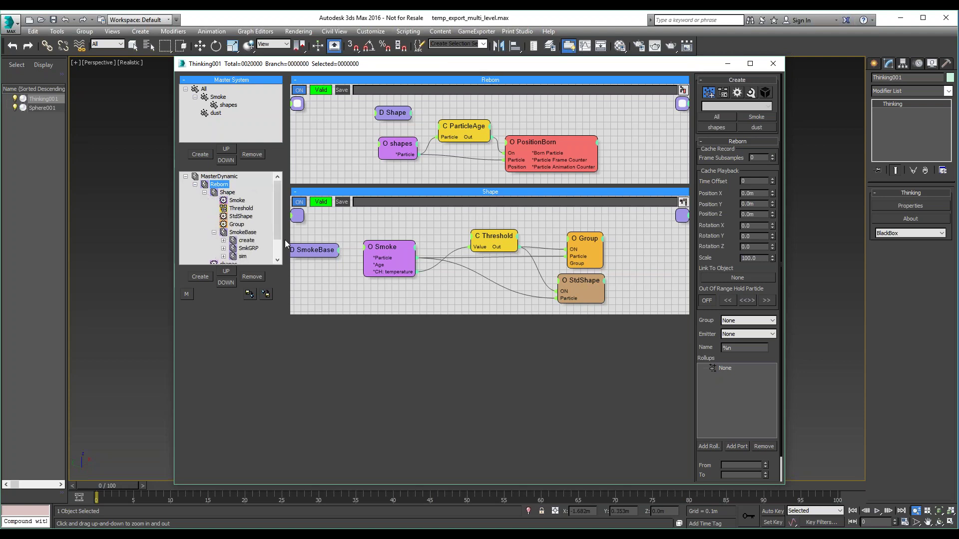
left_click_drag(279, 223, 277, 238)
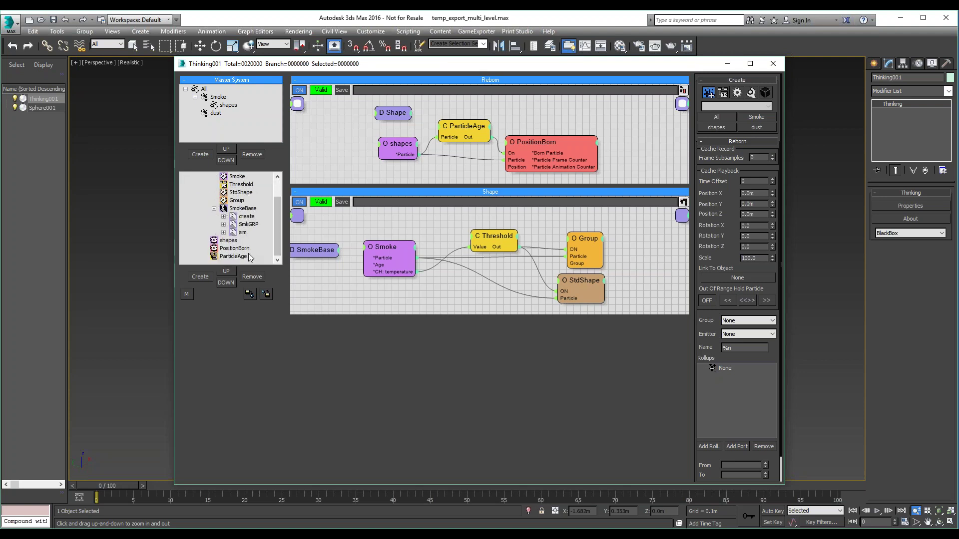
left_click_drag(264, 265, 264, 313)
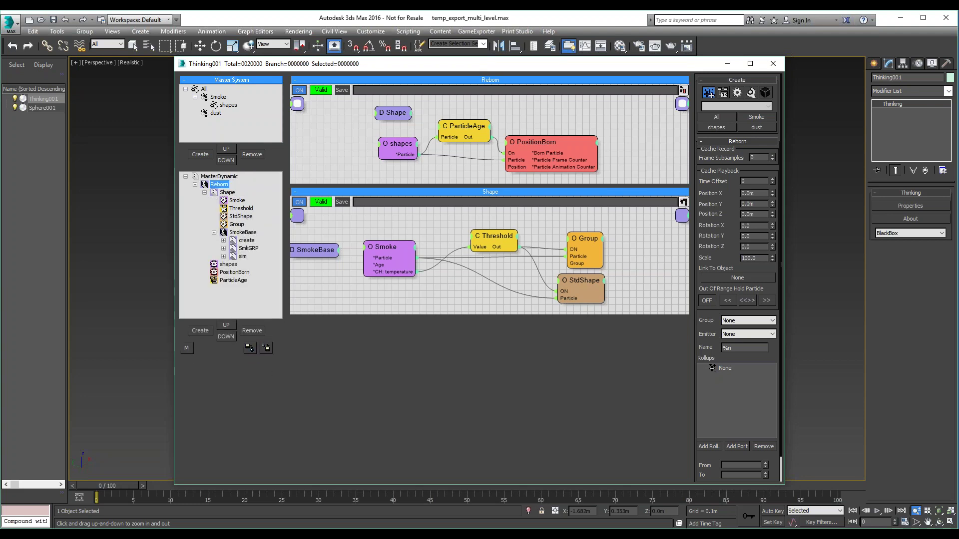
left_click(205, 192)
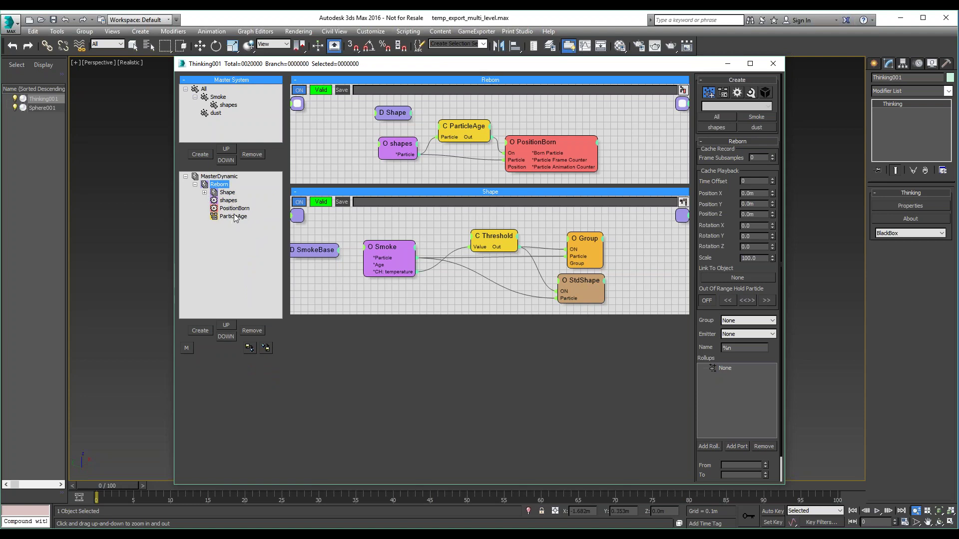
left_click(205, 193)
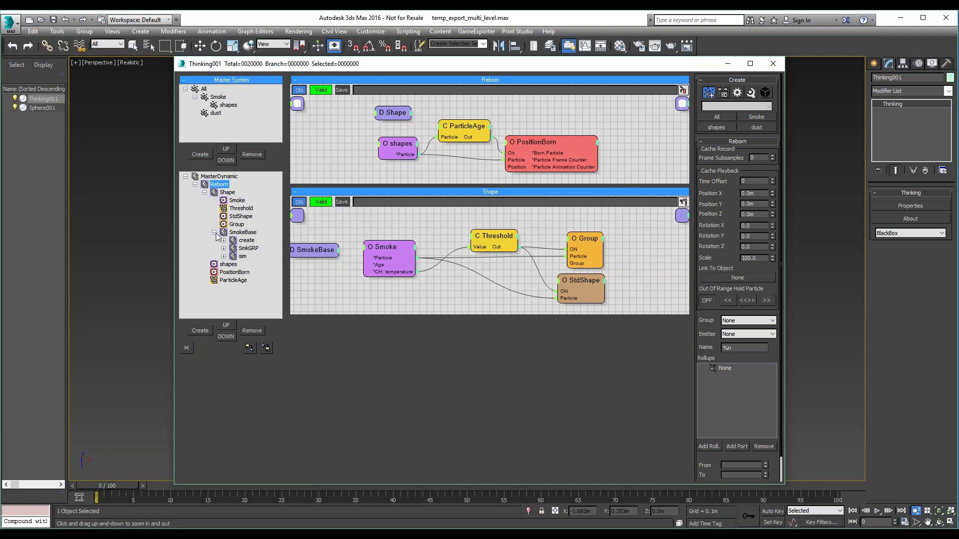
- Record a cache of the SmokeBase dynamic set as SmokeBase.tpc in the scale_test folder, using the tp_framecache format
left_click(243, 234)
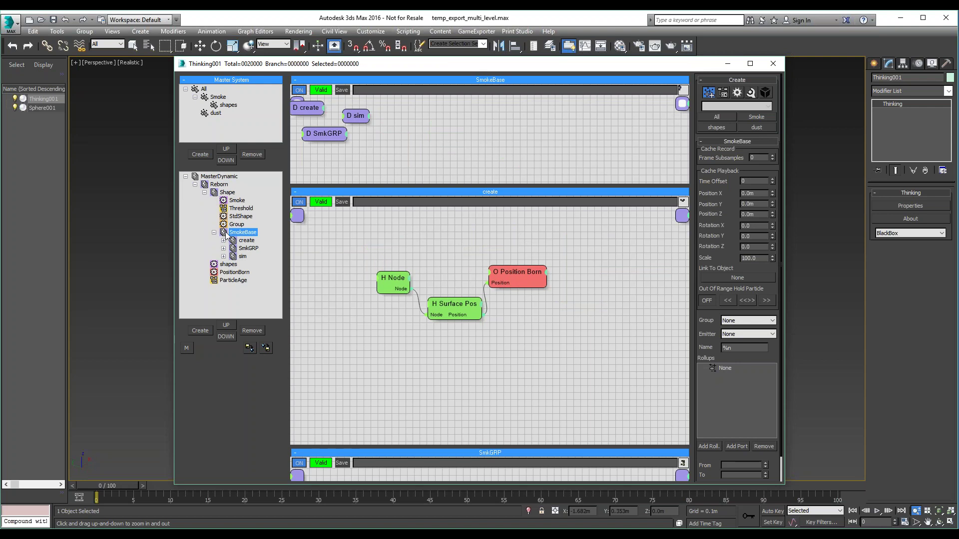
right_click(224, 234)
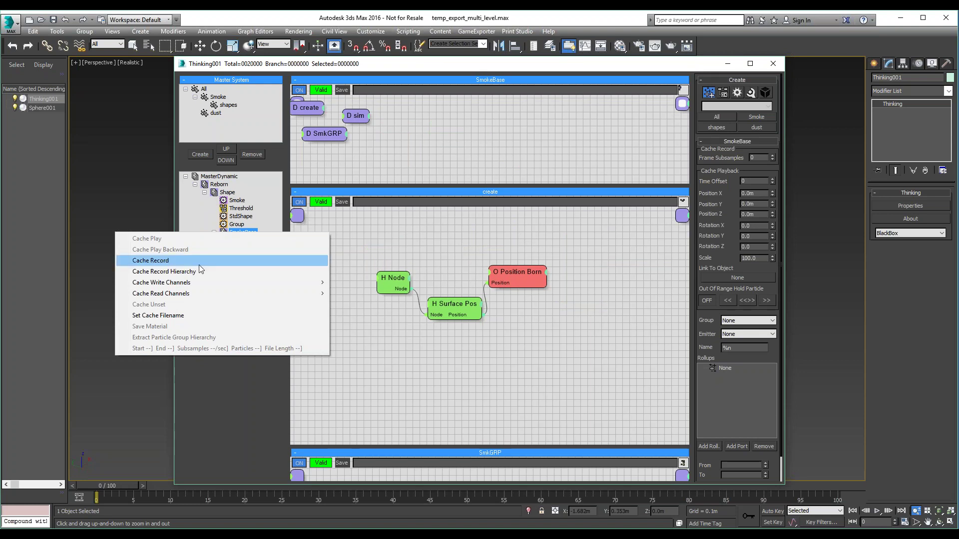
mouse_move(198, 283)
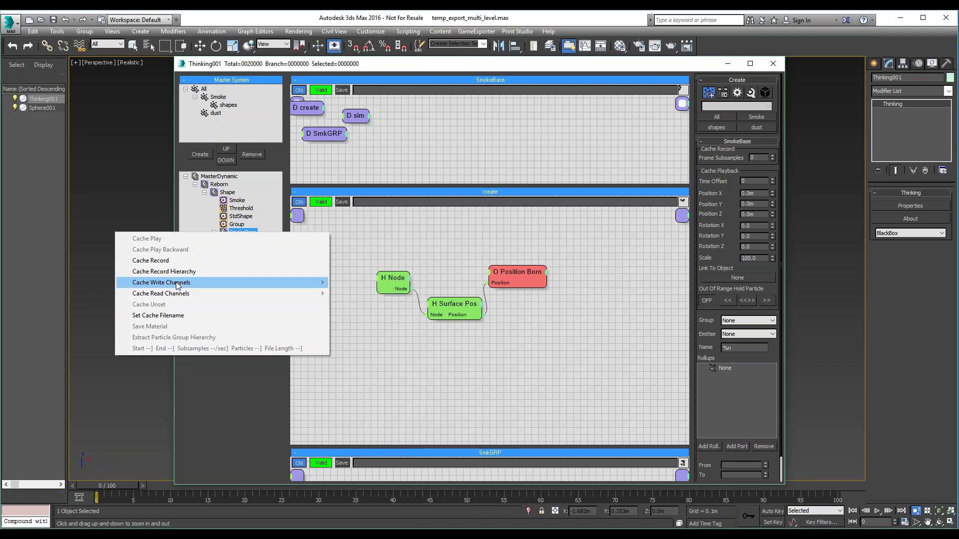
left_click(157, 261)
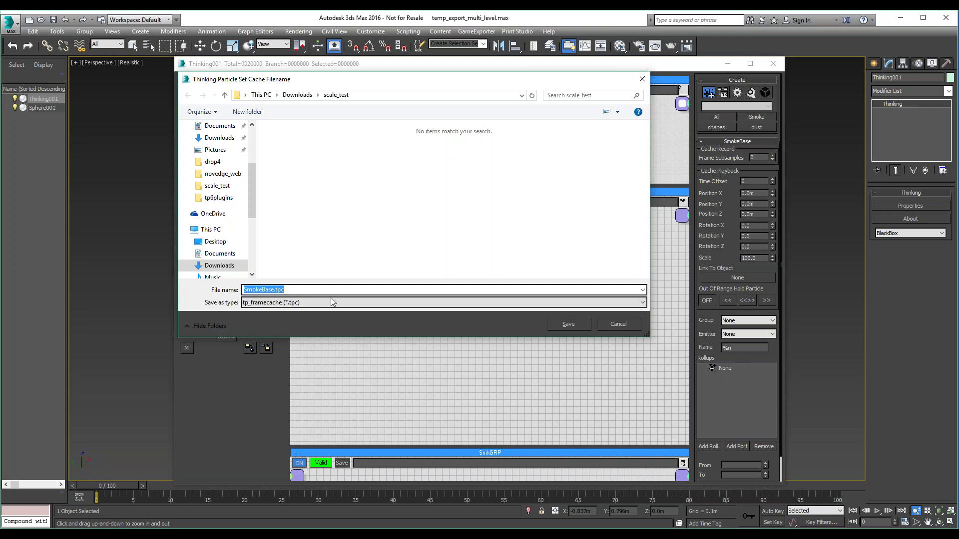
left_click(570, 325)
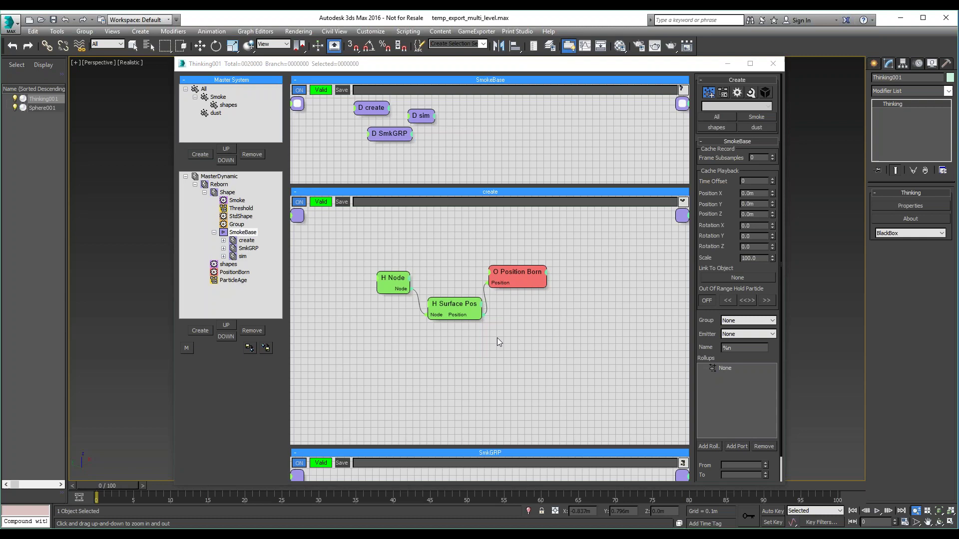
- Switch to File Explorer and examine the recorded SmokeBase frame files and their sizes in the scale_test folder
key("alt+Tab")
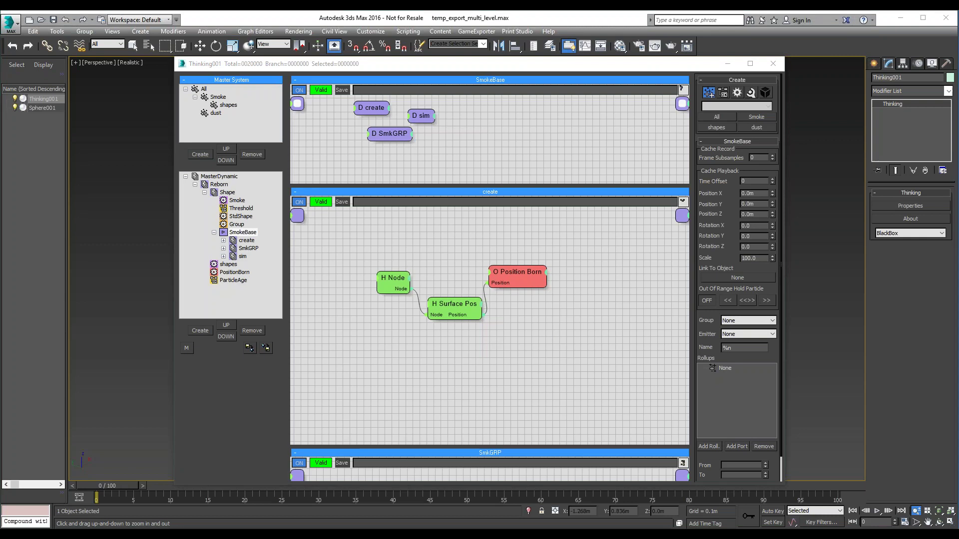
left_click_drag(74, 81, 359, 68)
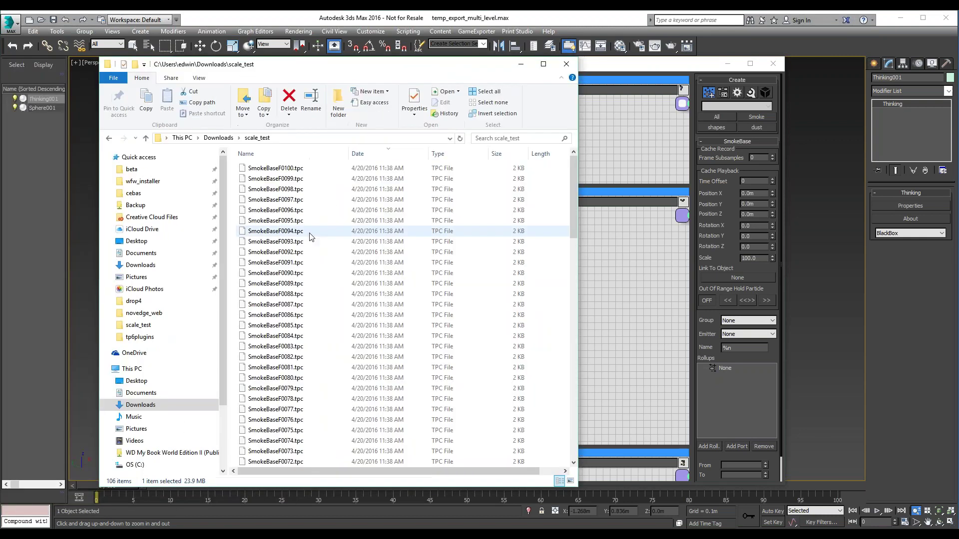
scroll(316, 341, "down", 17)
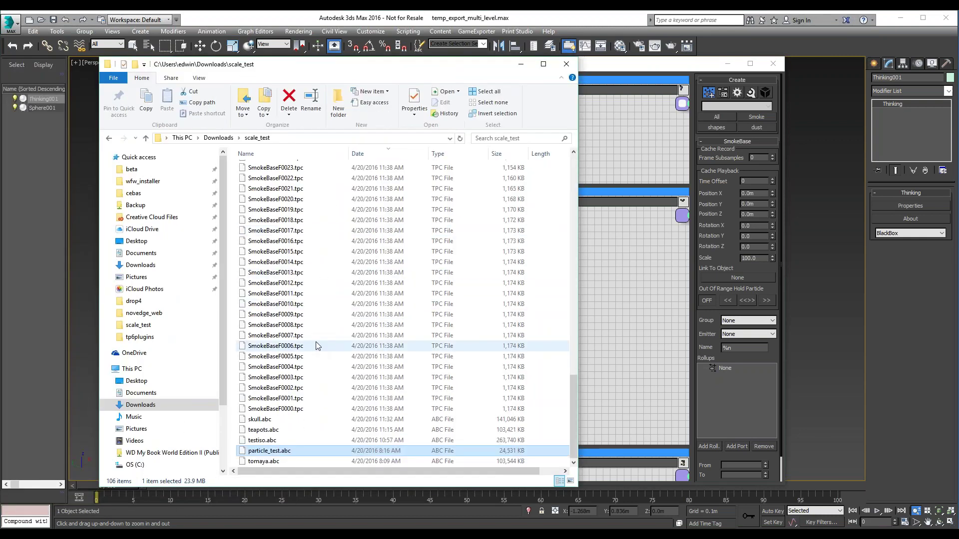
- Compare the sizes of the SmokeBase frame files across the whole scale_test listing and switch back to 3ds Max
scroll(315, 345, "up", 20)
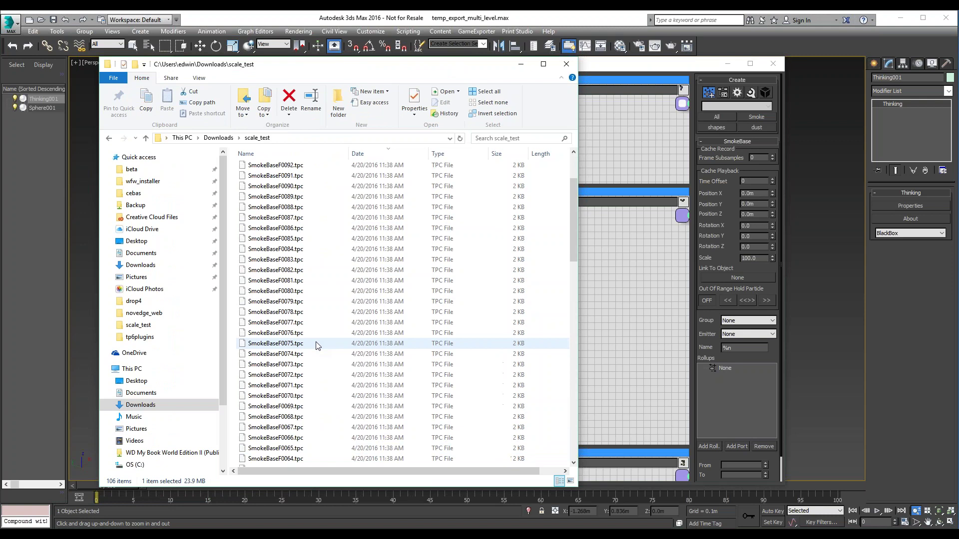
scroll(288, 197, "down", 7)
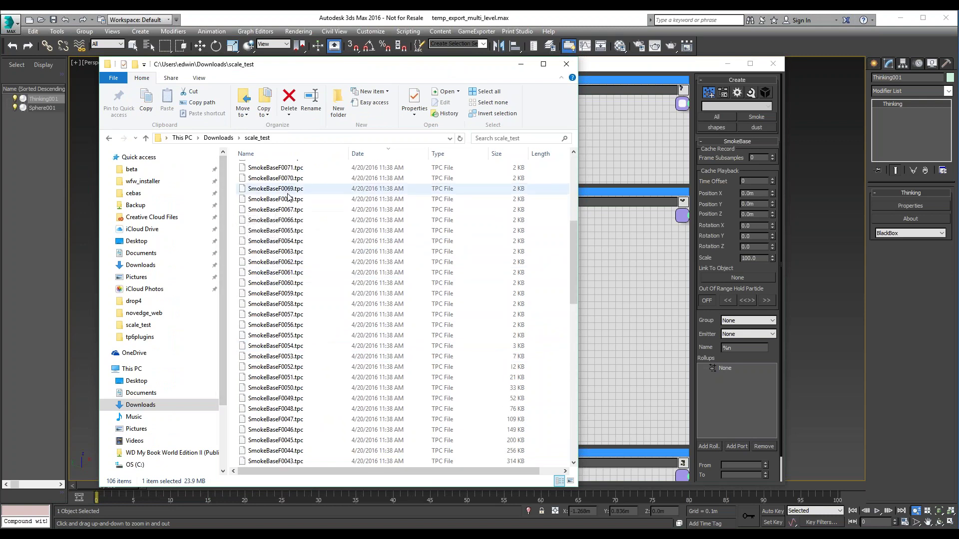
scroll(288, 197, "down", 14)
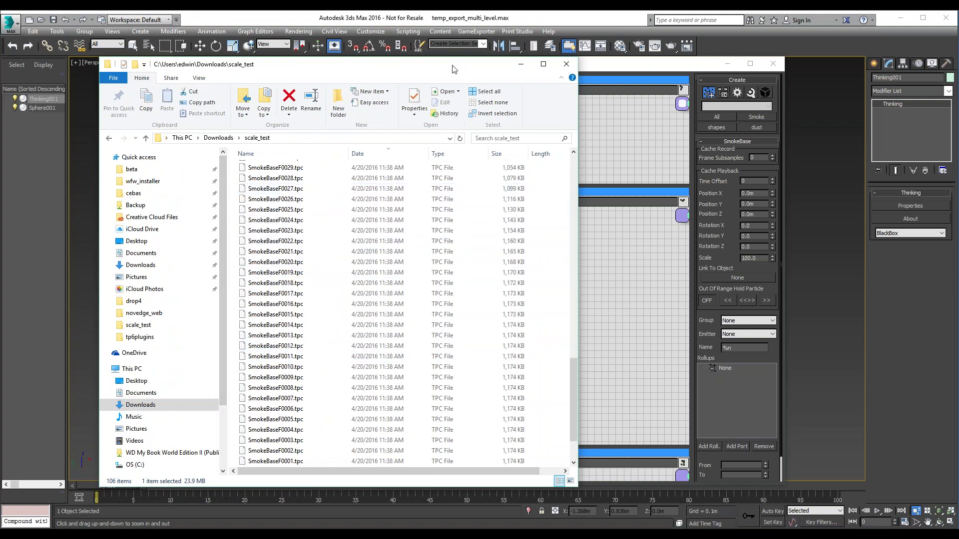
key("alt+Tab")
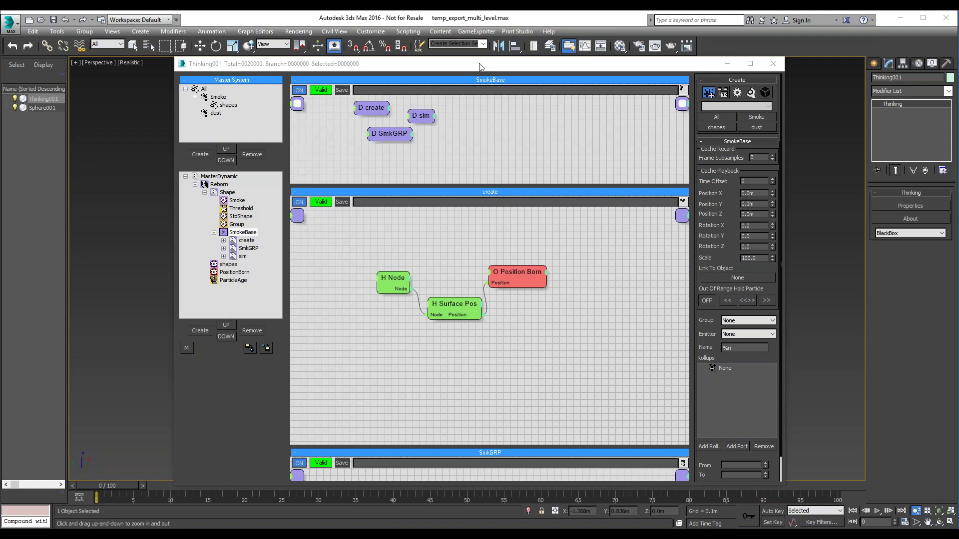
- Clear the Thinking Particles window from the viewport, scrub the SmokeBase cache to frame 4 and return to the first frame
left_click_drag(479, 67, 364, 77)
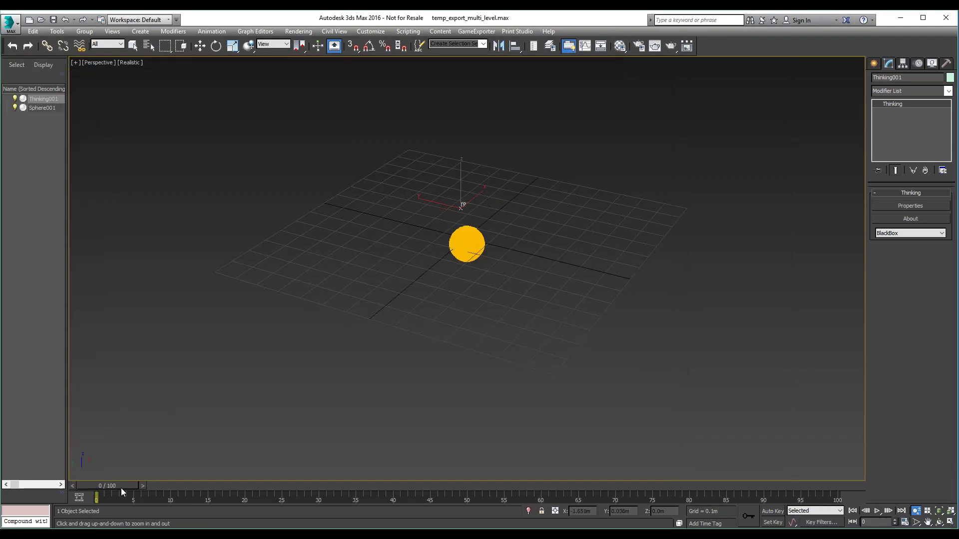
left_click_drag(97, 487, 130, 487)
key("alt+z")
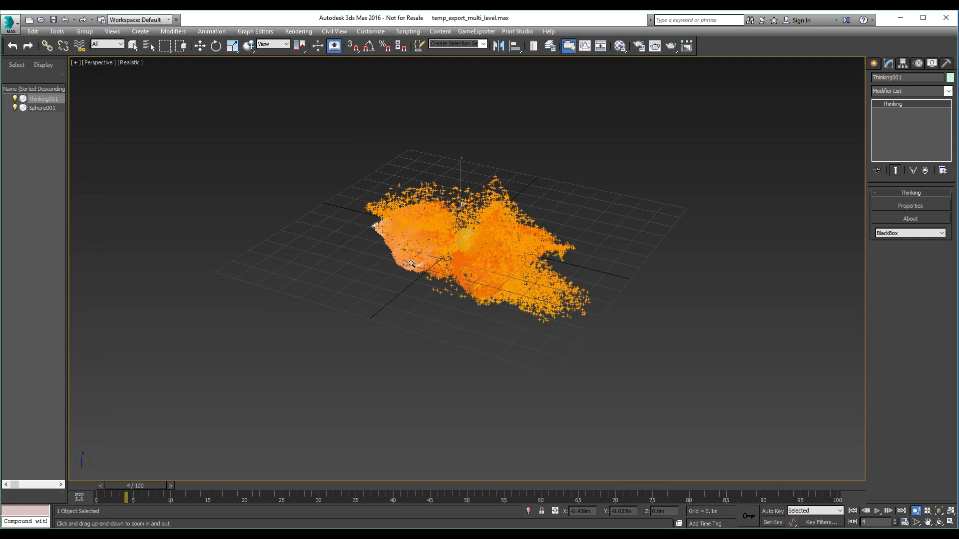
key("Escape")
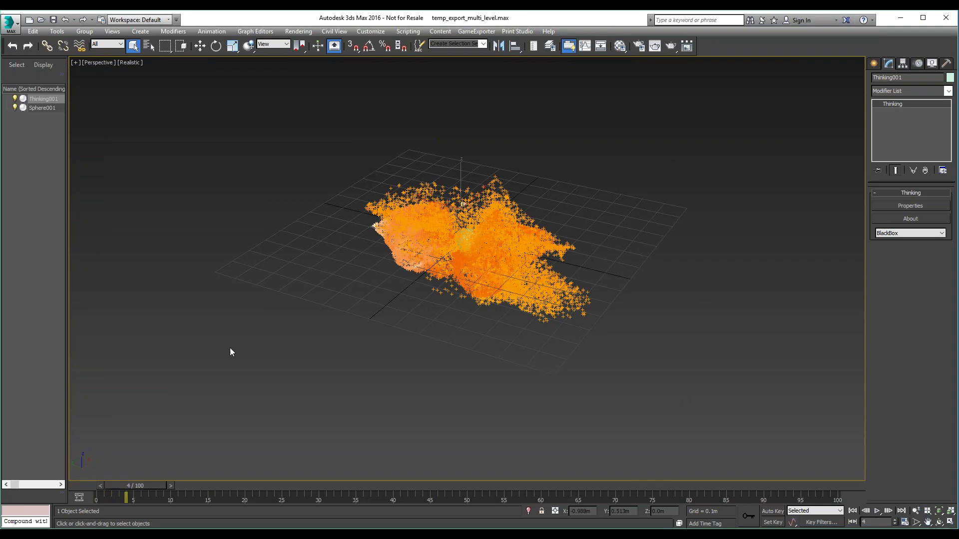
left_click(854, 511)
- Reopen the Thinking Particles setup and record a cache of the Shape dynamic set as Shape.tpc in scale_test, using the tp_framecache format
left_click(910, 205)
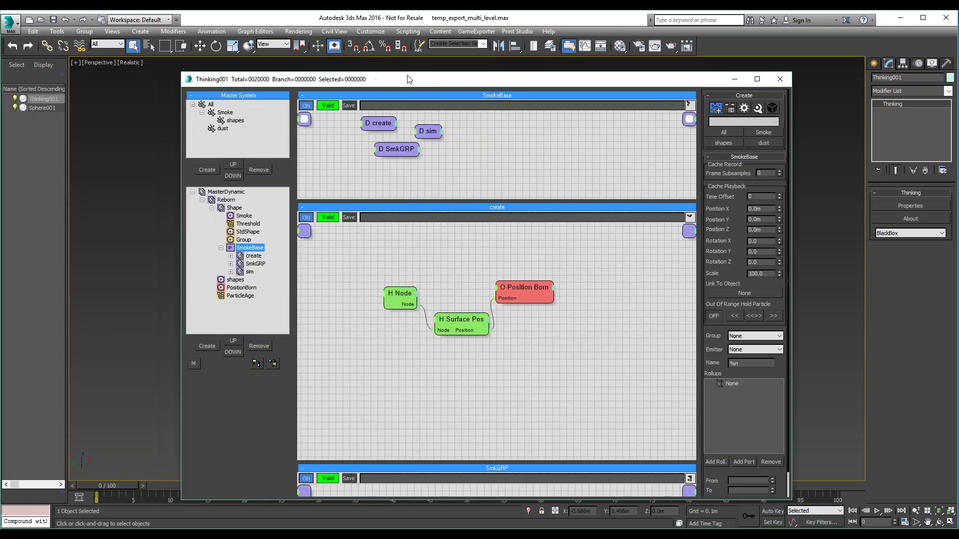
left_click_drag(408, 79, 396, 75)
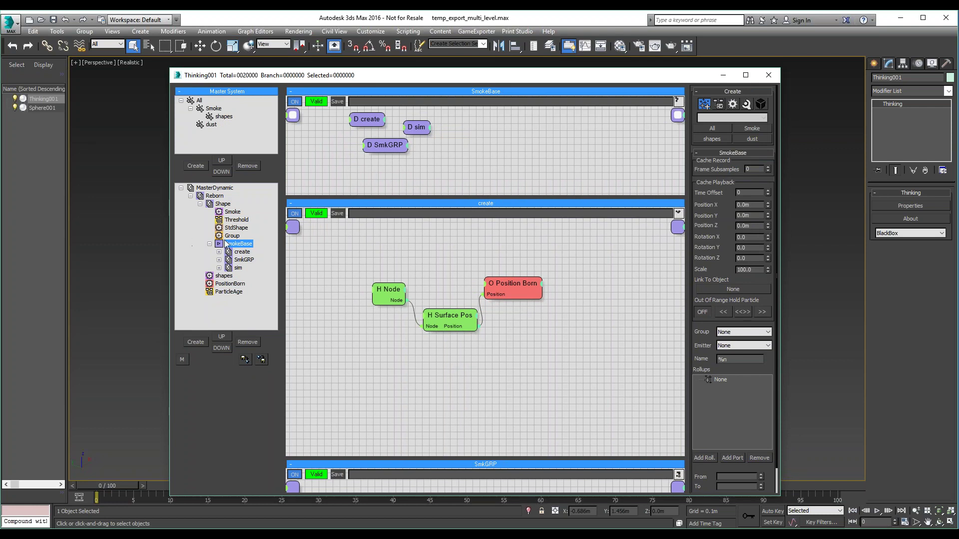
left_click(210, 244)
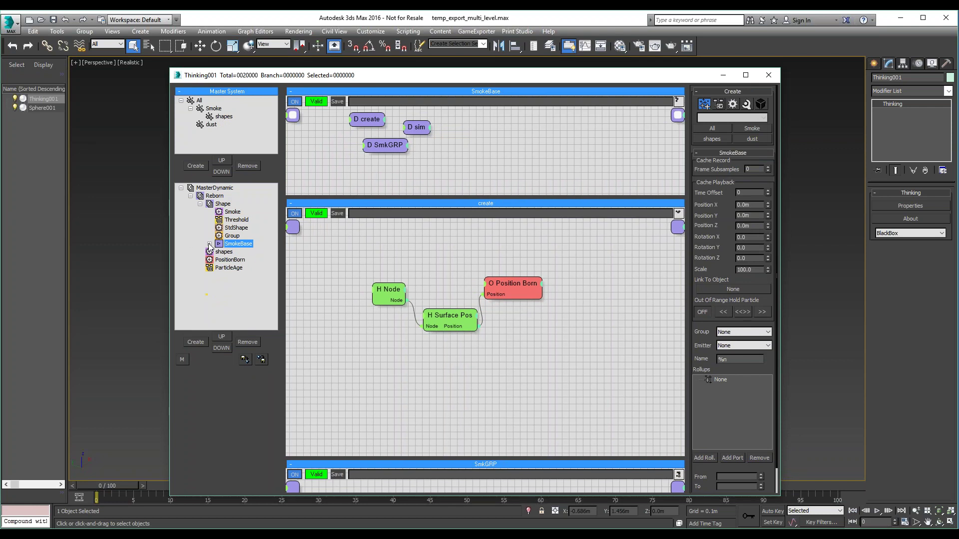
left_click(223, 204)
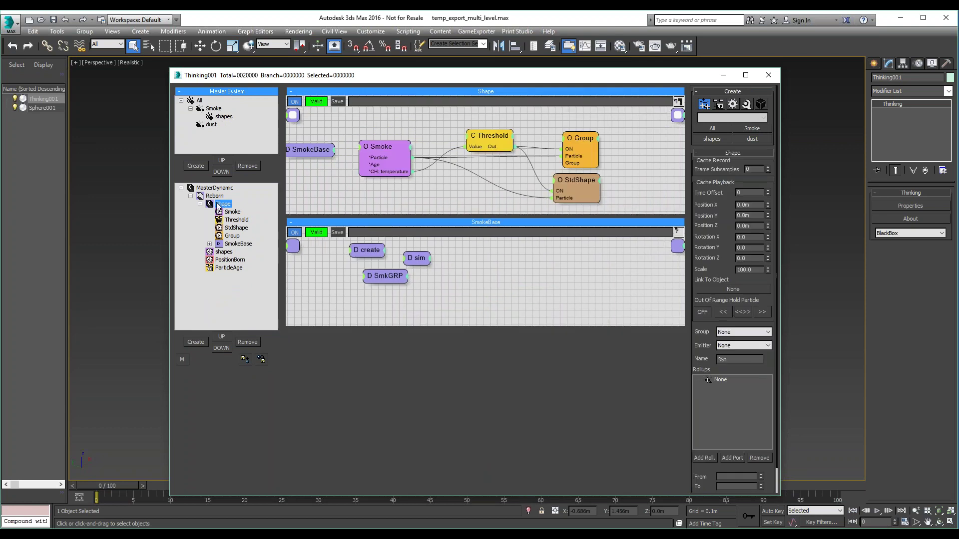
right_click(210, 205)
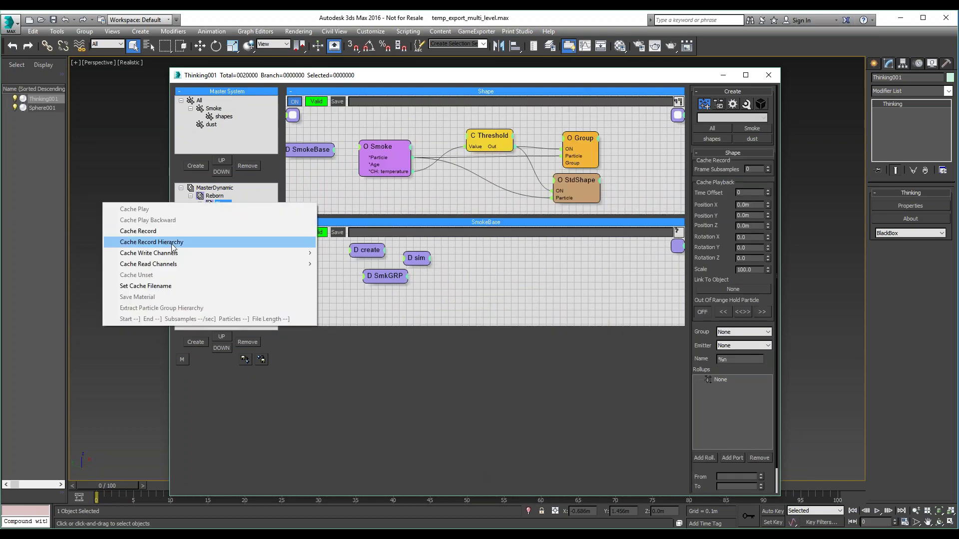
left_click(161, 230)
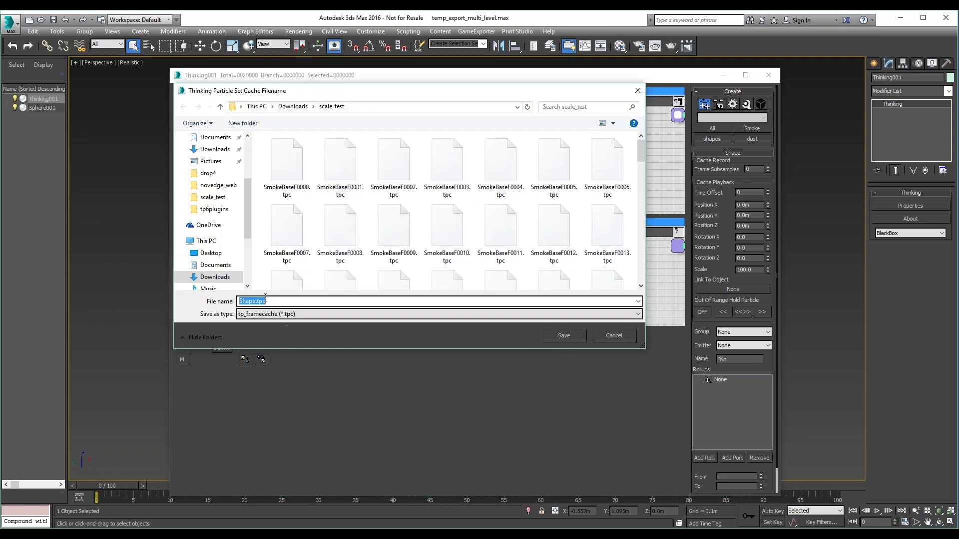
left_click(567, 336)
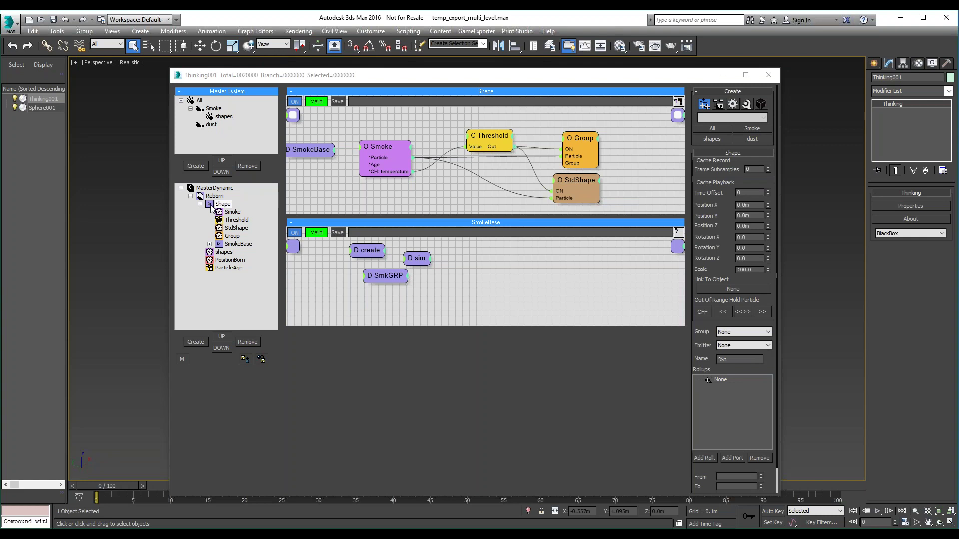
- Review the Shape set's recorded cache information and its available cache read channels
right_click(211, 204)
mouse_move(210, 255)
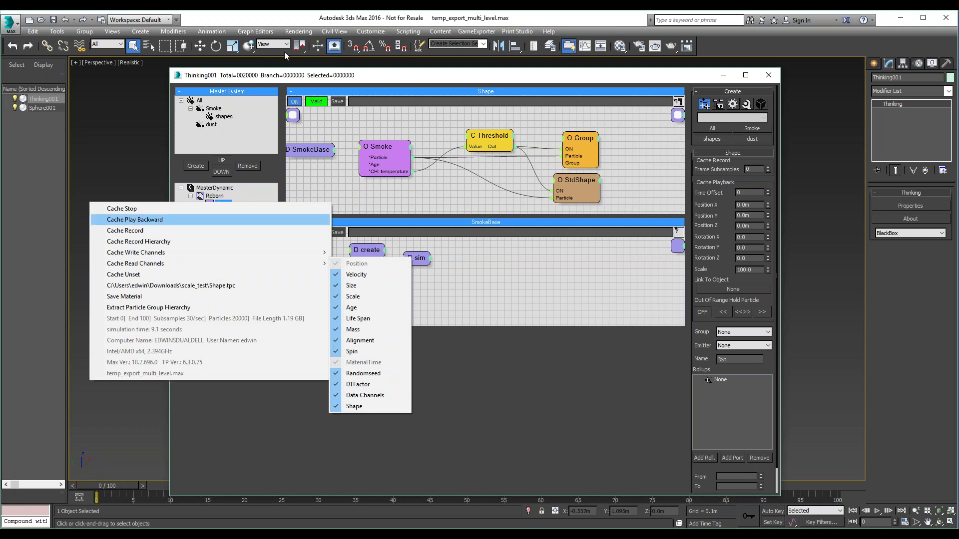
right_click(281, 74)
left_click(494, 84)
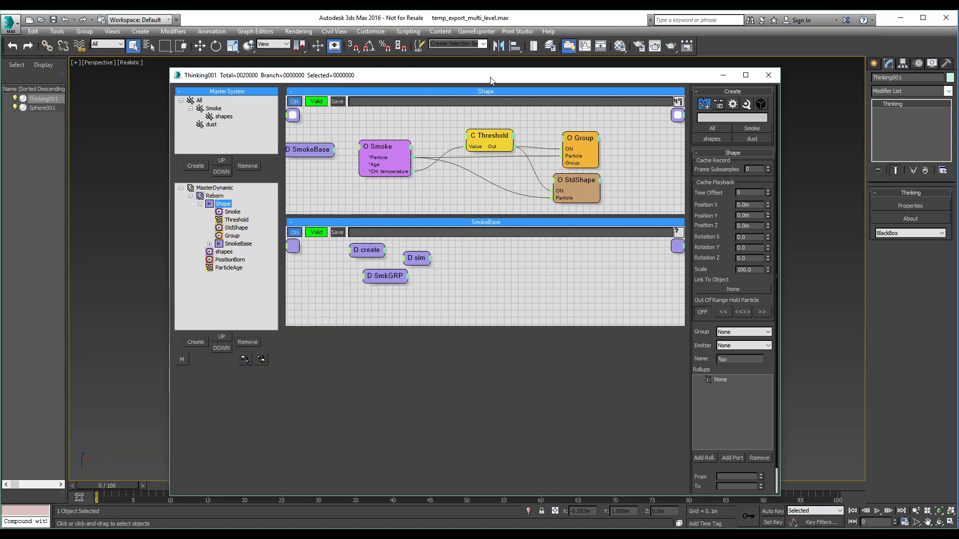
- Minimize the Thinking Particles window, play the Shape cache in the viewport and return to the first frame
left_click(725, 76)
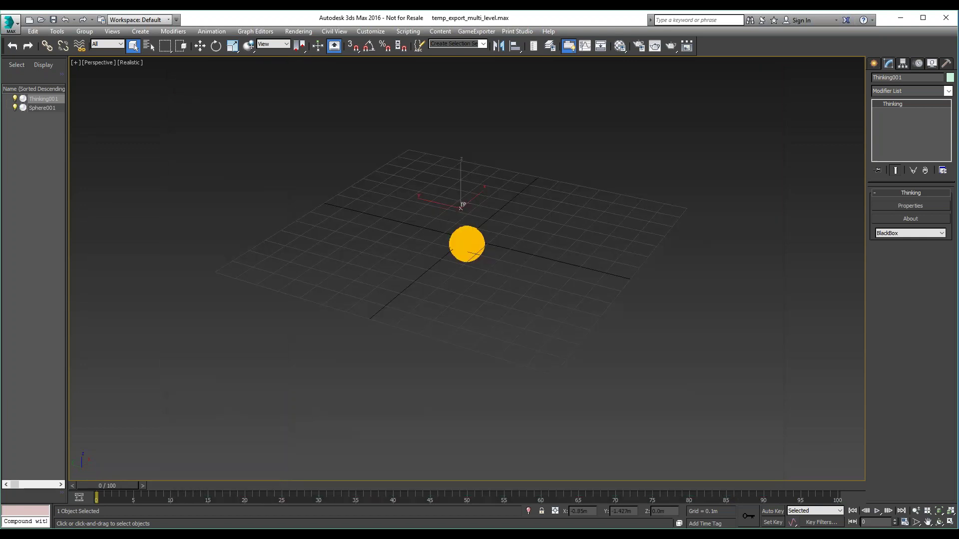
left_click(878, 511)
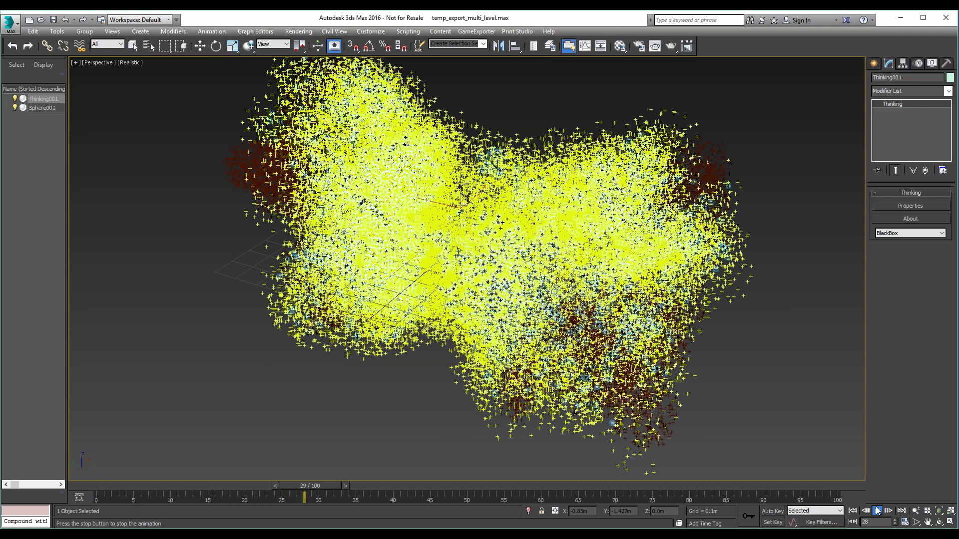
left_click(878, 510)
left_click(133, 46)
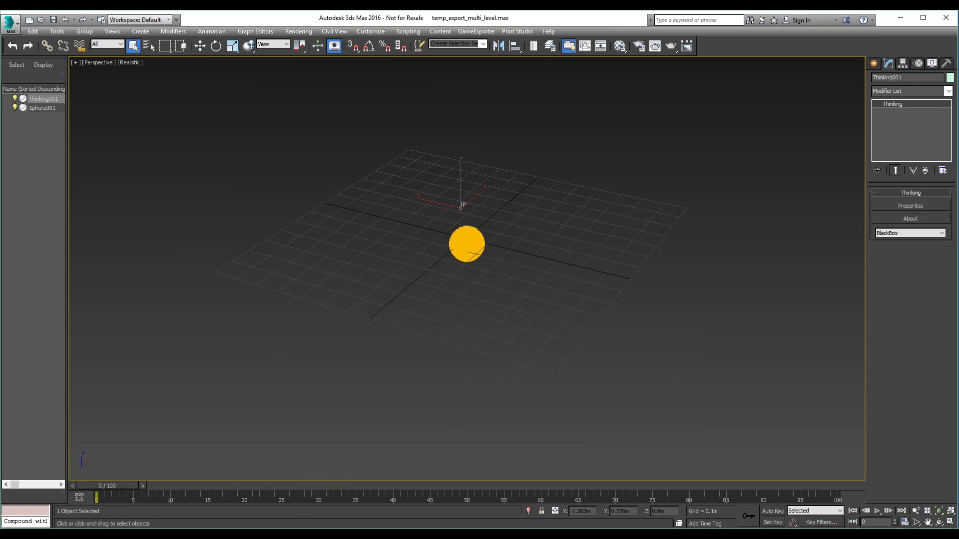
- Bring back the Thinking Particles window and record a cache of the Reborn dynamic set as Reborn.tpc in the scale_test folder
double_click(460, 207)
left_click(220, 203)
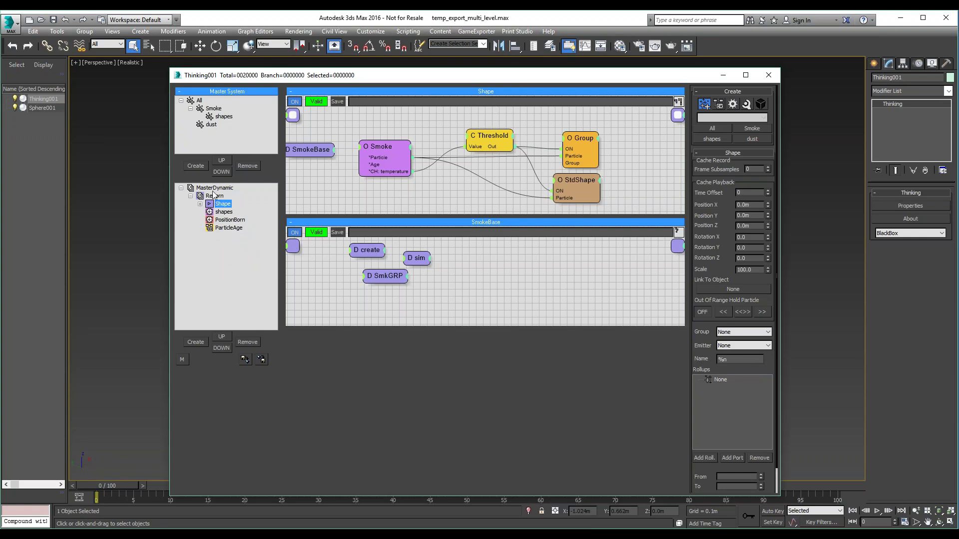
left_click(200, 204)
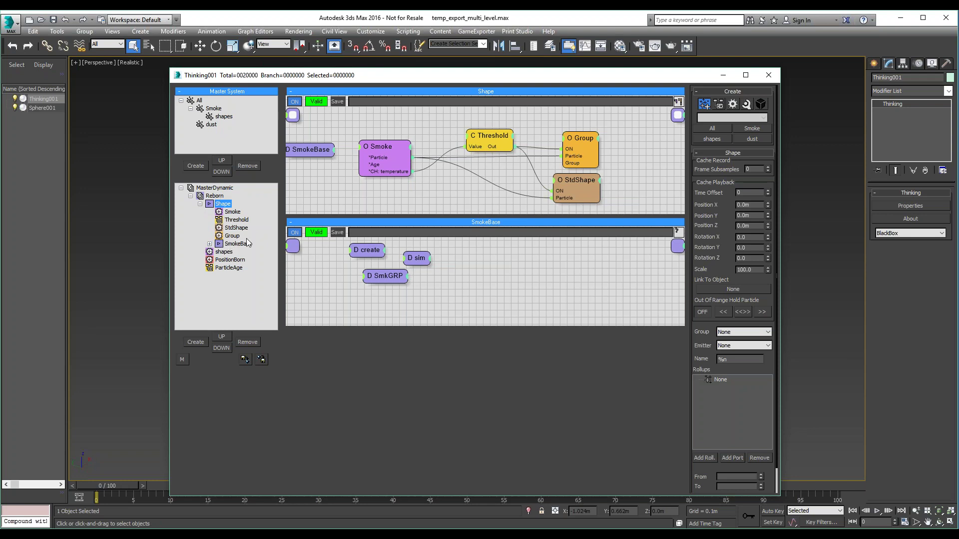
left_click(203, 196)
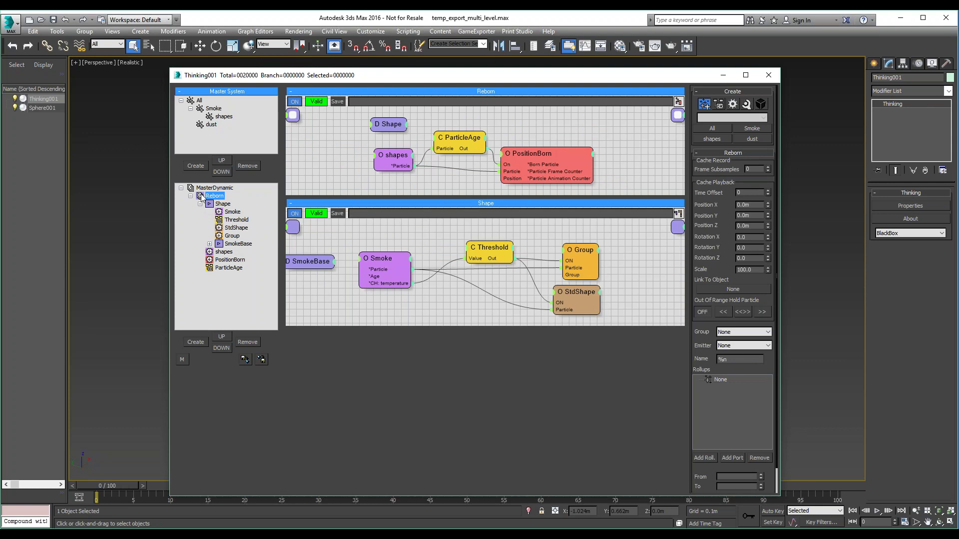
right_click(202, 198)
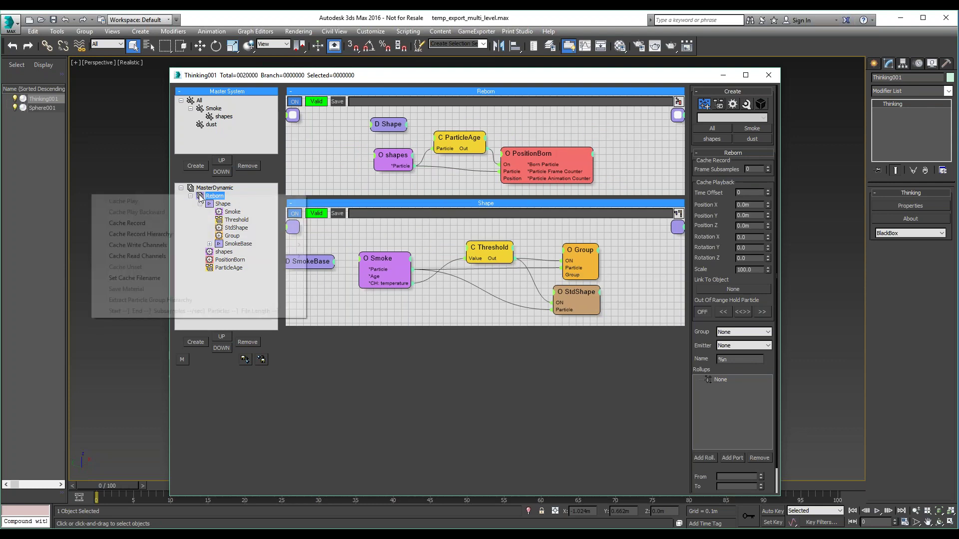
left_click(148, 223)
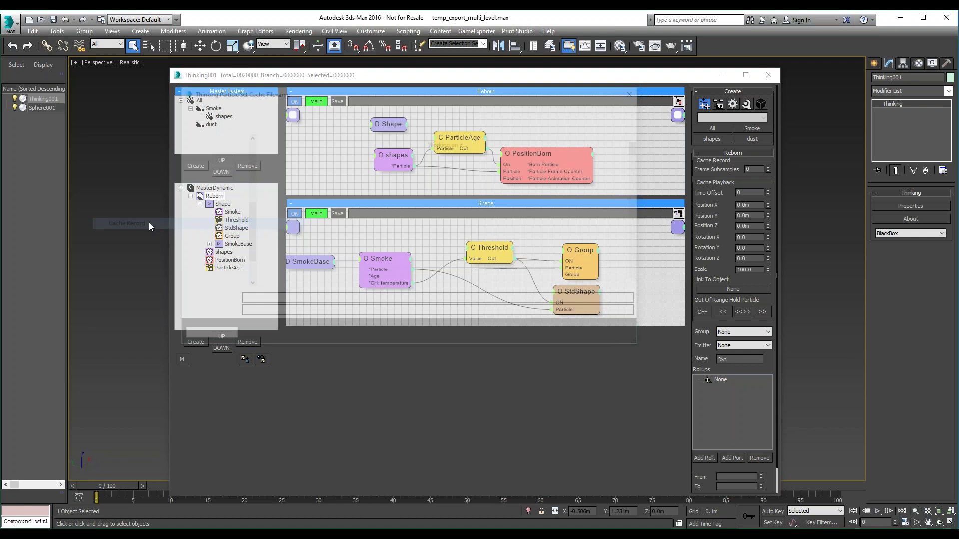
left_click(564, 336)
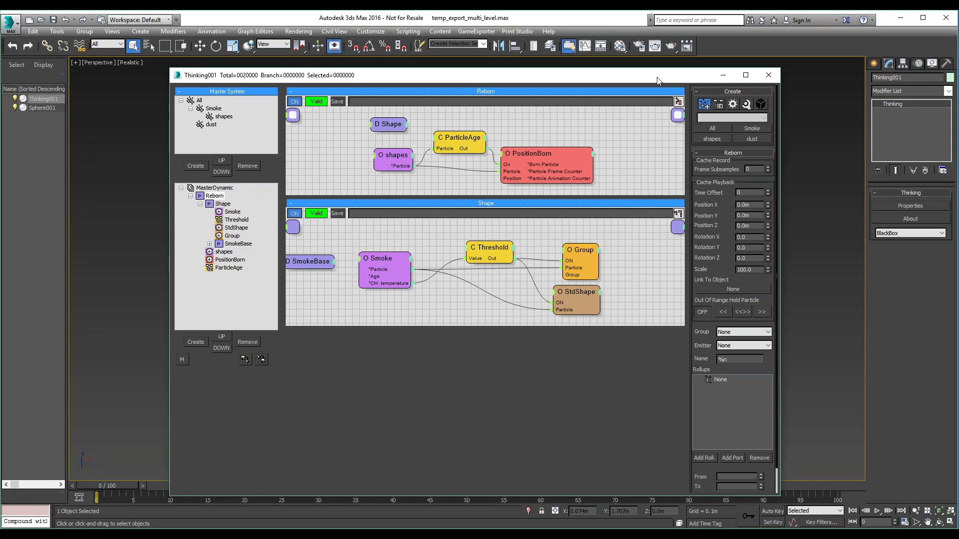
- Move the Thinking Particles window aside and play the Reborn cache in the viewport to about frame 28
left_click_drag(657, 80, 24, 72)
left_click(877, 510)
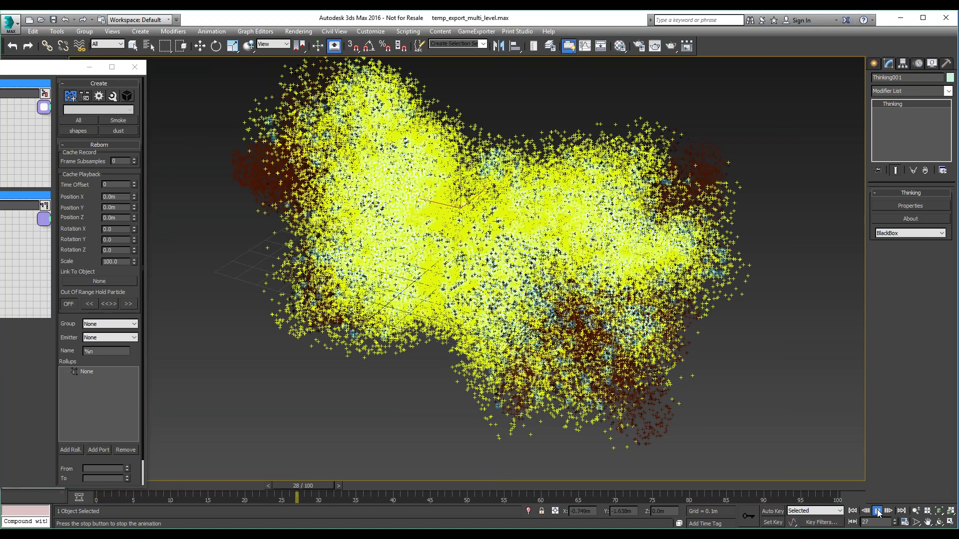
left_click(878, 513)
- Bring the Thinking Particles window back into view, open the hierarchy cache record for Reborn and inspect SmokeBase's recording info
left_click_drag(50, 67, 270, 76)
right_click(97, 194)
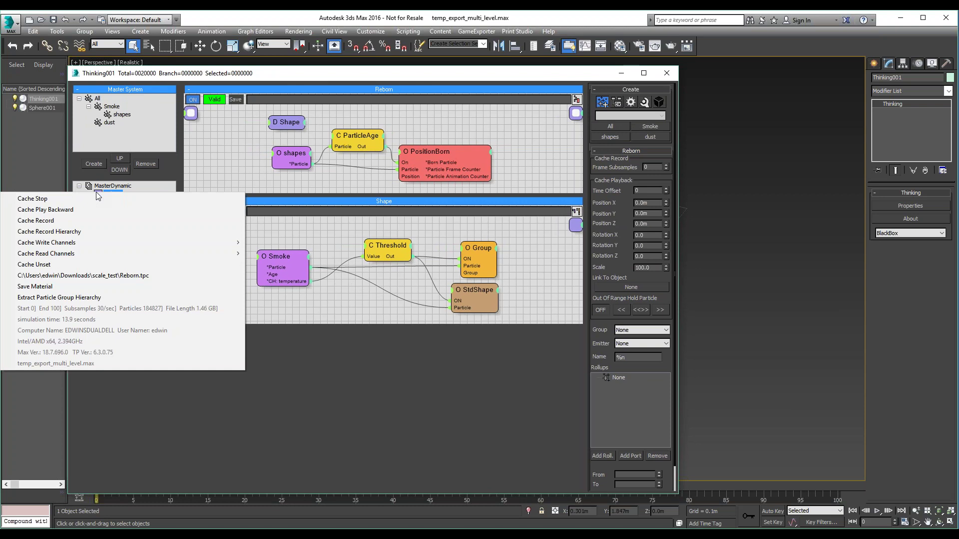
left_click(67, 234)
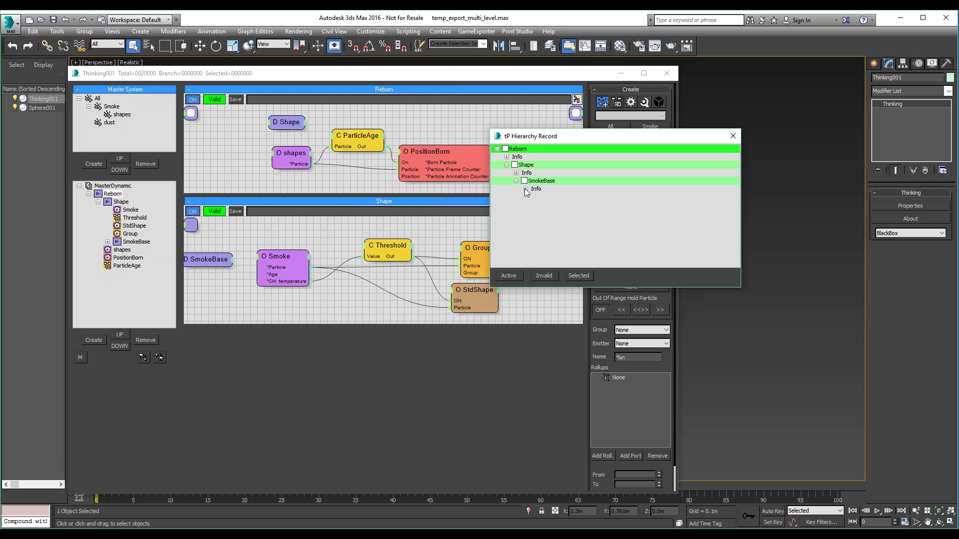
left_click(526, 189)
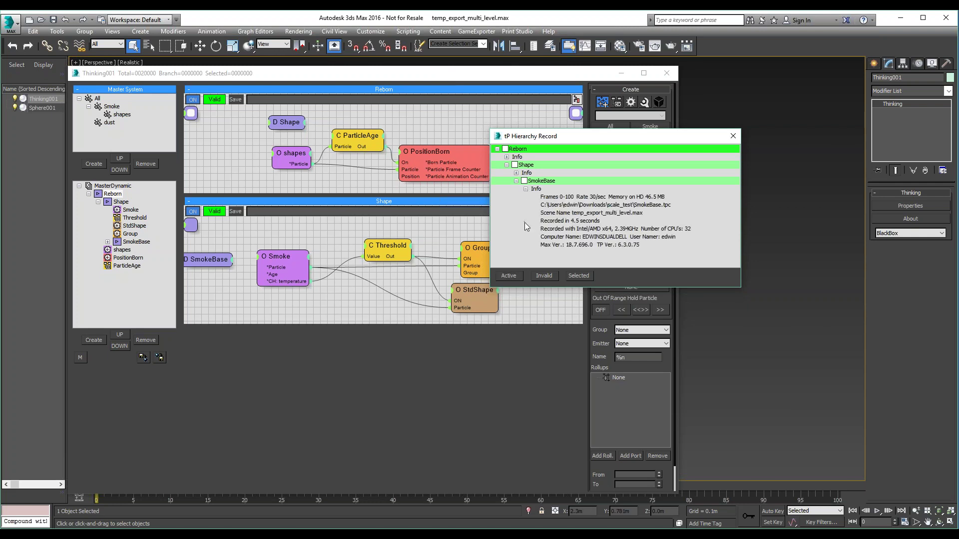
left_click(526, 189)
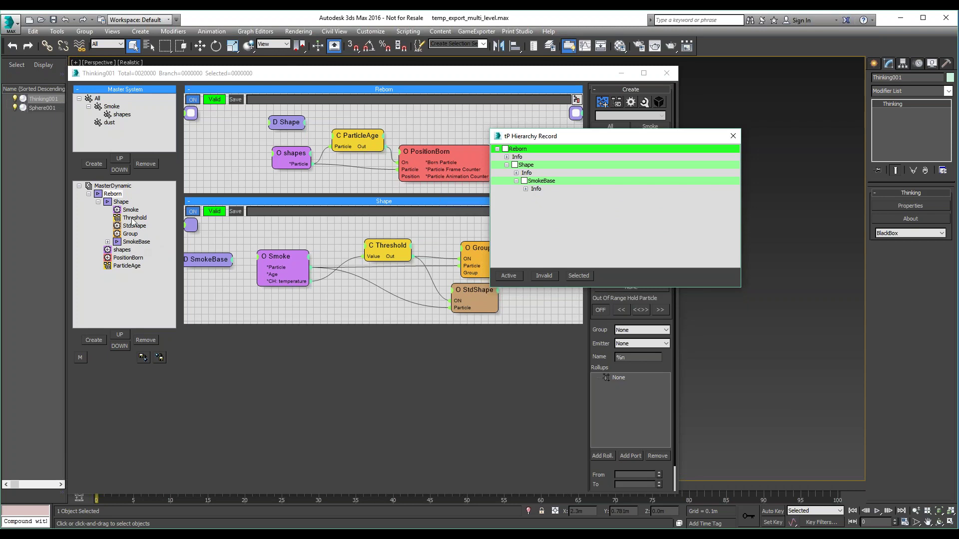
- Place the tP Hierarchy Record window below the node graph and set Threshold 1 of the Shape set's Threshold condition to 1.98
left_click(124, 203)
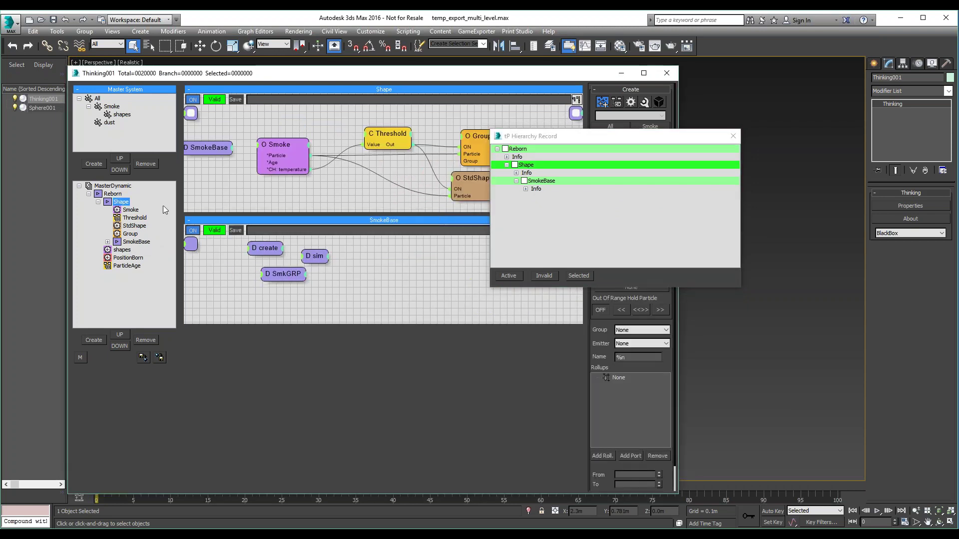
left_click(136, 212)
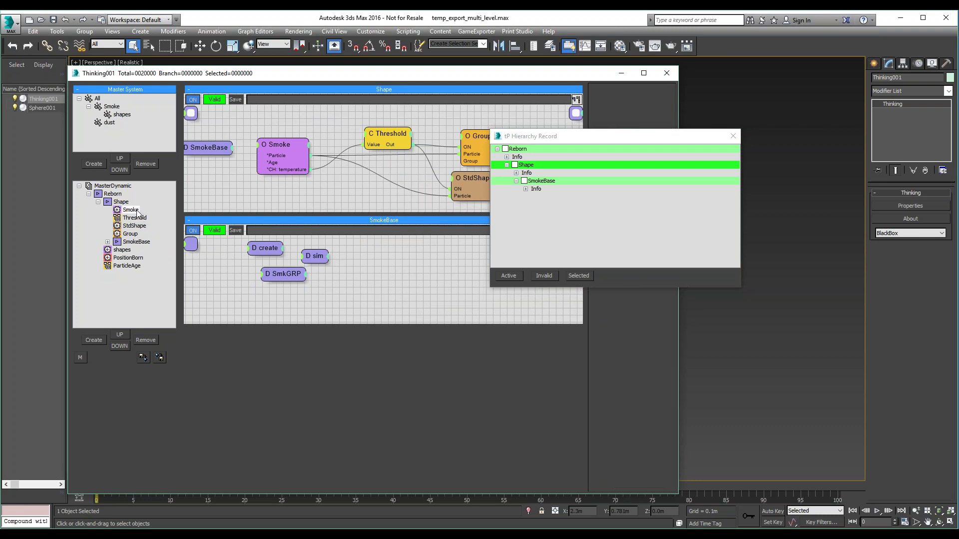
left_click(648, 141)
left_click_drag(648, 141, 447, 332)
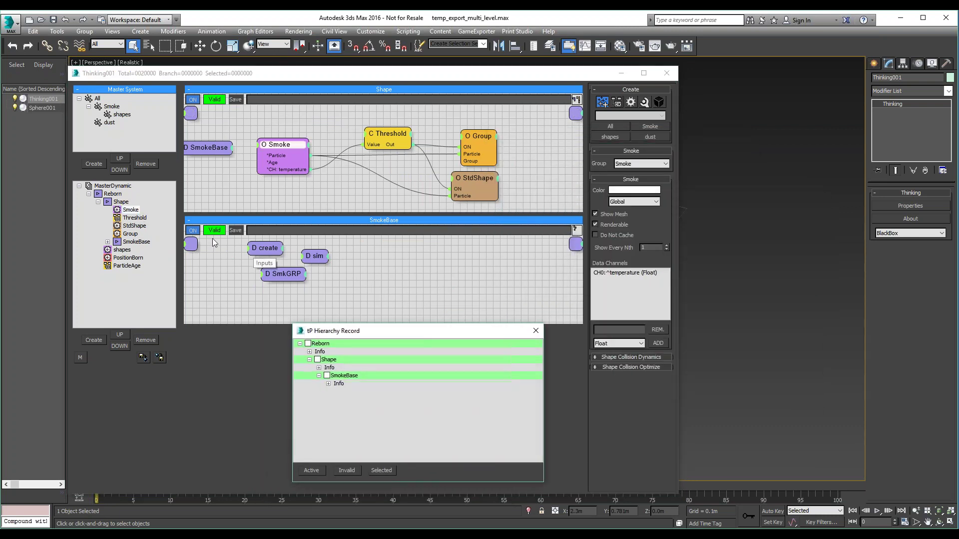
left_click(140, 219)
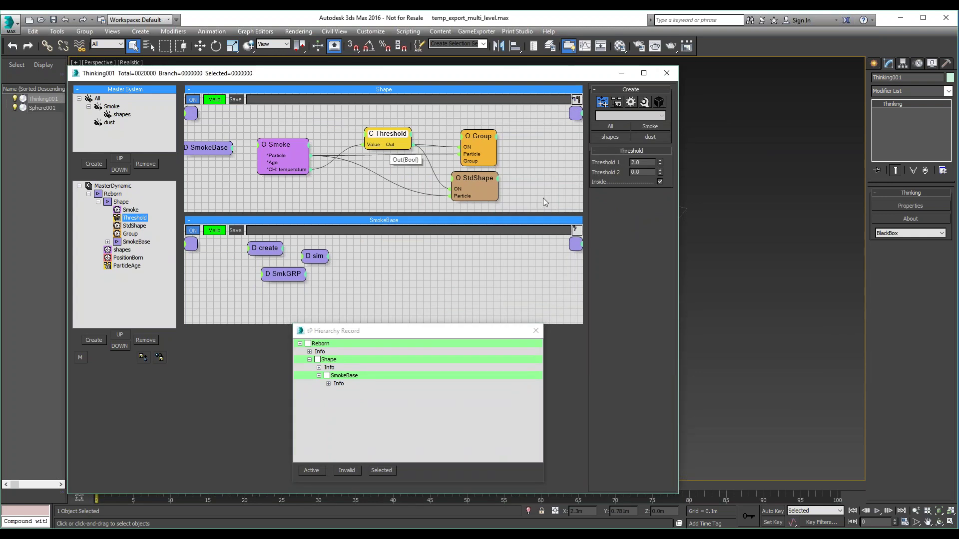
left_click(661, 164)
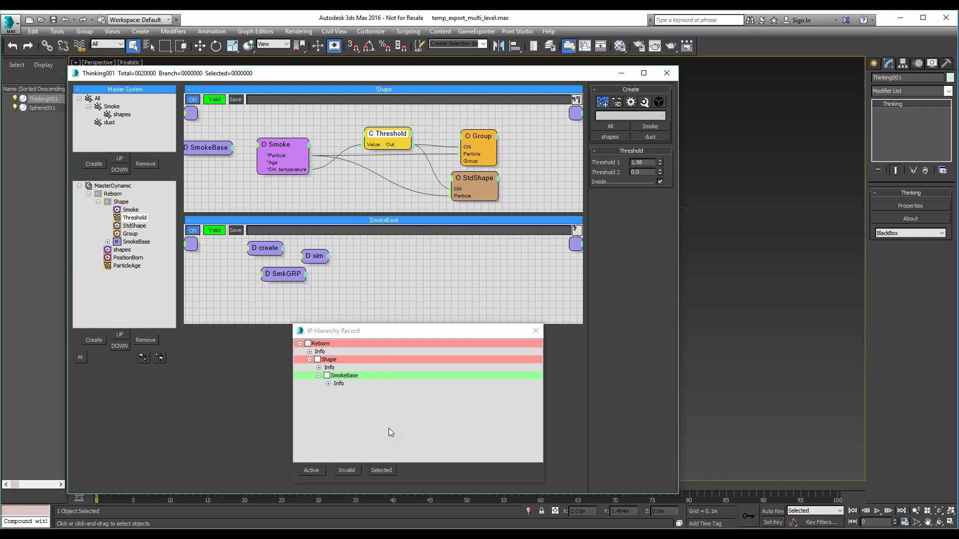
- Re-record the invalid hierarchy caches before and after setting Pistol Shot to 20001 in Position Born of SmokeBase's create set
left_click(347, 471)
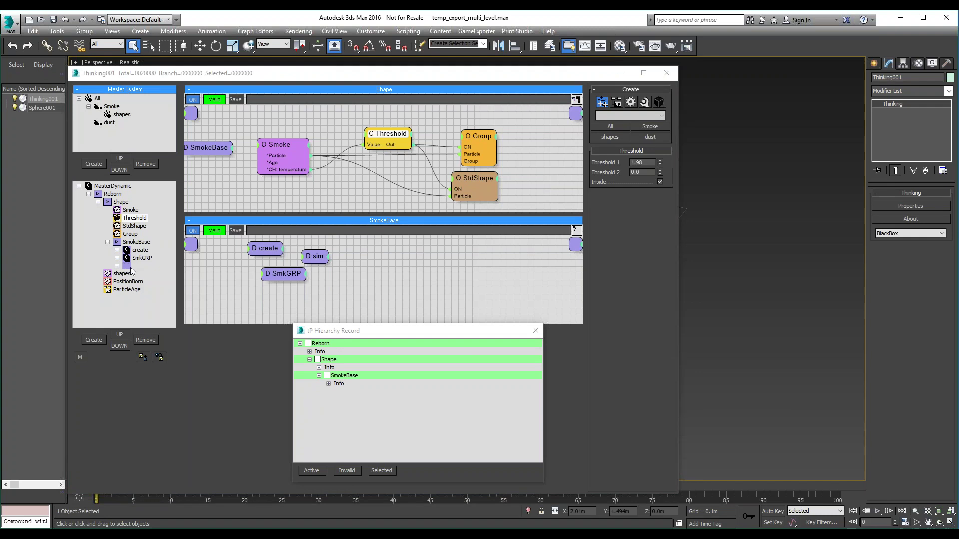
double_click(141, 251)
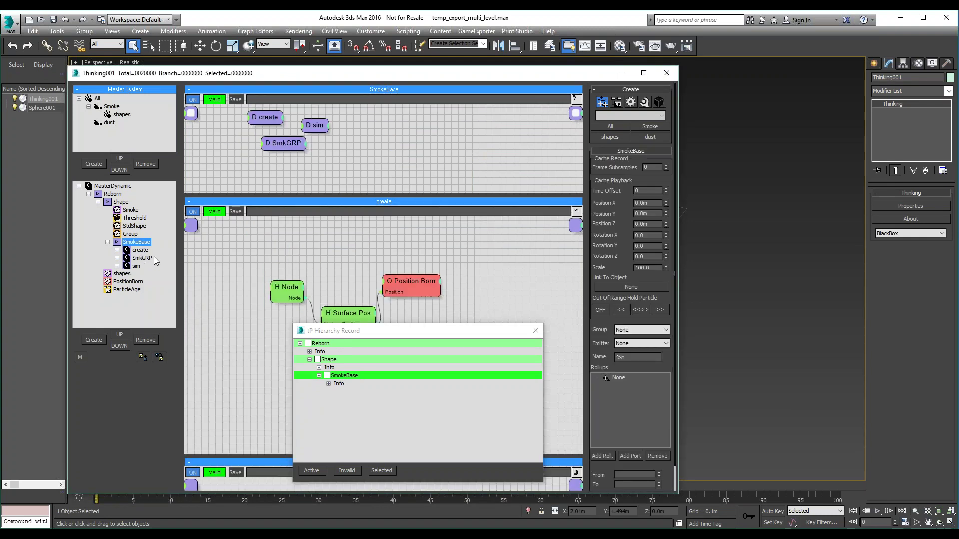
left_click(428, 289)
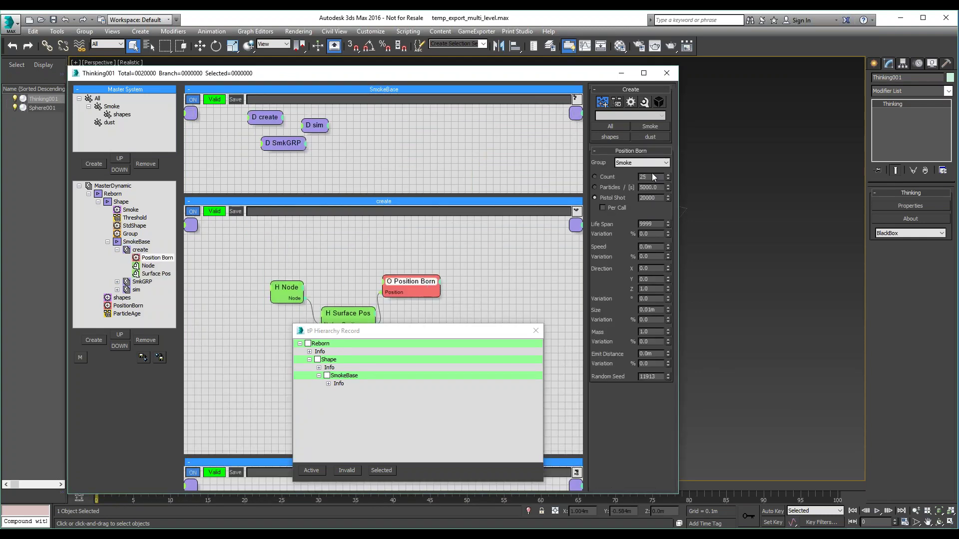
left_click(667, 196)
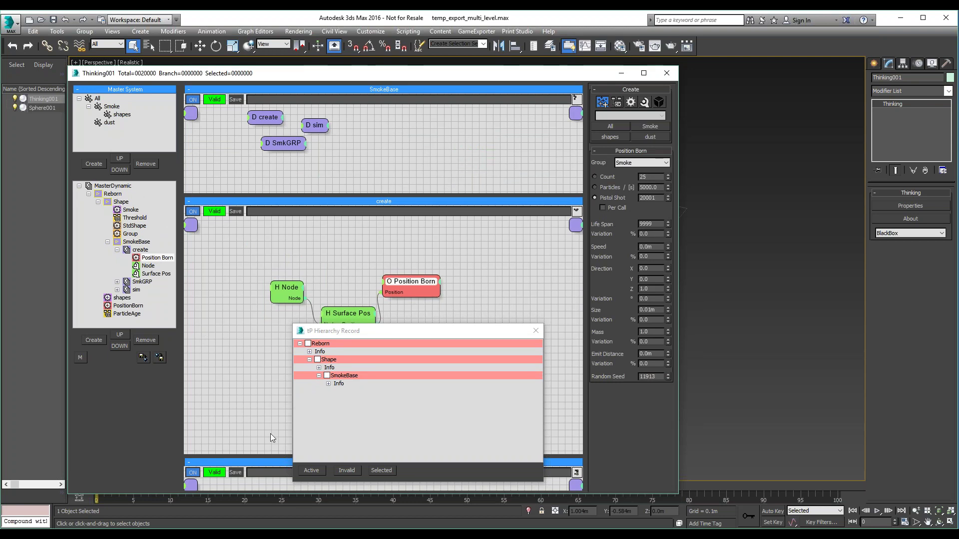
left_click(347, 471)
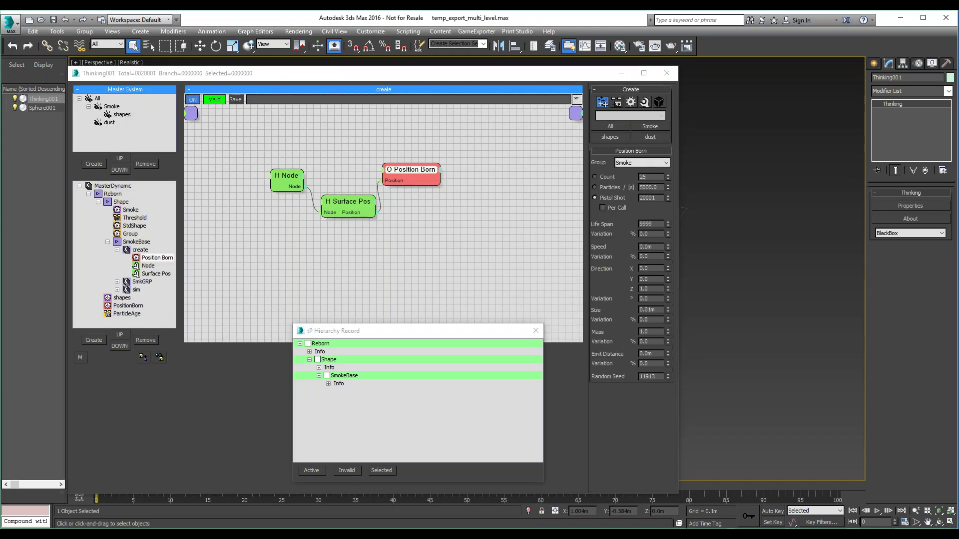
- Close the tP Hierarchy Record window, move the Thinking Particles window aside and play the updated cache to about frame 29
left_click(536, 331)
left_click_drag(581, 76, 86, 86)
left_click(876, 511)
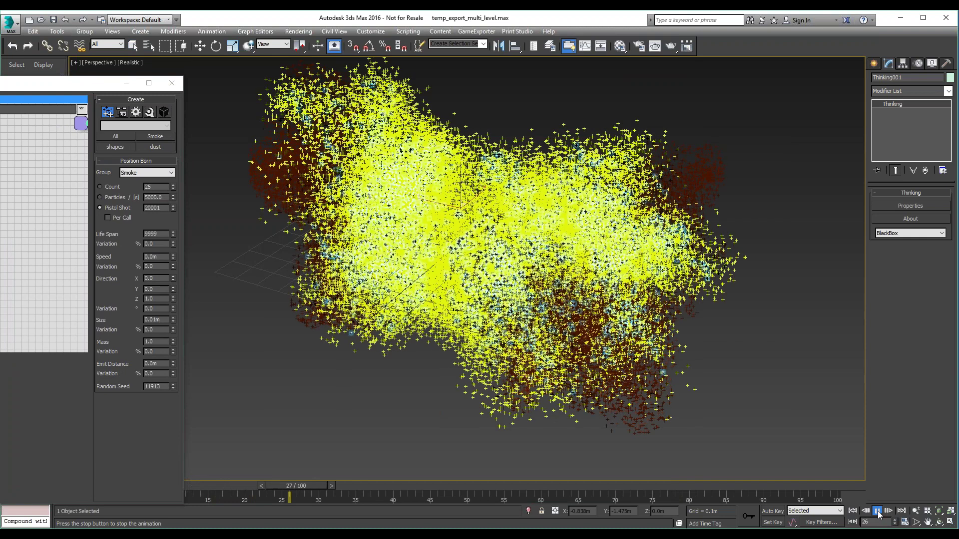
left_click(877, 511)
left_click(133, 46)
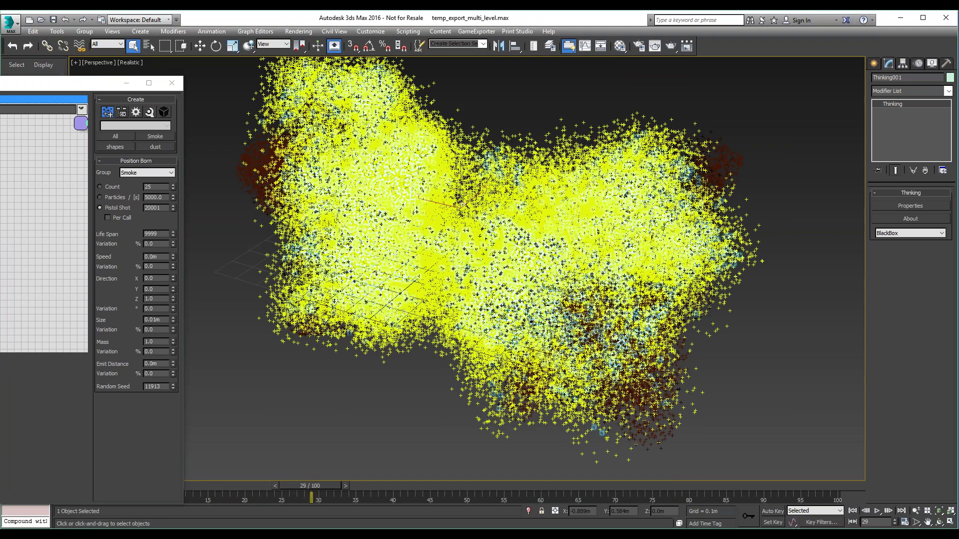
- Switch to File Explorer to examine the Reborn cache files in the scale_test folder and return to 3ds Max
key("alt+Tab")
left_click_drag(642, 267, 636, 197)
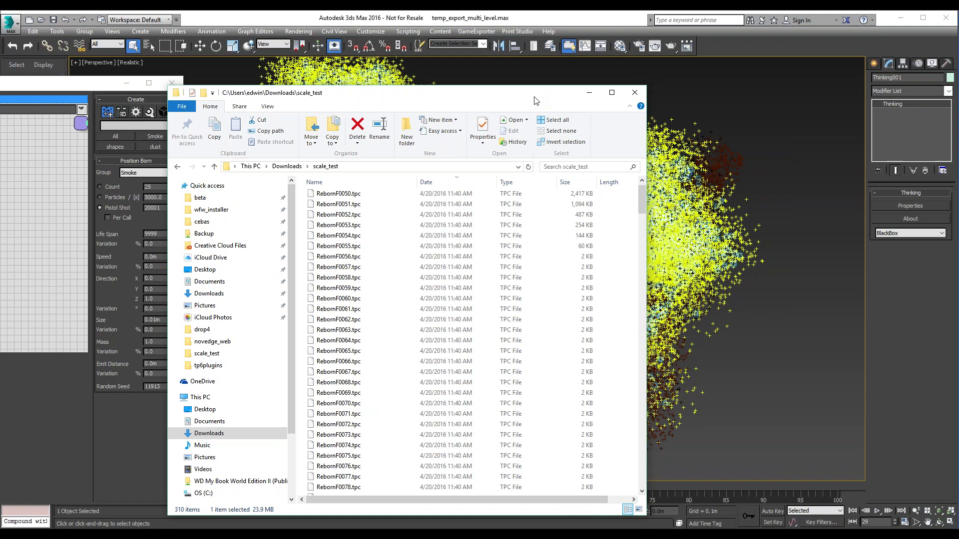
left_click_drag(534, 101, 518, 96)
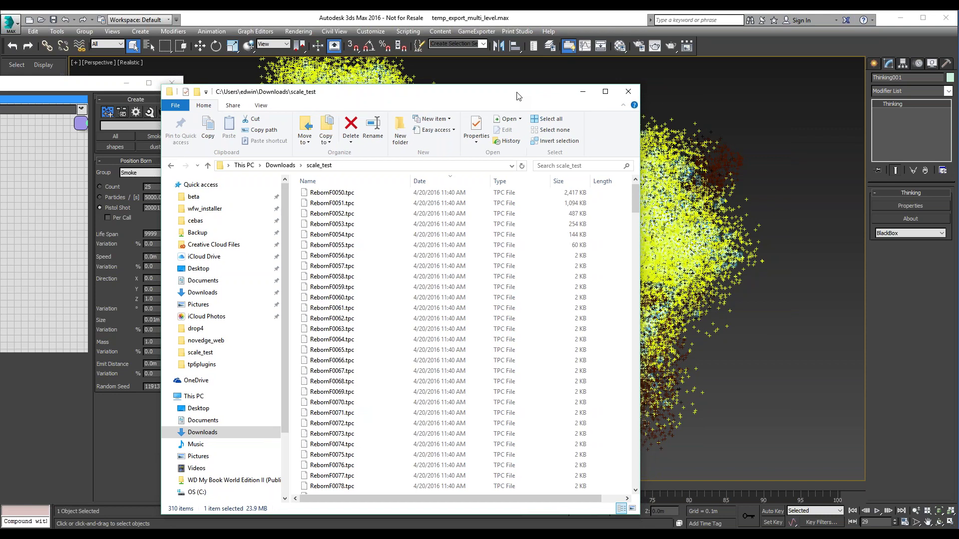
key("alt+Tab")
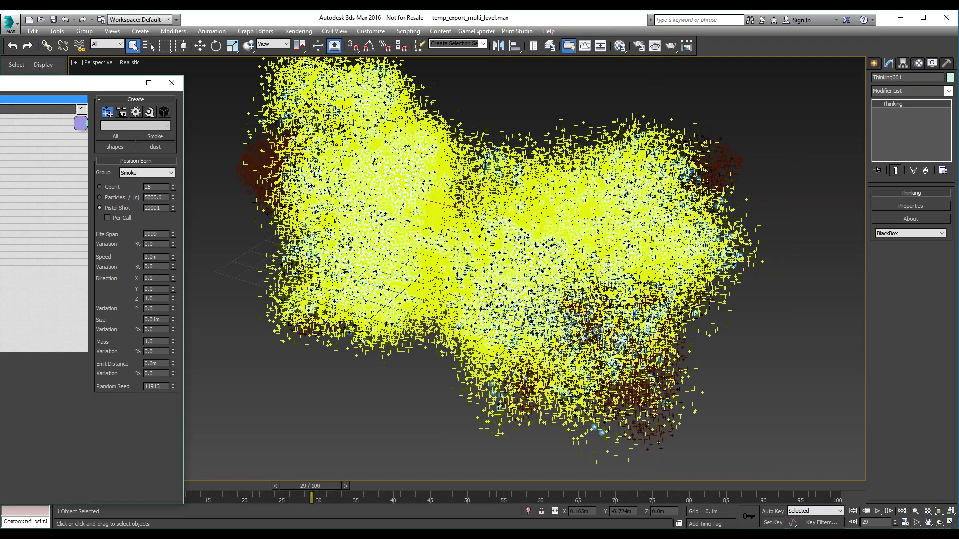
- Close the Thinking Particles window, try to open TP6.3_Flow_Skull_rt_playback.max despite its missing external file, and decline saving a crash copy
left_click(148, 82)
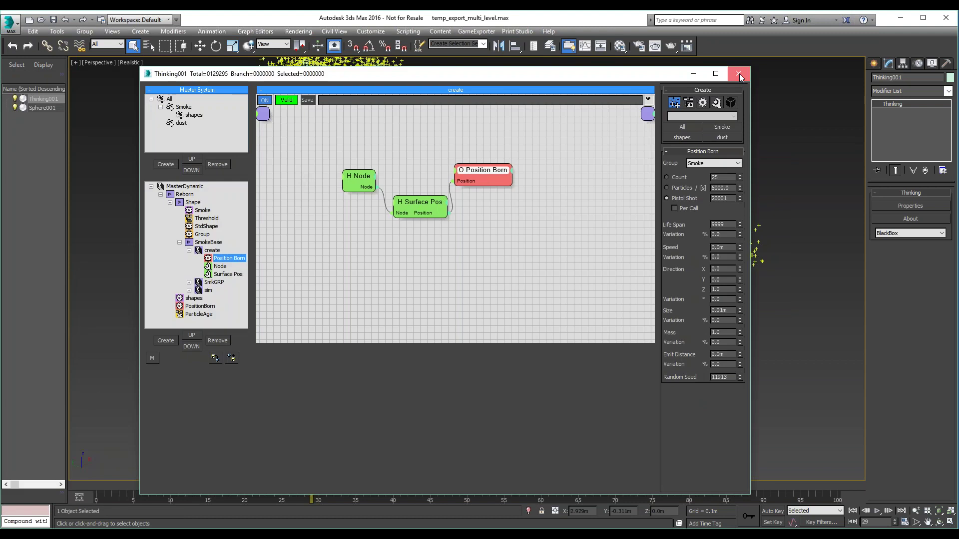
left_click(739, 75)
left_click(10, 23)
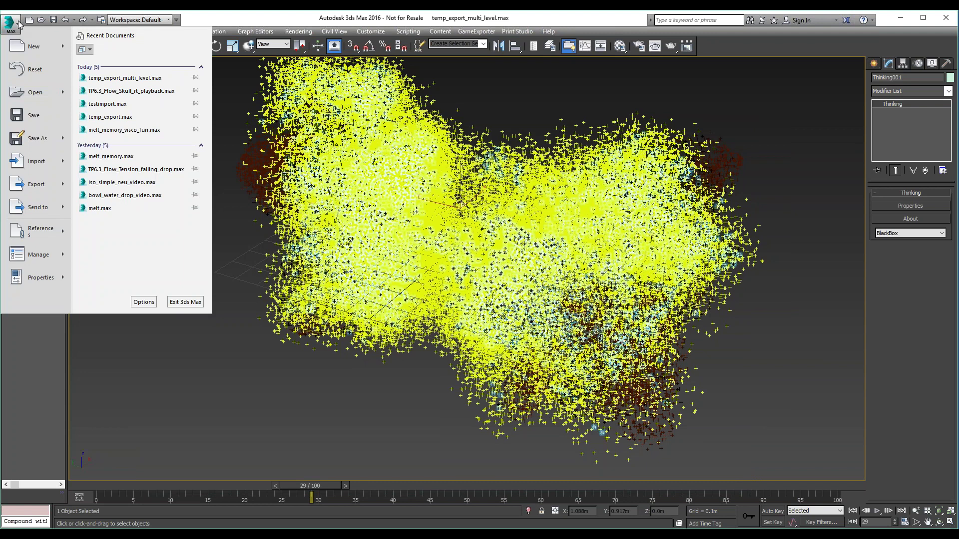
left_click(129, 91)
left_click(469, 292)
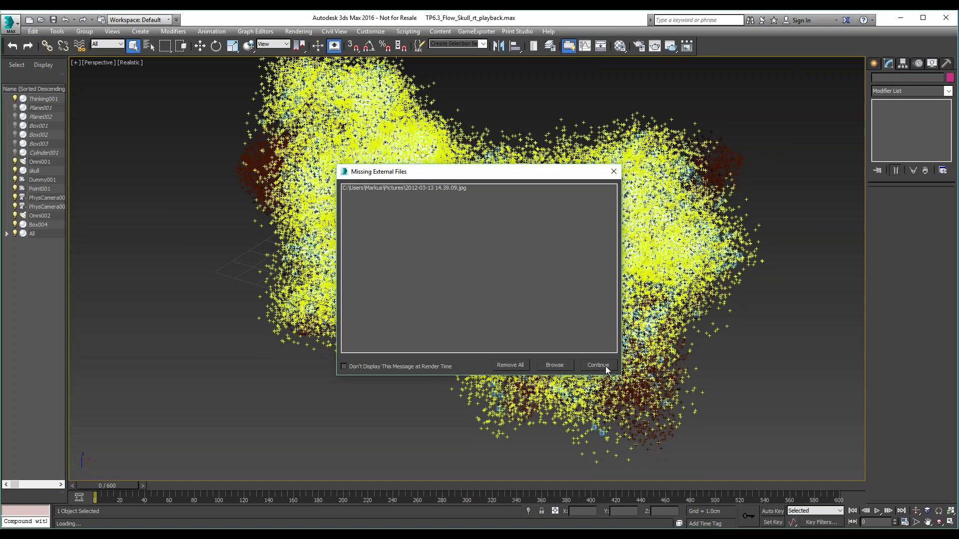
left_click(602, 365)
left_click(565, 327)
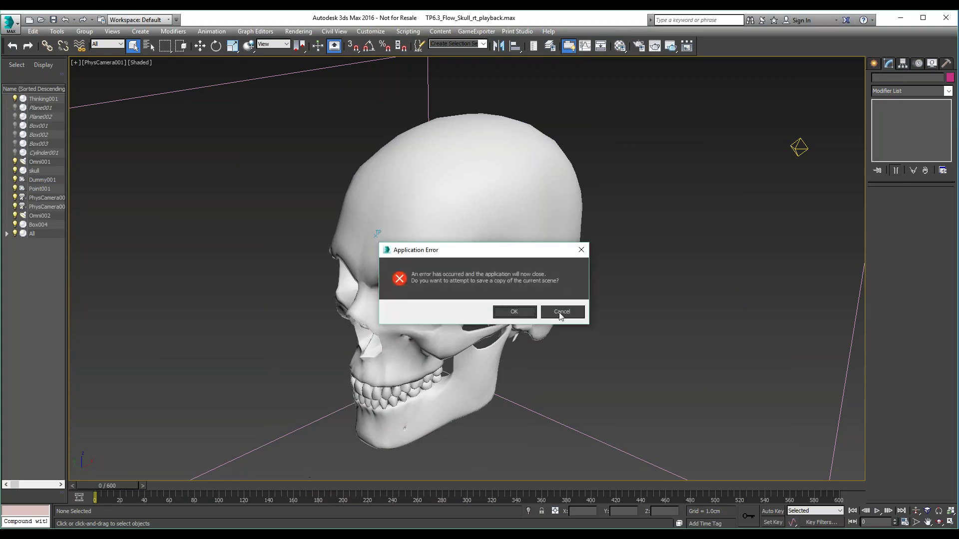
left_click(560, 312)
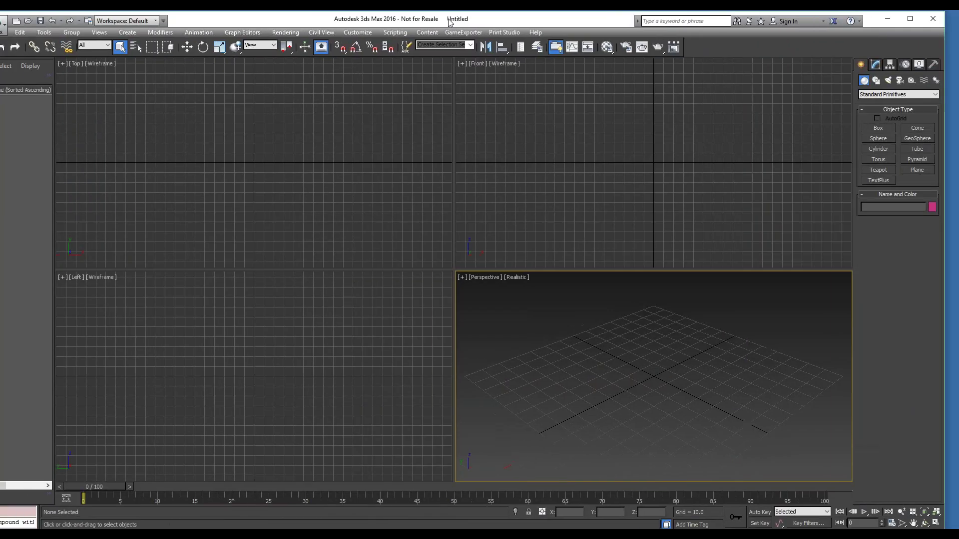
- Open TP6.3_Flow_Skull_rt_playback.max from the recent documents in the restarted 3ds Max, continuing without the missing external file
left_click(10, 19)
left_click(152, 81)
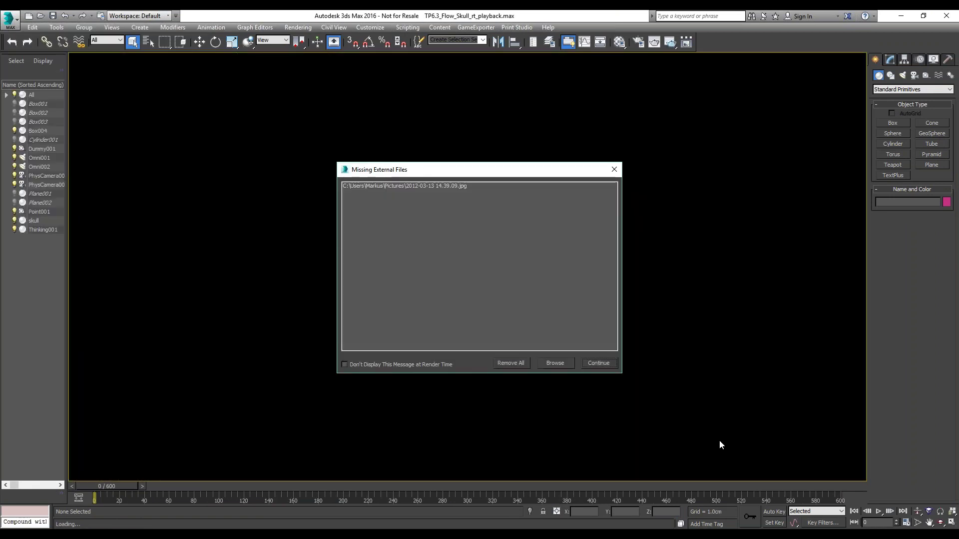
left_click(598, 362)
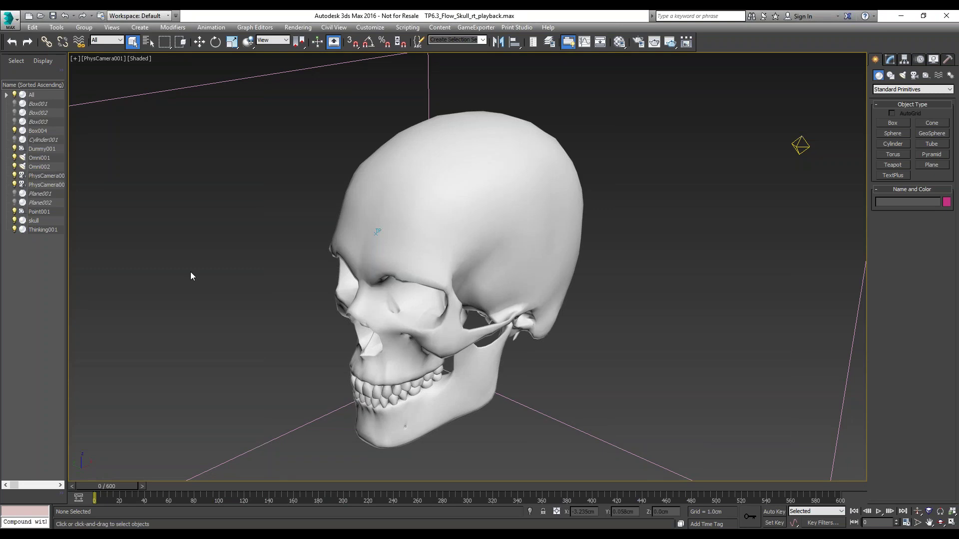
- Play the skull fluid animation to about frame 70, rewind to frame 0 and replay it to about frame 53
left_click(879, 511)
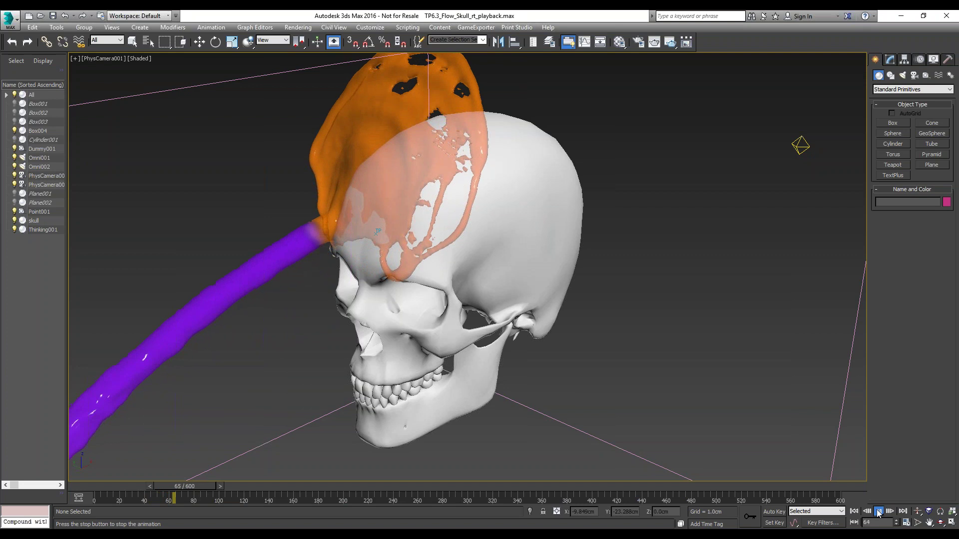
key("/")
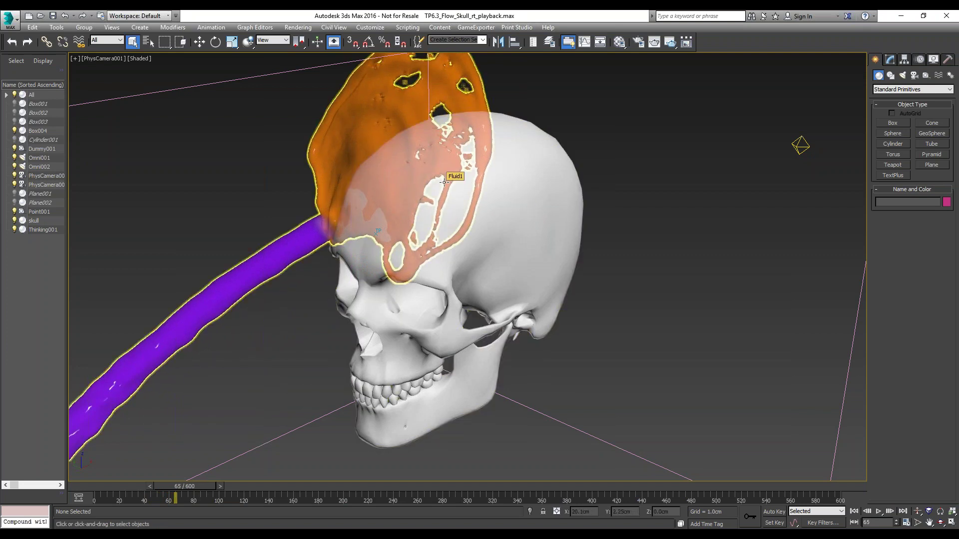
left_click(878, 512)
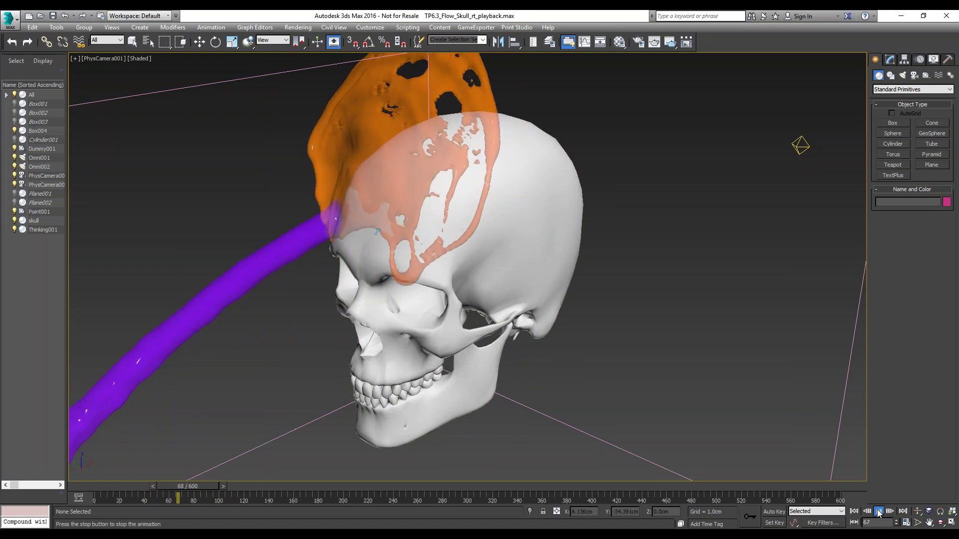
left_click(879, 512)
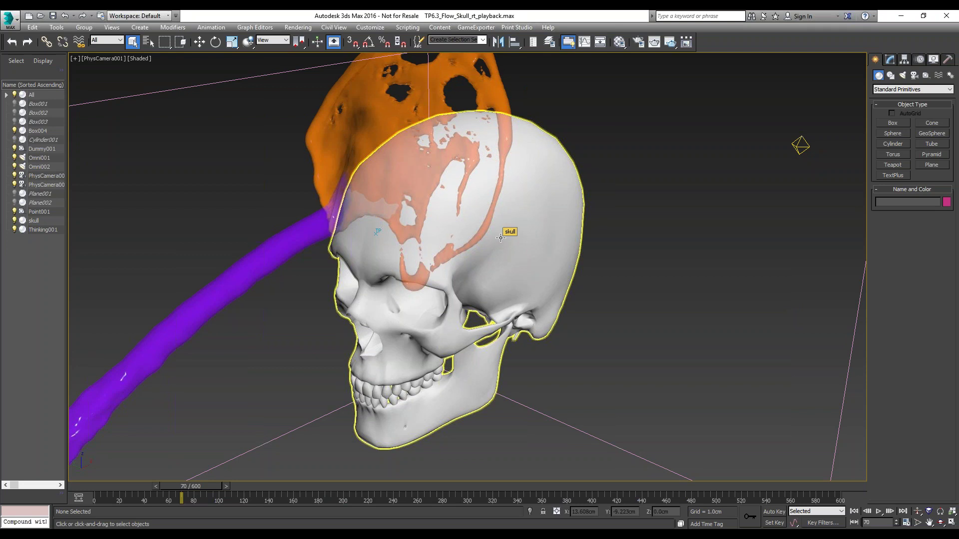
left_click(855, 512)
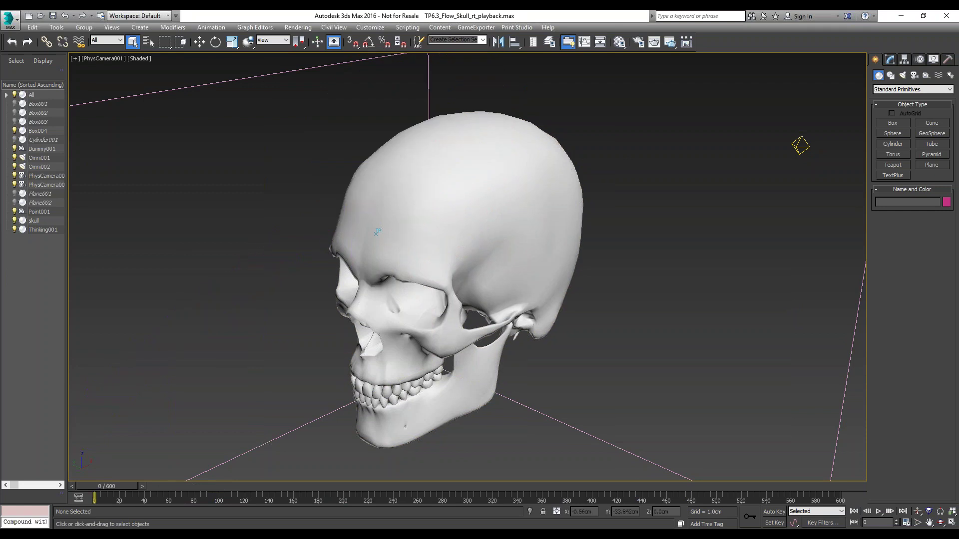
left_click(879, 512)
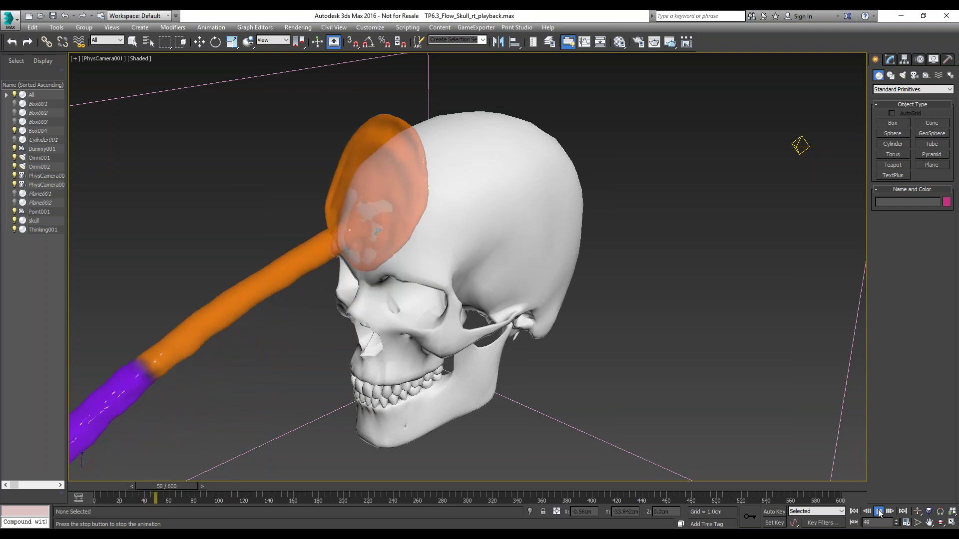
left_click(879, 512)
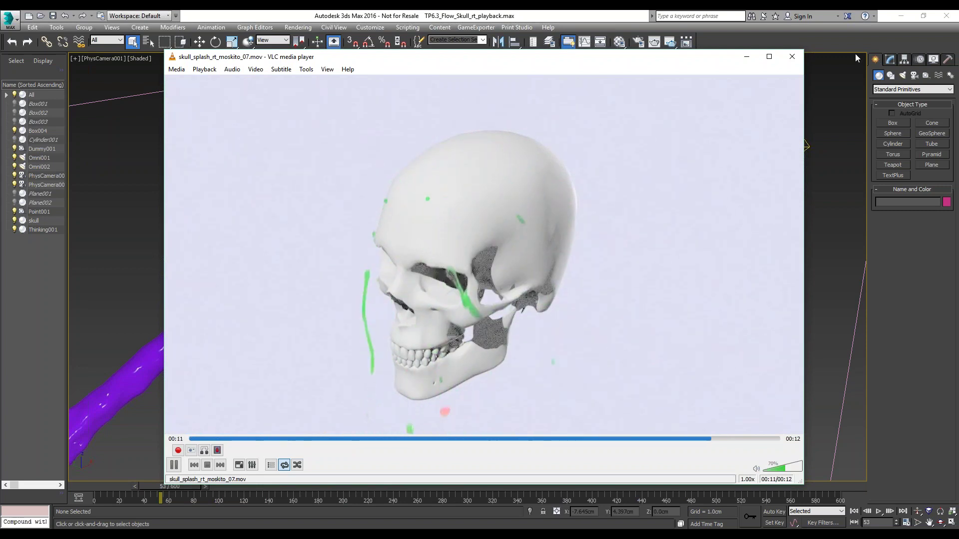
- View the rendered clips skull_splash_rt_moskito_07.mov and skull_splash_rt_moskito_06.mov in VLC media player and close each one
left_click(792, 57)
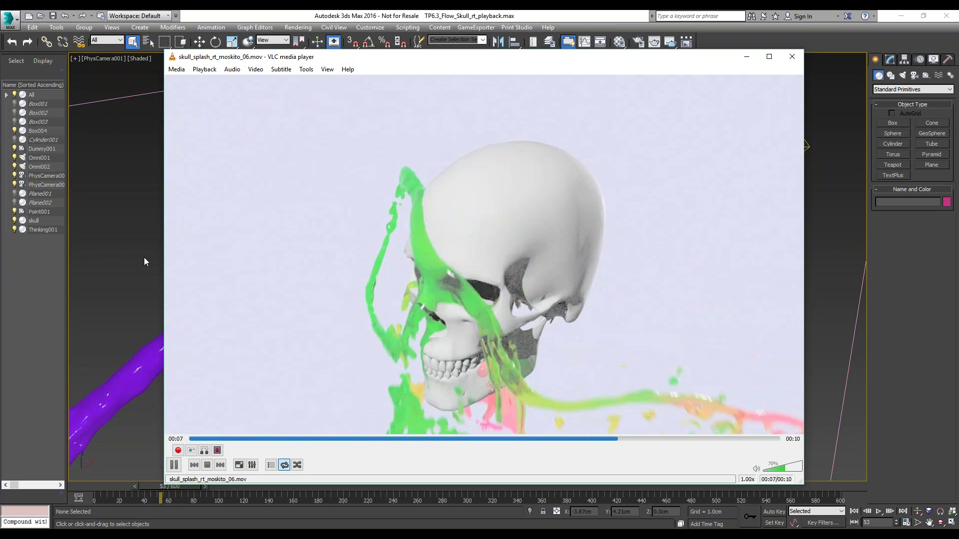
left_click(792, 59)
- Select the Fluid1 mesh, start an ActiveShade render of PhysCamera001 with moskitoRender and place the render window clear of the skull
left_click(377, 232)
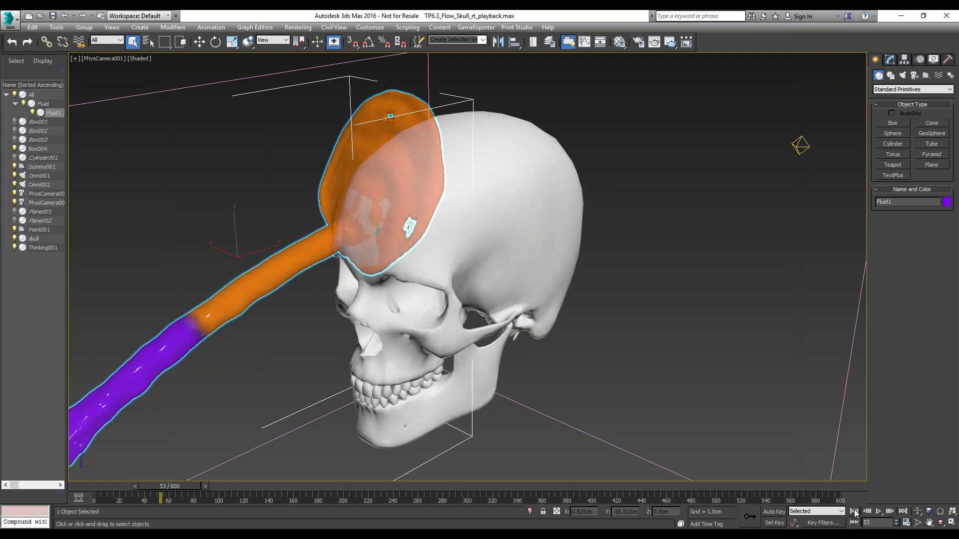
left_click(639, 43)
left_click_drag(111, 159, 530, 149)
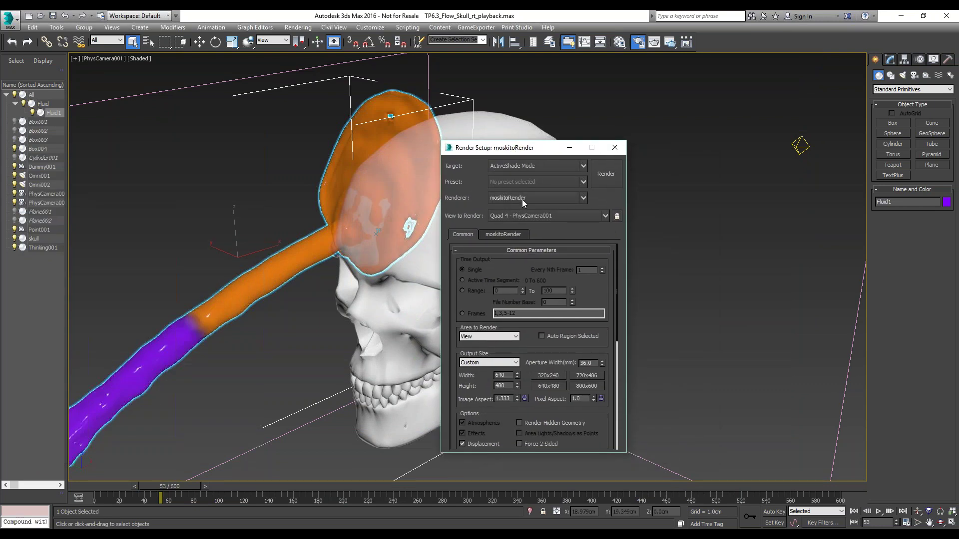
left_click(605, 174)
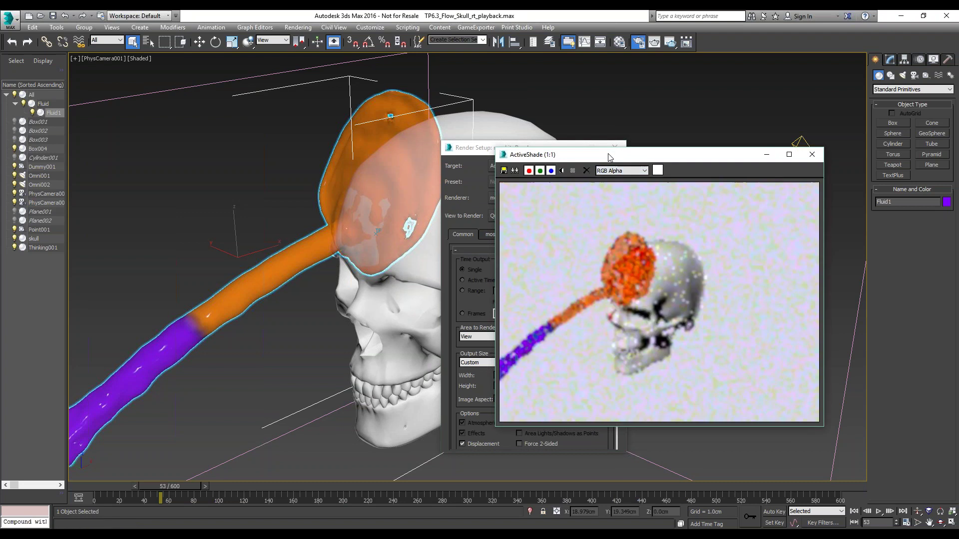
left_click_drag(608, 157, 726, 63)
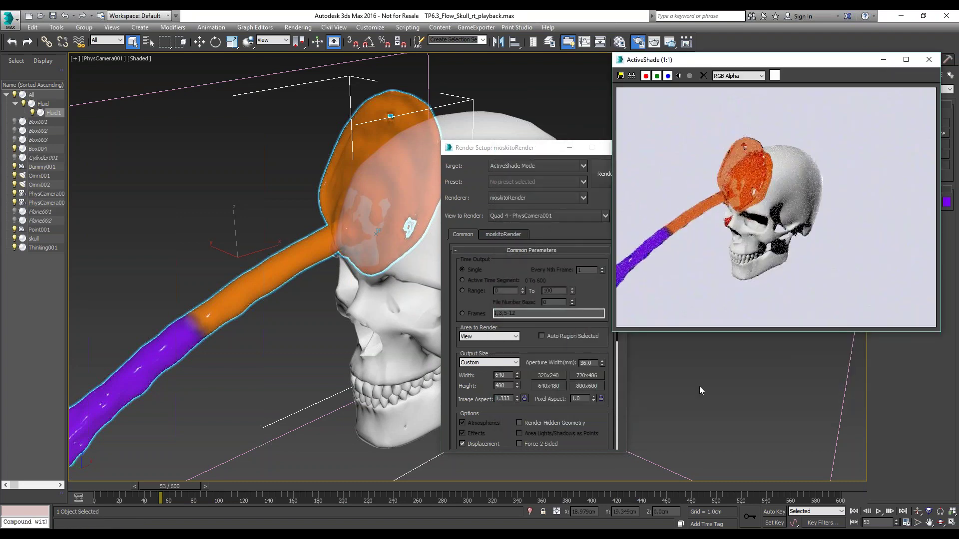
- Rewind to frame 0 and play the fluid animation to about frame 70 with the ActiveShade render updating live
left_click(853, 512)
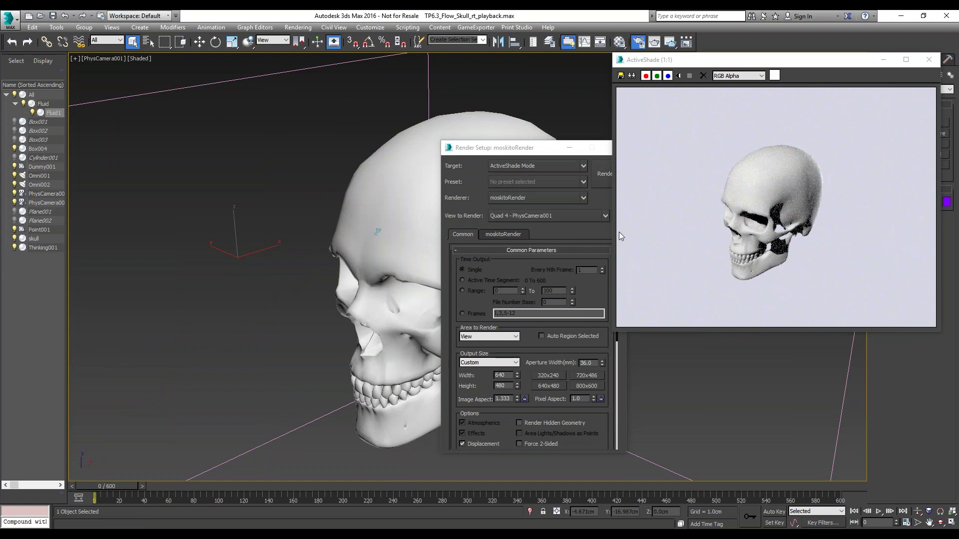
left_click(878, 511)
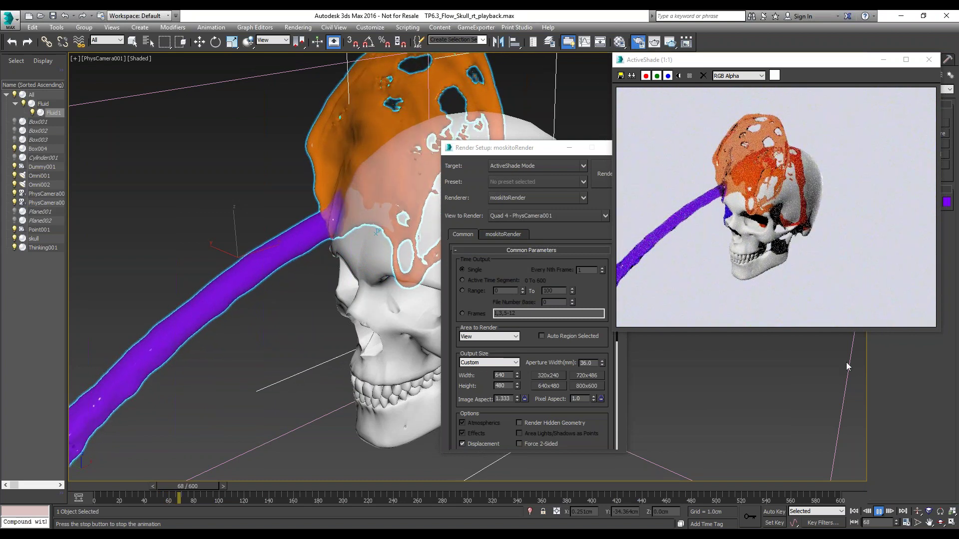
left_click(879, 512)
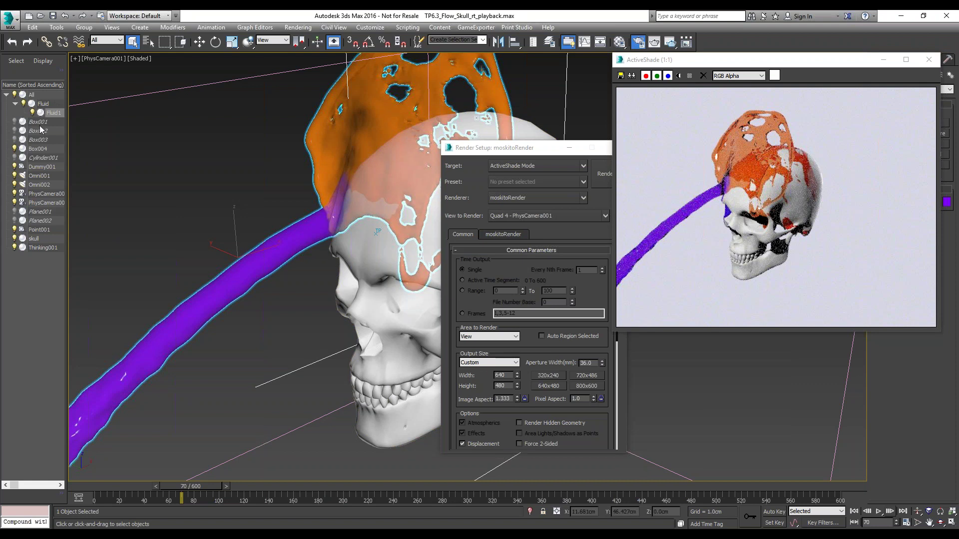
- Select the Thinking001 object and close the ActiveShade render window
left_click(41, 248)
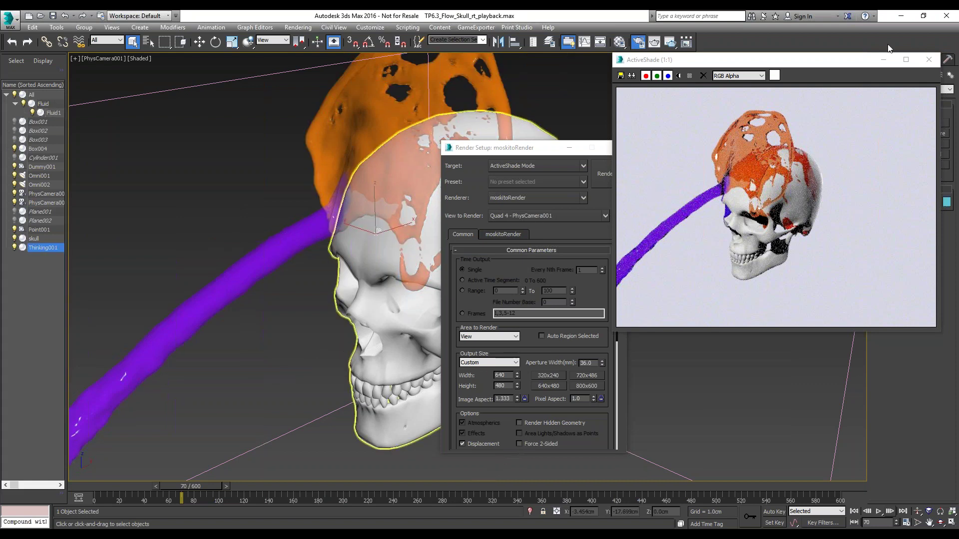
left_click_drag(840, 62, 738, 34)
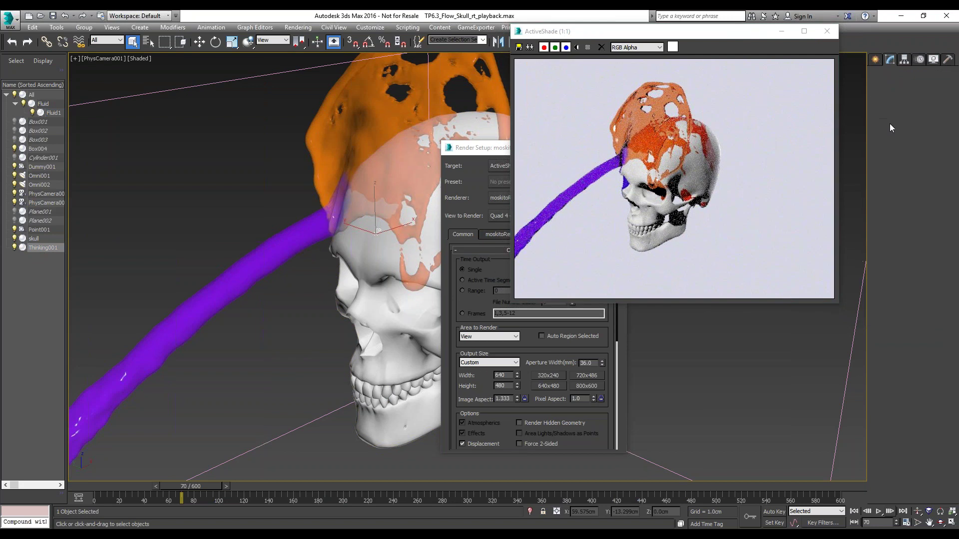
left_click(827, 30)
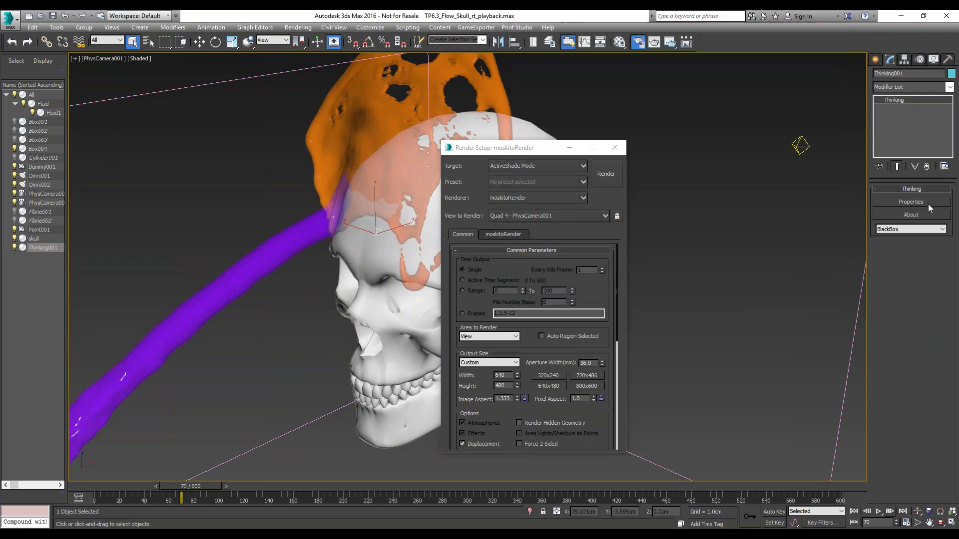
- Open the Thinking001 particle editor, move it clear of the object list and select the FlowGroup operator in the second DynamicSet
left_click(926, 202)
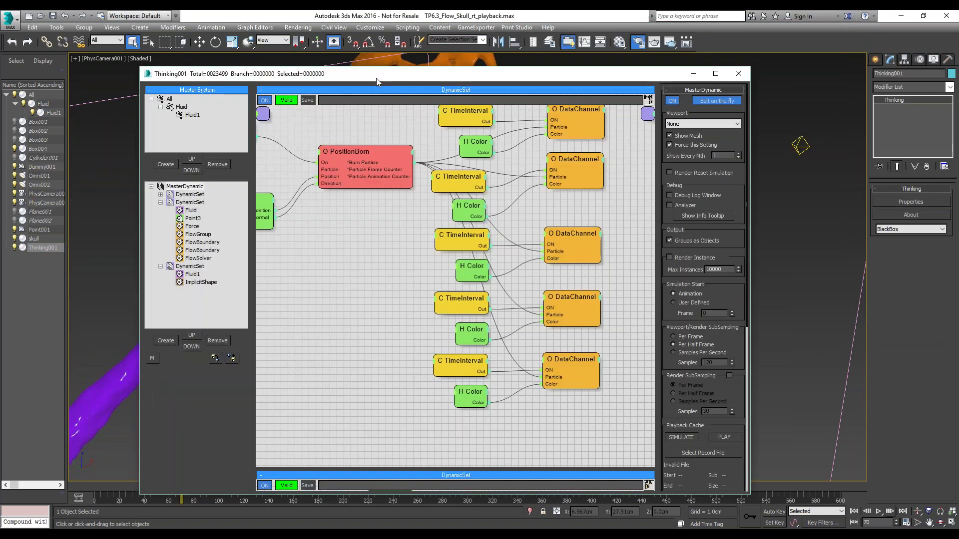
left_click_drag(376, 77, 533, 81)
left_click(320, 204)
left_click(351, 204)
left_click(498, 206)
left_click(498, 206)
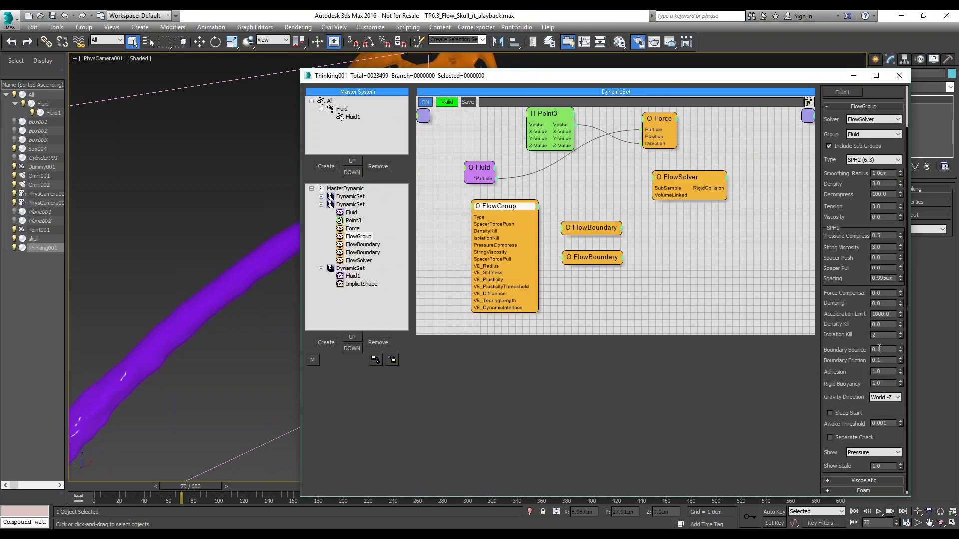
- Set the FlowGroup operator's SPH2 Pressure Compress to 3.0 and minimize the particle editor
scroll(874, 351, "up", 3)
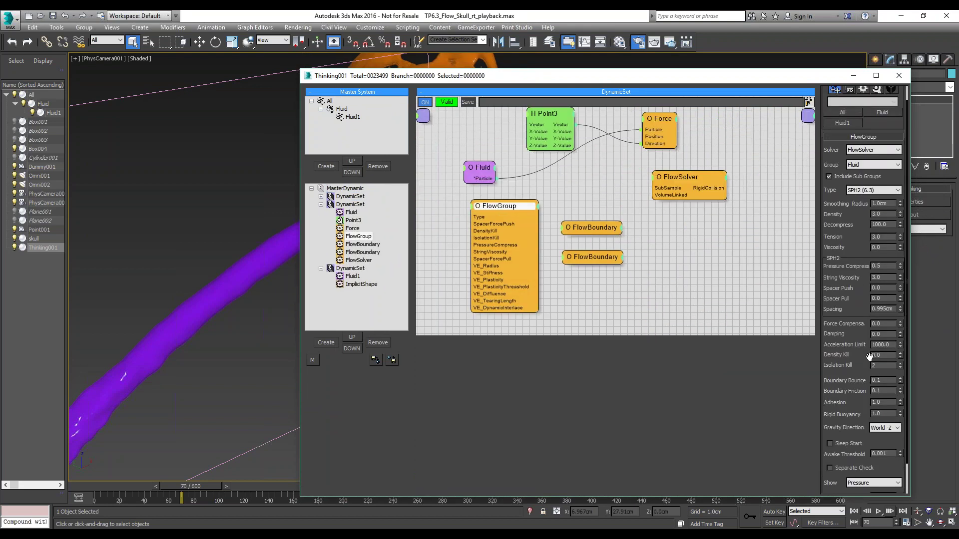
left_click_drag(870, 352, 870, 349)
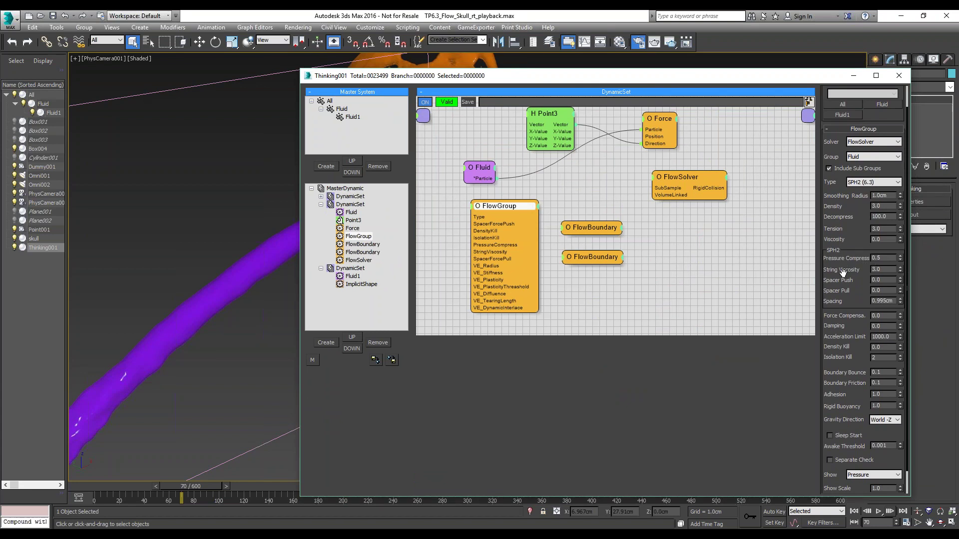
left_click(886, 255)
type("3")
key("Return")
left_click(847, 76)
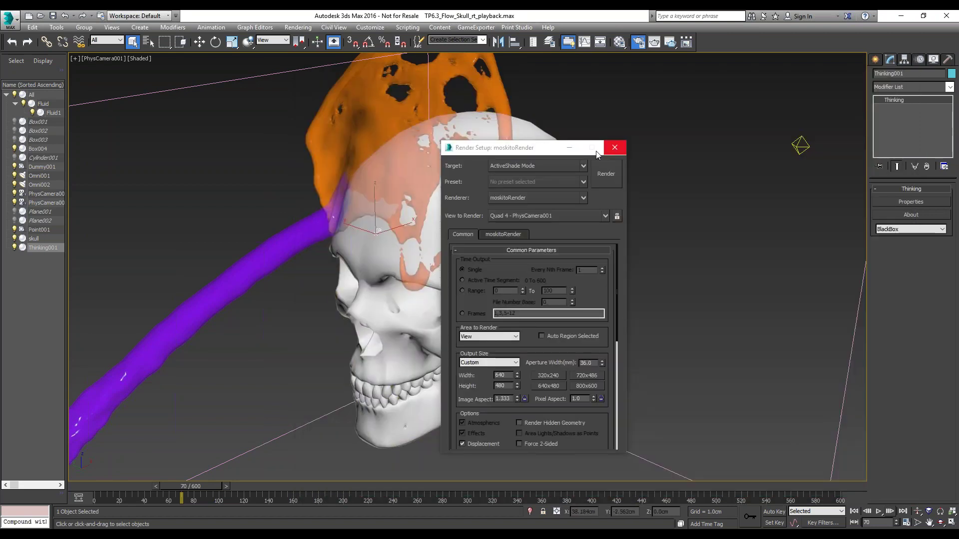
- Close the Render Setup window, rewind to frame 0 and play the fluid simulation to about frame 65
left_click_drag(615, 149, 806, 117)
left_click(806, 116)
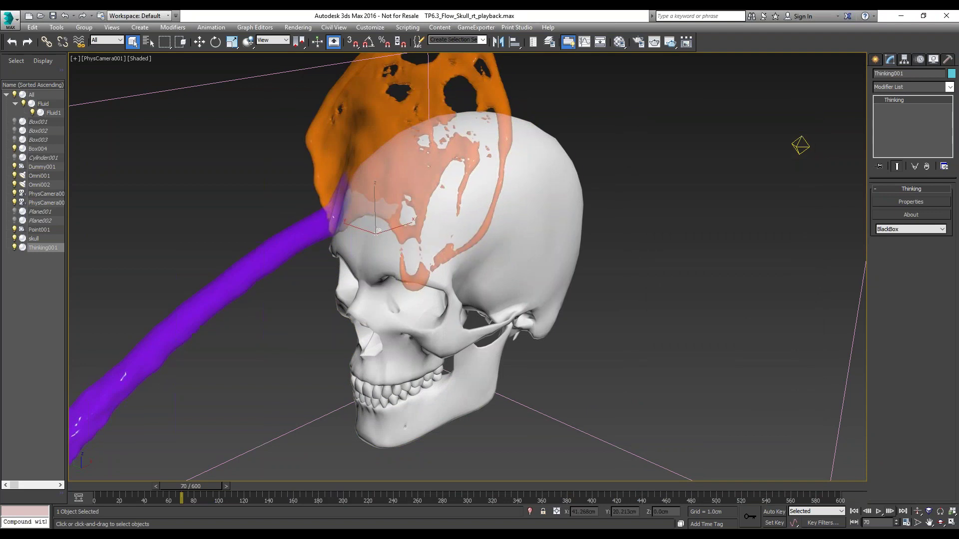
left_click(854, 511)
left_click(878, 511)
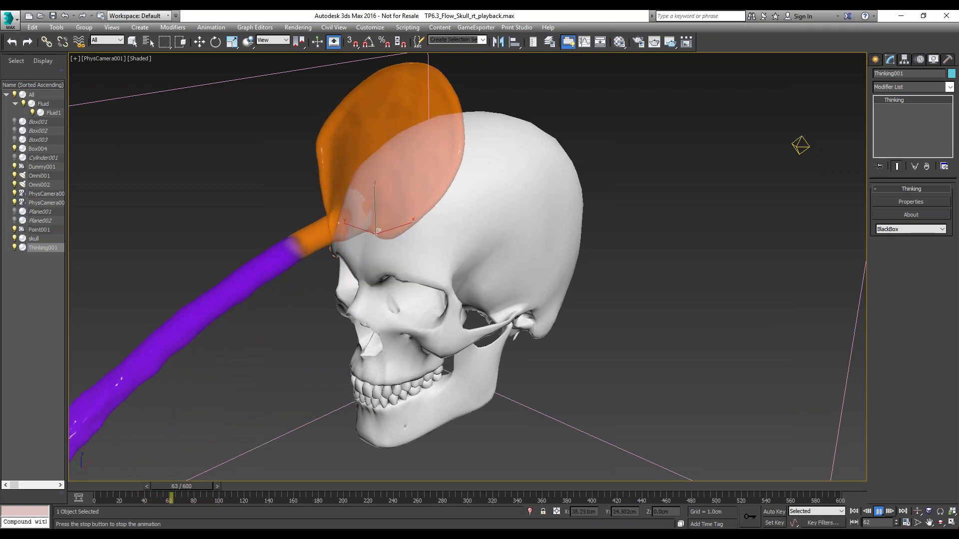
key("/")
- Start an ActiveShade render of PhysCamera001 with moskitoRender and move the render window below the title bar
left_click(638, 42)
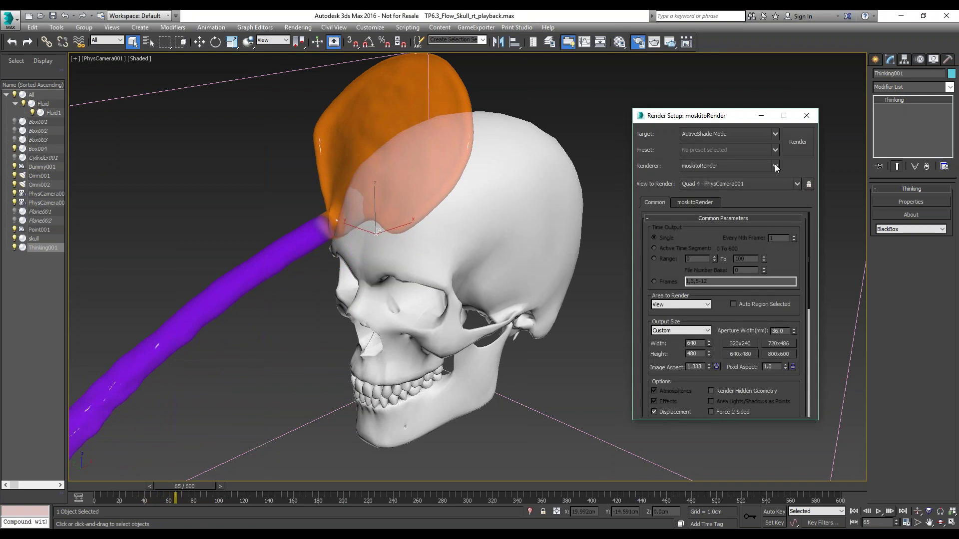
left_click(794, 142)
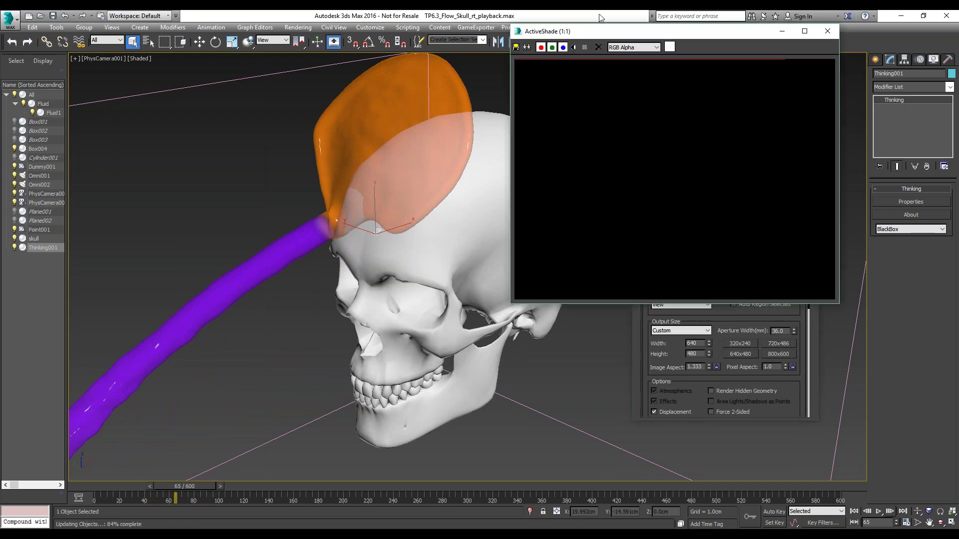
left_click(592, 17)
left_click_drag(592, 16, 652, 88)
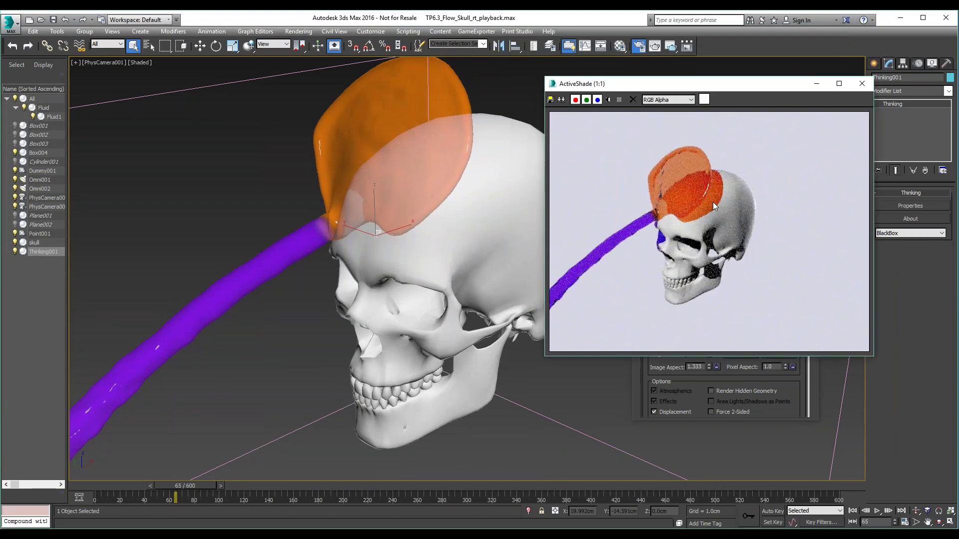
- Resume the simulation to about frame 84 with ActiveShade updating live, and rewind to frame 0
left_click(878, 511)
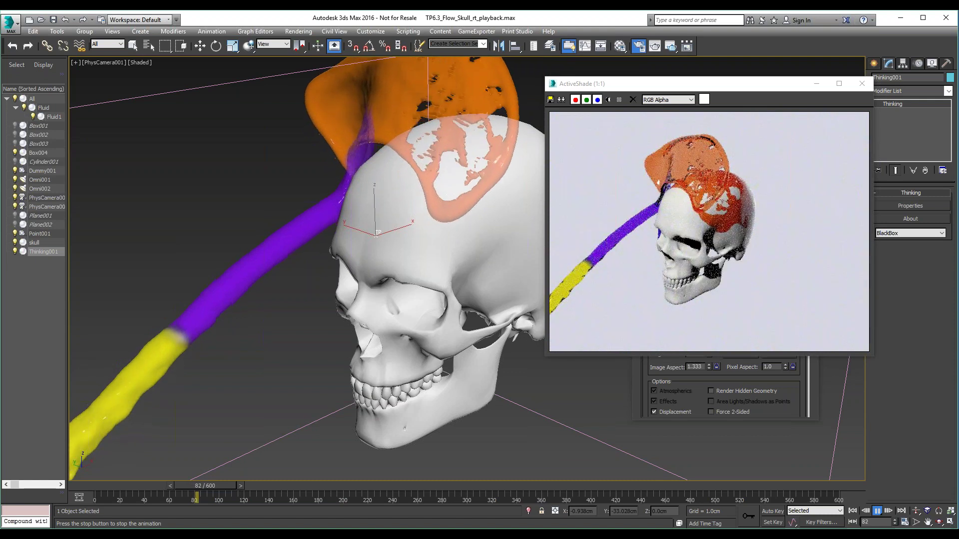
left_click(878, 513)
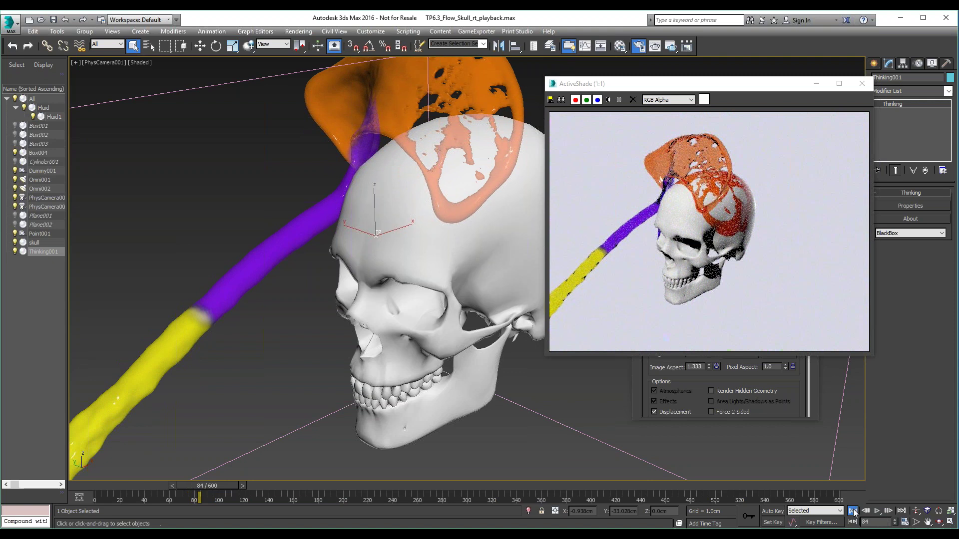
left_click(852, 511)
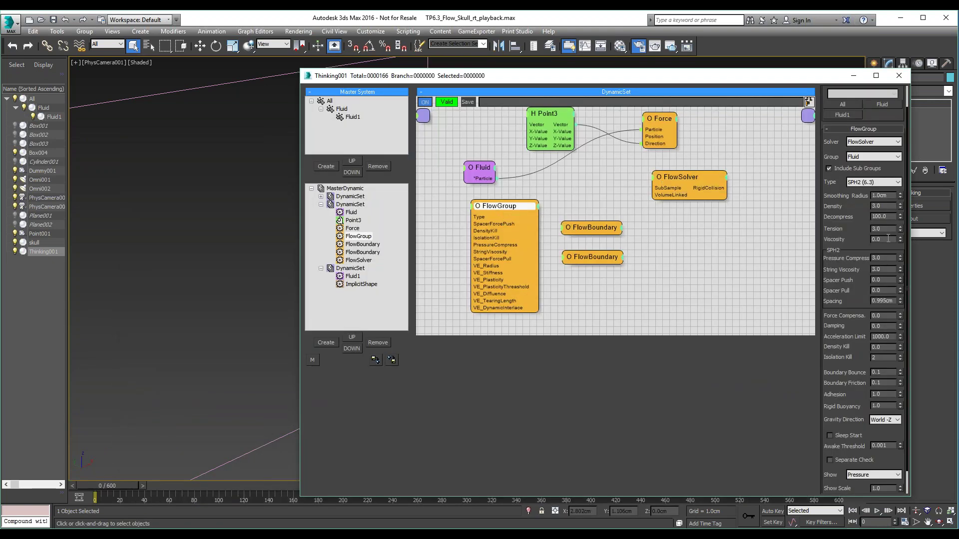
- Set the FlowGroup operator's Pressure Compress to 0.5, Density to 6 and Decompress to 150, and minimize the particle editor
left_click_drag(883, 258, 850, 262)
type("0.5")
key("Return")
double_click(886, 207)
type("6")
key("Return")
double_click(893, 217)
type("150")
key("Return")
left_click(852, 75)
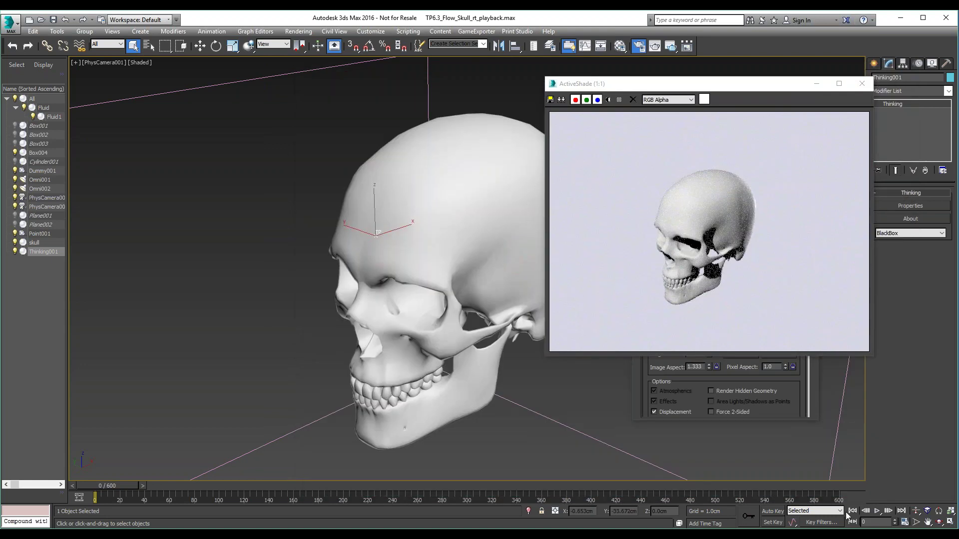
- Play the fluid simulation from frame 0 to about frame 72 with the ActiveShade render updating live
left_click(879, 511)
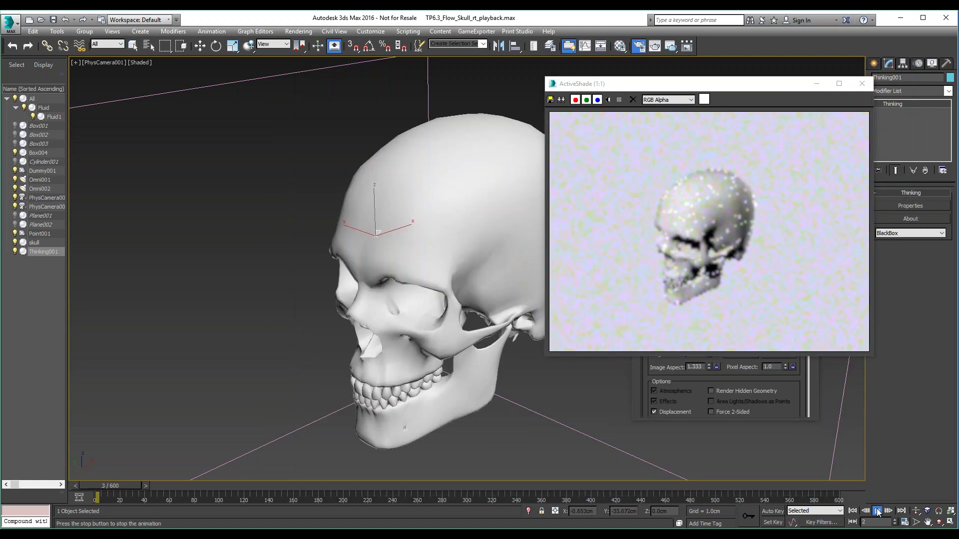
left_click(852, 511)
left_click(877, 511)
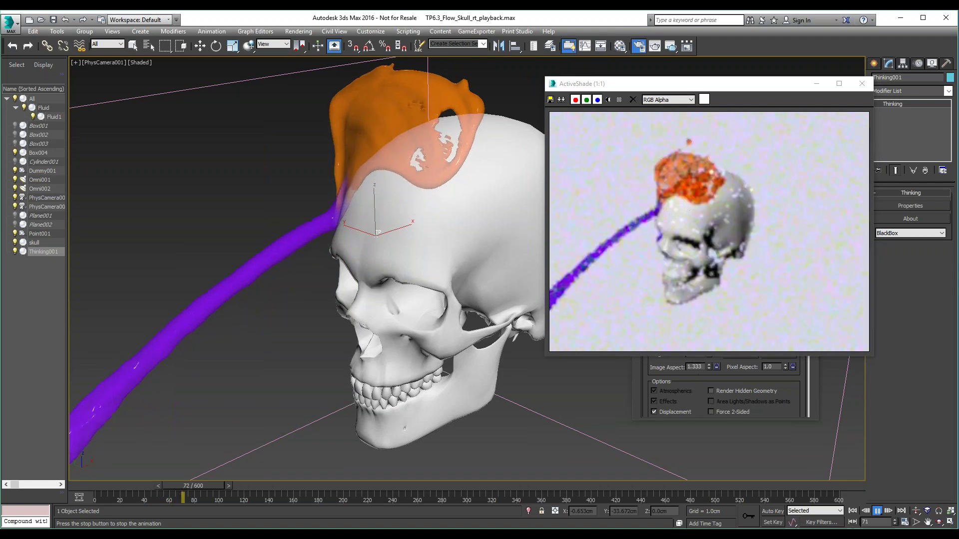
key("slash")
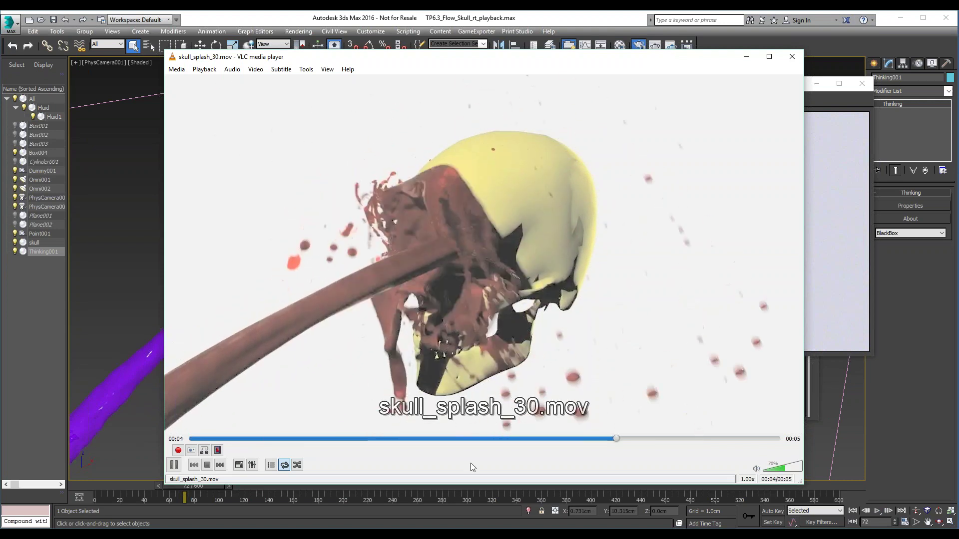
- Review the rendered clips skull_splash_30.mov and skull_splash_31.mov in VLC media player, pausing on the splash, and close the player
left_click(175, 466)
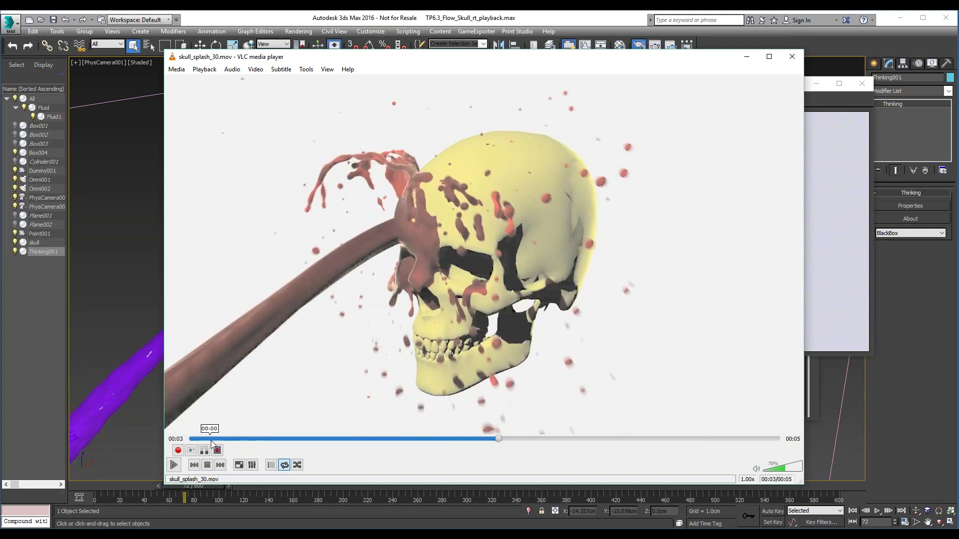
left_click(174, 465)
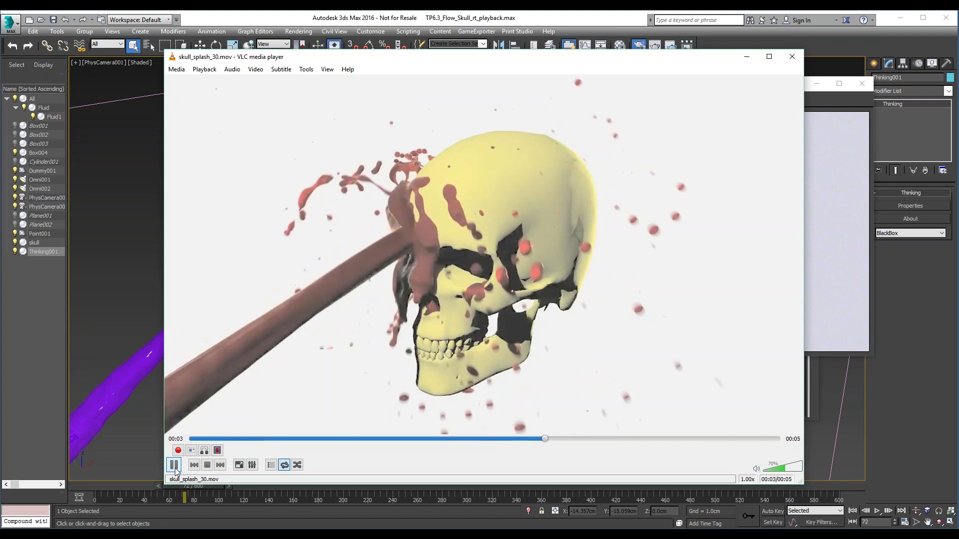
left_click(532, 257)
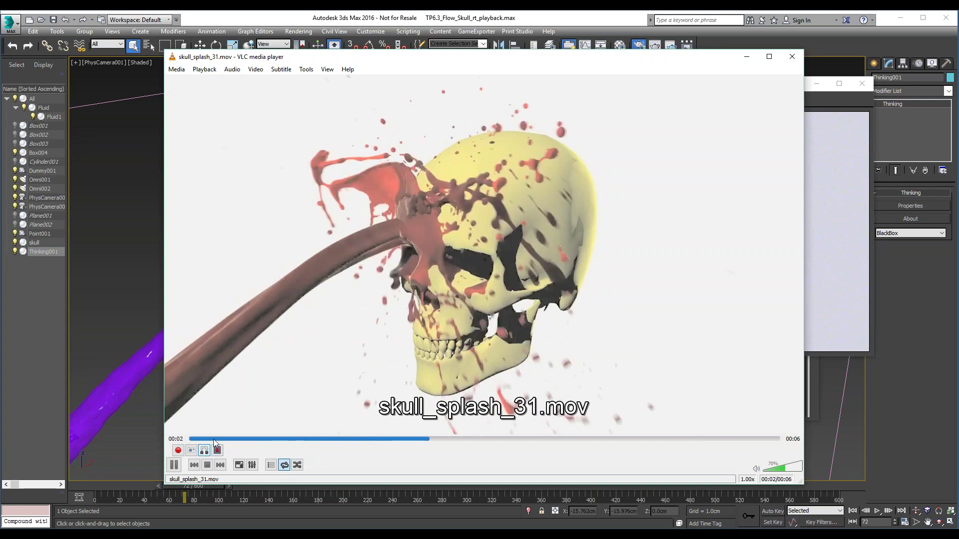
key("space")
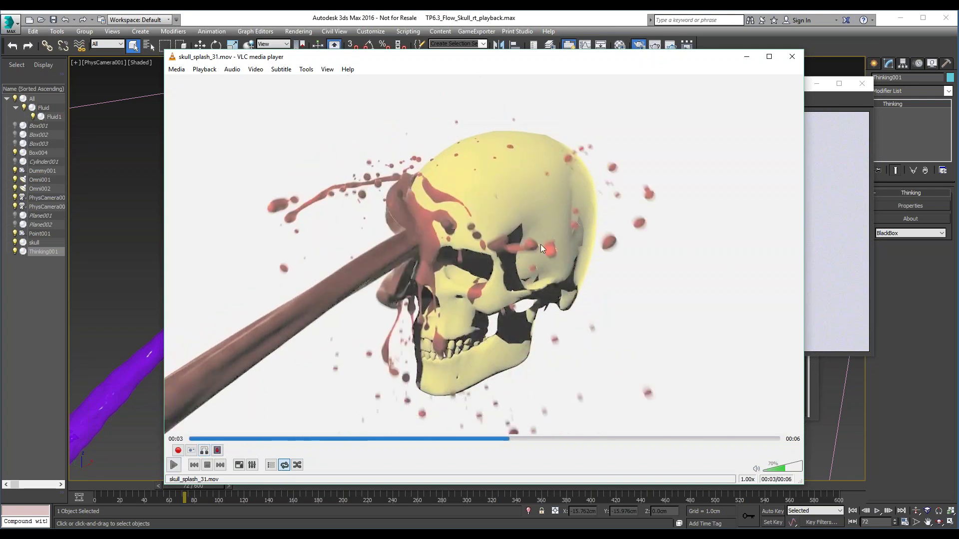
left_click(794, 57)
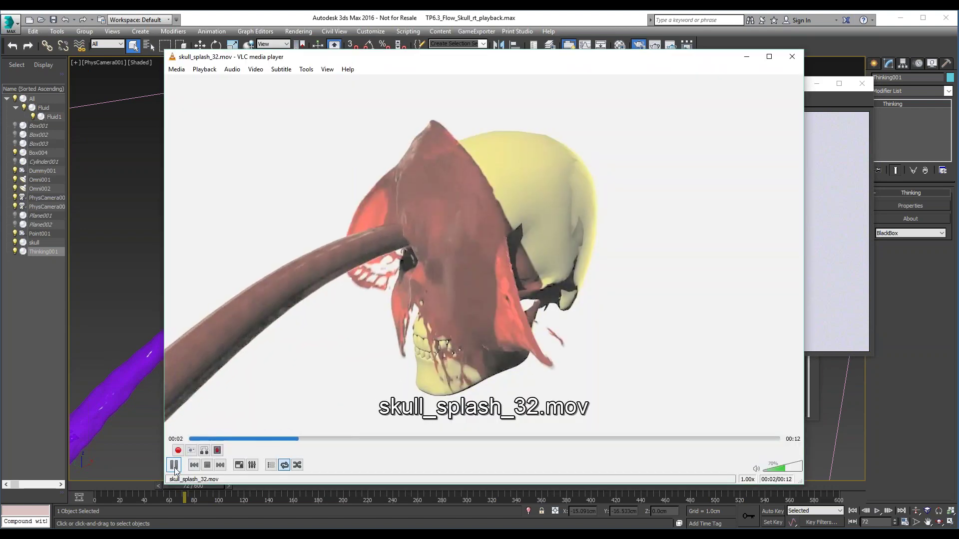
- Play and pause skull_splash_32.mov to examine how the fluid sheet tears over the skull, and close the clip
left_click(175, 469)
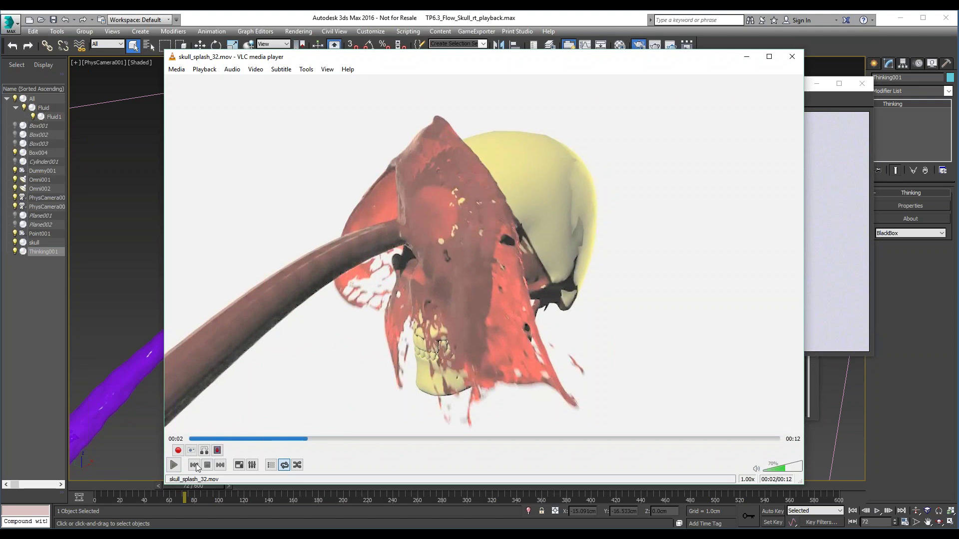
left_click(175, 466)
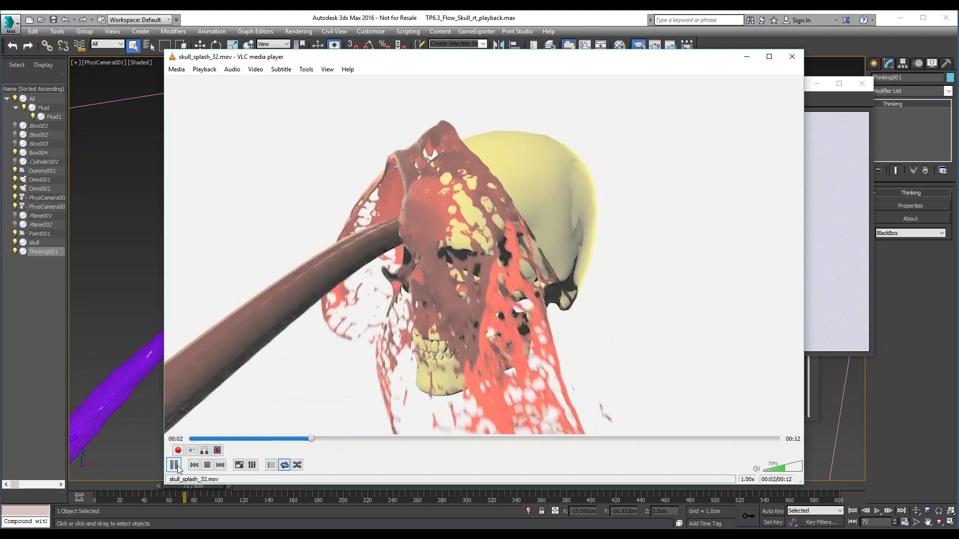
left_click(174, 466)
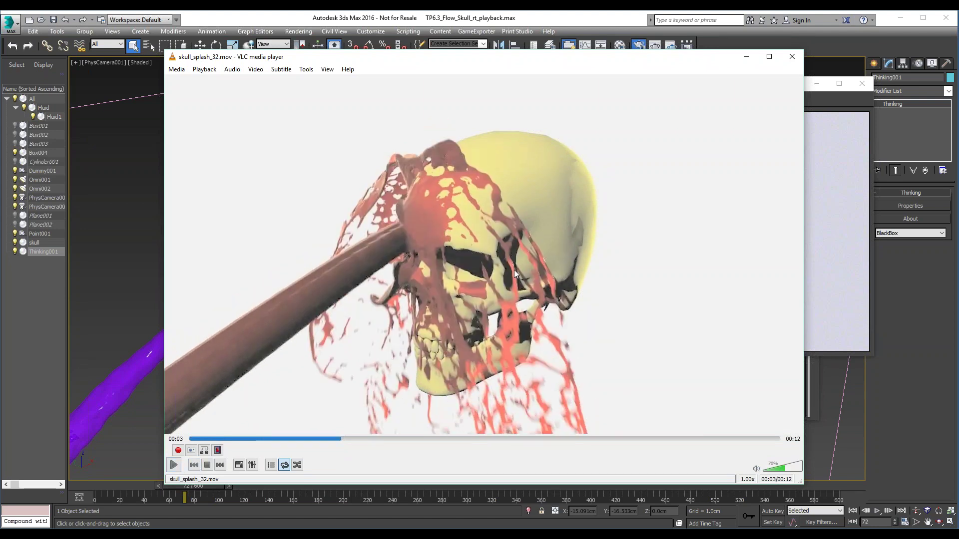
left_click(793, 58)
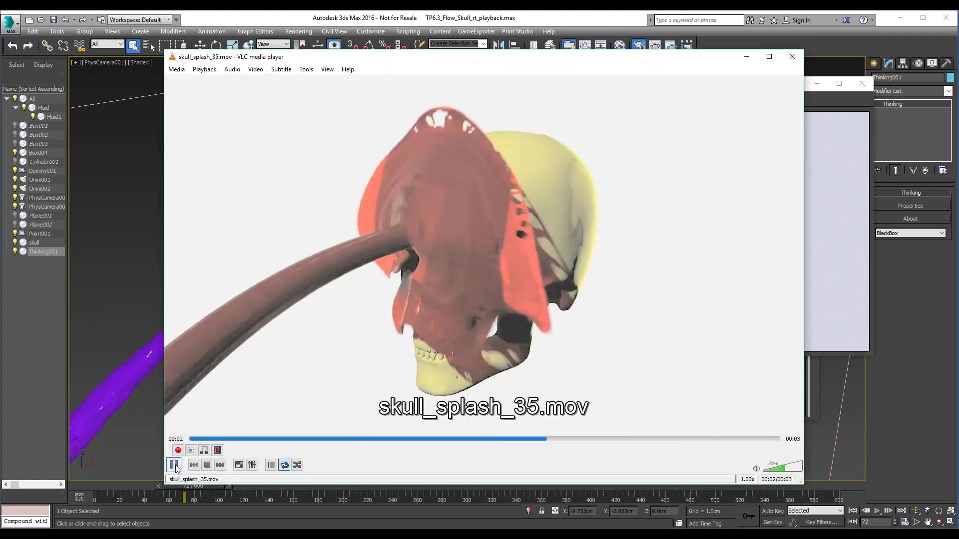
- Play and pause skull_splash_35.mov to examine the splash shape, and advance to skull_splash_36.mov
left_click(173, 465)
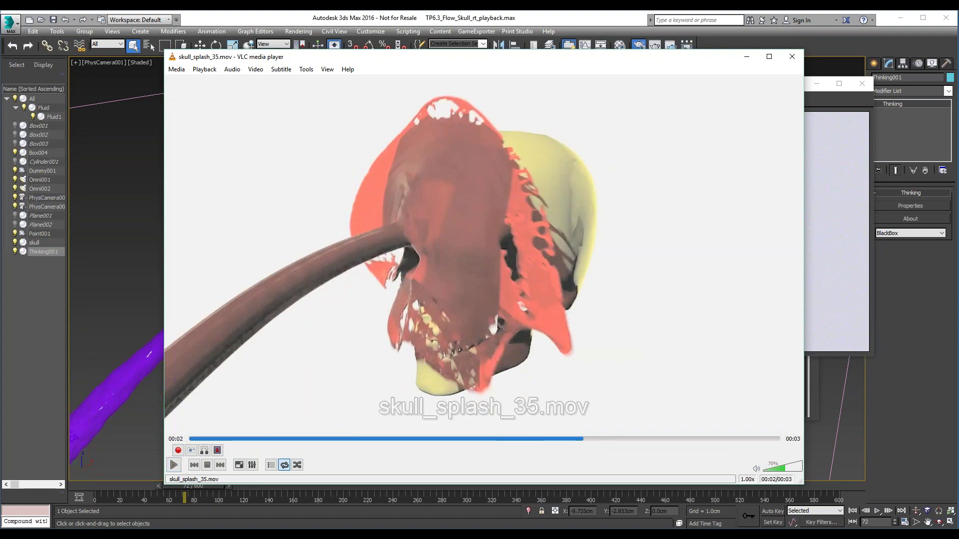
left_click(174, 465)
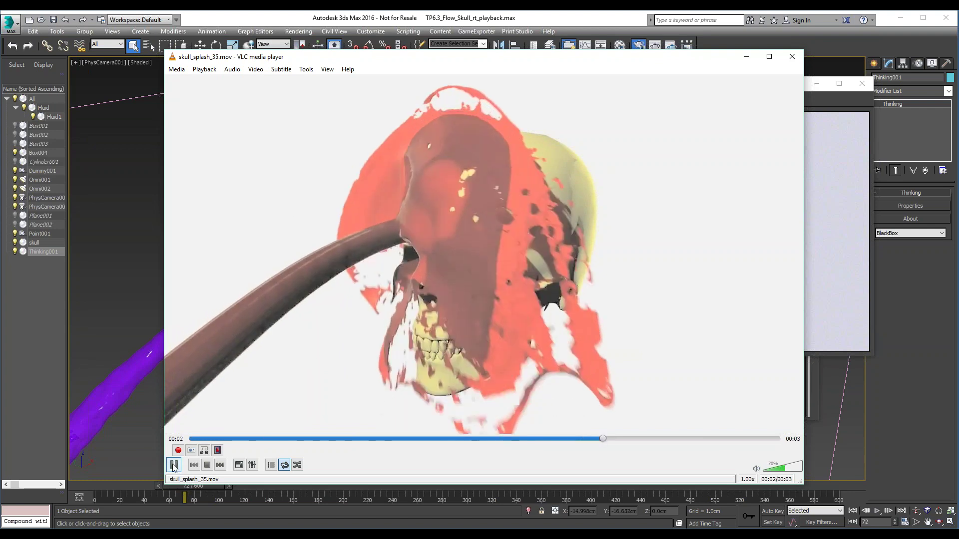
left_click(174, 465)
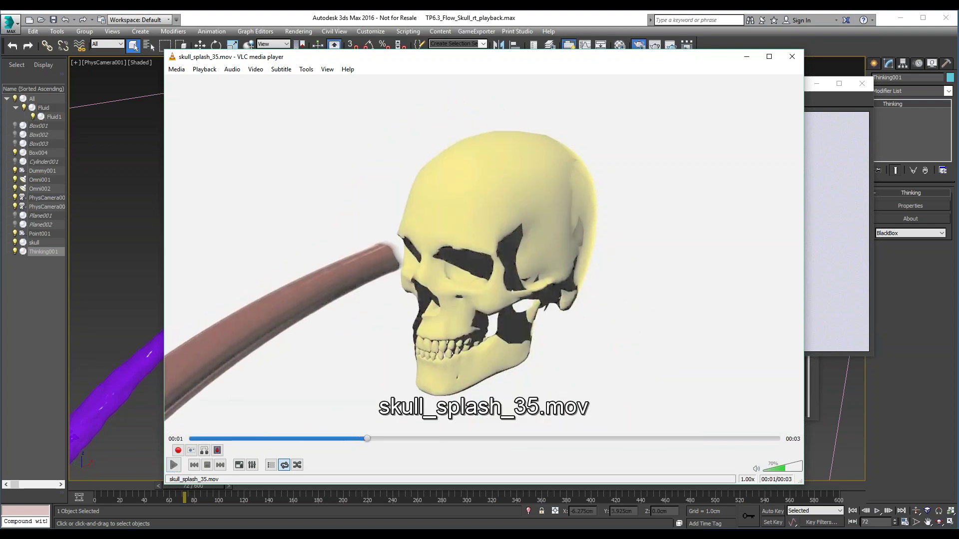
key("n")
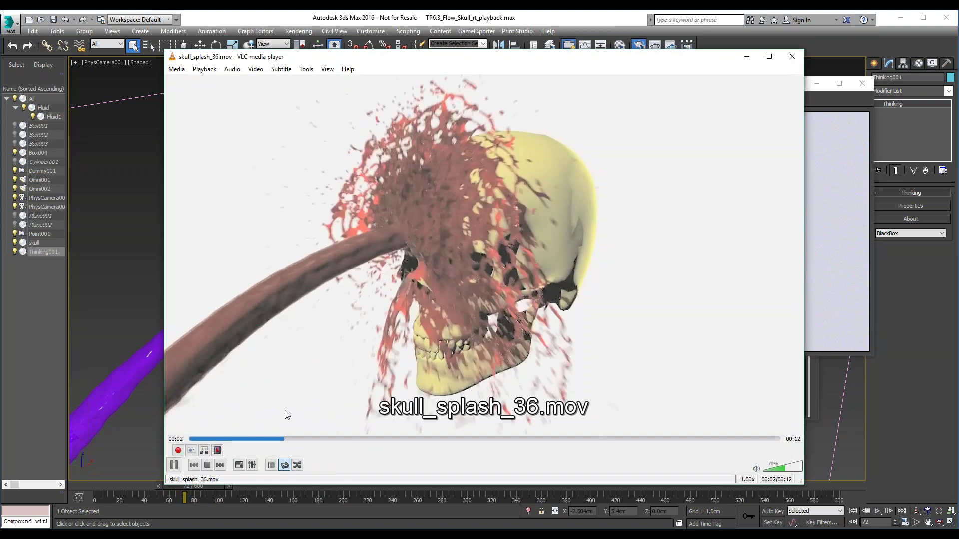
- Pause skull_splash_36.mov and scrub through it from about 1 to 4 seconds to examine the splash
left_click(174, 465)
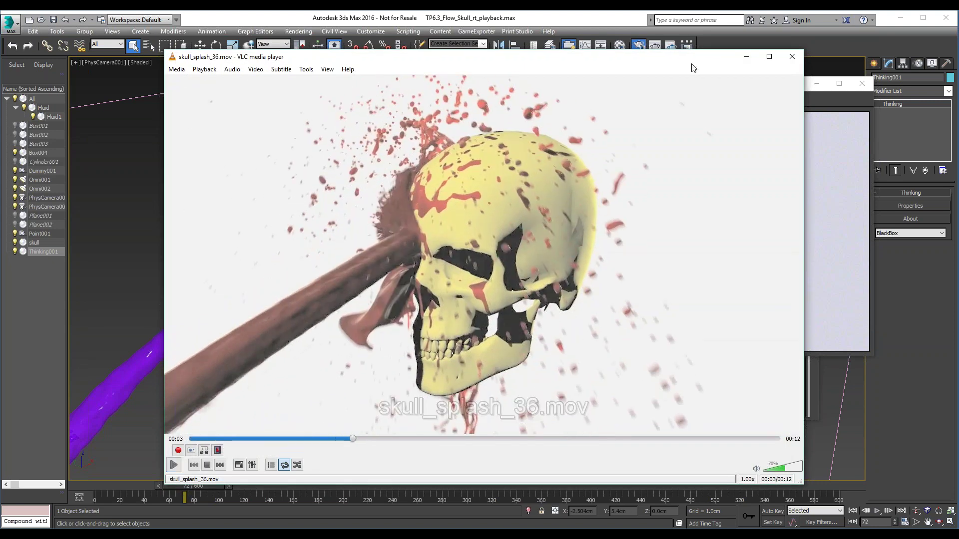
left_click(792, 56)
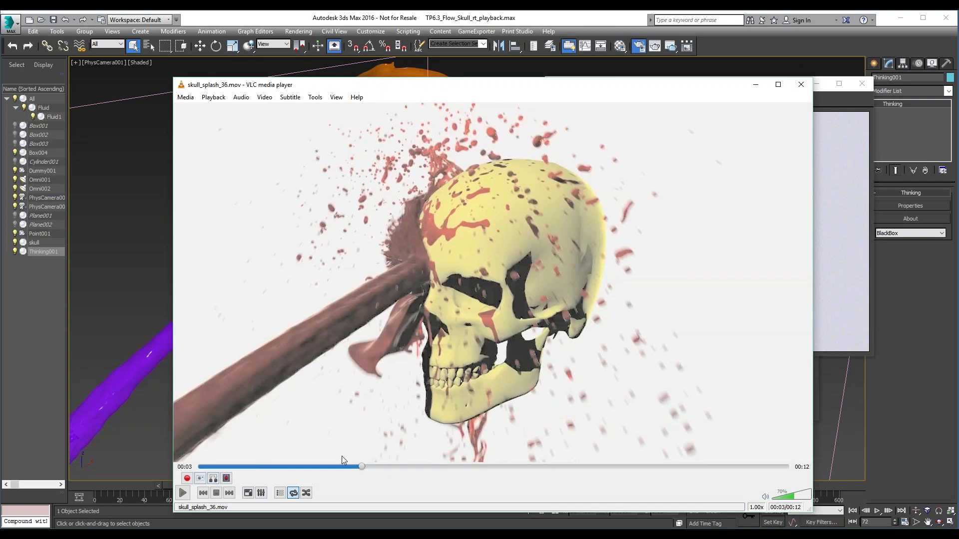
left_click(273, 467)
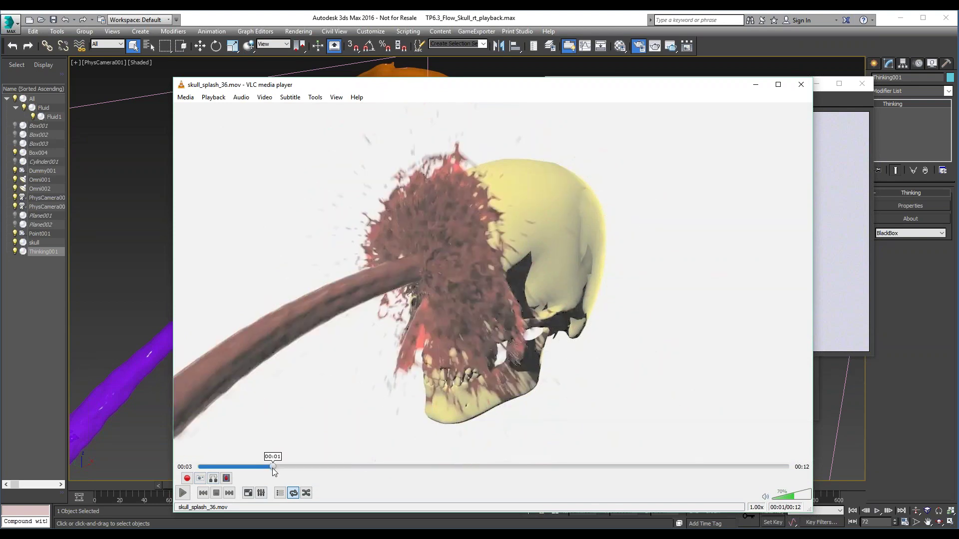
left_click_drag(273, 467, 309, 466)
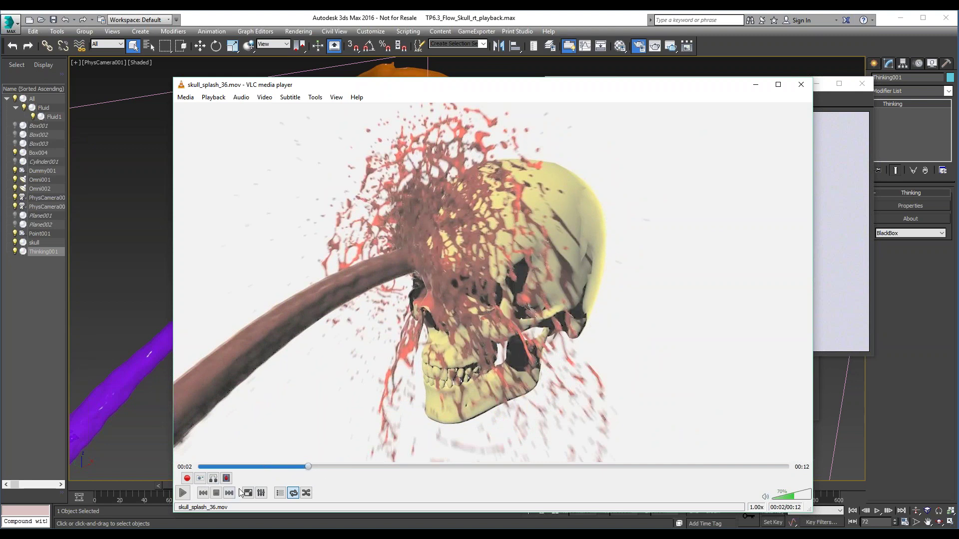
left_click_drag(316, 467, 420, 467)
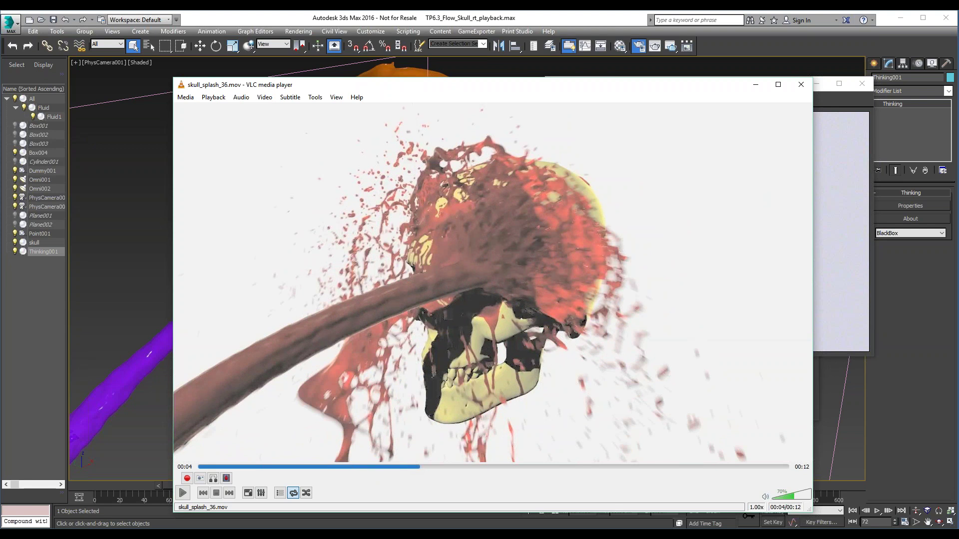
- Close skull_splash_36.mov, return to 3ds Max and orbit the camera around the skull to examine the live ActiveShade render of the fluid
key("alt+Tab")
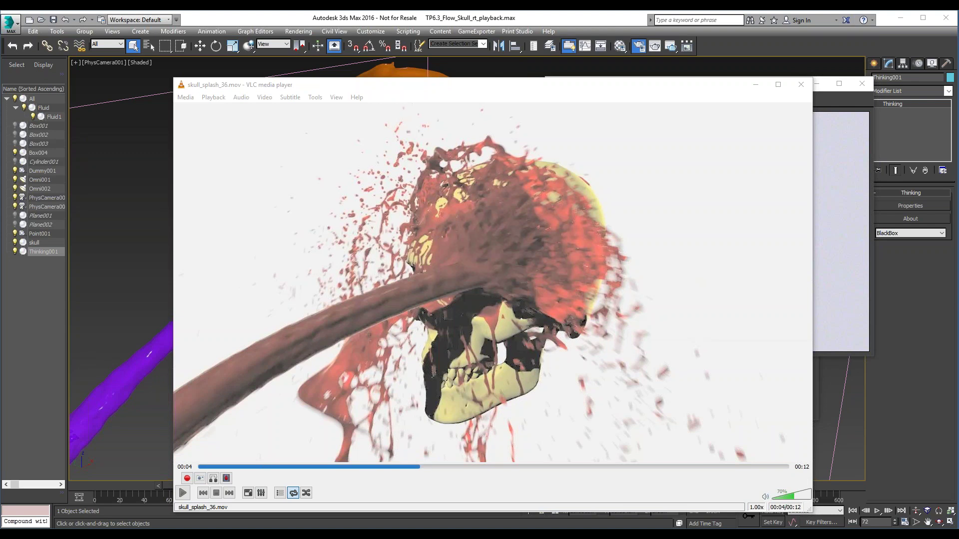
left_click(802, 86)
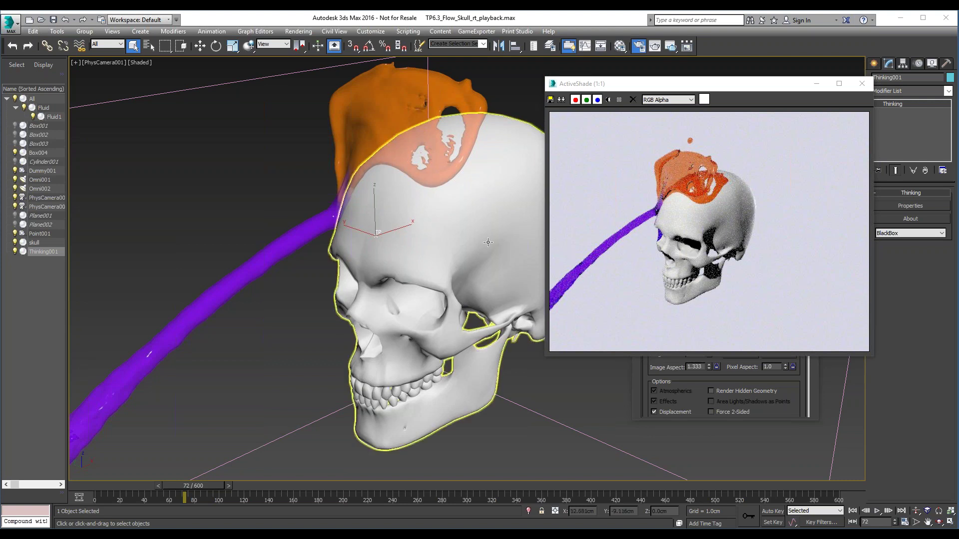
mouse_move(426, 244)
middle_mouse_down()
mouse_move(443, 252)
mouse_move(421, 248)
middle_mouse_up()
middle_click_drag(424, 248, 350, 270, "alt")
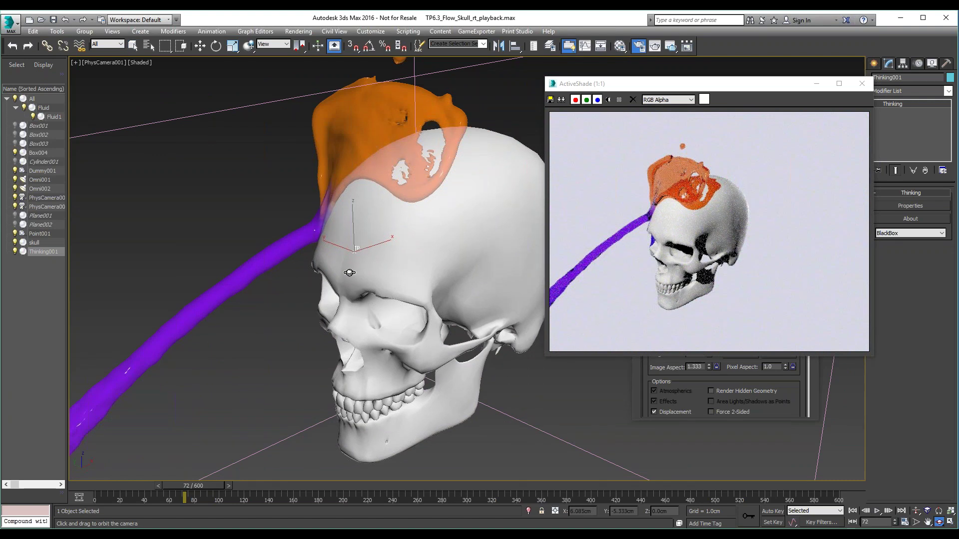
middle_click_drag(349, 273, 358, 273, "alt")
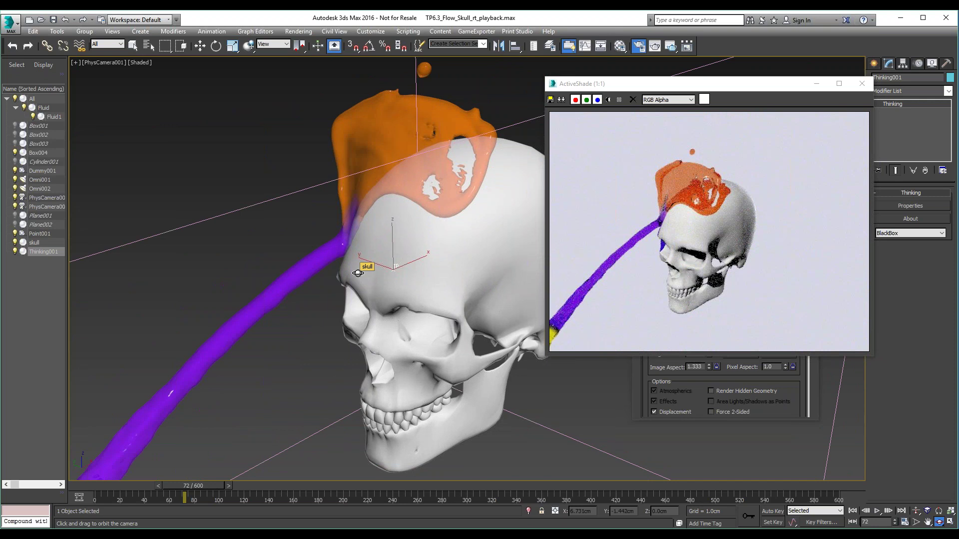
left_click_drag(442, 281, 467, 355)
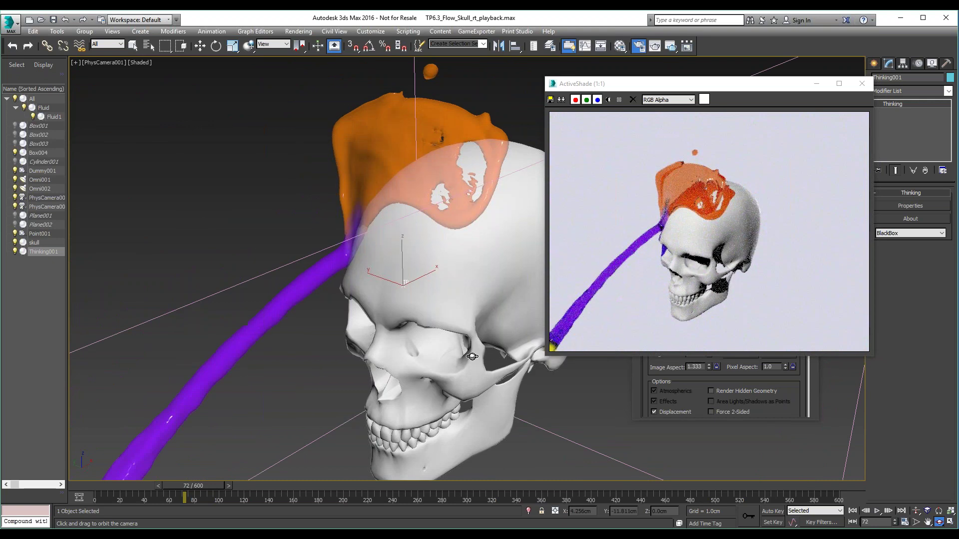
left_click_drag(472, 356, 395, 338)
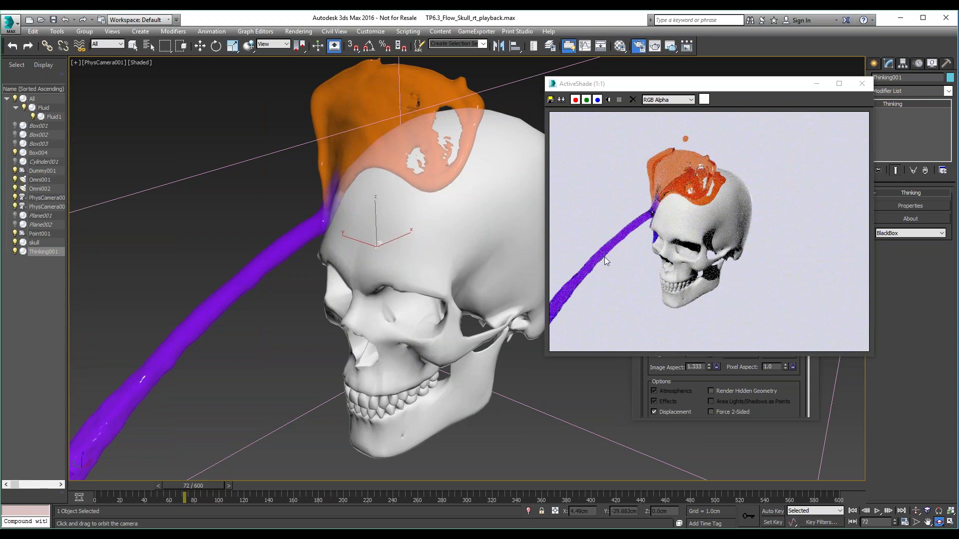
left_click_drag(403, 263, 414, 275)
- Dolly the camera relative to the skull and fluid stream to examine how the ActiveShade render updates
key("d")
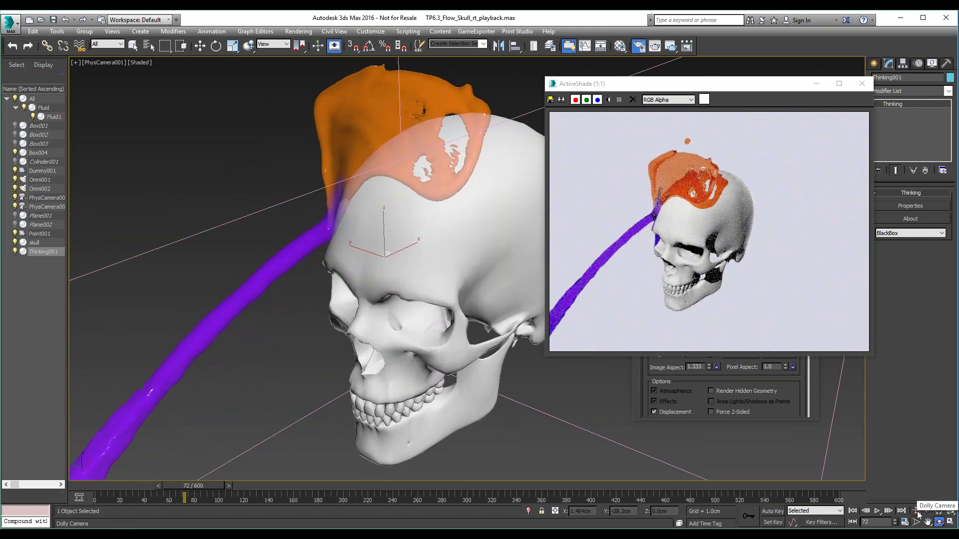
left_click_drag(452, 269, 450, 273)
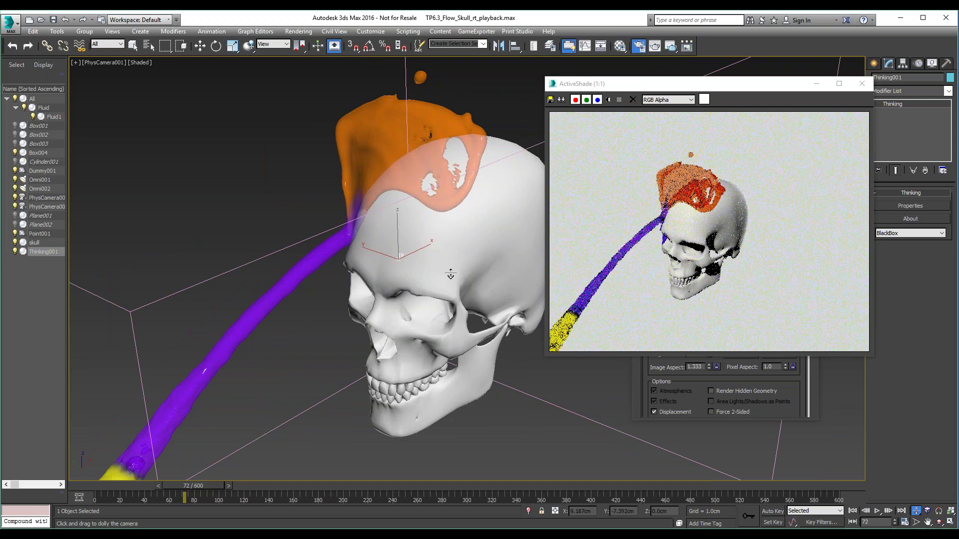
left_click_drag(451, 274, 452, 272)
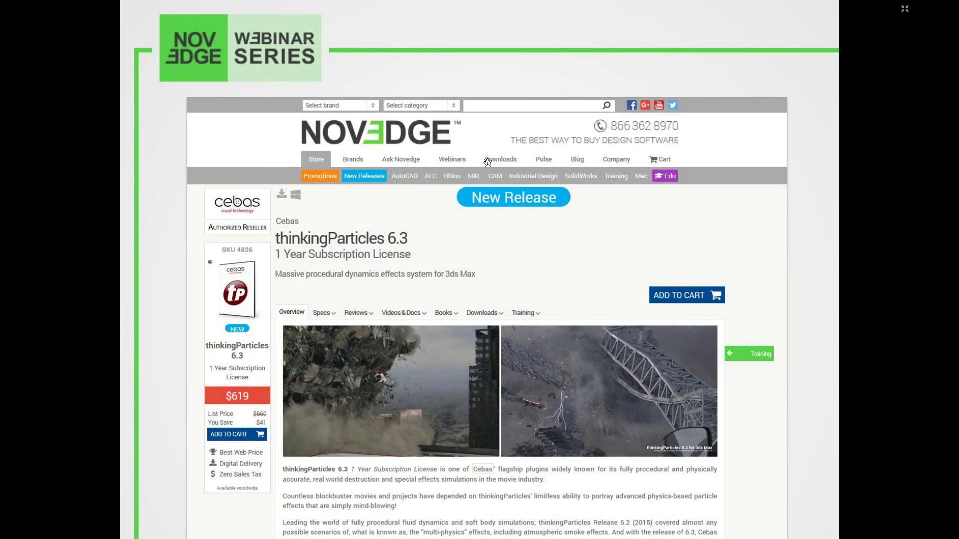
key("Right")
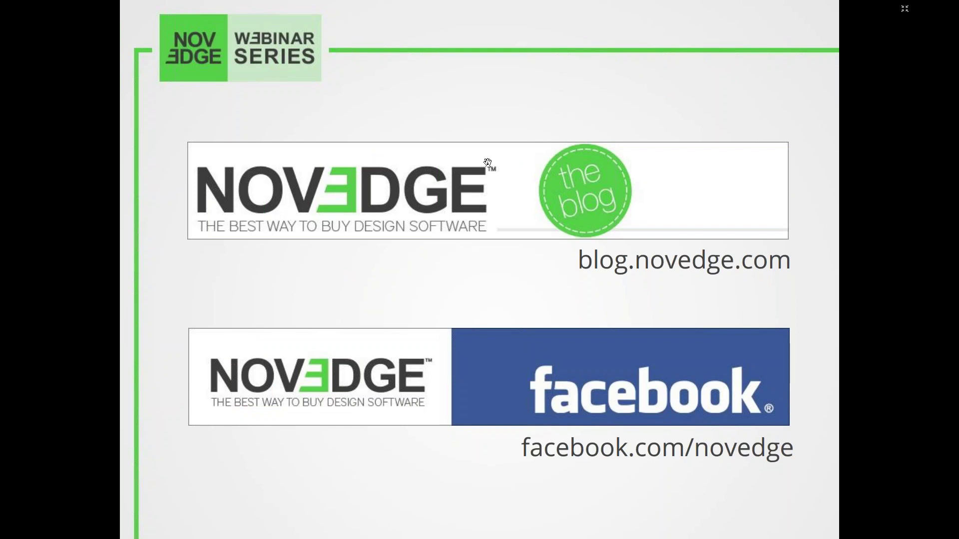
key("Right")
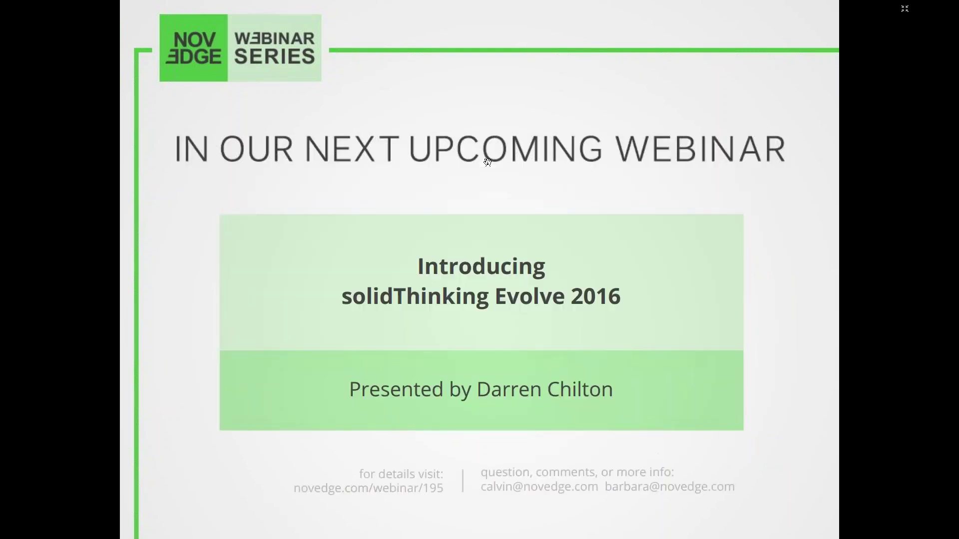